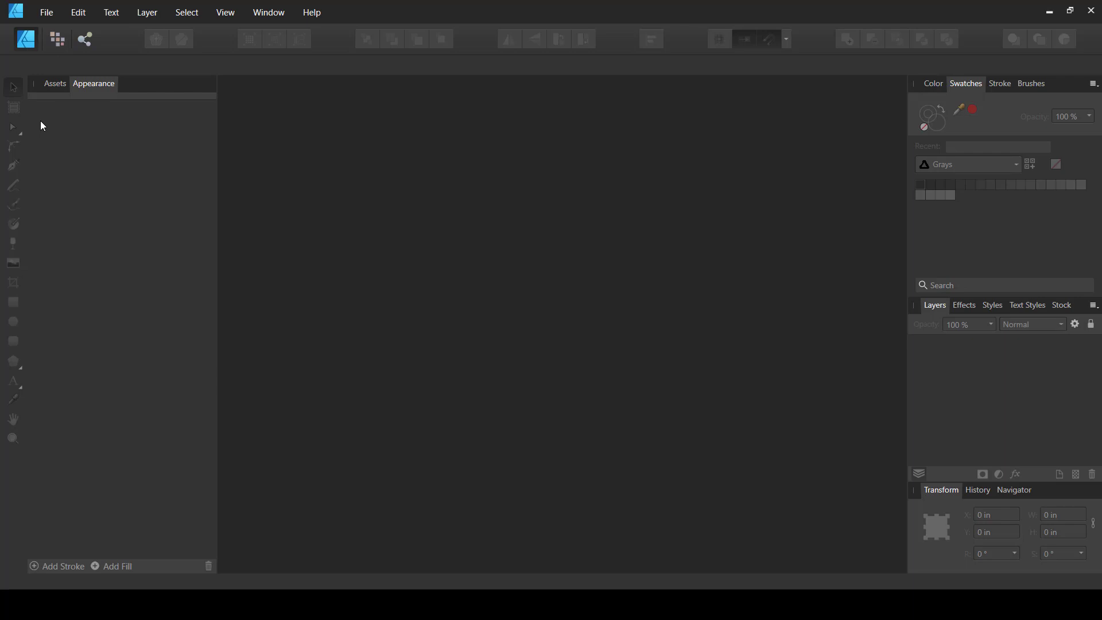
Step: Open the File menu to reach the New command
click(47, 14)
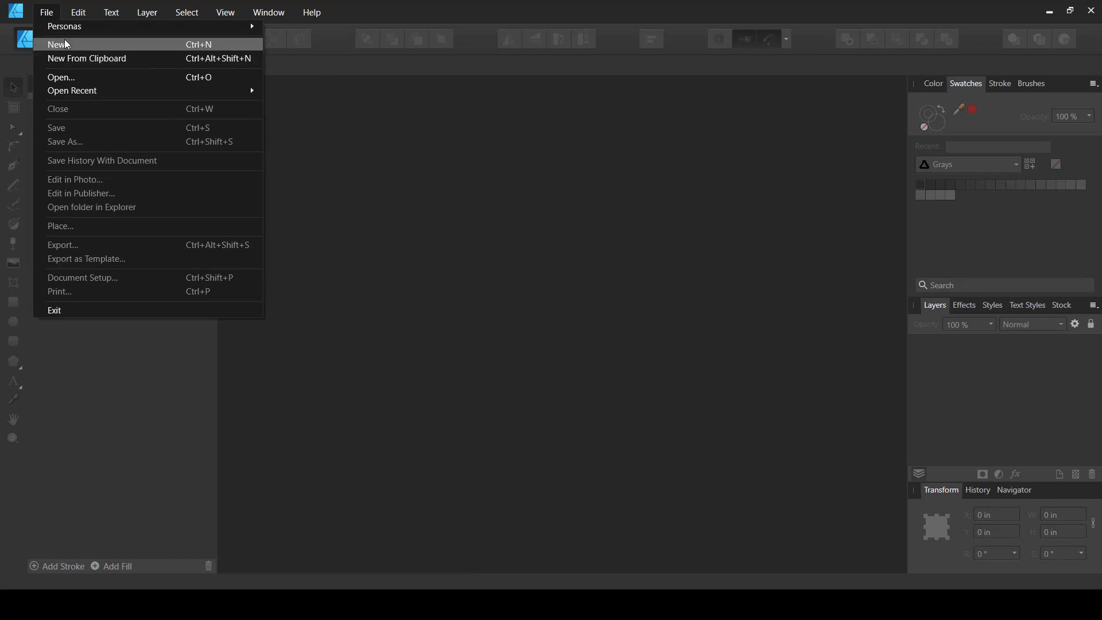
Step: Start a new document and browse the Photo presets before returning to Print presets
click(79, 46)
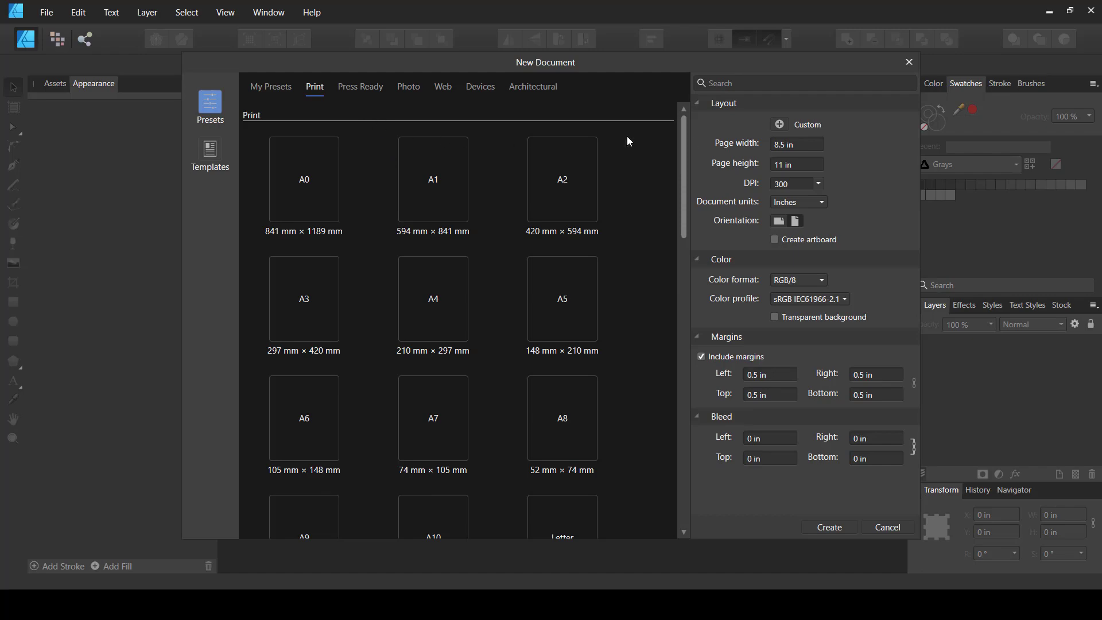
mouse_move(684, 135)
mouse_down()
mouse_move(688, 418)
mouse_move(684, 138)
mouse_up()
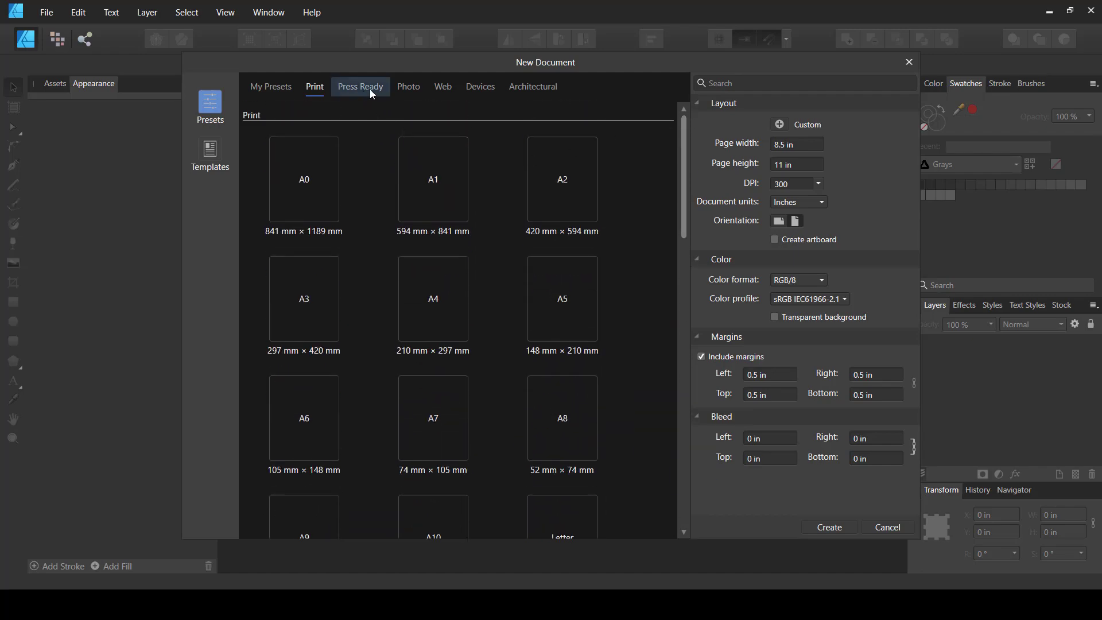
click(408, 86)
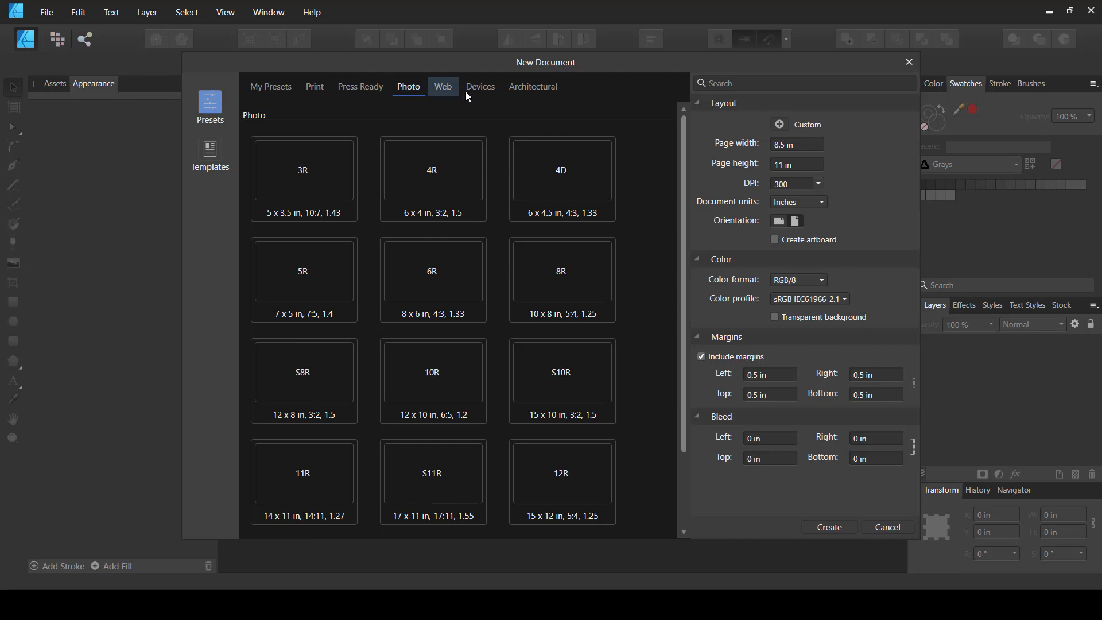
click(320, 88)
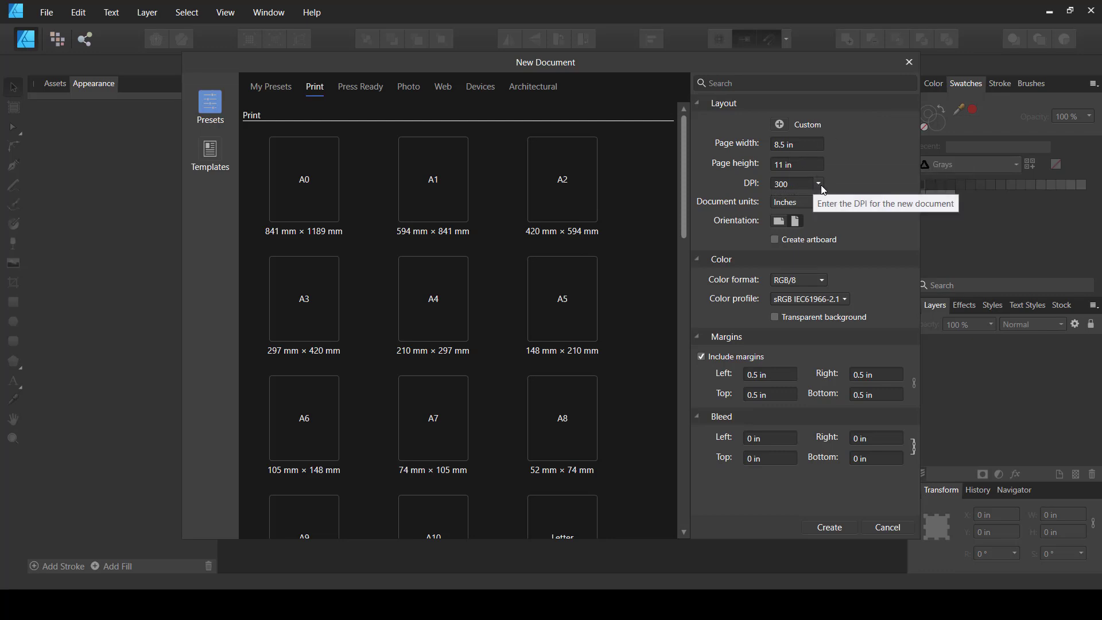
Step: Keep 300 DPI and inches, and try landscape before settling on portrait orientation
click(798, 184)
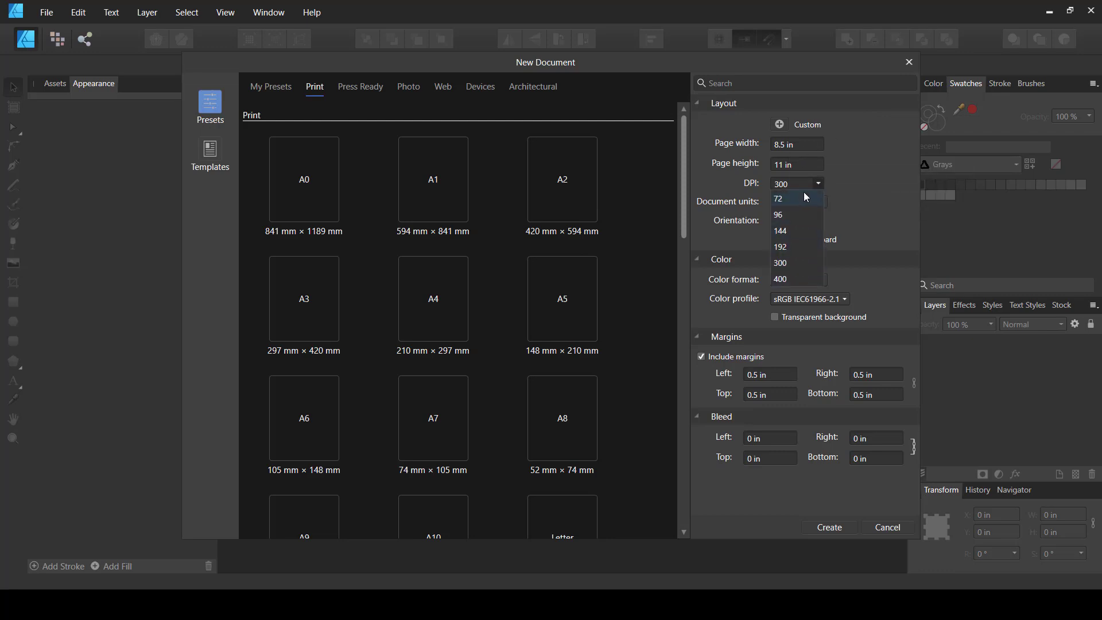
click(859, 177)
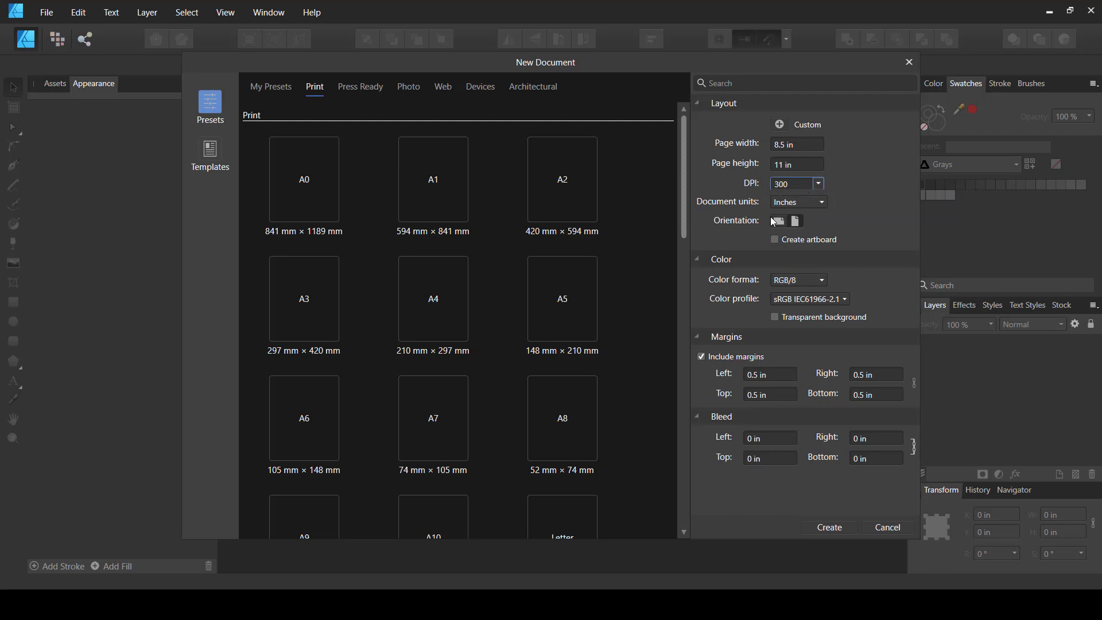
click(824, 204)
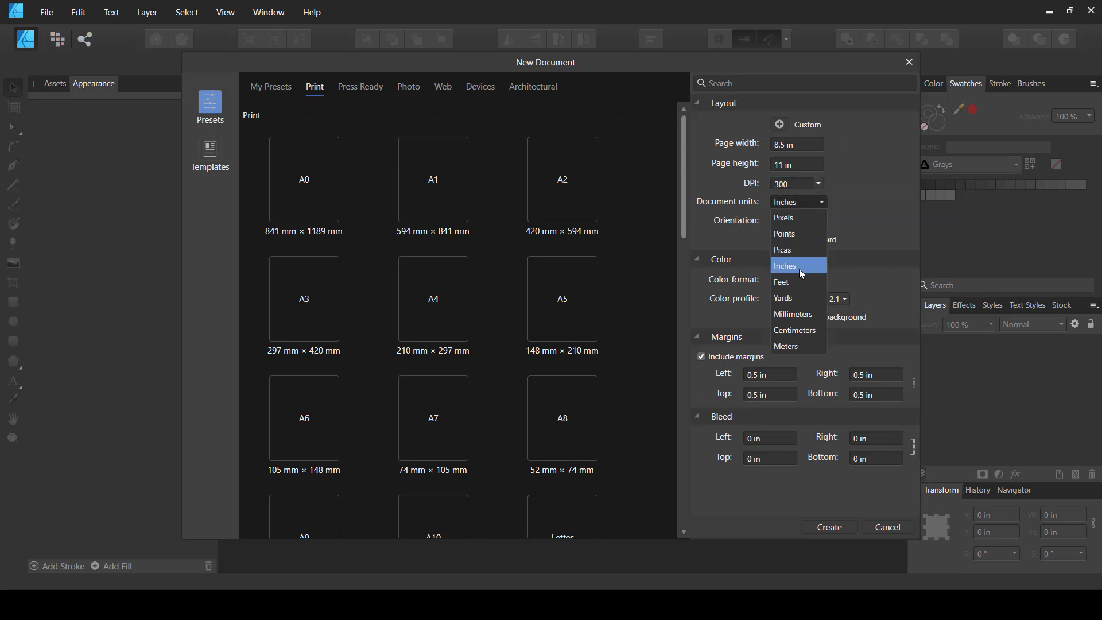
click(849, 182)
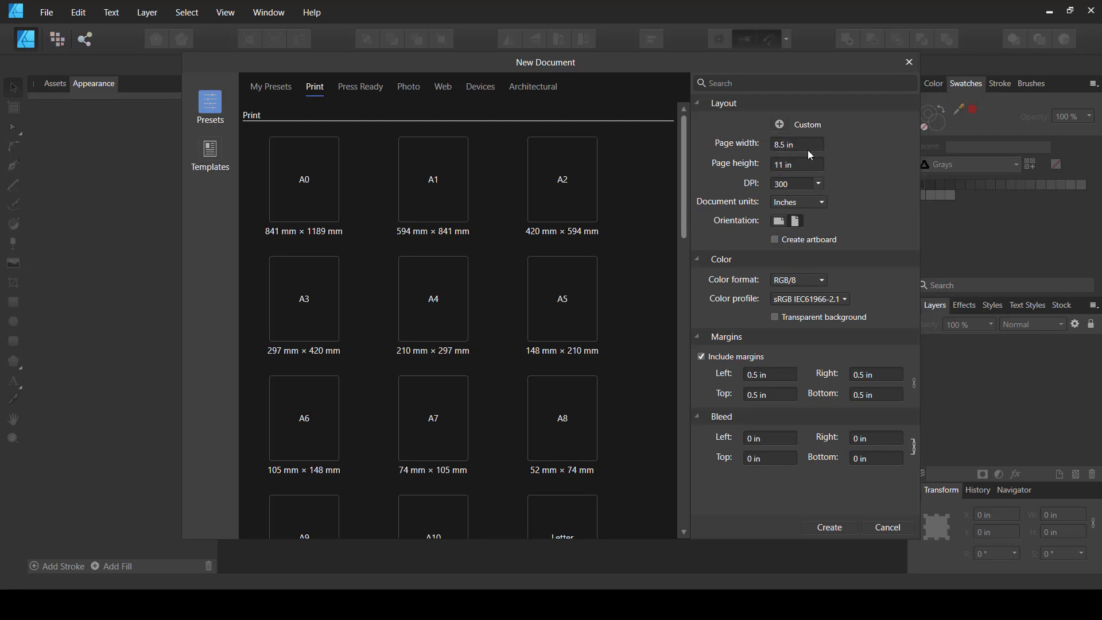
click(778, 221)
click(795, 221)
Step: Keep RGB/8 colour, turn off Include margins, and create the 8.5 × 11 in document
click(823, 281)
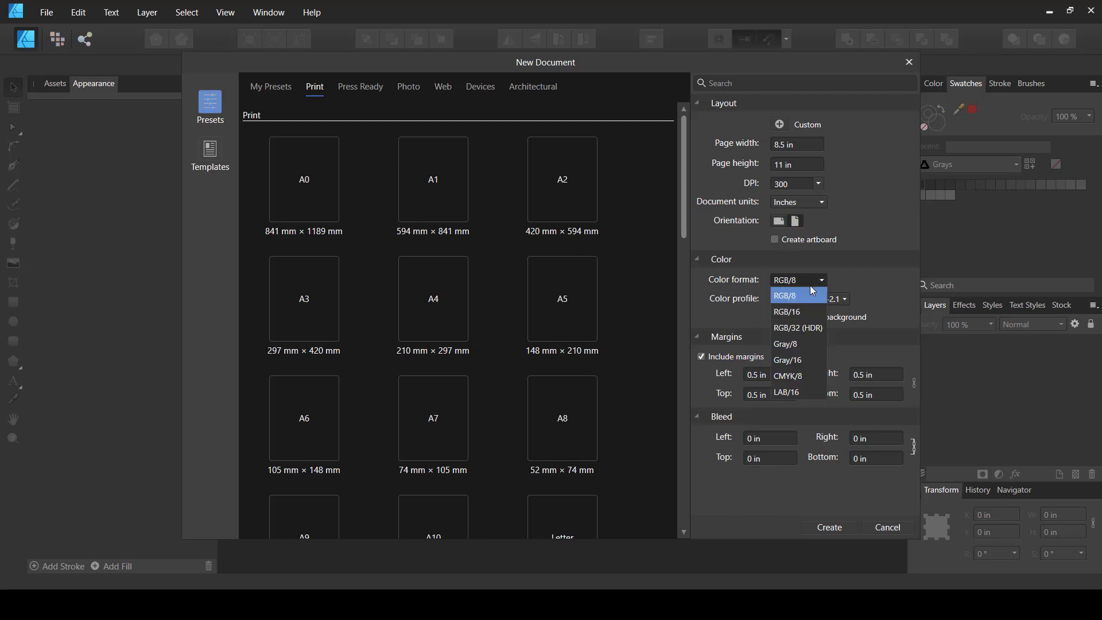
click(867, 271)
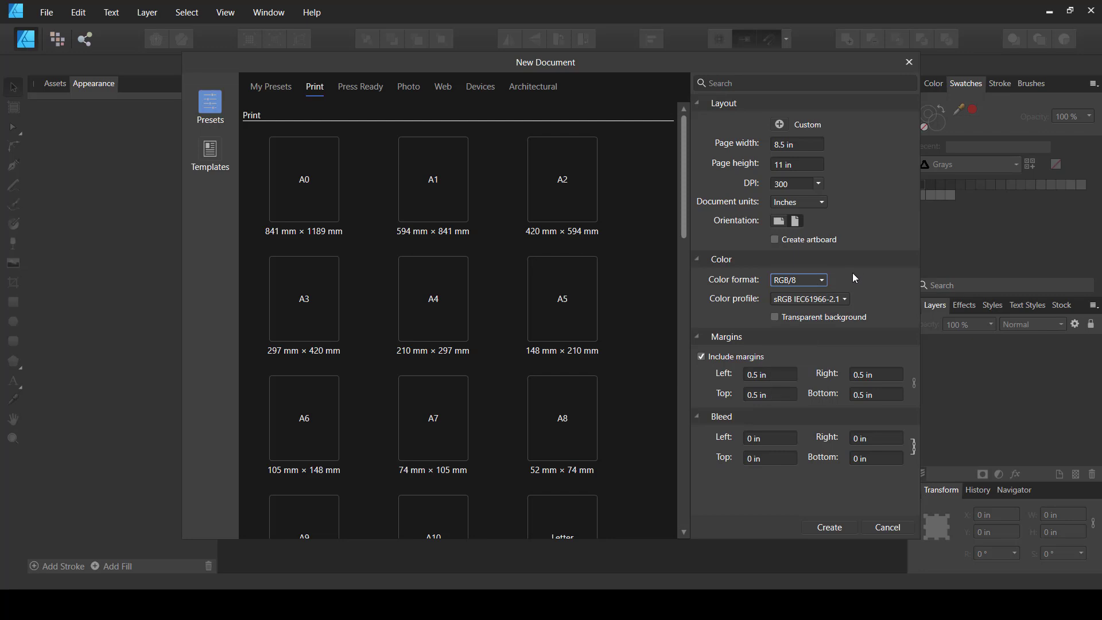
click(814, 280)
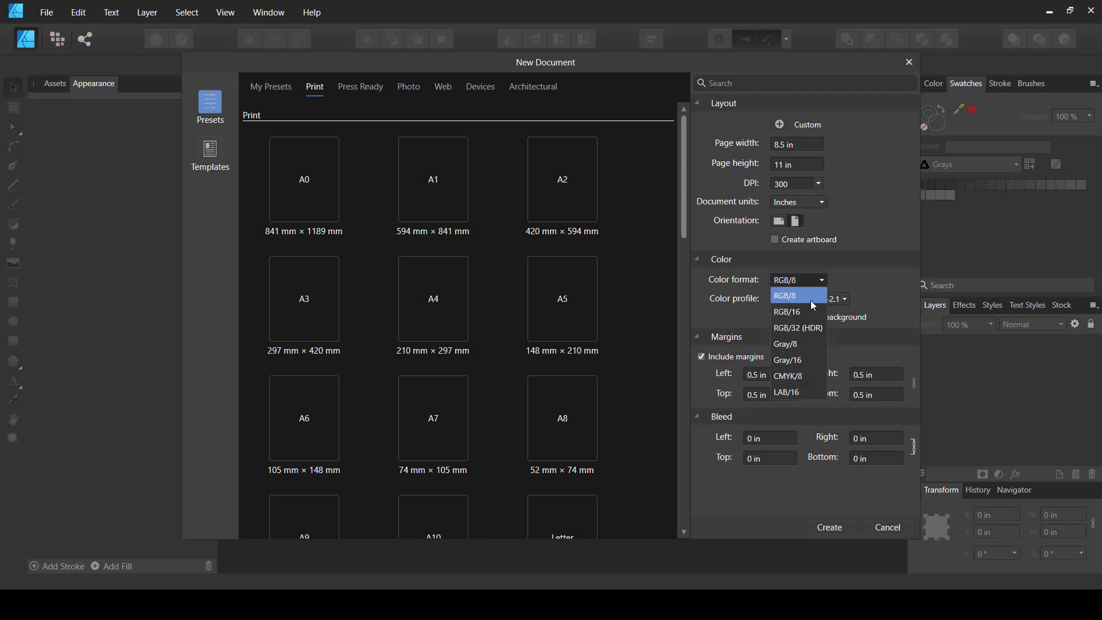
click(807, 299)
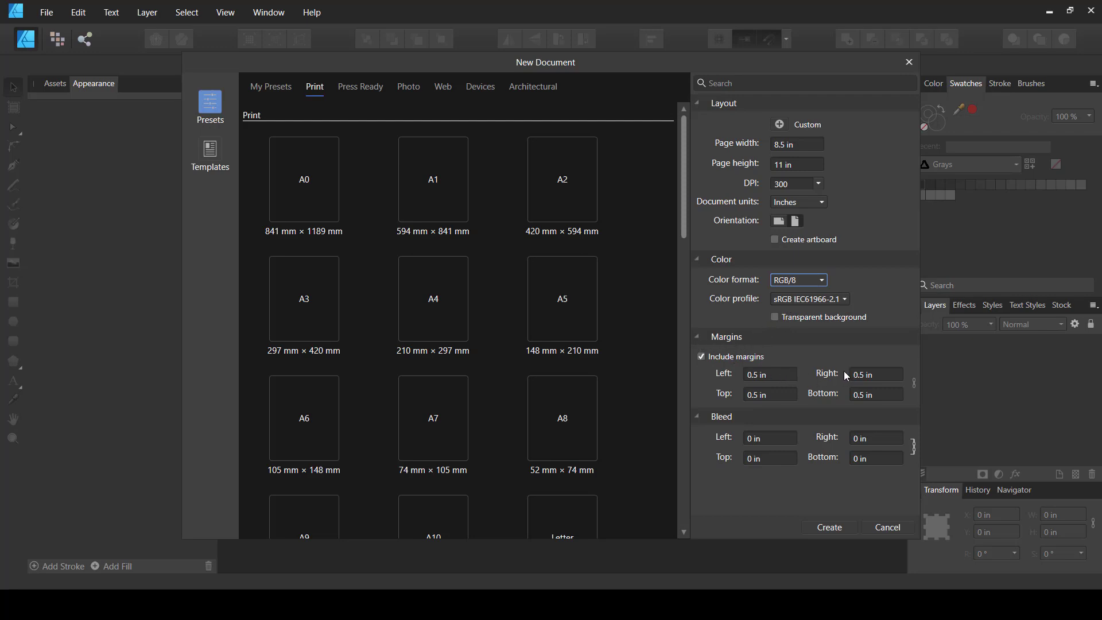
click(701, 357)
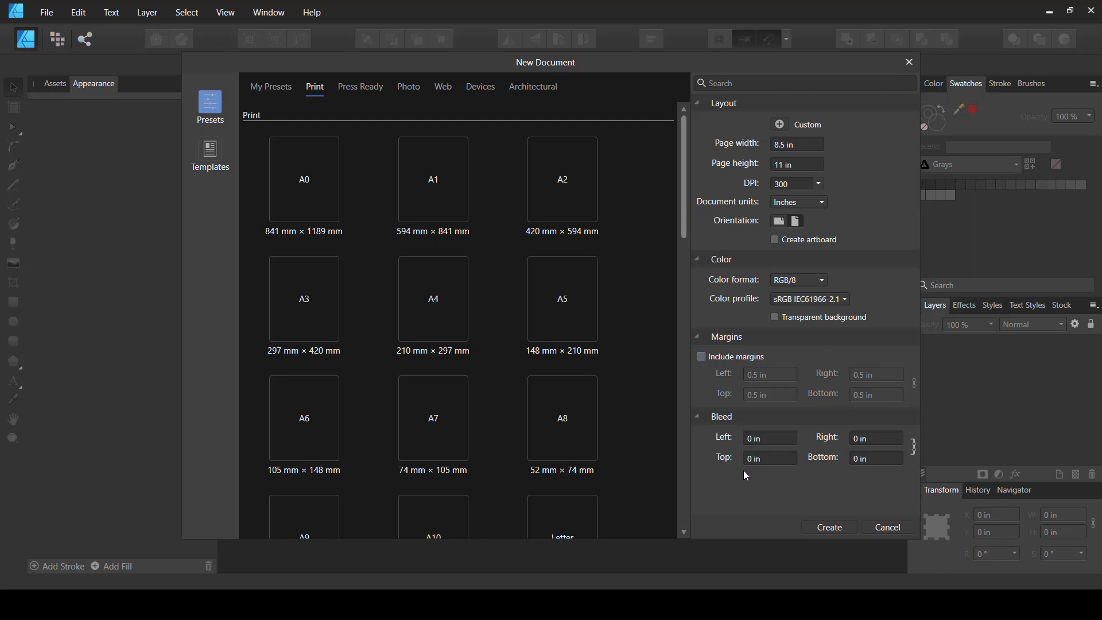
click(830, 528)
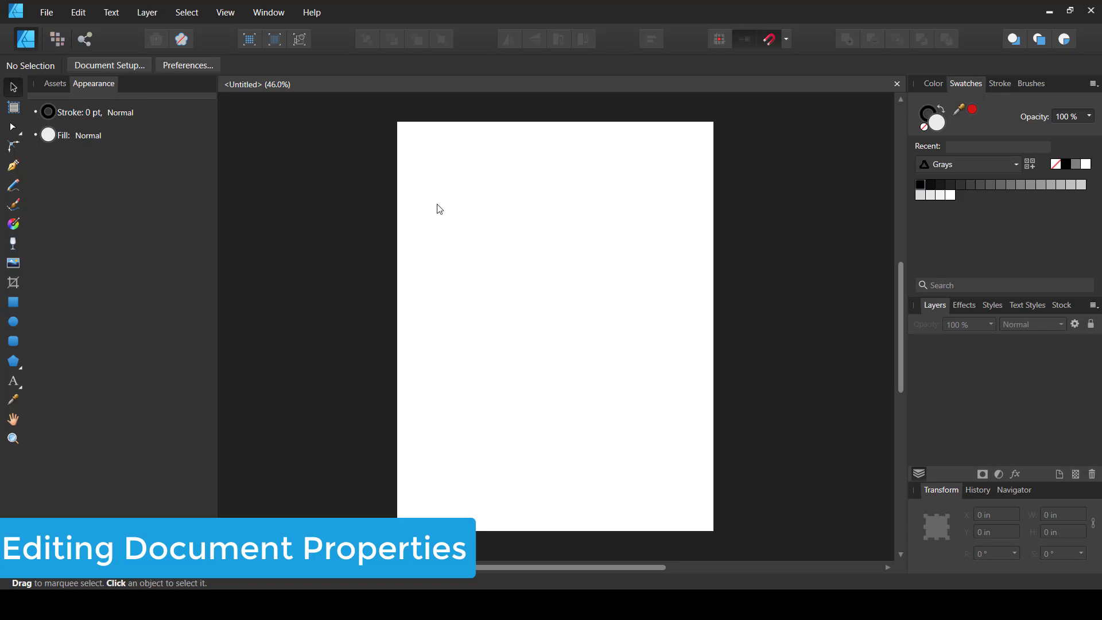
Step: In Document Setup, try Anchor to Page and Rescale, then enable Transparent Background
click(106, 64)
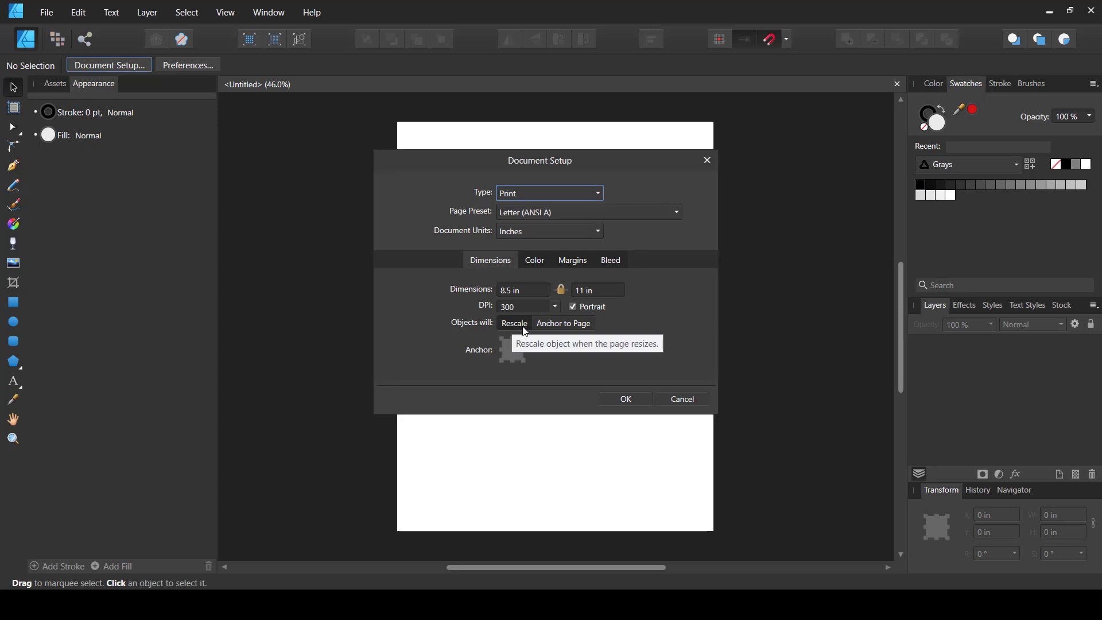
click(553, 324)
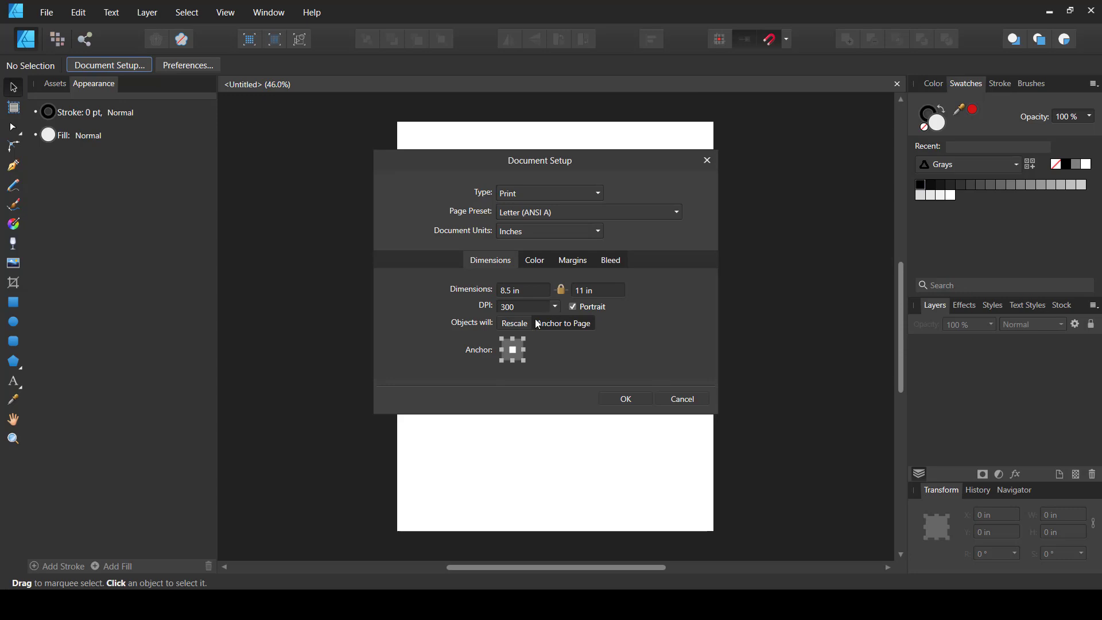
click(517, 325)
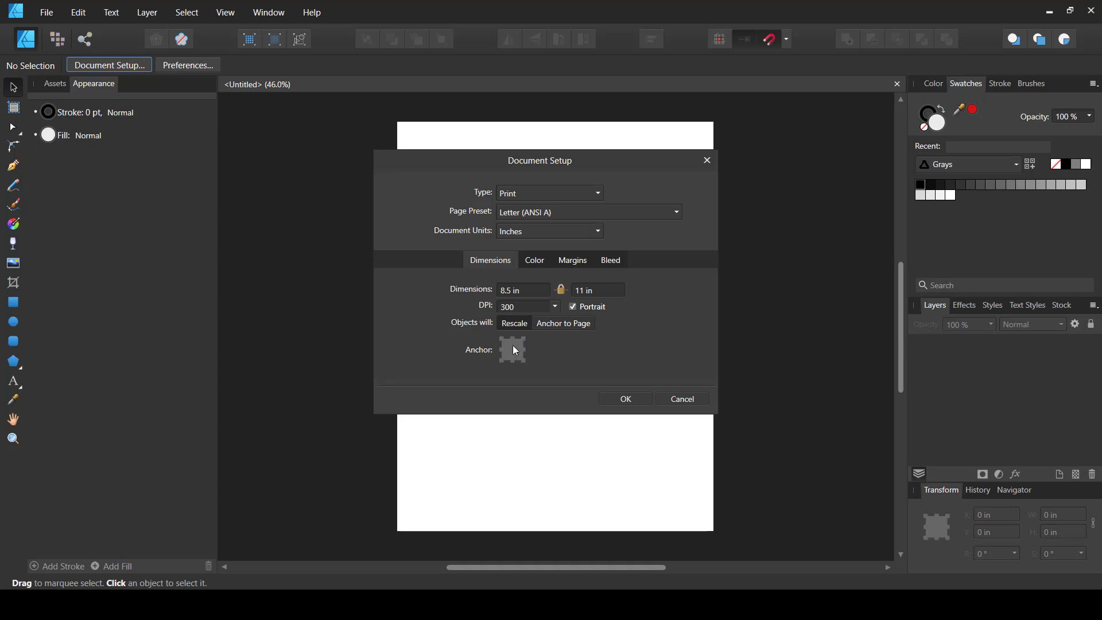
click(539, 262)
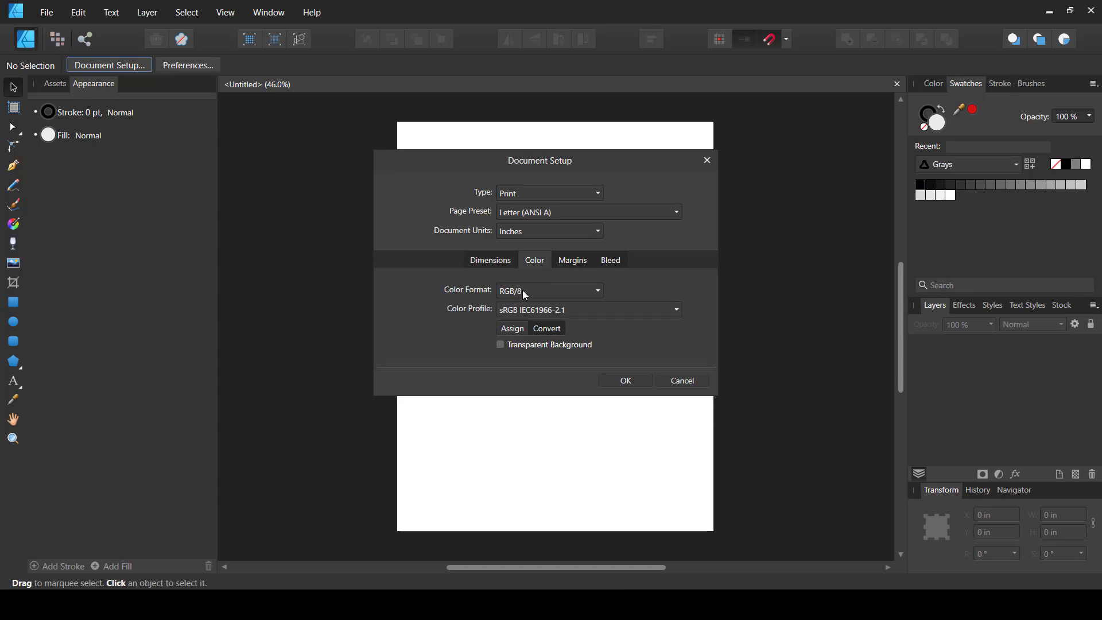
click(500, 345)
click(626, 381)
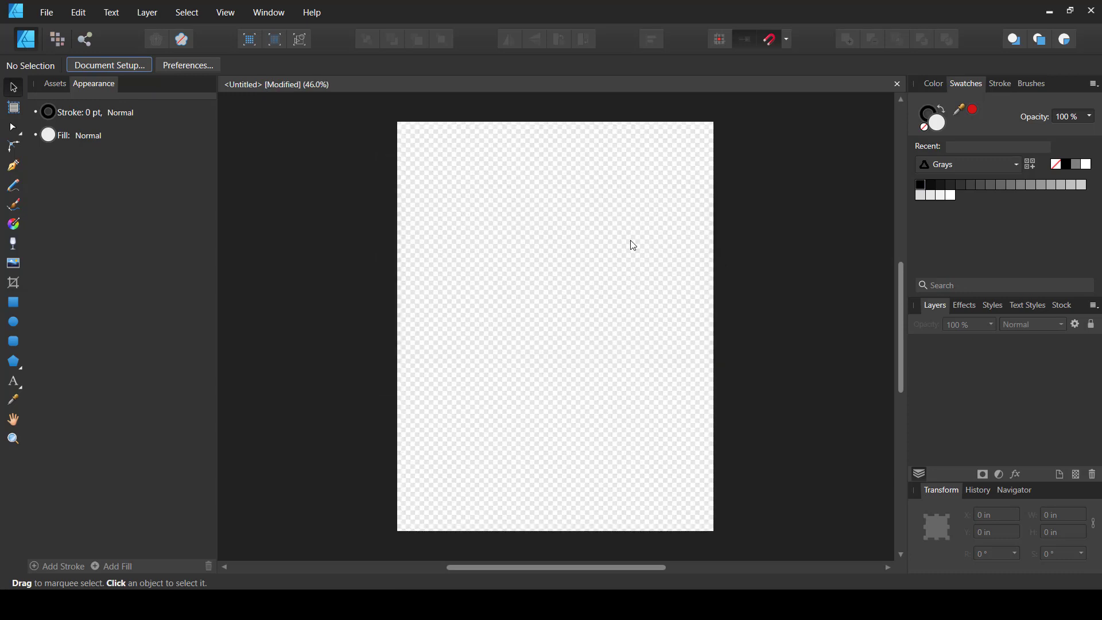
Step: Uncheck Transparent Background in Document Setup, then reopen the setup and confirm with OK
scroll(633, 245, up, 1)
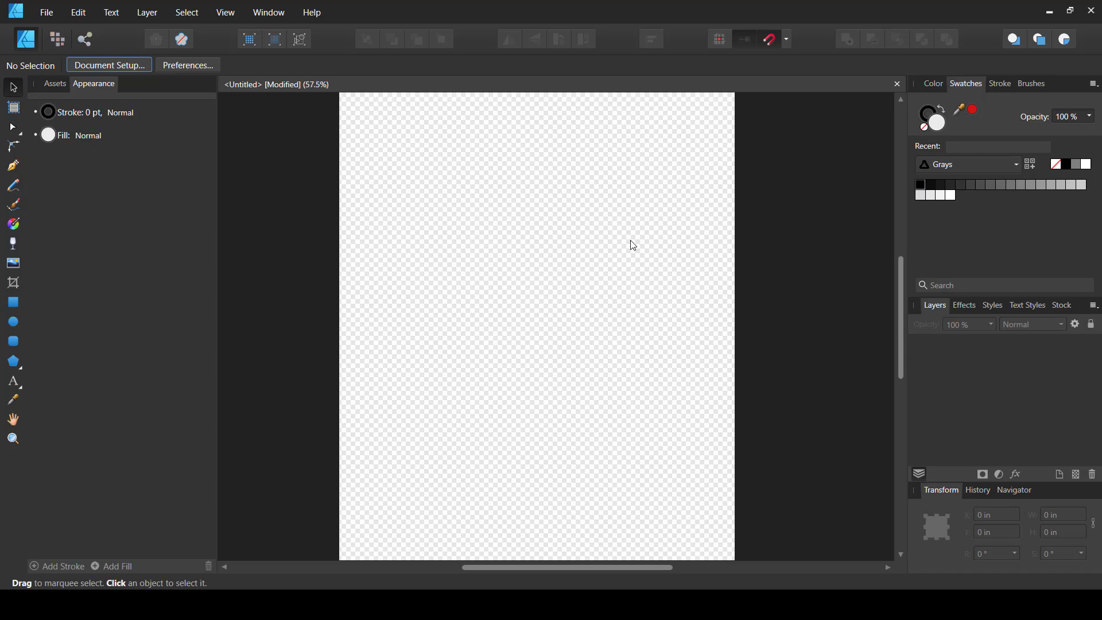
scroll(634, 245, down, 1)
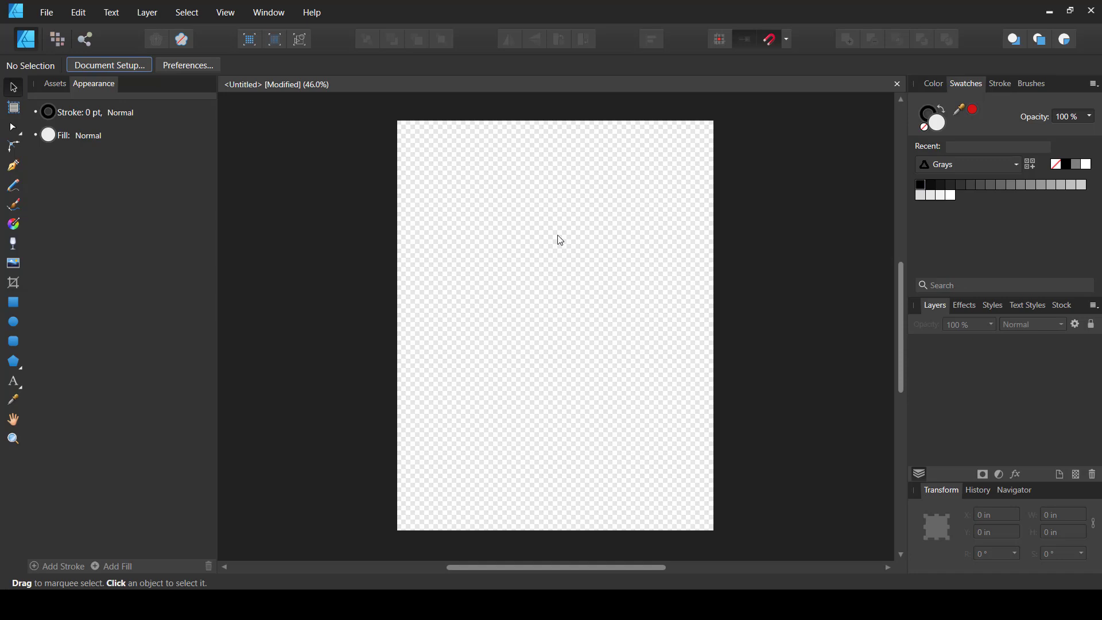
click(139, 68)
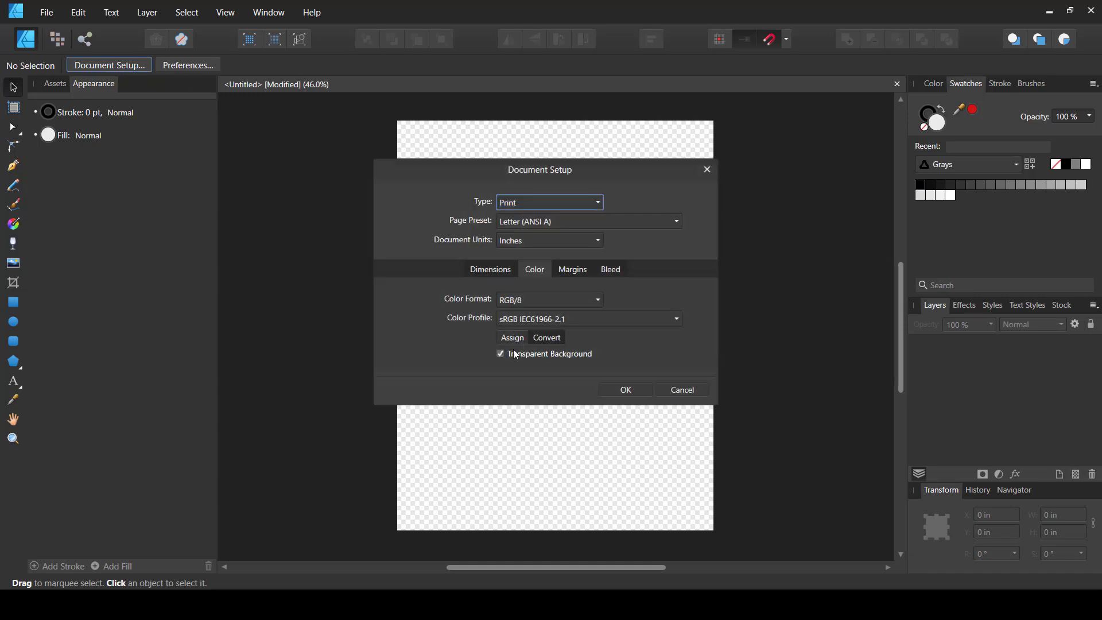
click(500, 354)
click(638, 395)
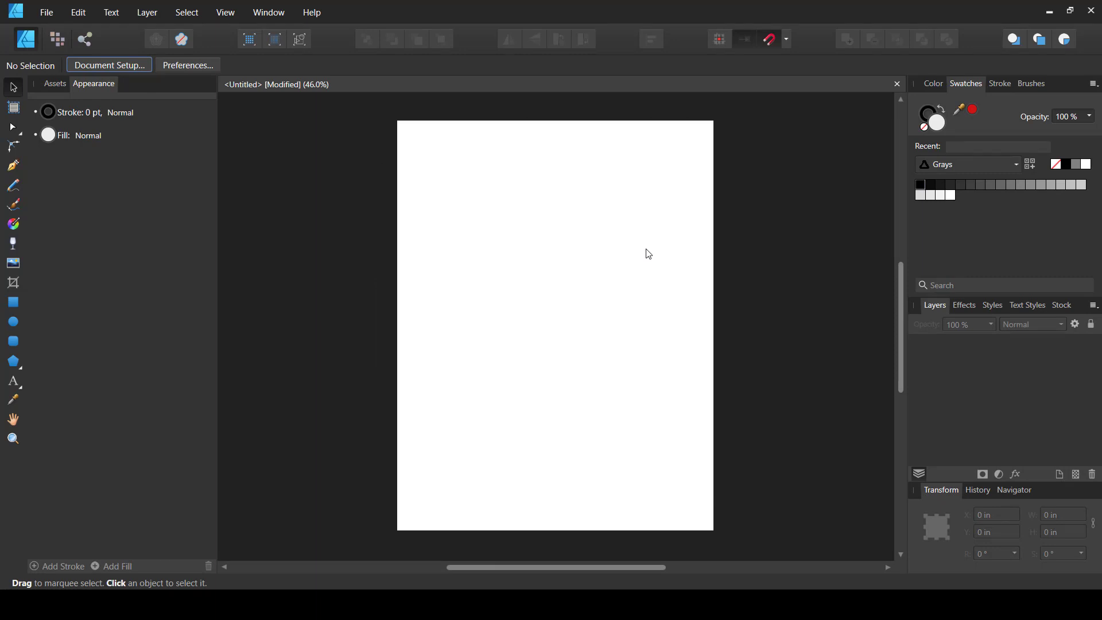
click(140, 68)
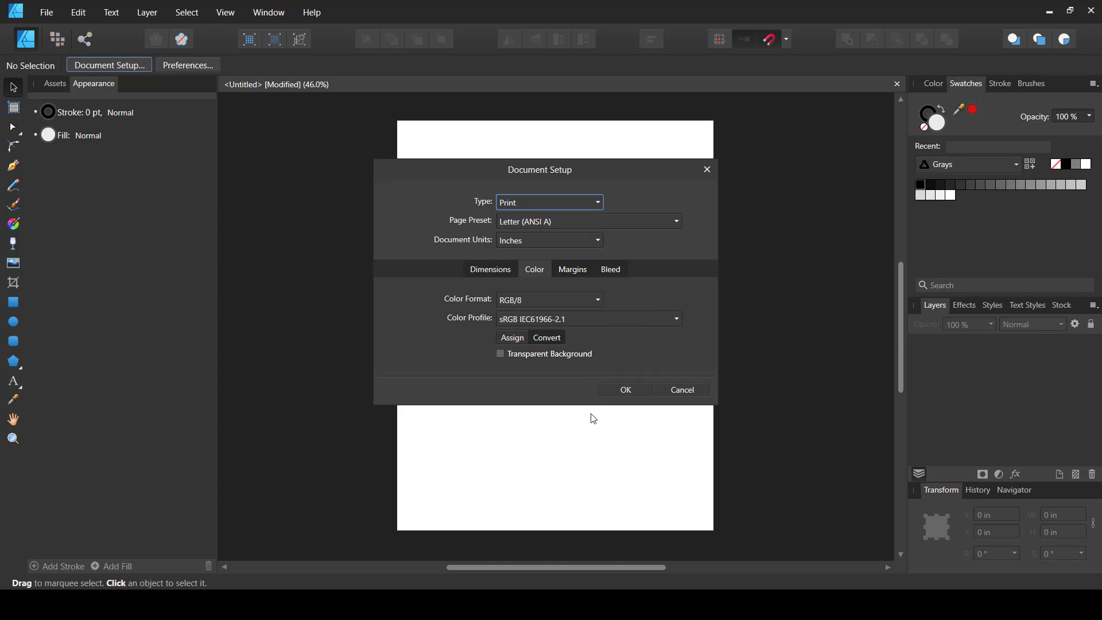
click(627, 392)
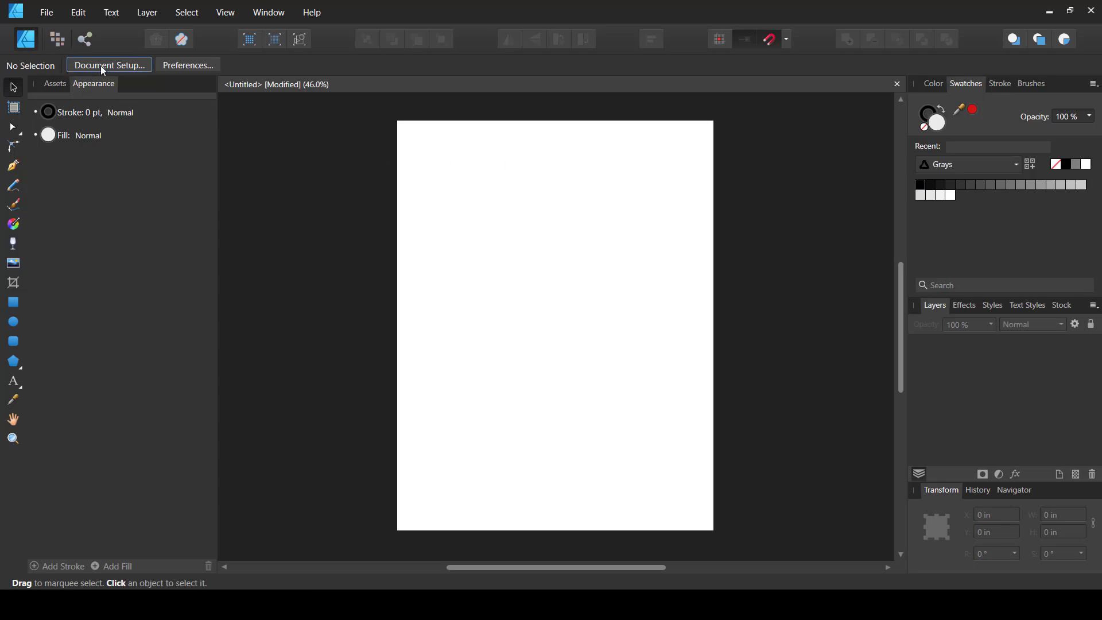
click(190, 65)
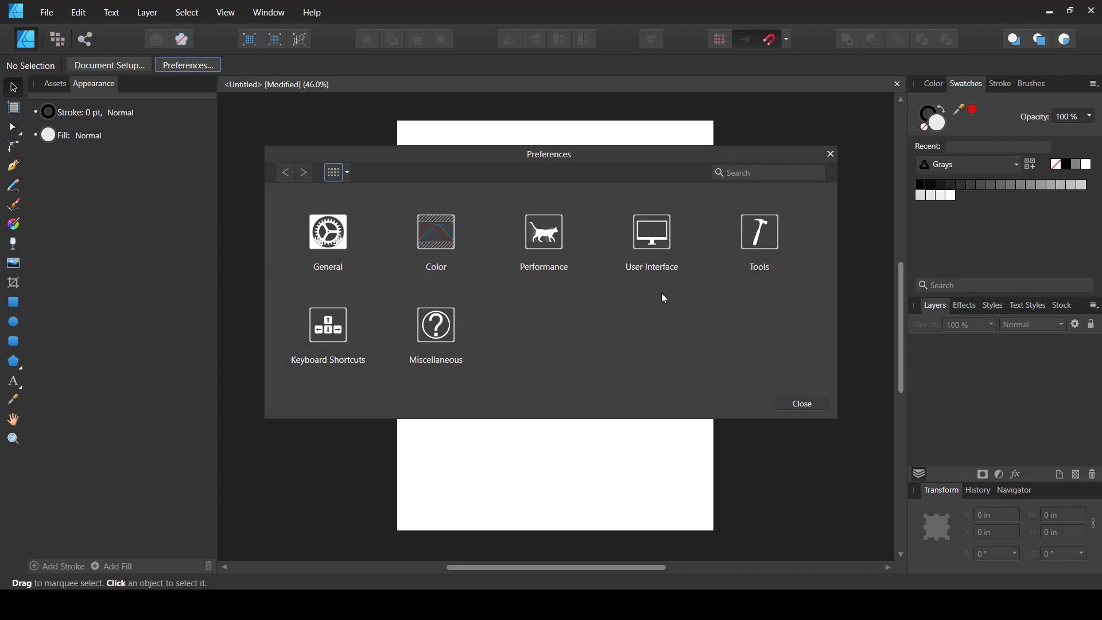
click(805, 405)
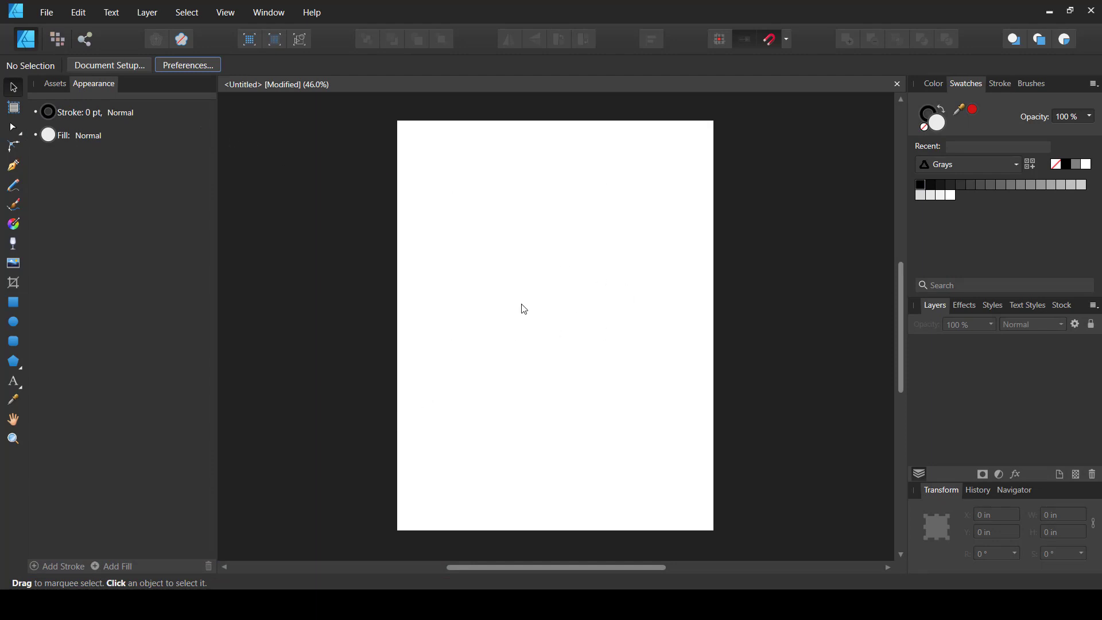
Step: Draw a light grey 4.677 × 4.815 in rectangle and centre it near the page's top
click(13, 306)
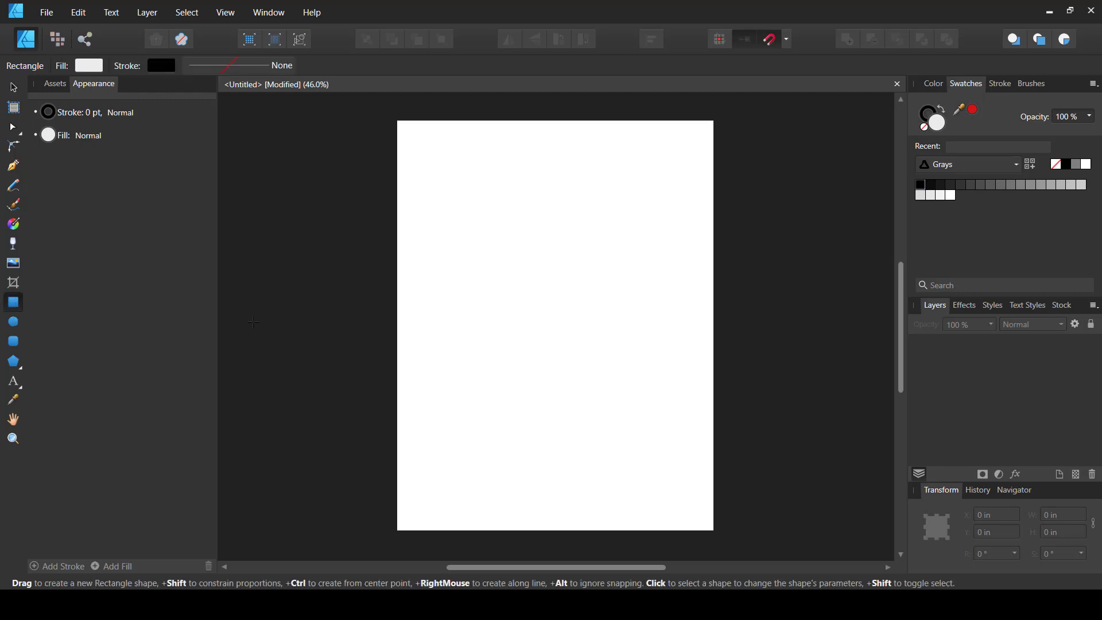
drag(451, 188, 626, 368)
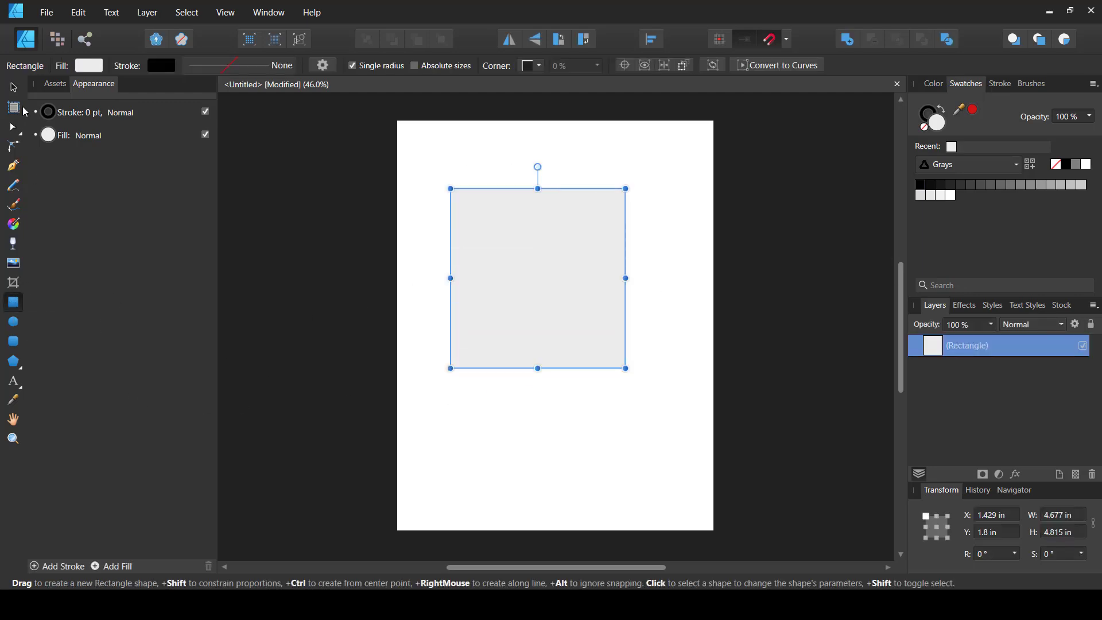
click(14, 87)
drag(553, 270, 561, 367)
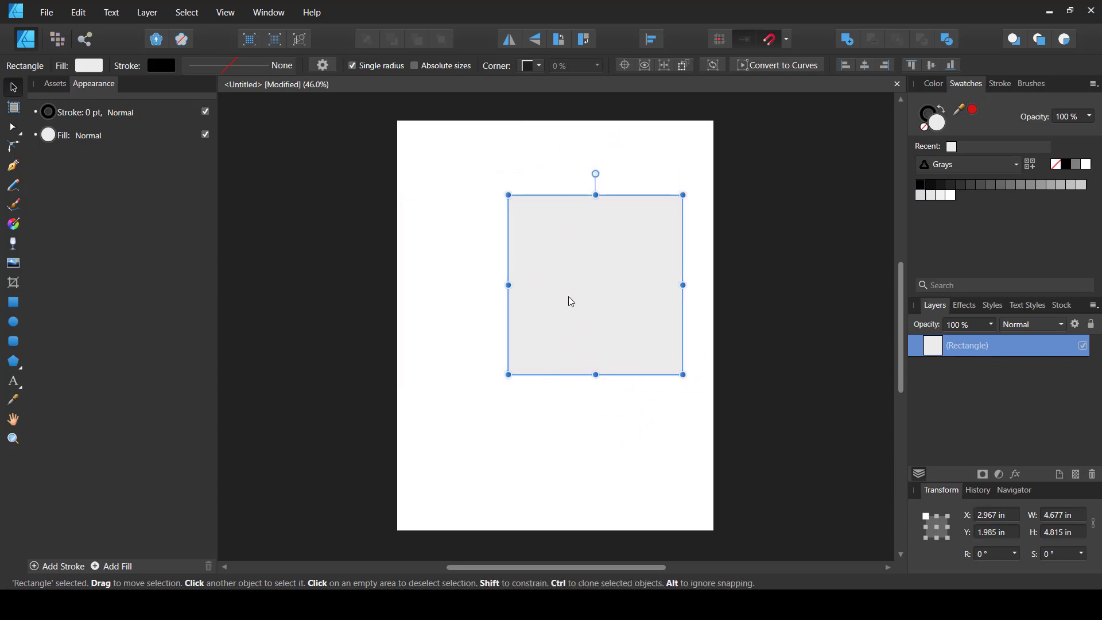
drag(572, 302, 551, 299)
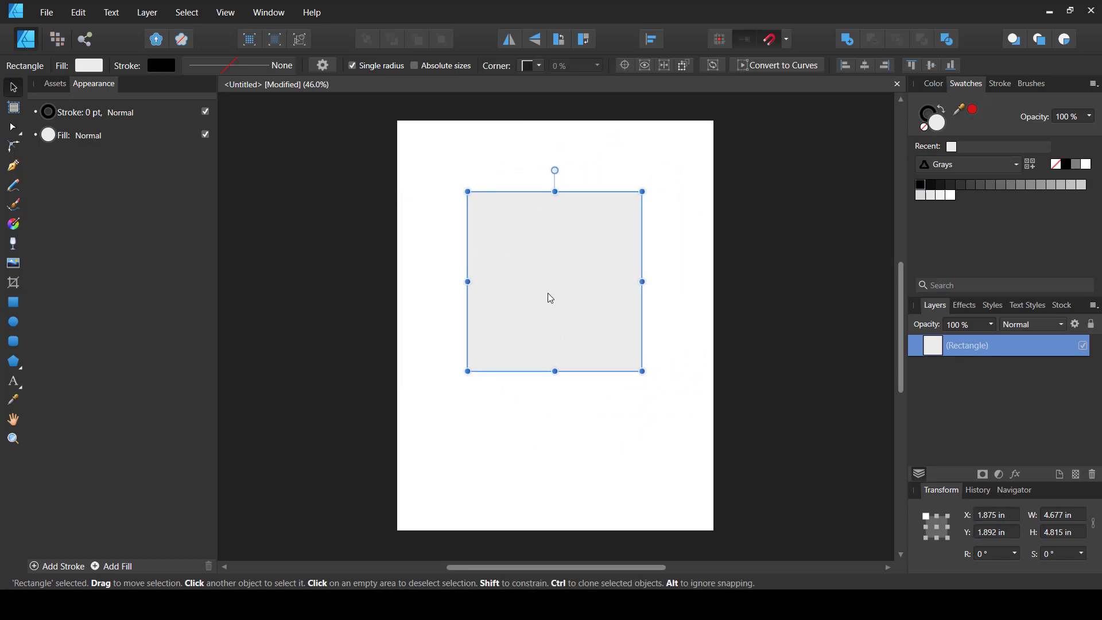
click(451, 463)
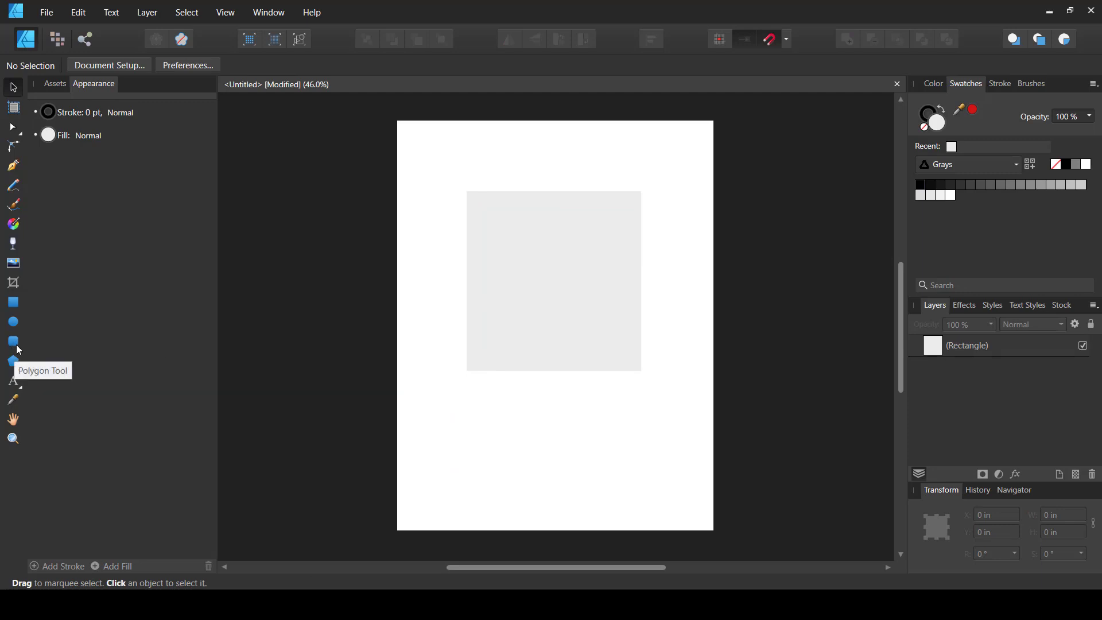
Step: Set the fill to red and draw an ellipse overlapping the grey rectangle's lower left
click(12, 323)
click(75, 65)
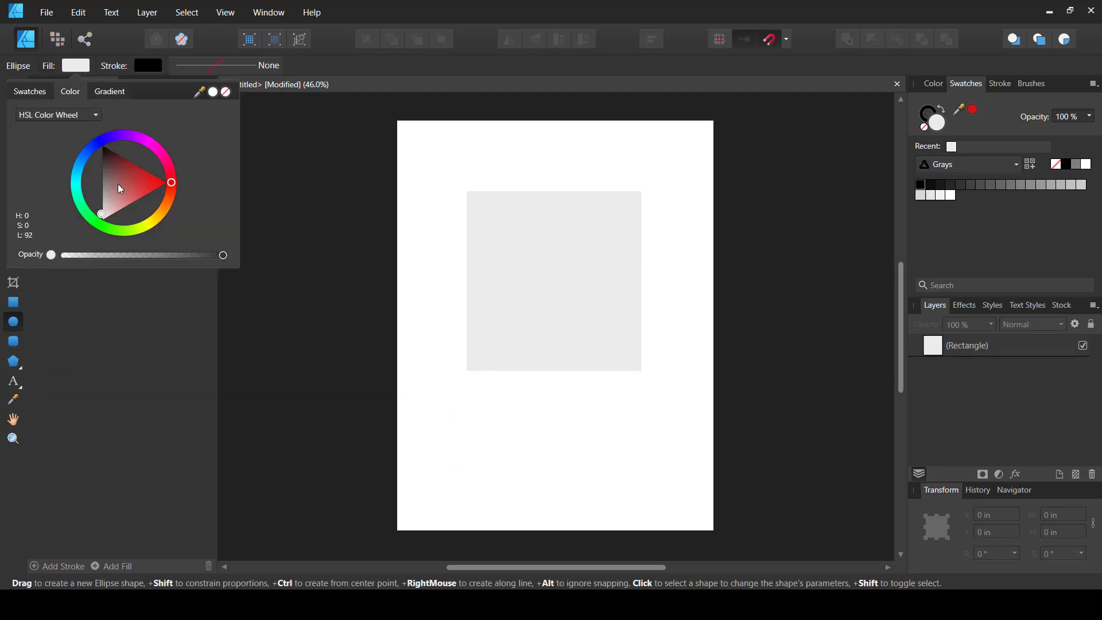
drag(118, 184, 149, 175)
drag(429, 319, 578, 480)
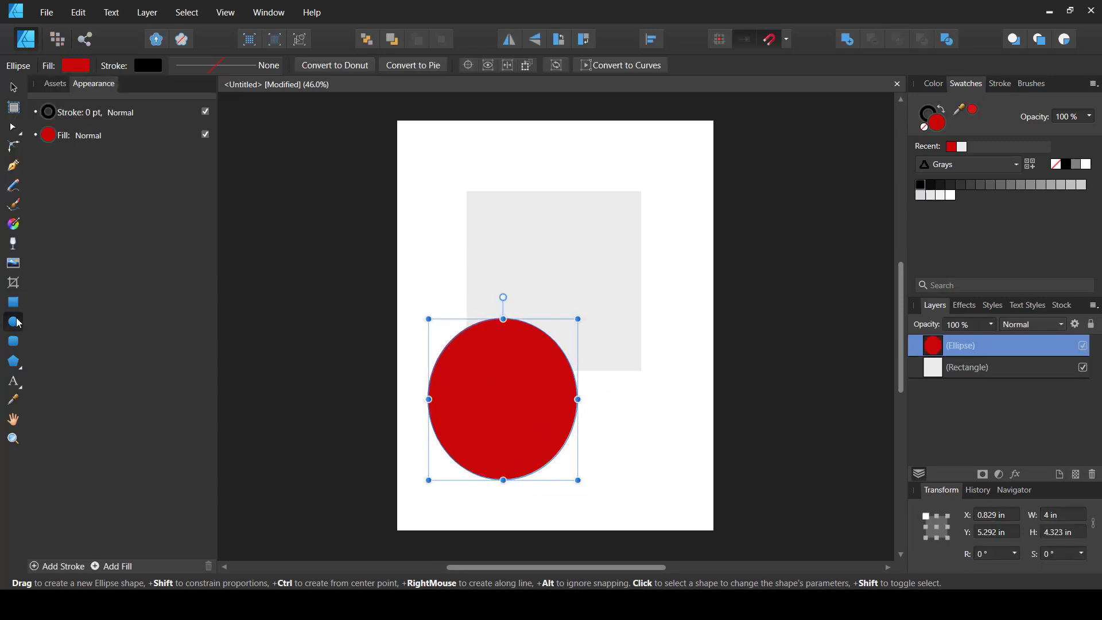
Step: Draw a small red rectangle near the page's bottom right
click(13, 302)
drag(685, 364, 658, 440)
click(13, 89)
click(622, 512)
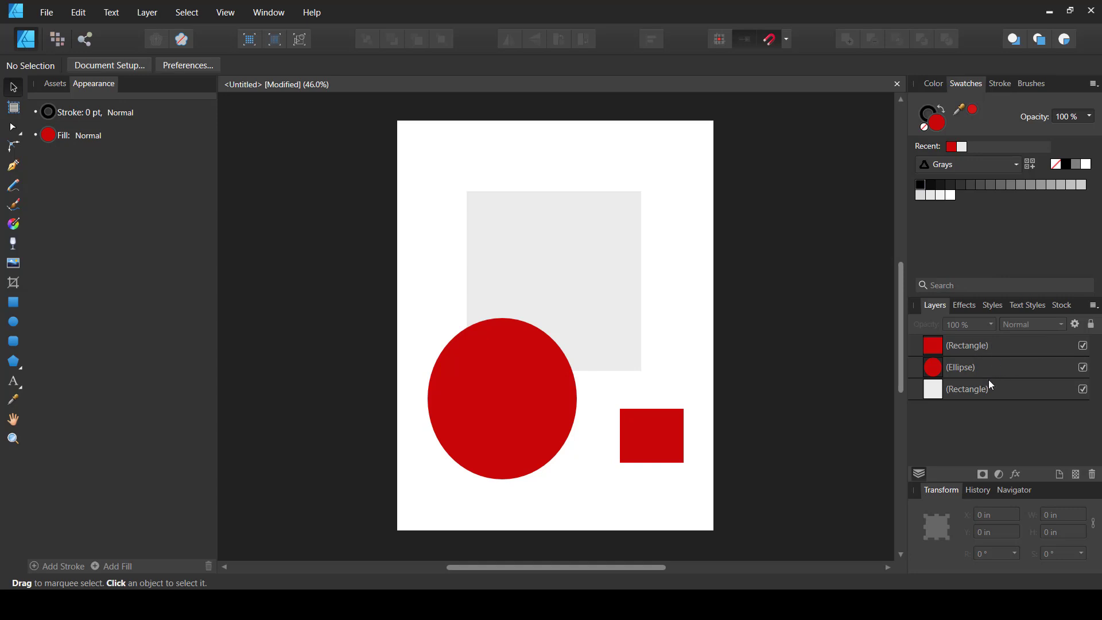
Step: Select the grey rectangle and red ellipse, then sweep a selection marquee from the page's top-left
click(557, 237)
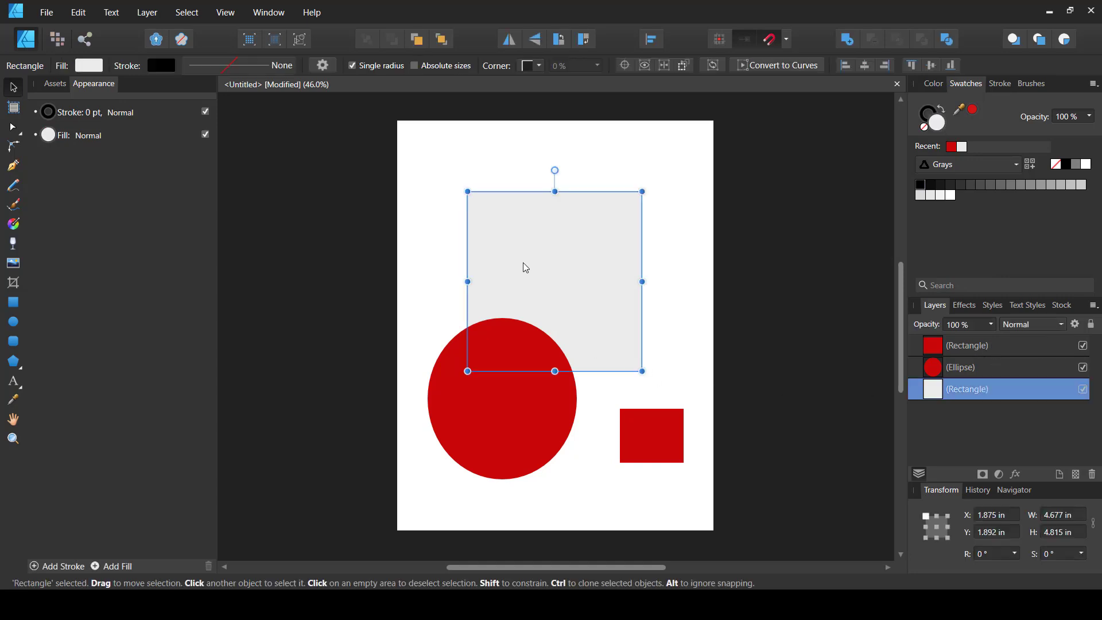
click(496, 413)
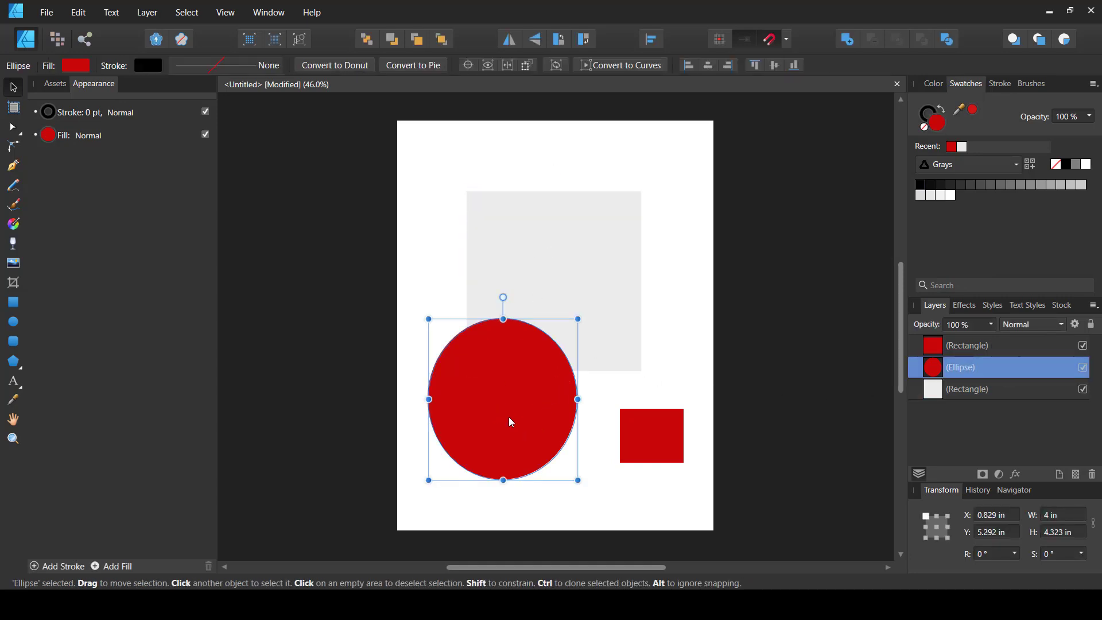
drag(405, 123, 677, 379)
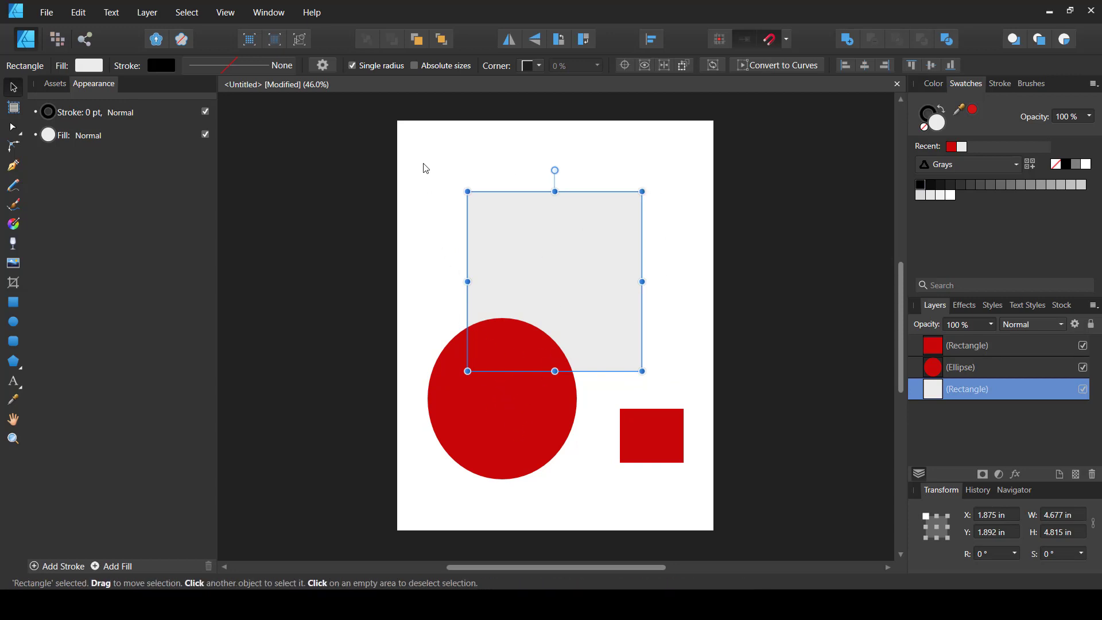
drag(415, 160, 700, 474)
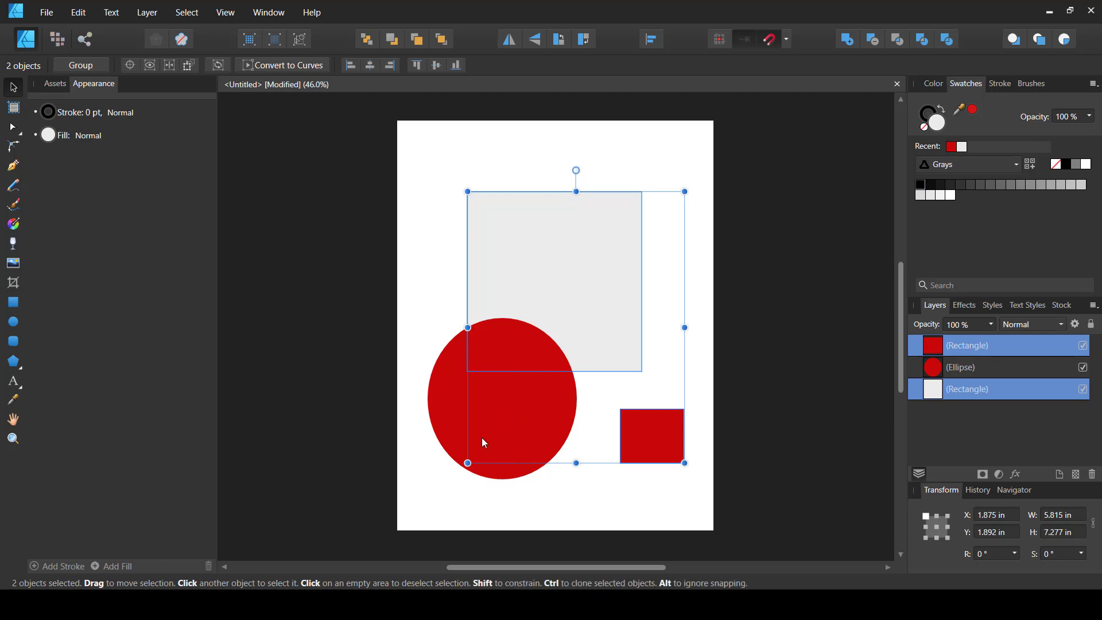
drag(409, 152, 592, 428)
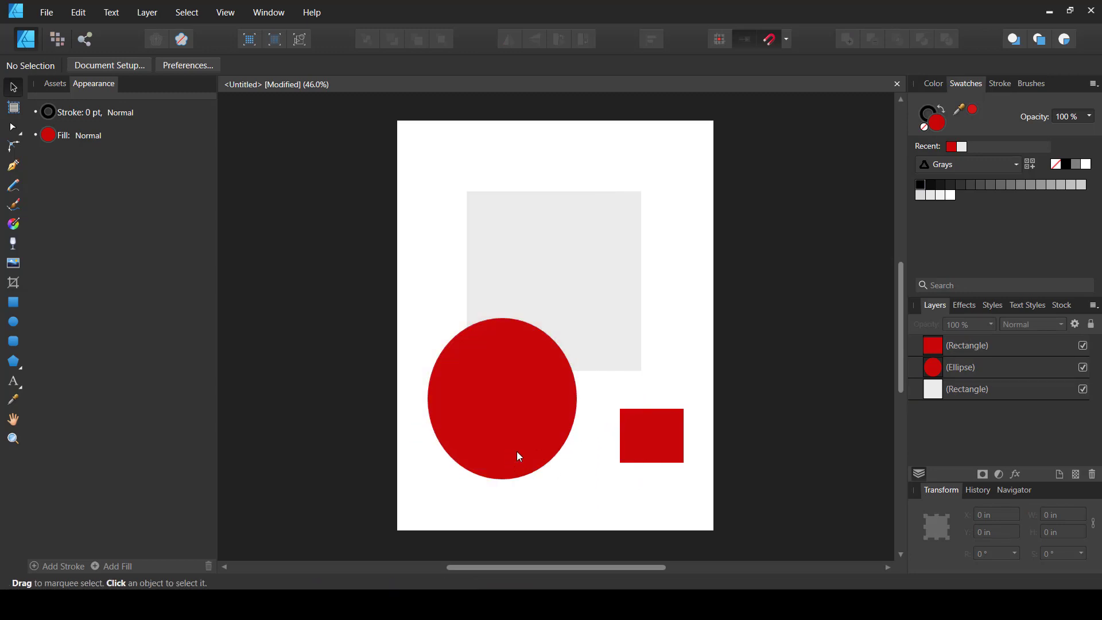
drag(398, 180, 514, 377)
Step: In Preferences > Tools, tick 'Select object when intersects with selection marquee'
click(179, 67)
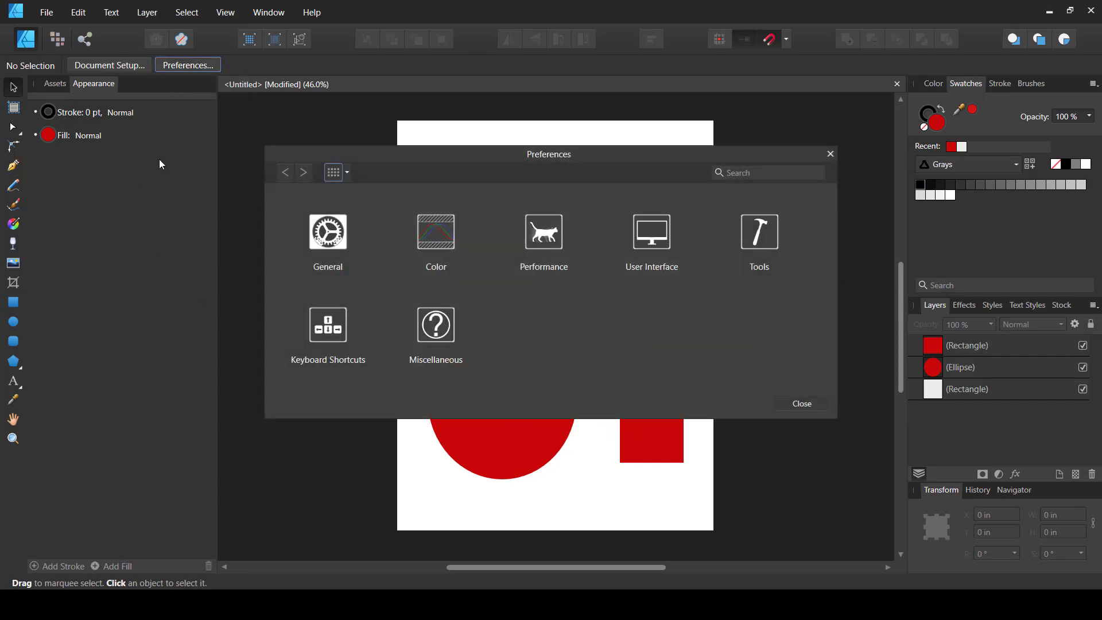
click(331, 248)
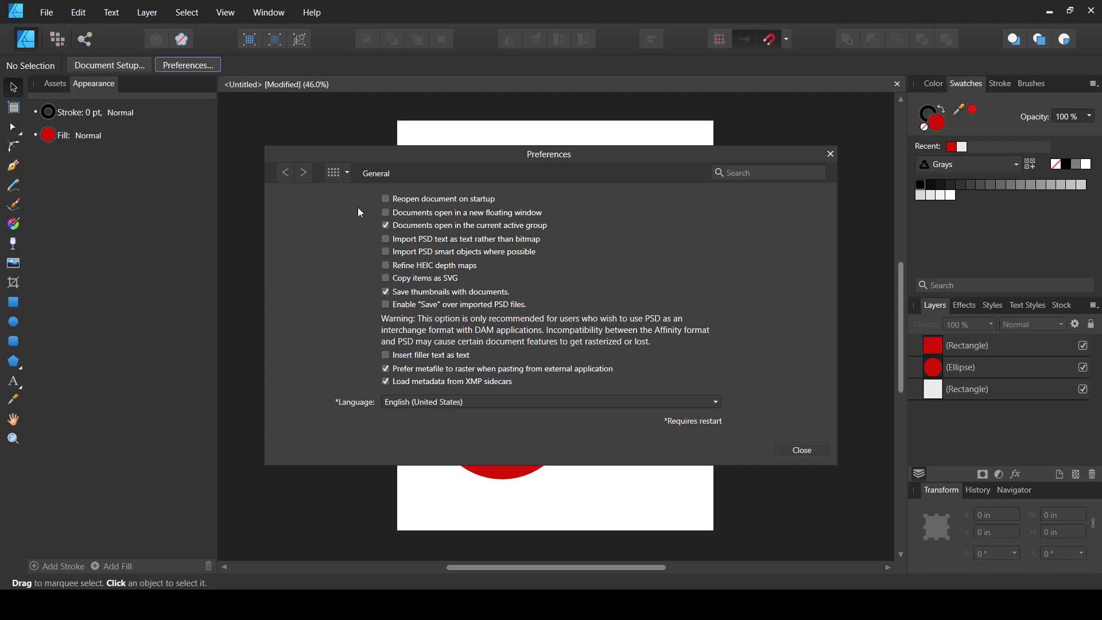
click(348, 174)
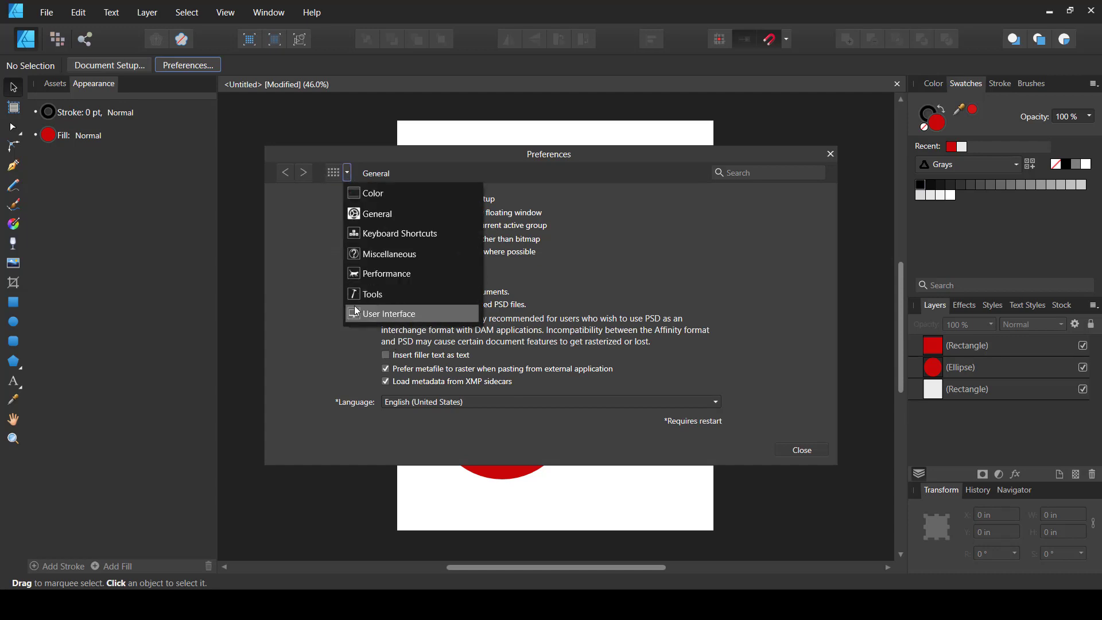
click(355, 295)
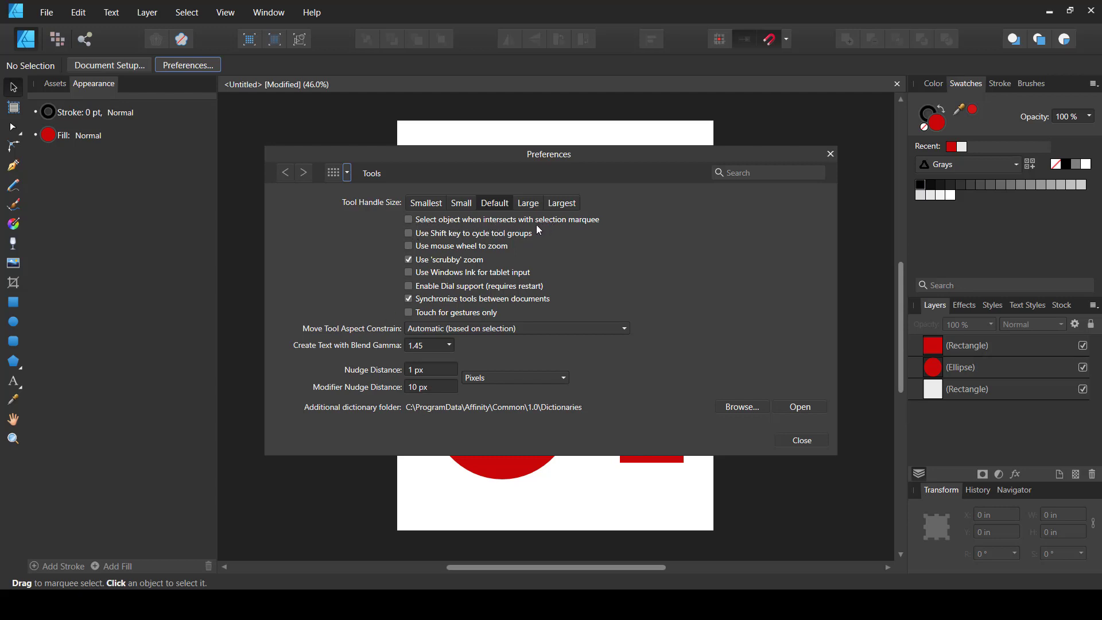
click(408, 219)
click(803, 439)
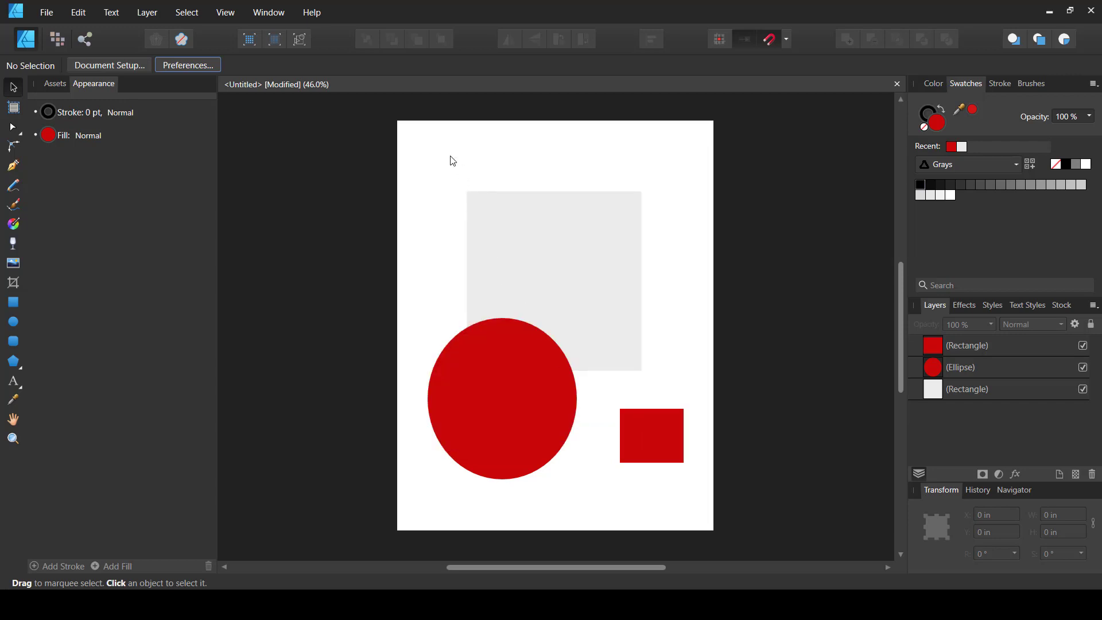
drag(422, 147, 689, 346)
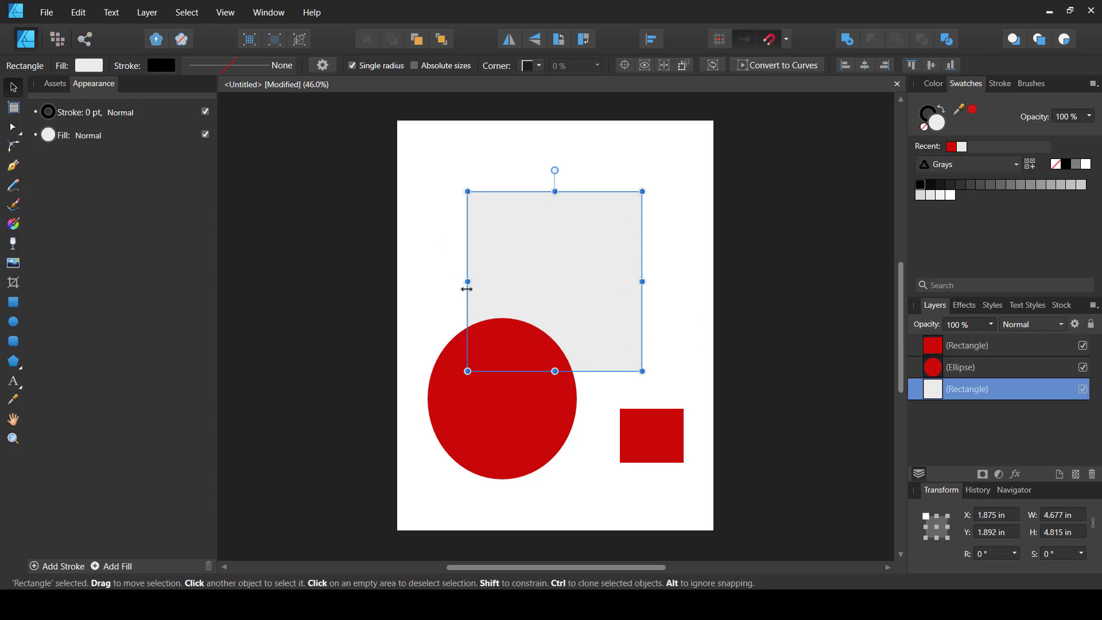
drag(413, 145, 673, 388)
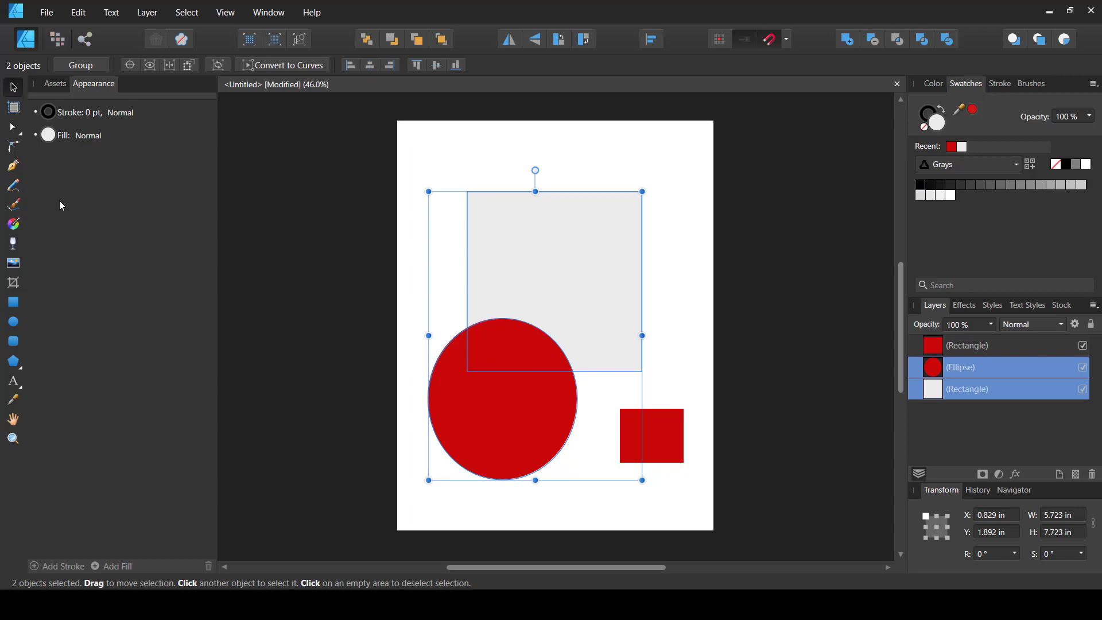
click(479, 170)
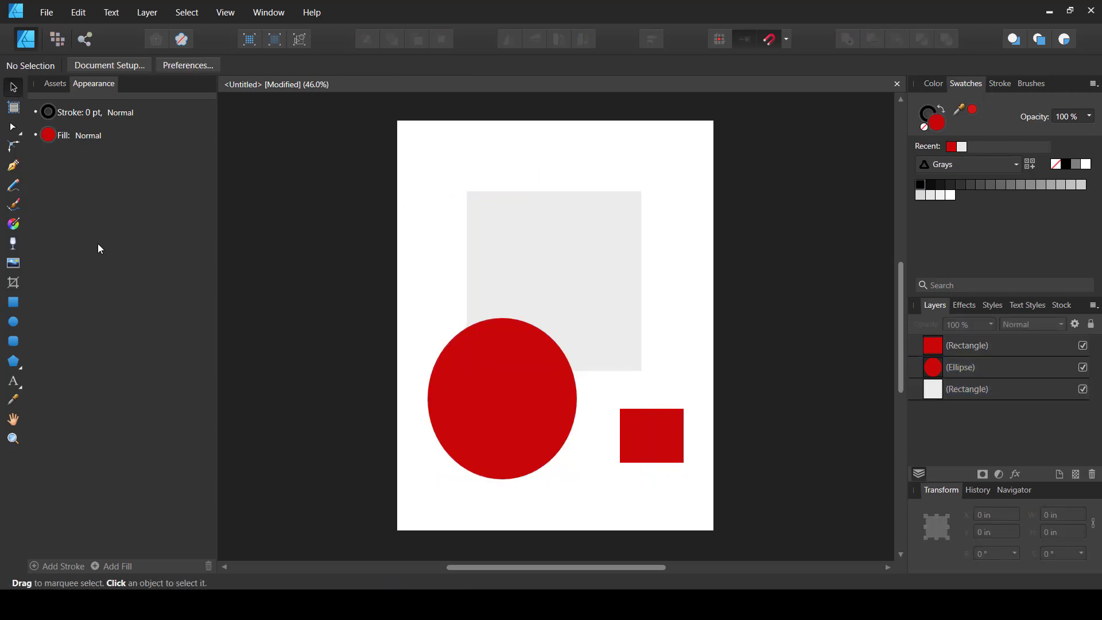
click(12, 129)
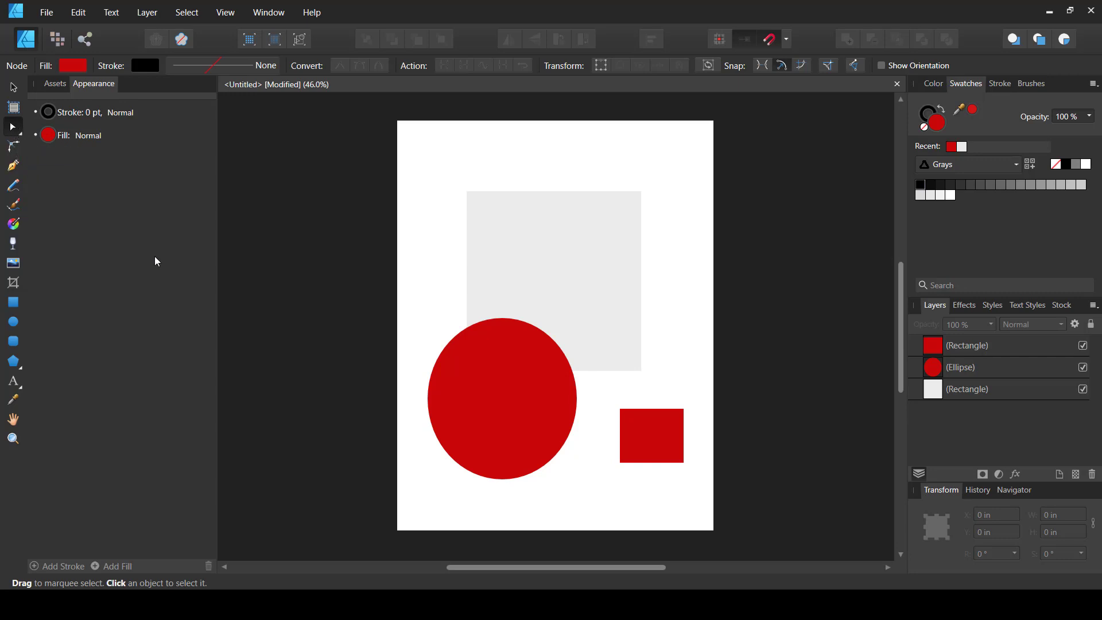
click(562, 314)
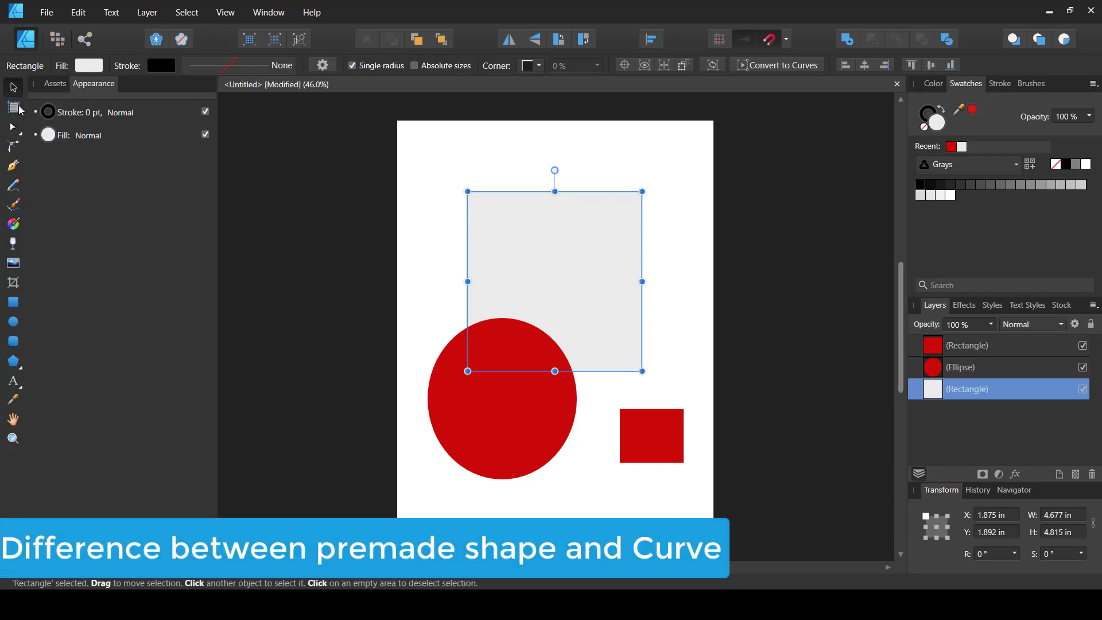
Step: Snap the grey rectangle into the page's top-right corner at X 3.813 in, Y 0 in
drag(614, 306, 653, 250)
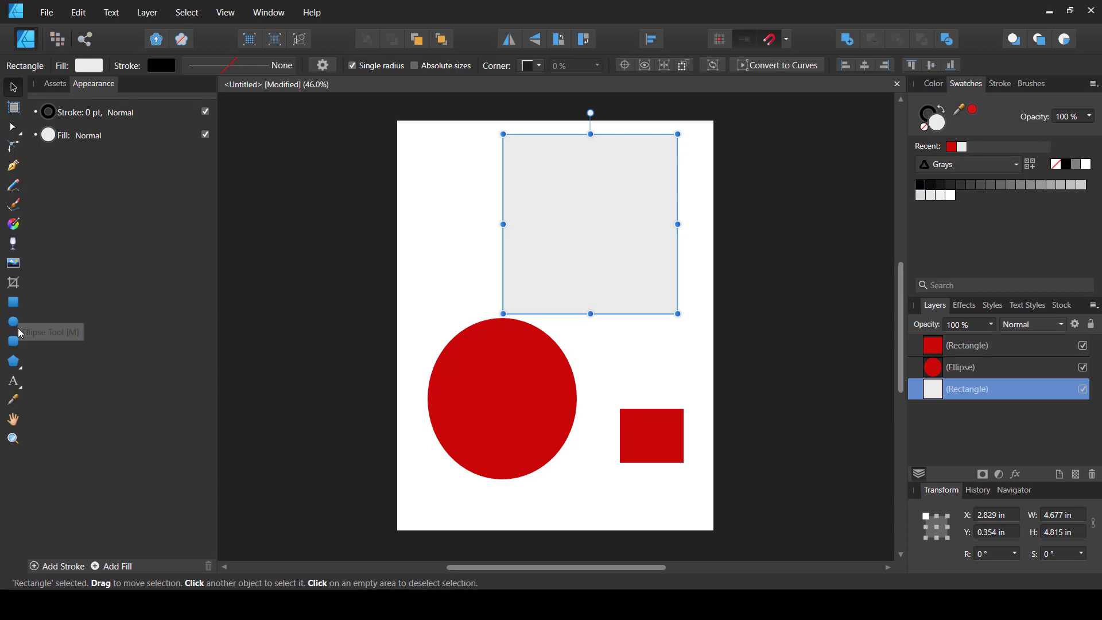
click(24, 370)
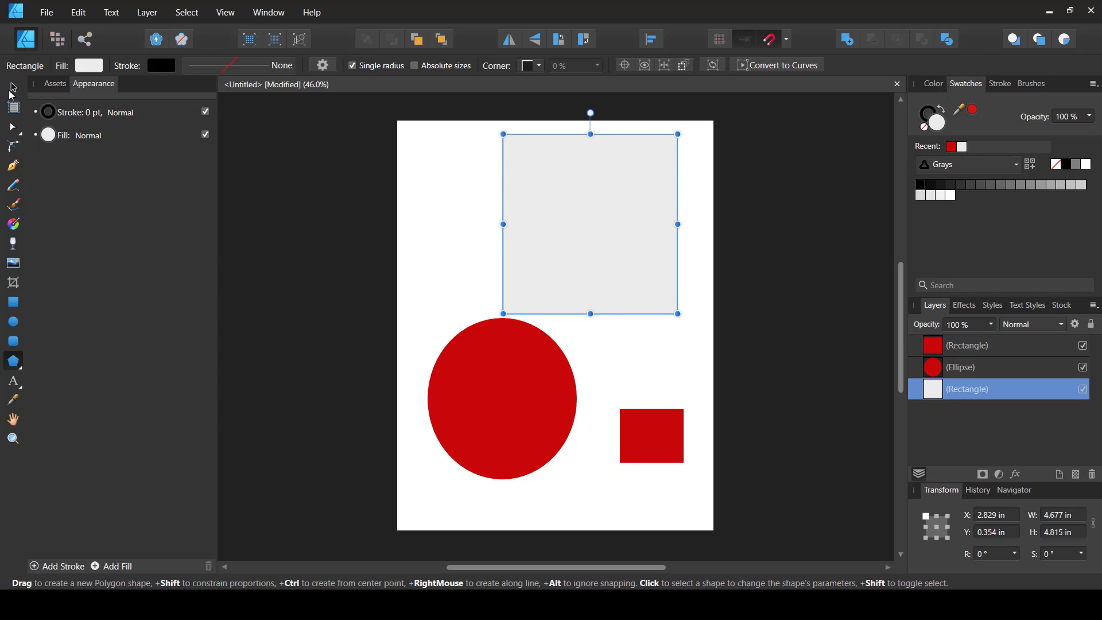
key(v)
click(469, 244)
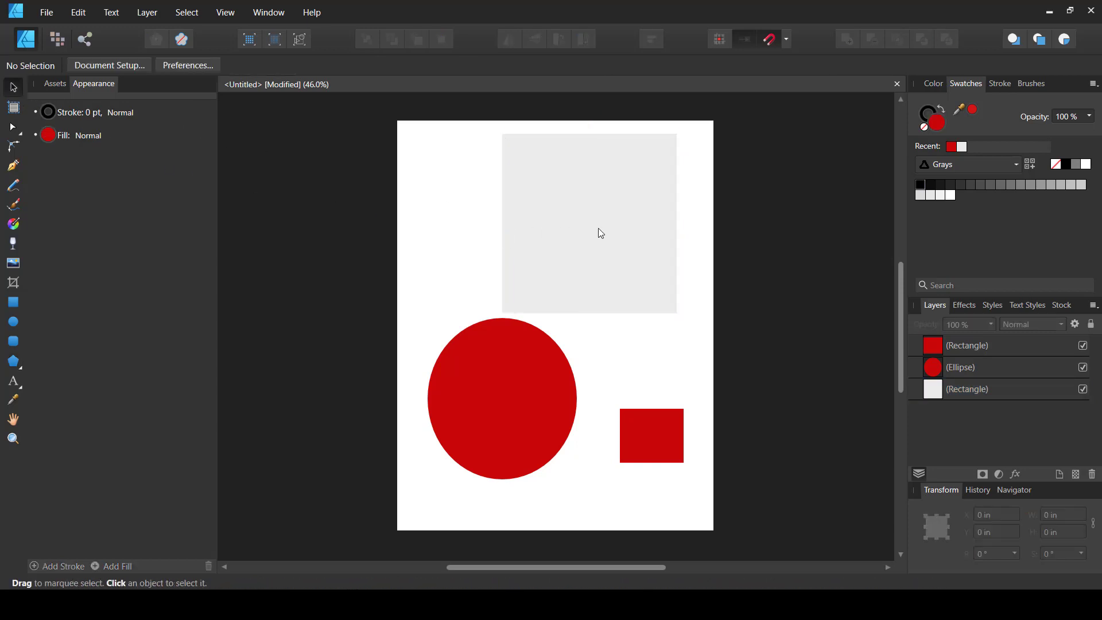
drag(598, 232, 551, 242)
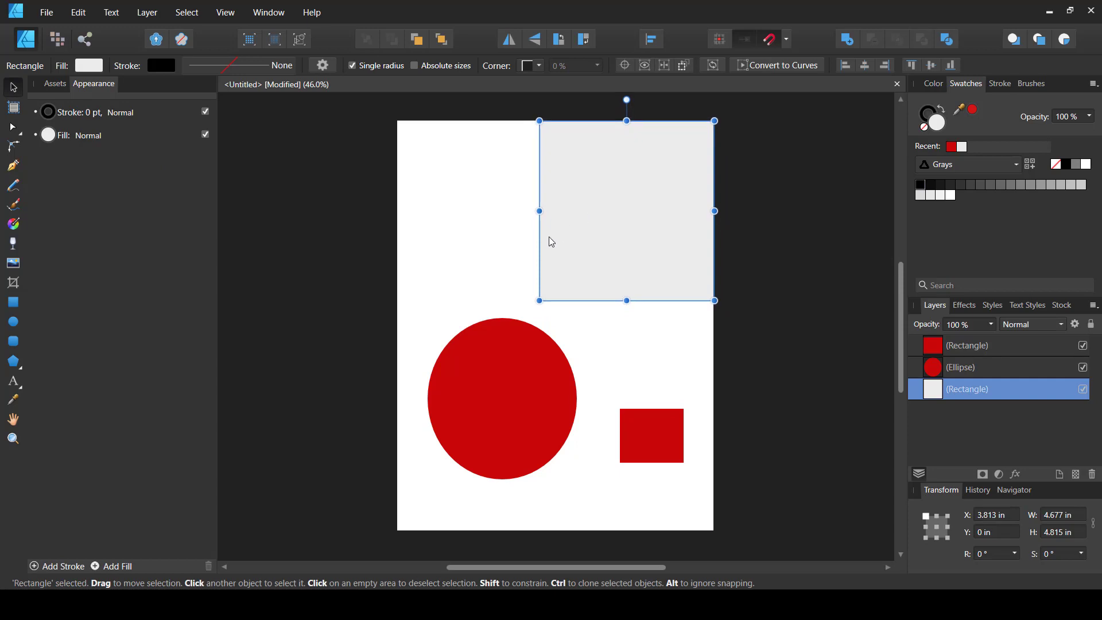
click(483, 252)
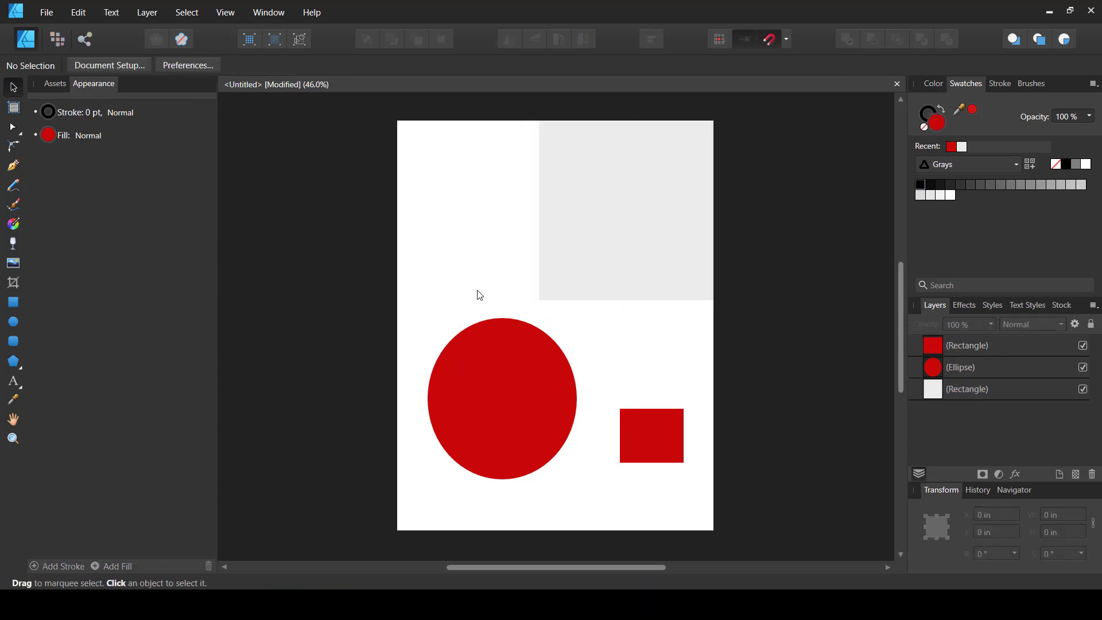
click(13, 166)
click(434, 220)
drag(492, 168, 505, 217)
mouse_move(477, 276)
mouse_down()
mouse_move(435, 303)
mouse_move(413, 266)
mouse_up()
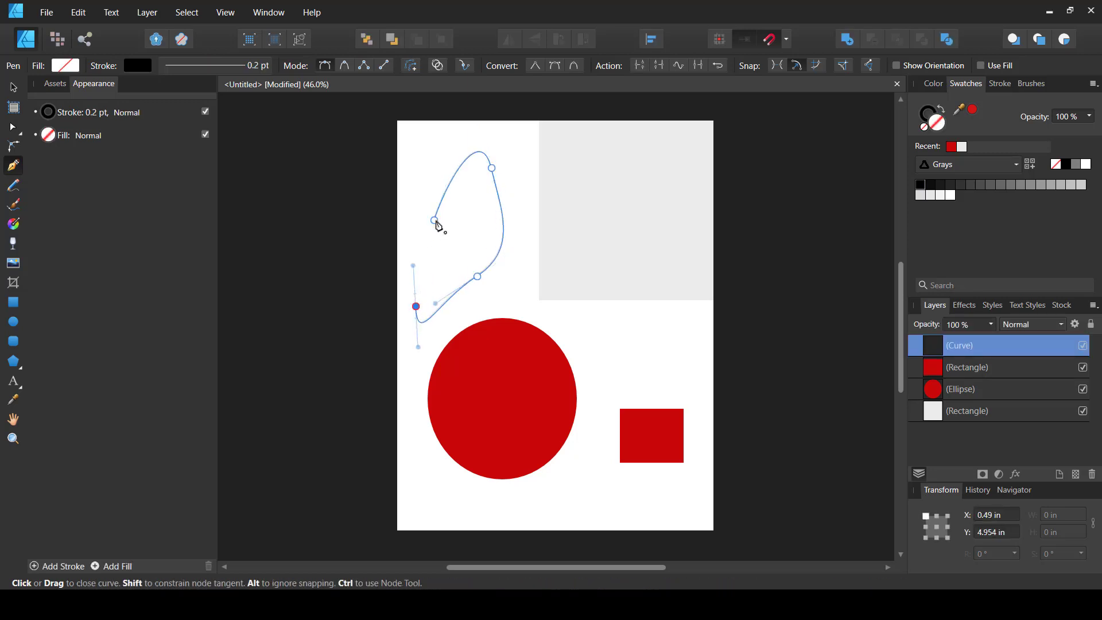
click(435, 222)
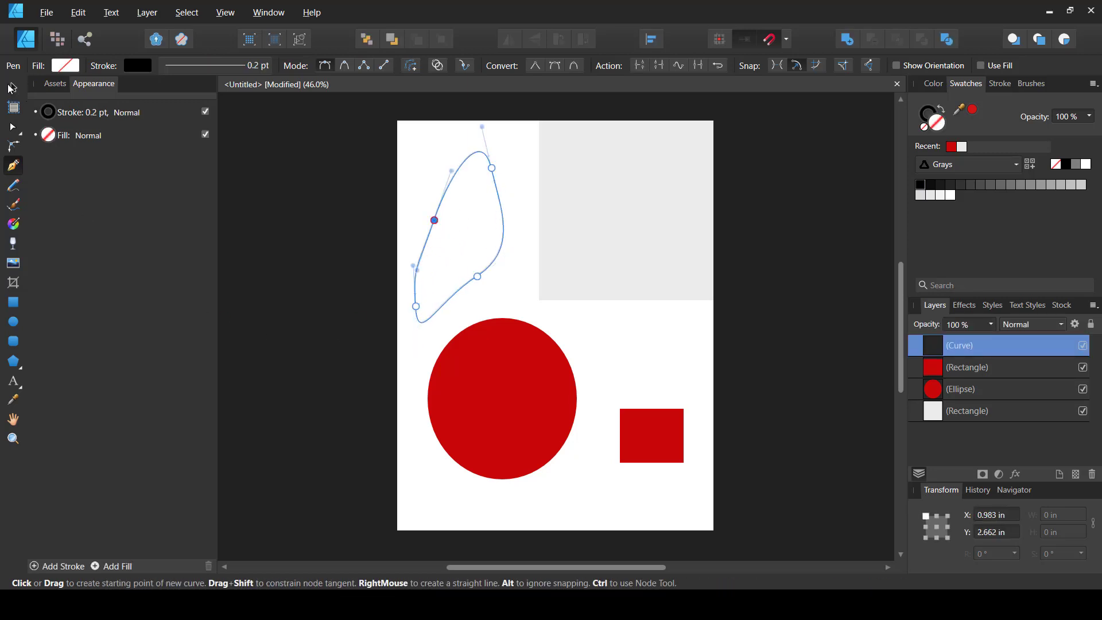
click(12, 88)
click(74, 65)
click(48, 115)
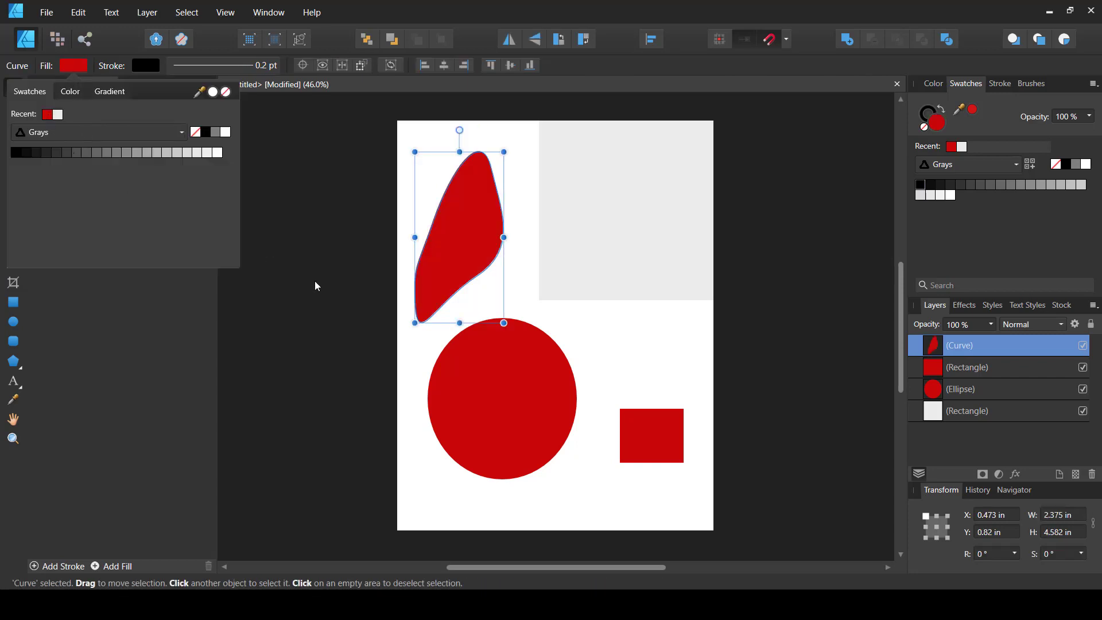
click(377, 362)
mouse_move(618, 218)
mouse_down()
mouse_move(614, 246)
mouse_move(610, 224)
mouse_up()
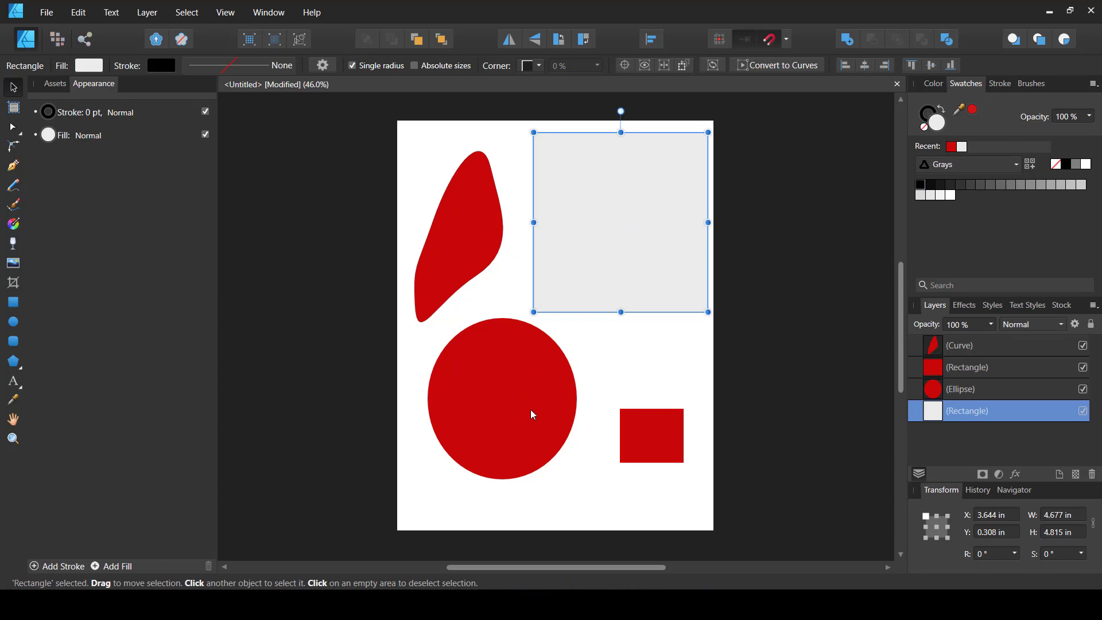
click(464, 261)
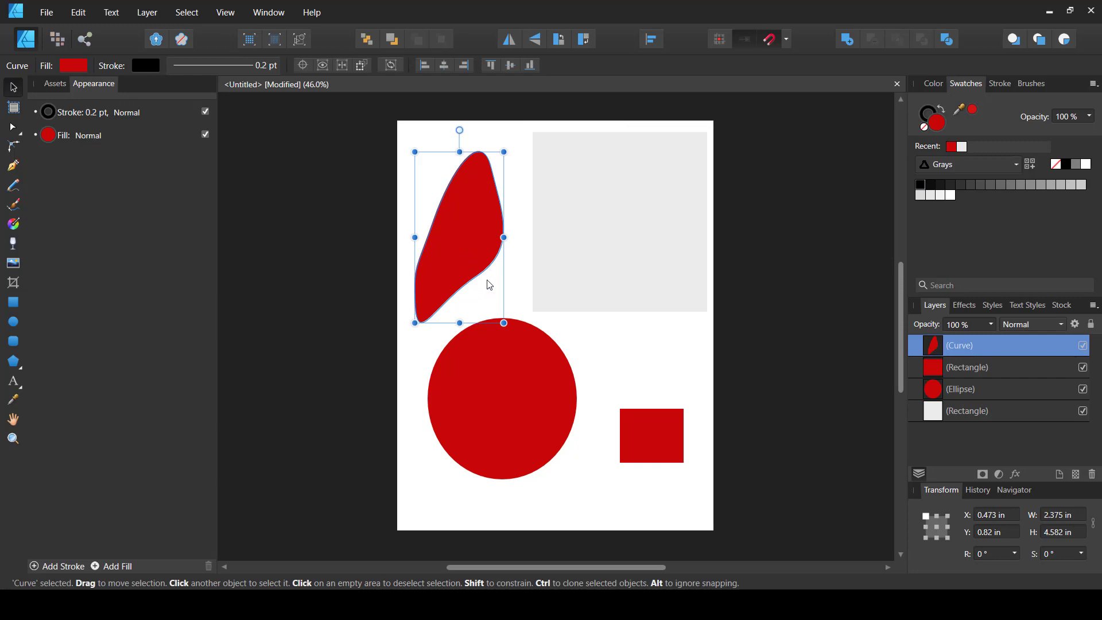
Step: With the Node Tool, pull the blob's left node up and bend its right side inward
click(14, 126)
drag(435, 220, 494, 178)
mouse_move(511, 231)
mouse_down()
mouse_move(453, 229)
mouse_move(497, 225)
mouse_up()
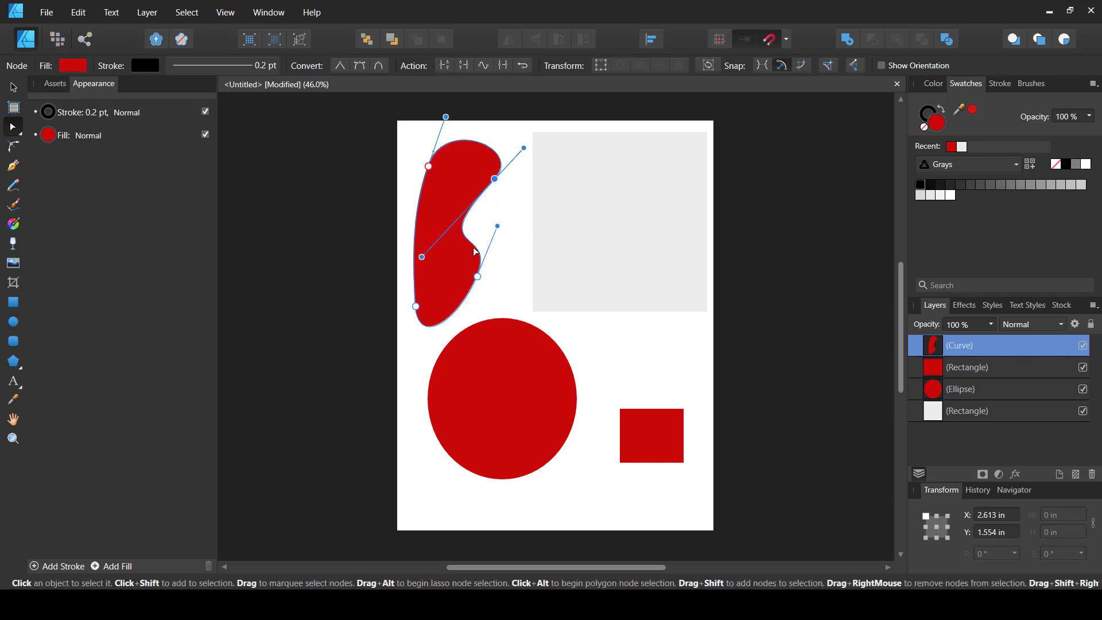
Step: Shrink the grey rectangle by dragging its top edge and lower-left corner
click(937, 418)
mouse_move(533, 133)
mouse_down()
mouse_move(549, 156)
mouse_move(533, 144)
mouse_up()
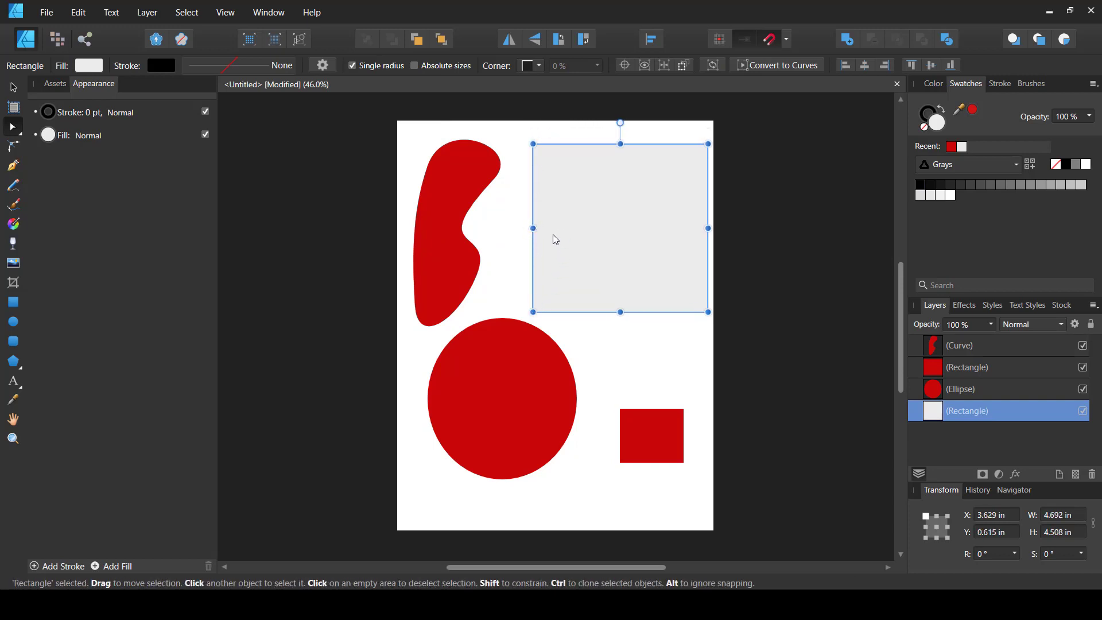
drag(533, 312, 556, 287)
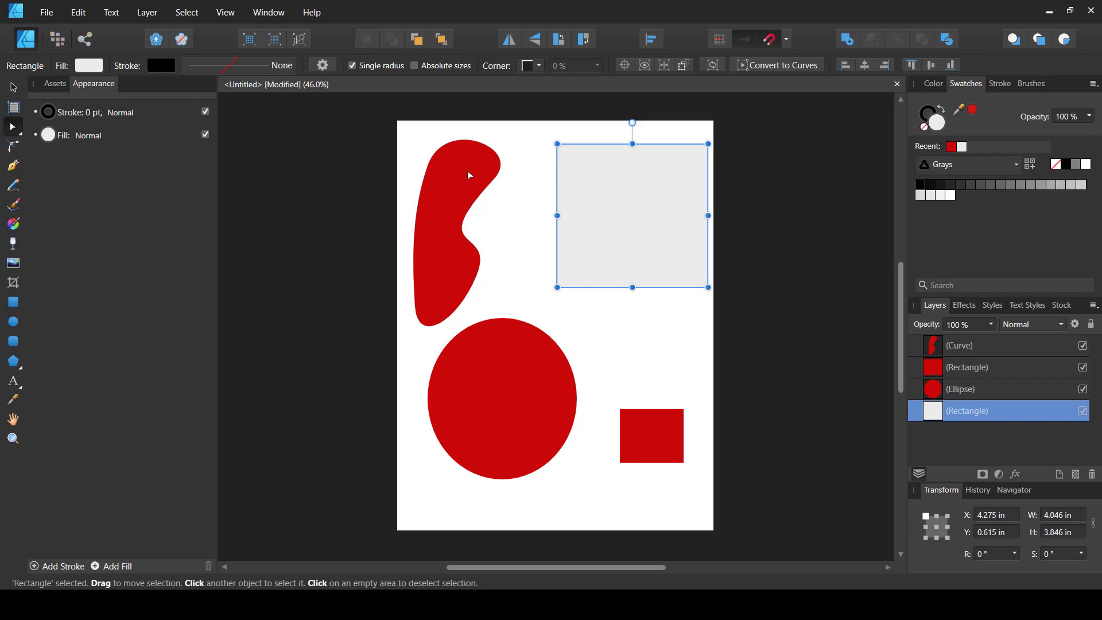
Step: Move the blob's right-edge node to form a bean shape, then select the red circle
click(480, 148)
click(494, 179)
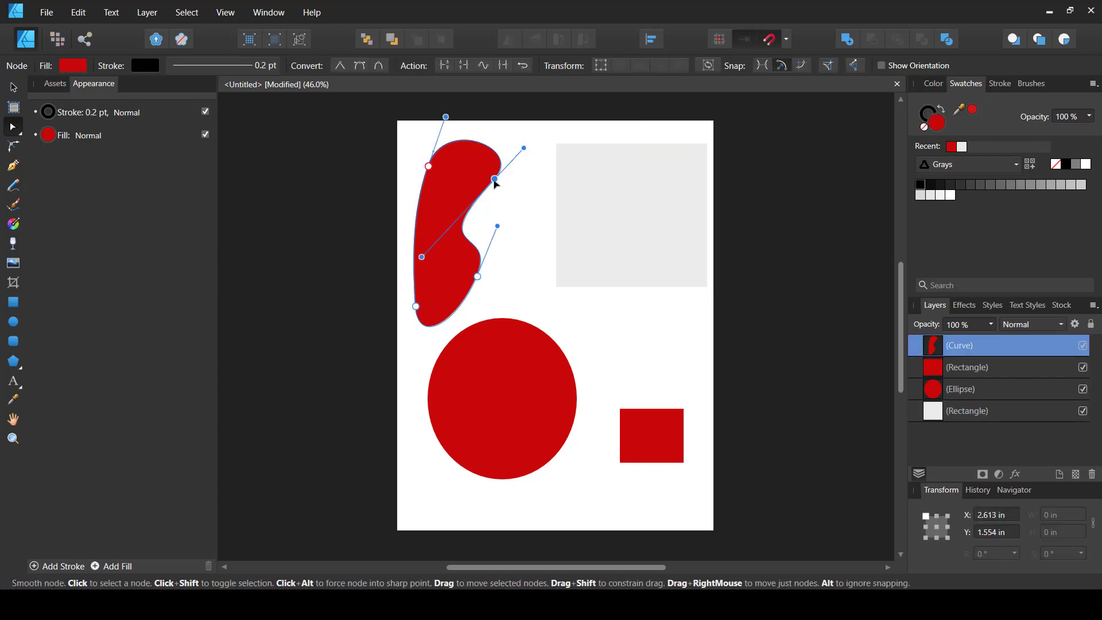
drag(497, 182, 510, 143)
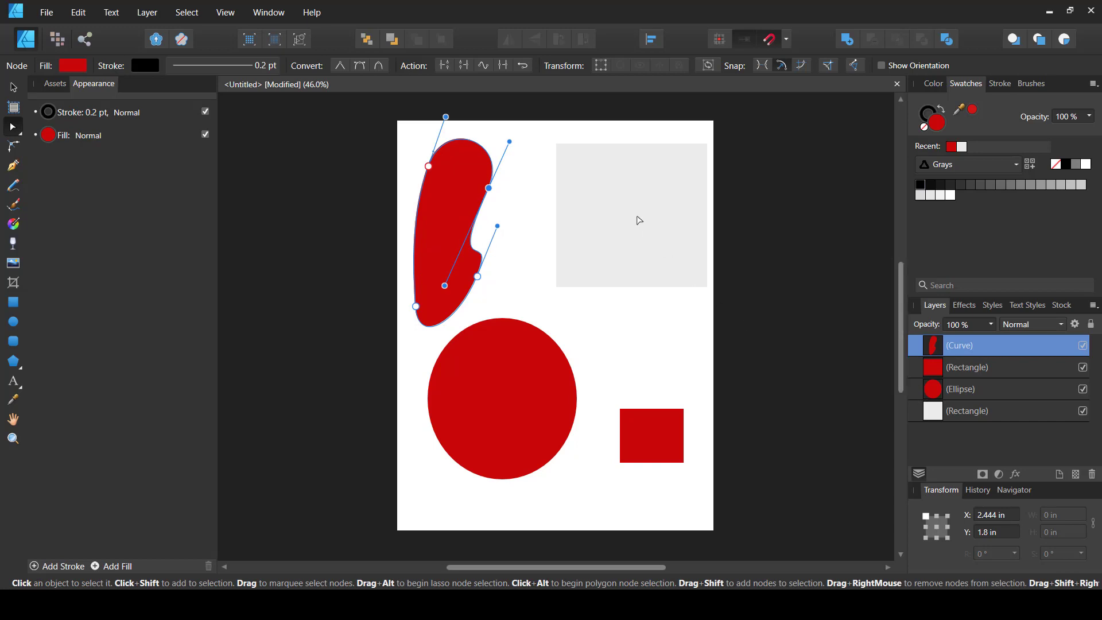
click(533, 383)
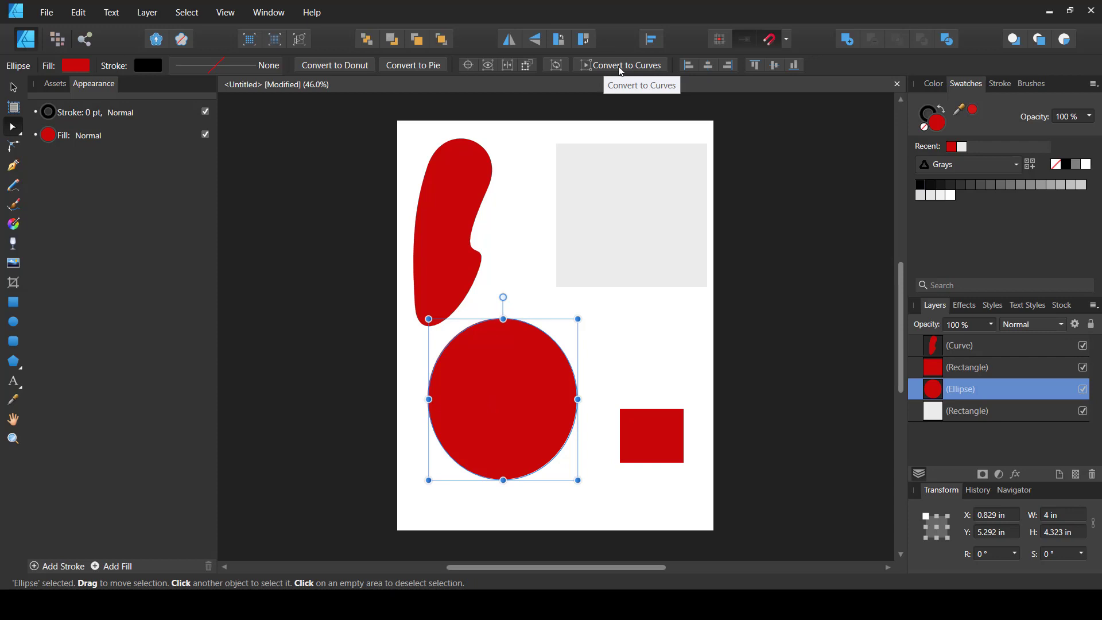
Step: Convert the red circle to curves and drag its top node and handles up and right
click(603, 65)
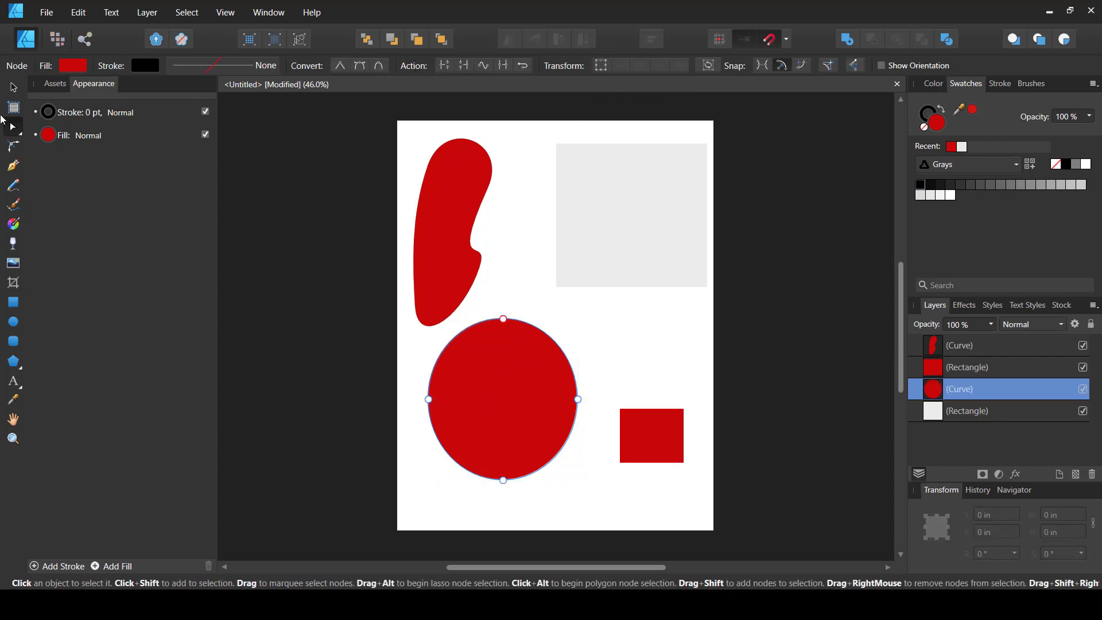
click(503, 319)
drag(504, 322, 647, 351)
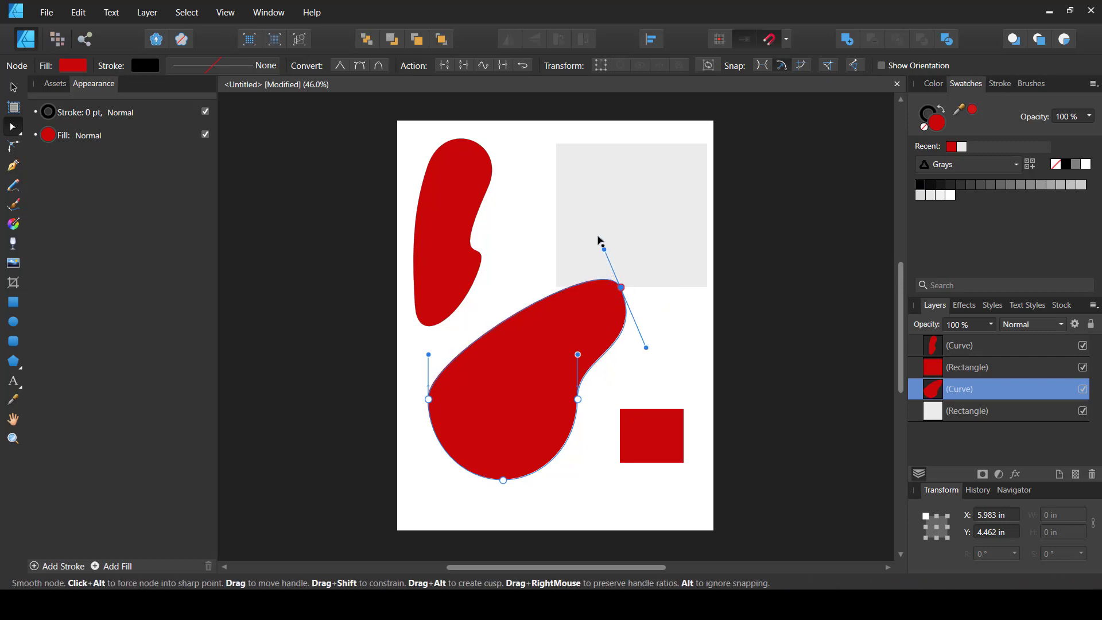
drag(600, 239, 567, 202)
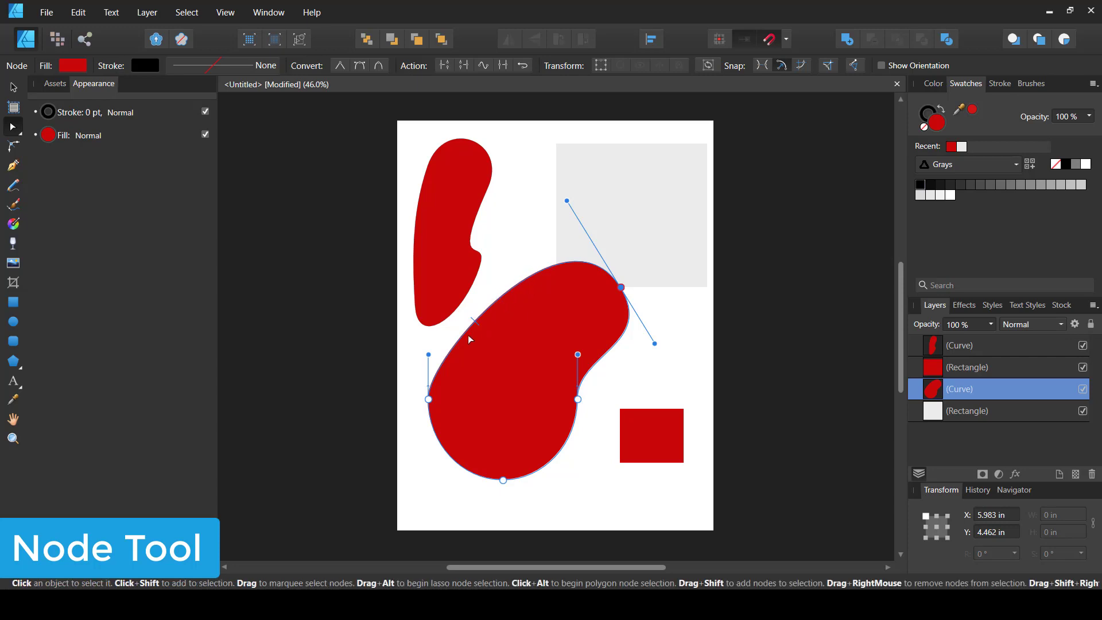
Step: Add nodes on the upper-left and lower edges and pull them outward to extend the shape
click(485, 309)
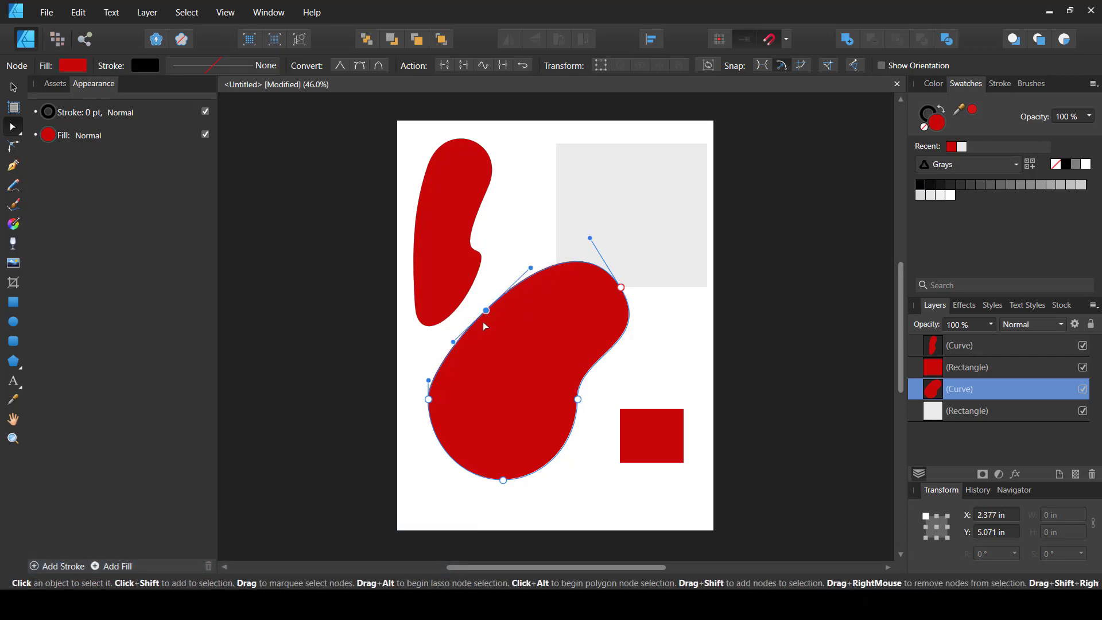
drag(484, 302, 402, 333)
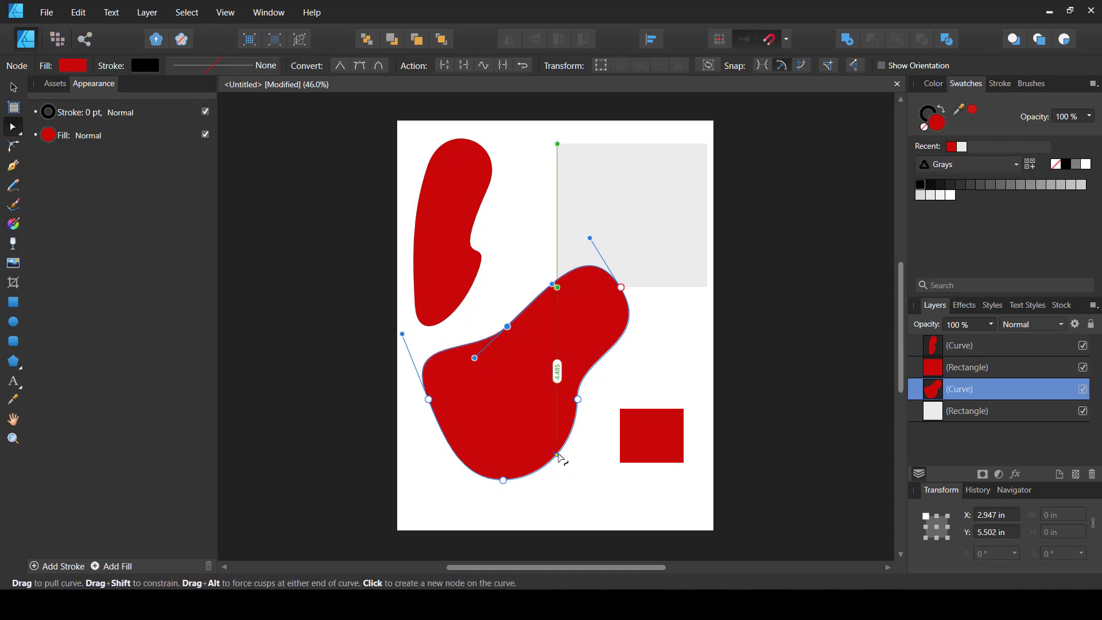
click(558, 457)
drag(559, 456, 601, 487)
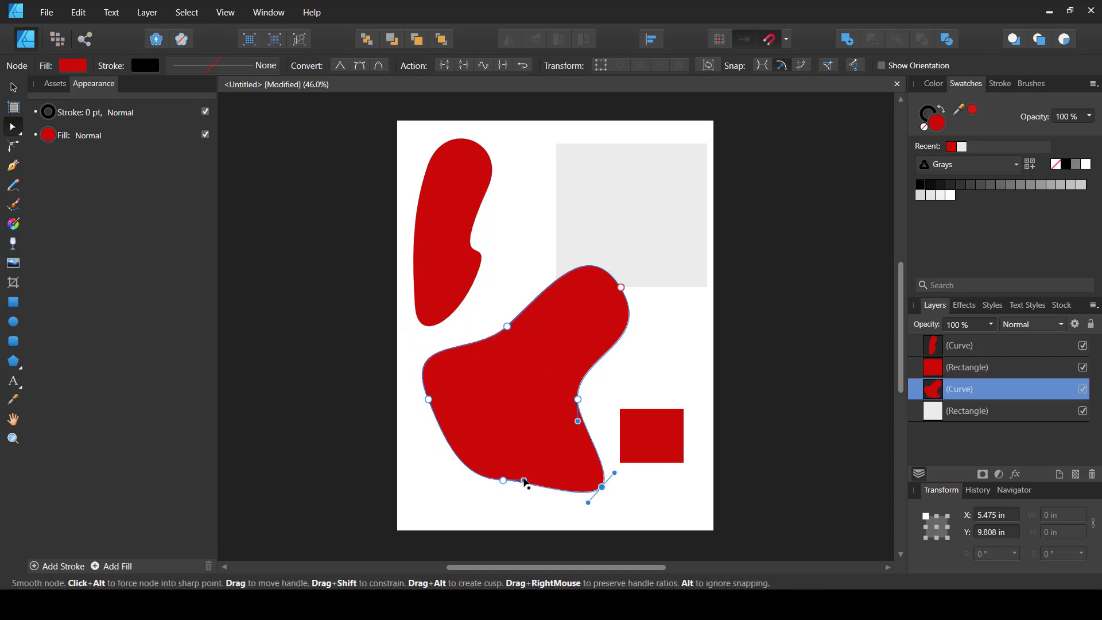
drag(562, 416, 560, 414)
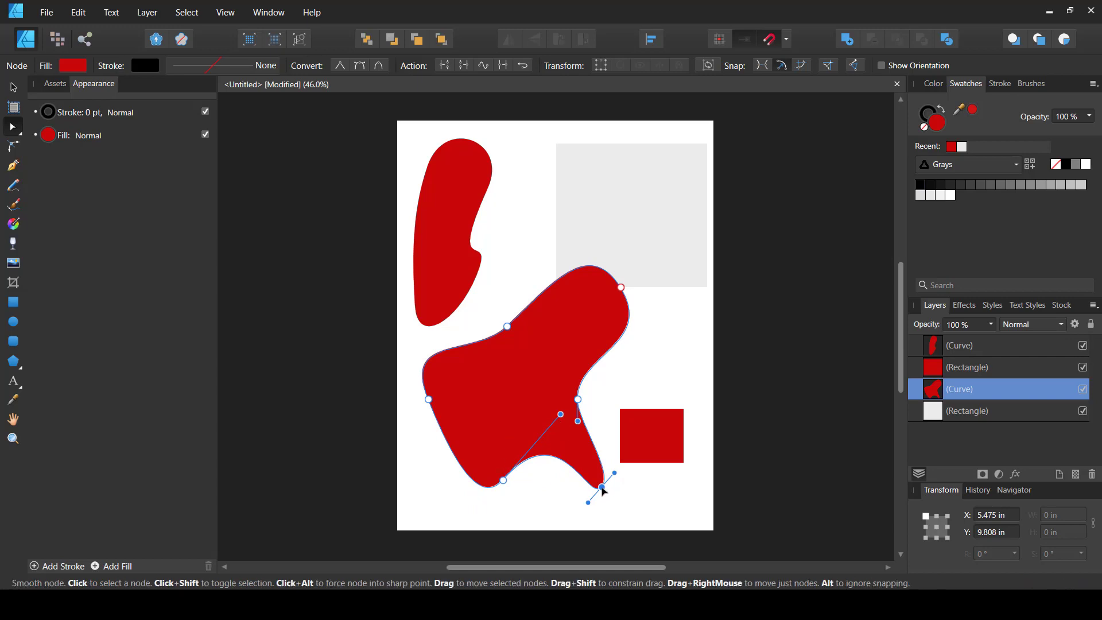
Step: Delete the bottom node, nudge the large blob up-left, and select the upper-left blob
click(504, 482)
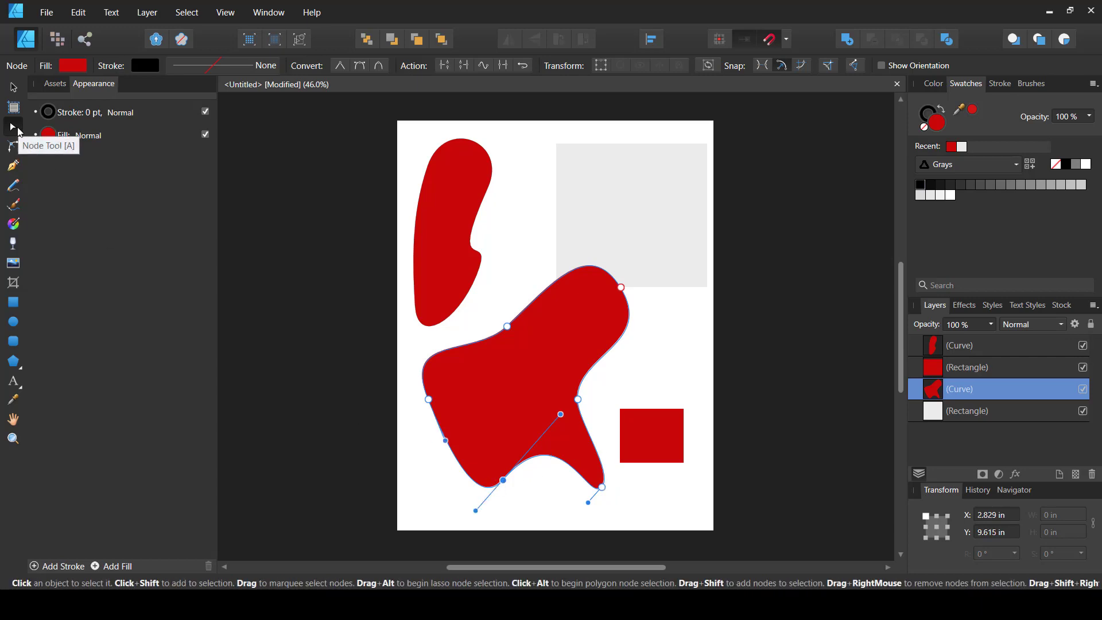
key(Delete)
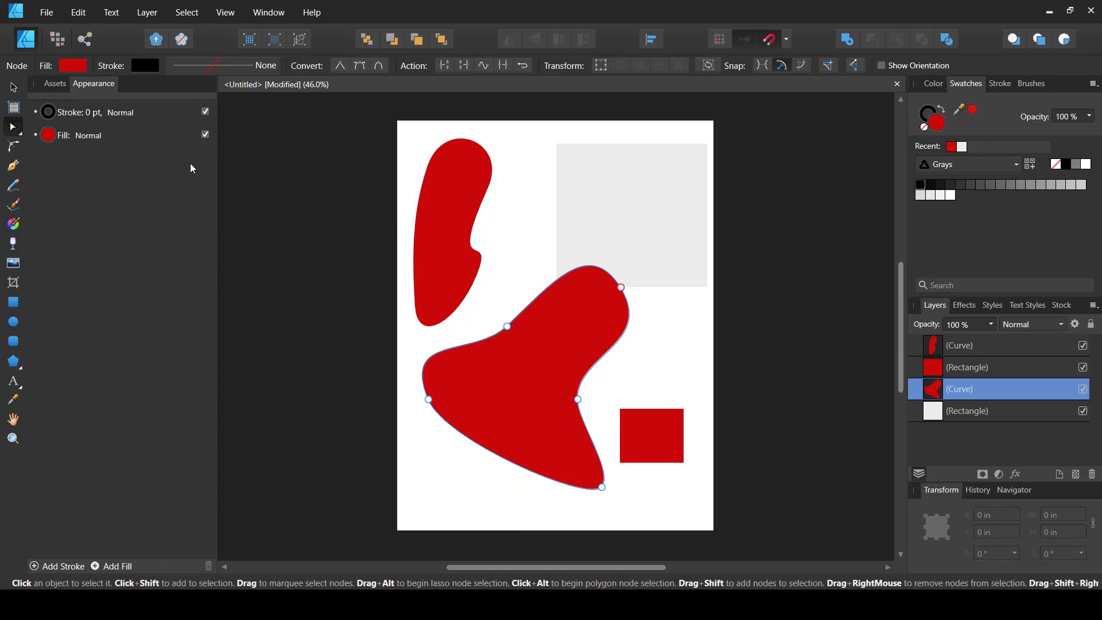
key(v)
drag(546, 358, 535, 346)
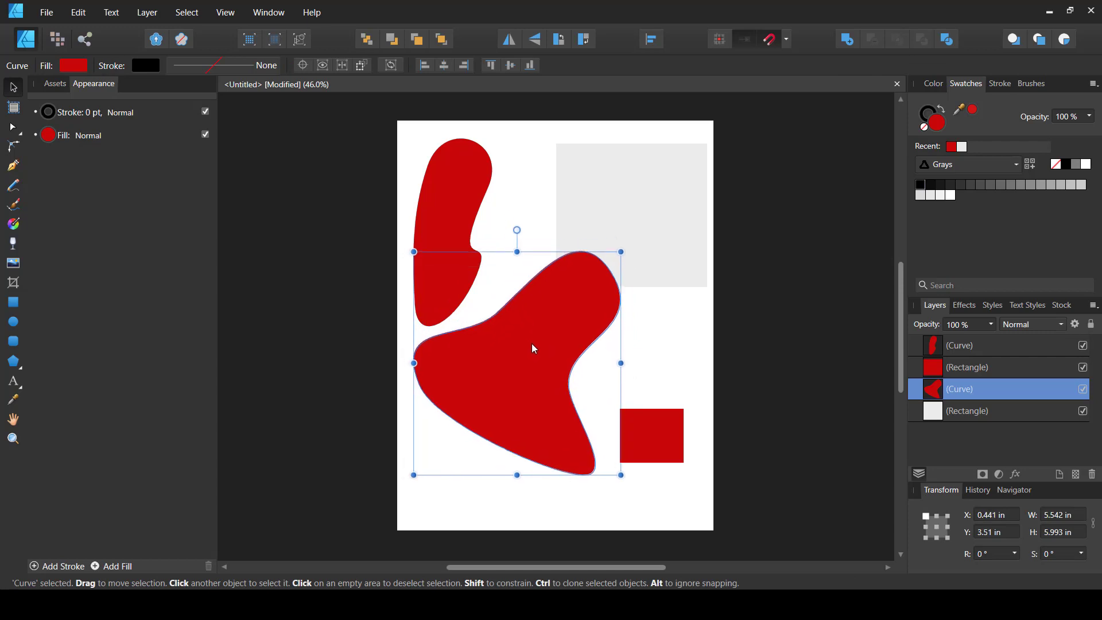
click(452, 201)
Step: Delete the upper-left blob and both leftover shapes, then move the big blob up-right toward centre
key(Delete)
click(634, 236)
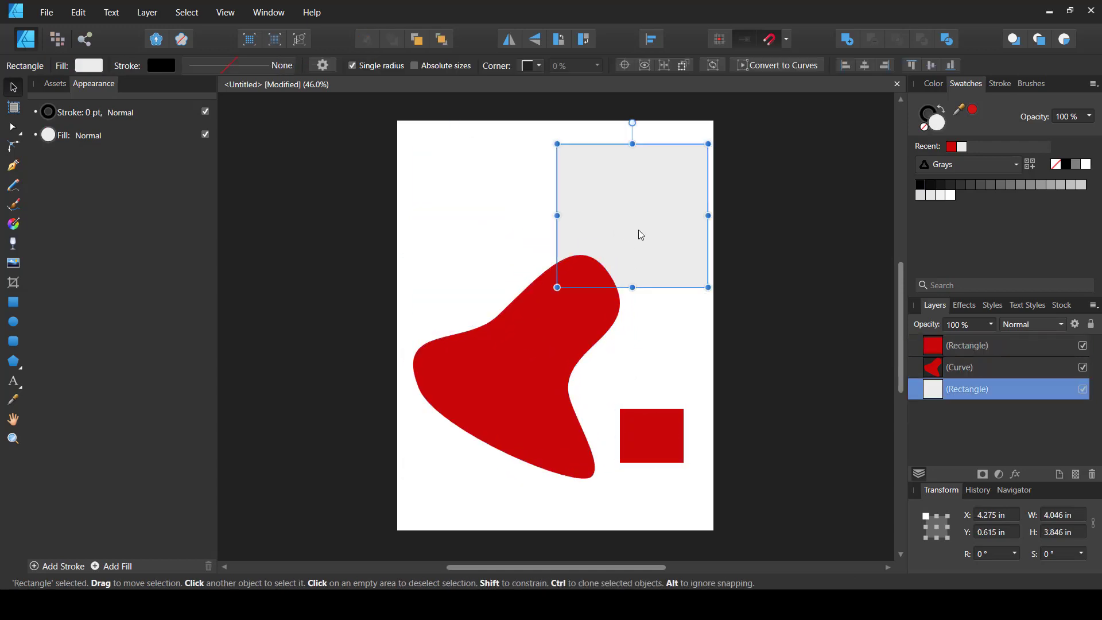
key(Delete)
click(648, 442)
key(Delete)
drag(555, 335, 590, 278)
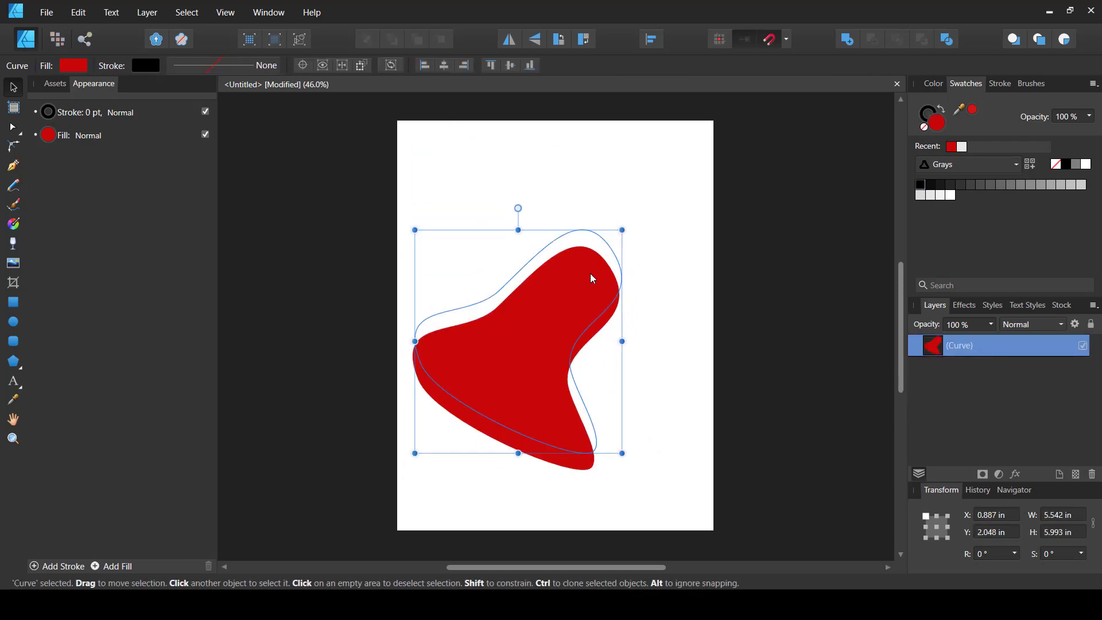
click(23, 141)
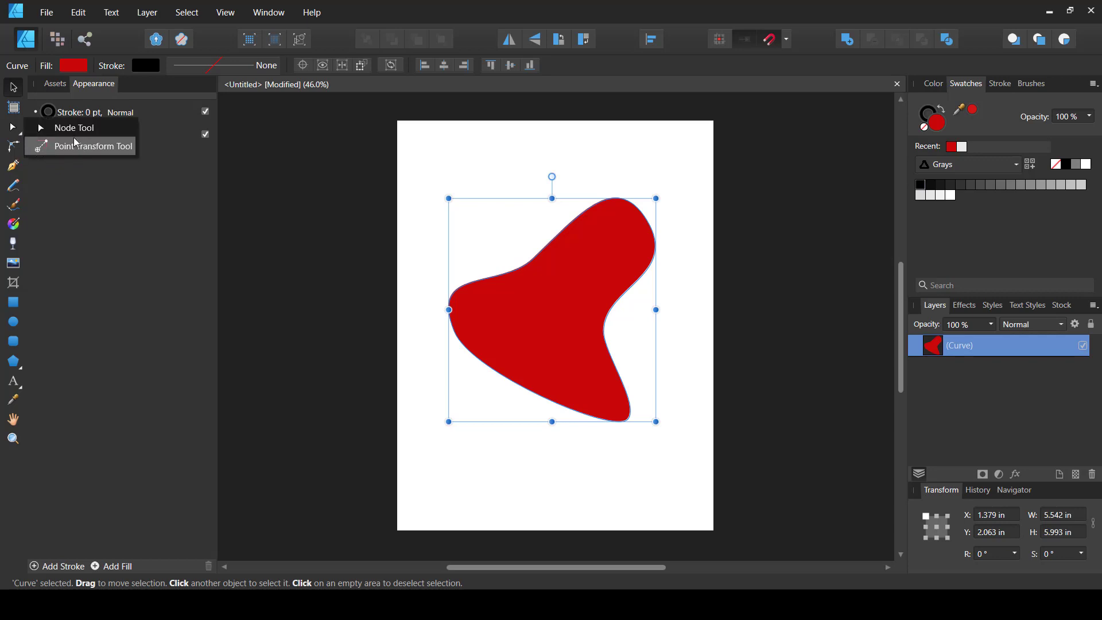
click(39, 136)
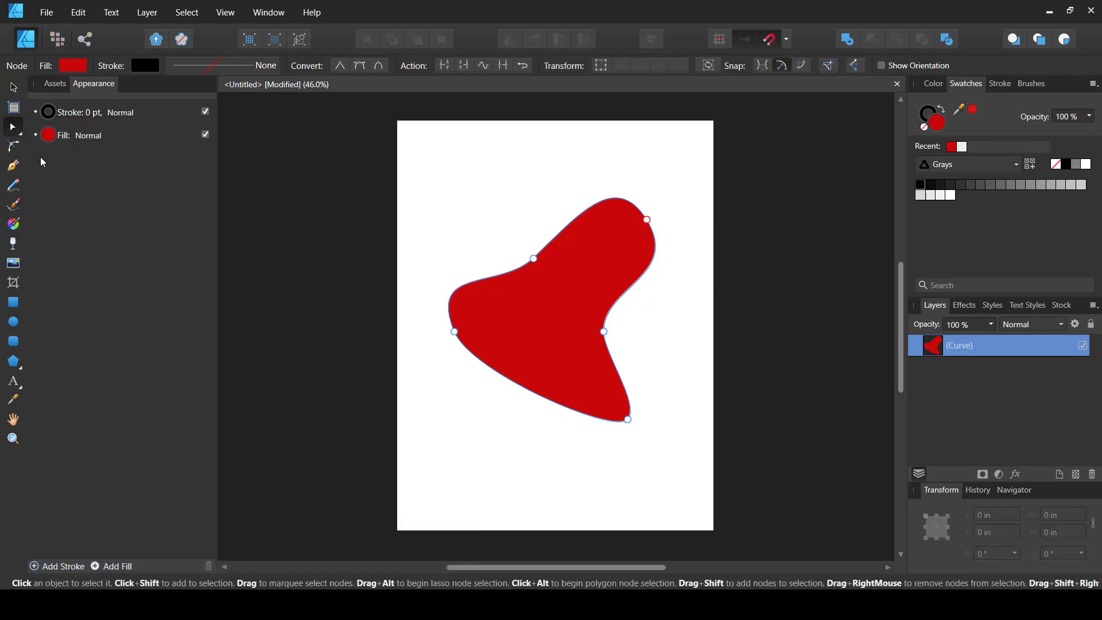
Step: Reselect the blob and pull its top-right node up and outward to heighten the upper lobe
click(447, 387)
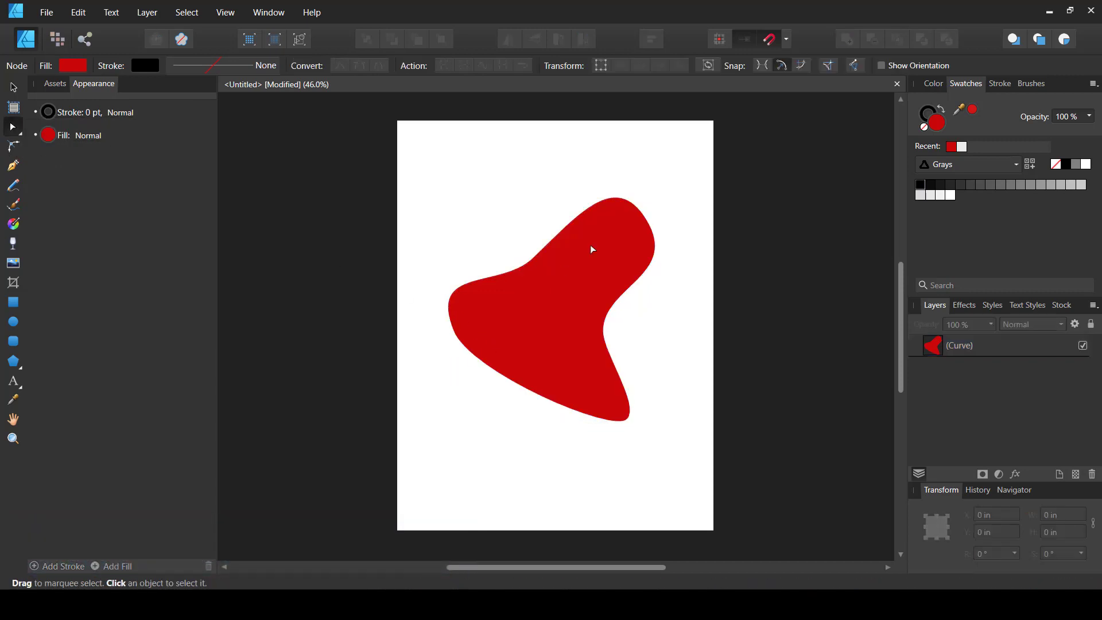
click(643, 224)
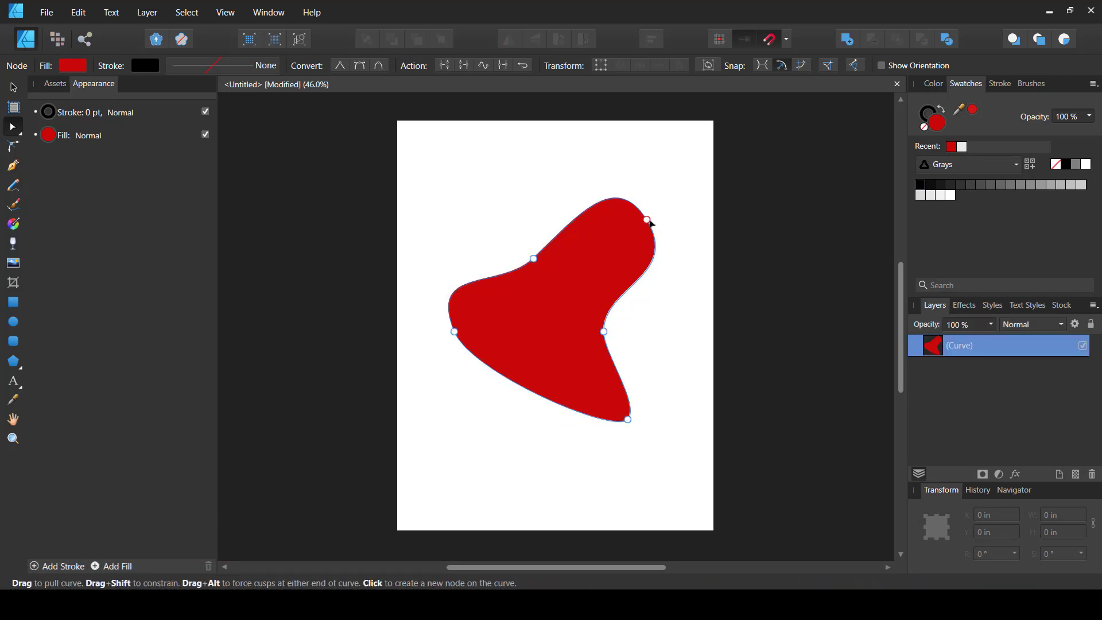
drag(647, 219, 668, 167)
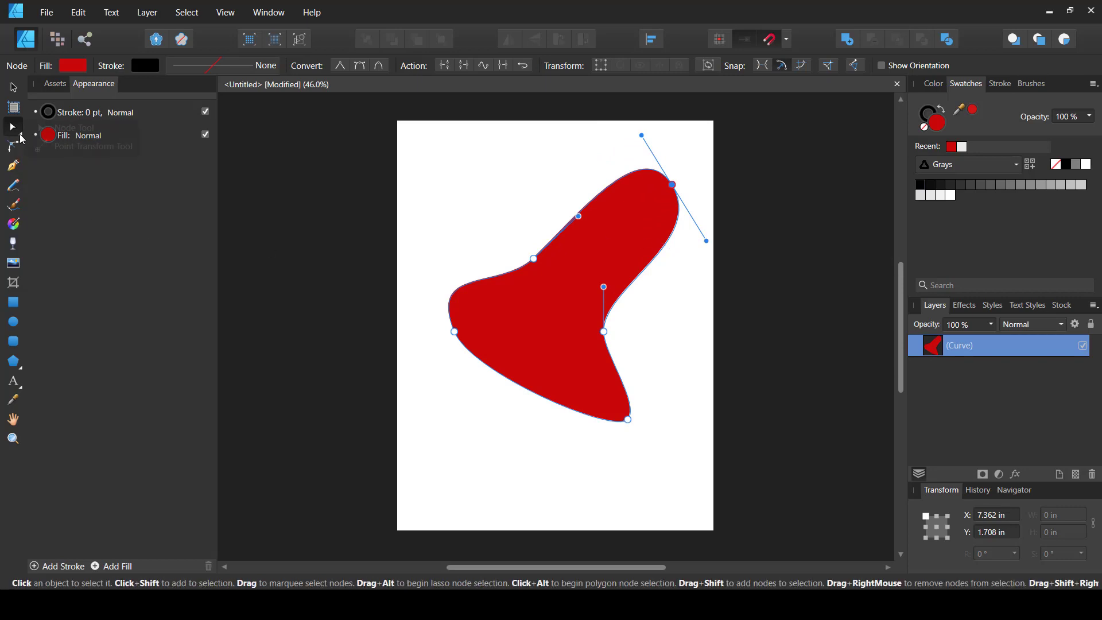
click(44, 149)
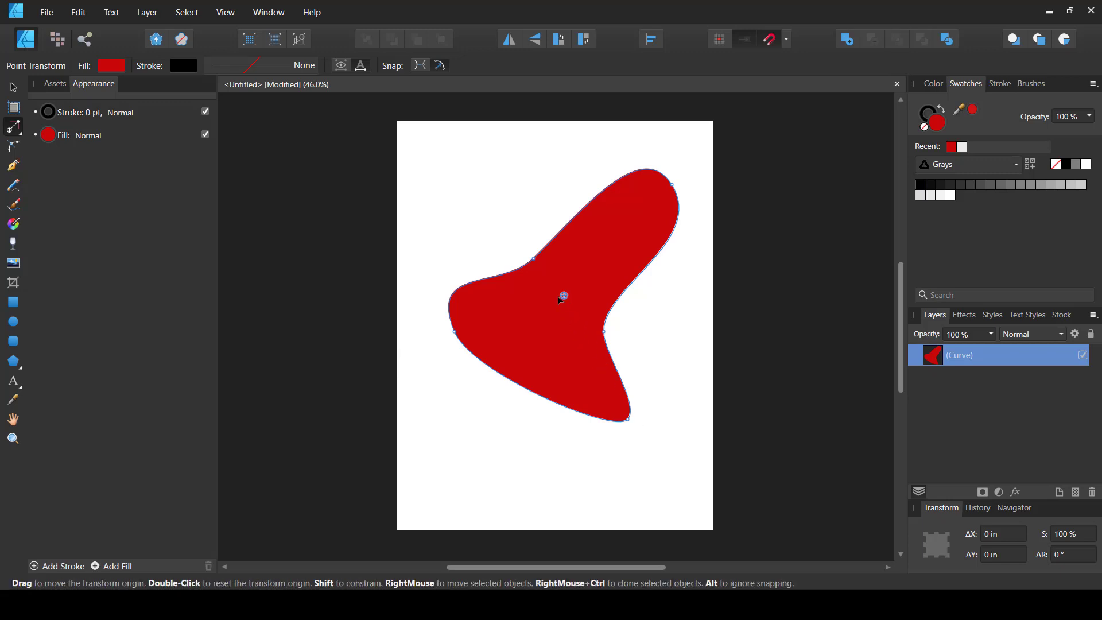
Step: Rotate the blob about 13° and scale it to roughly 98% around a pivot at its bottom node
scroll(562, 298, up, 5)
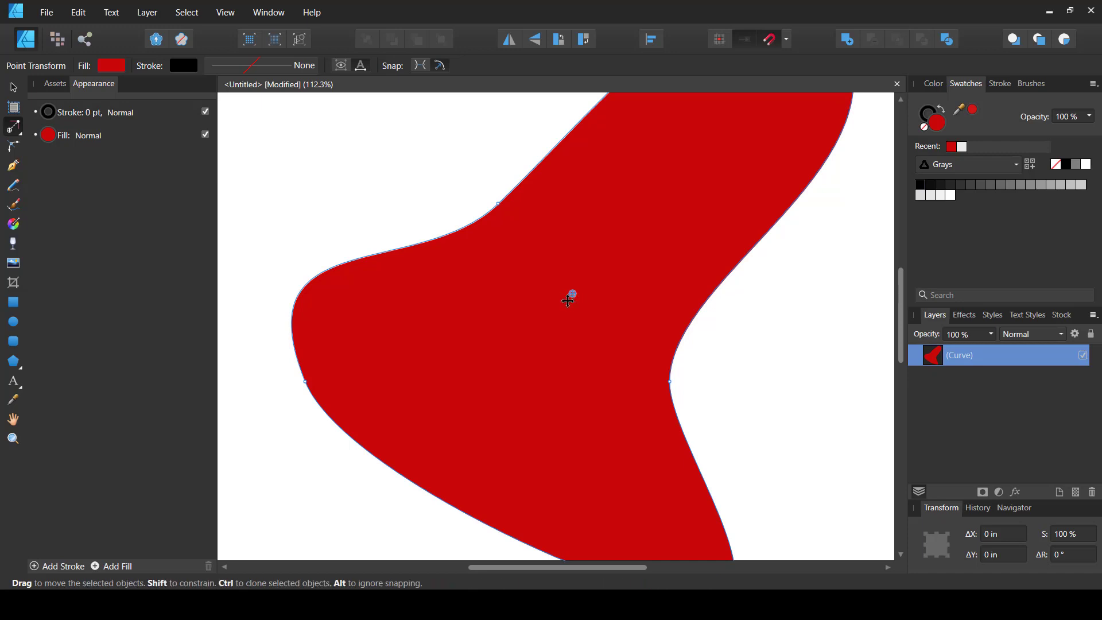
scroll(566, 301, down, 3)
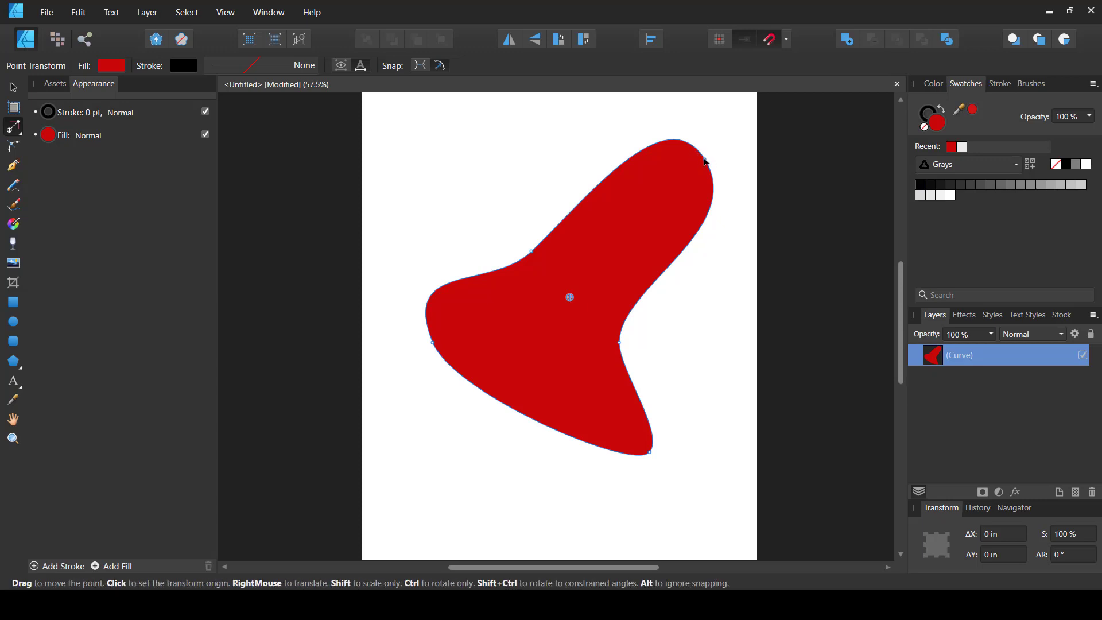
drag(704, 161, 661, 166)
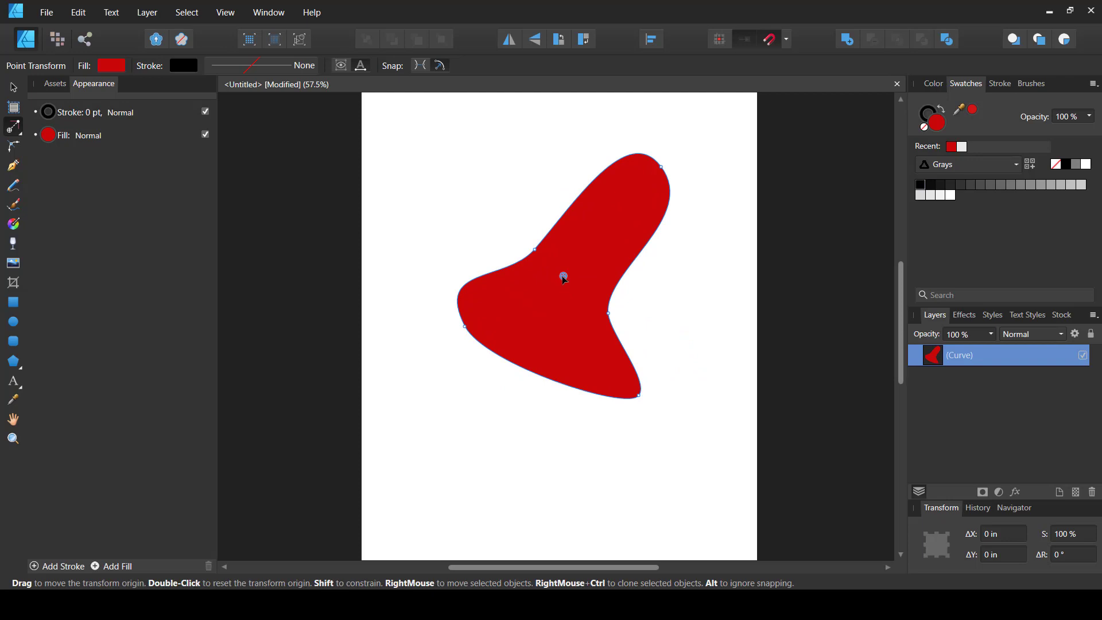
drag(563, 278, 639, 394)
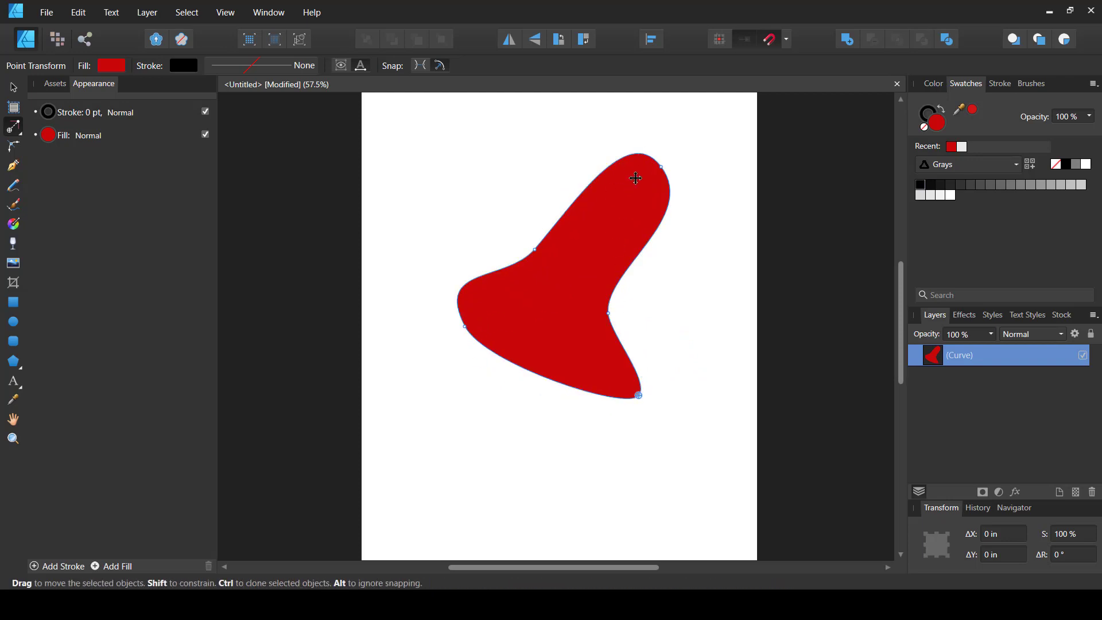
drag(660, 166, 606, 171)
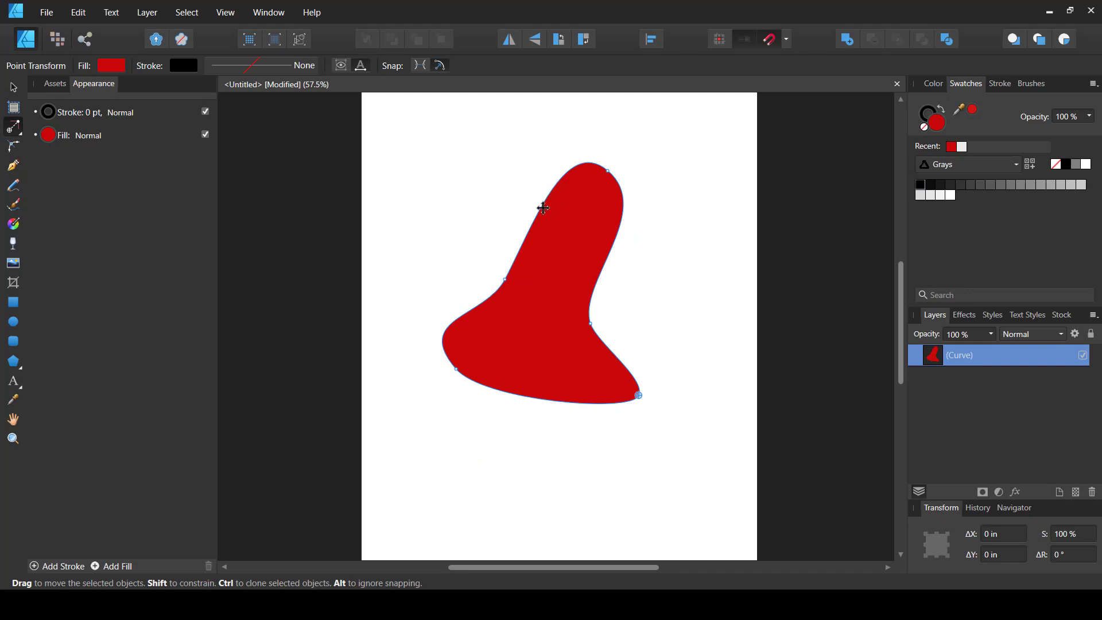
click(23, 137)
click(38, 122)
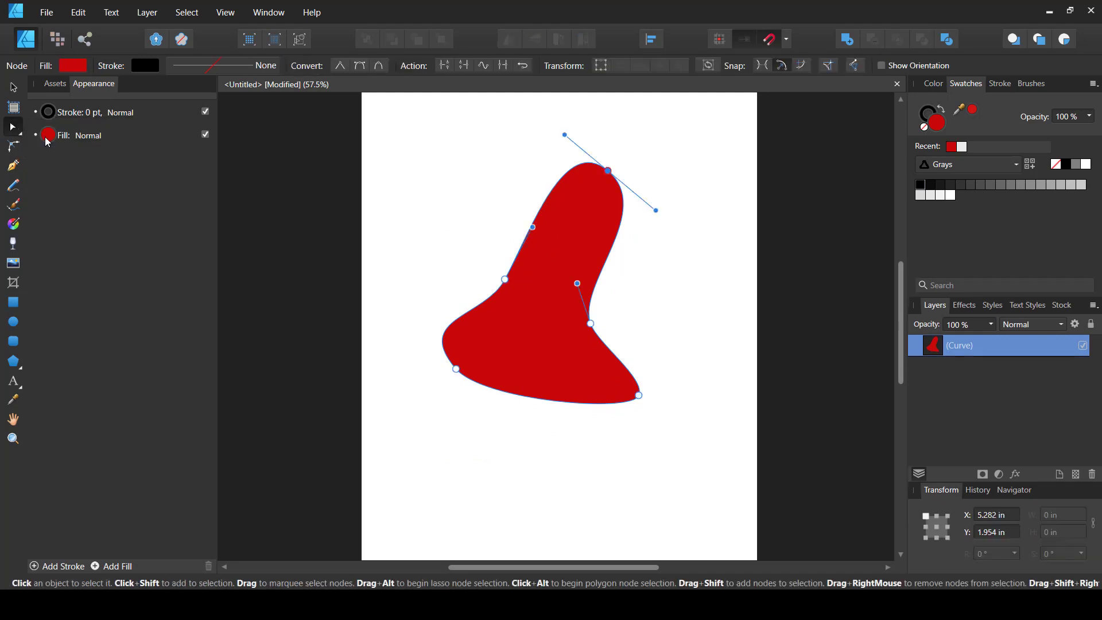
Step: Delete the red blob and start a Pen outline with a corner point and two curved points
click(13, 166)
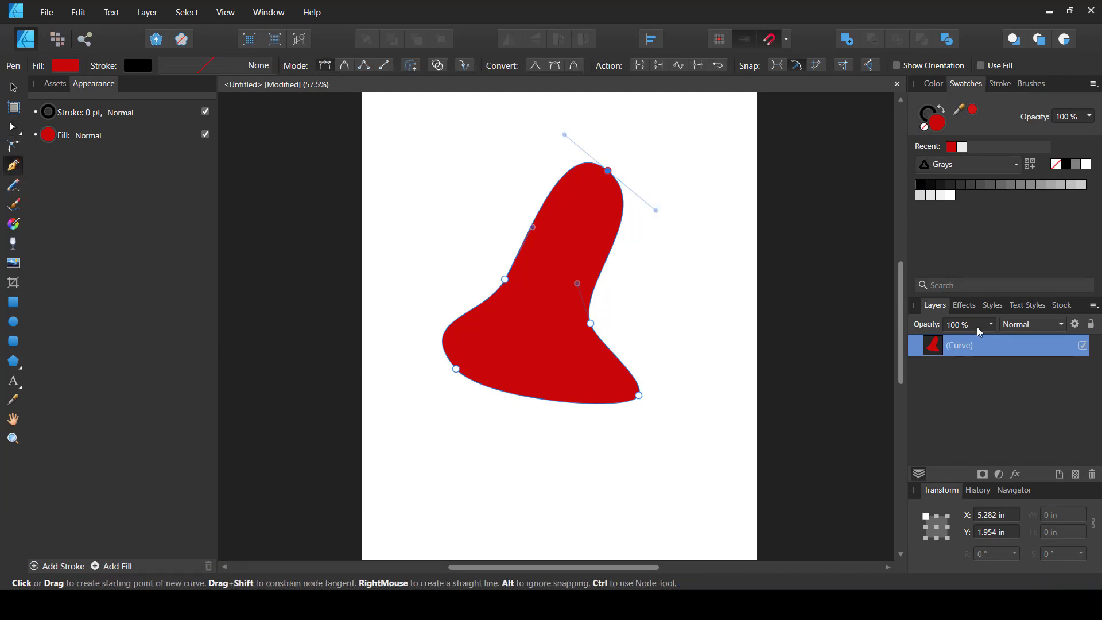
click(1088, 476)
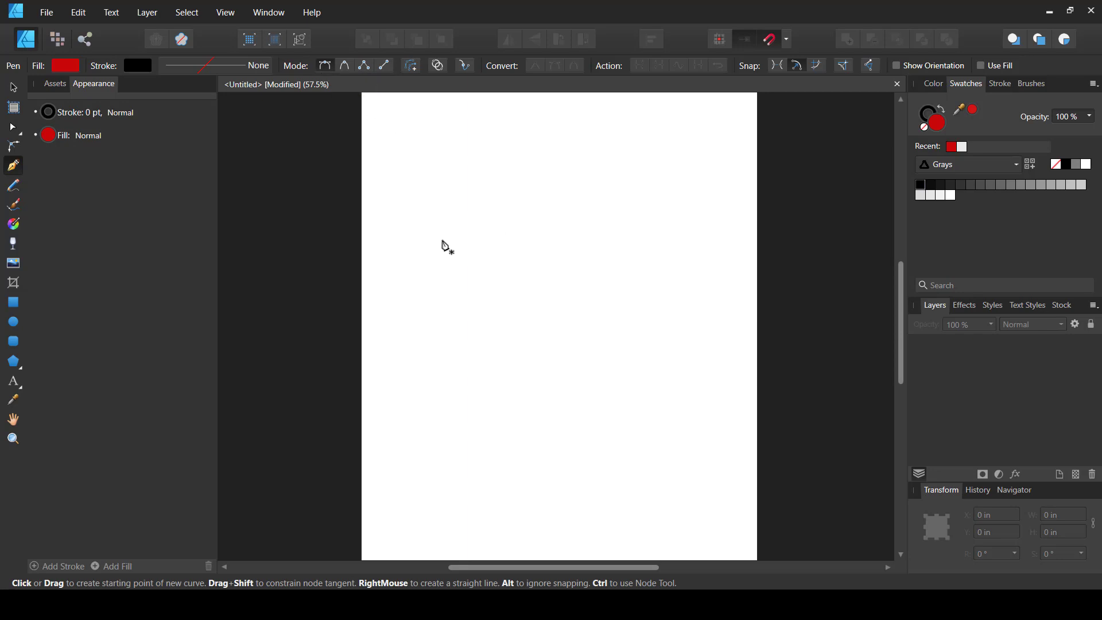
click(445, 209)
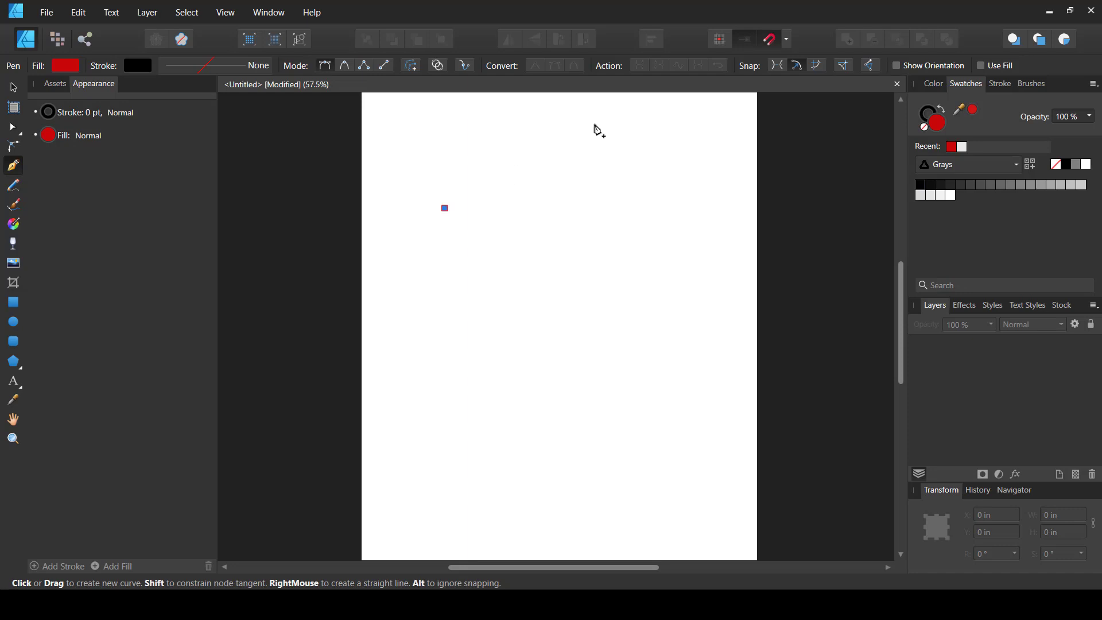
drag(568, 127, 644, 130)
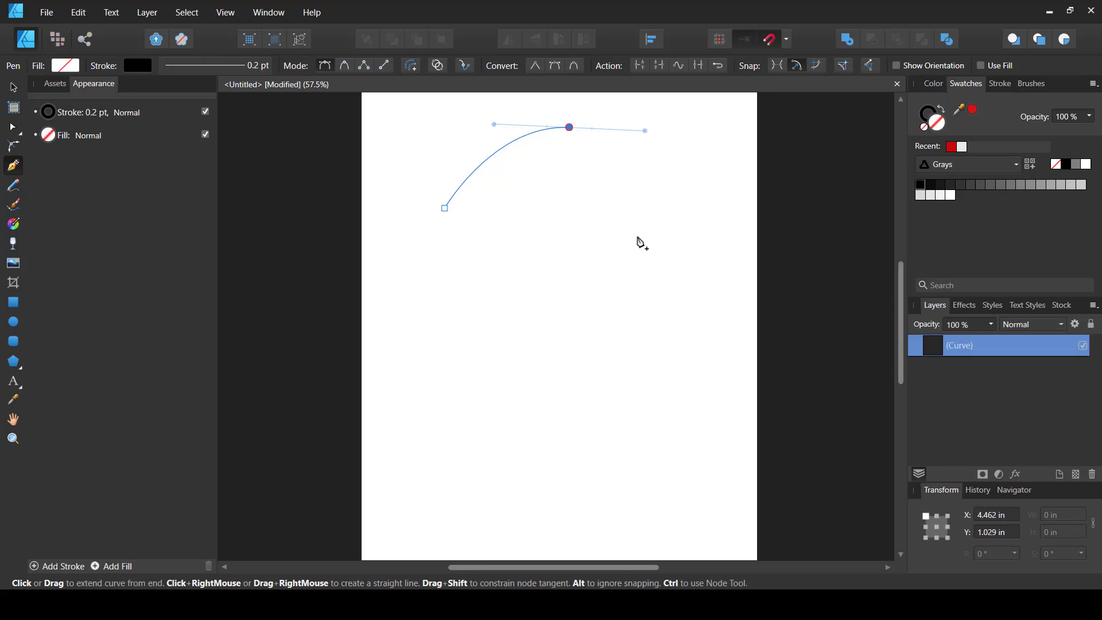
drag(608, 246, 579, 319)
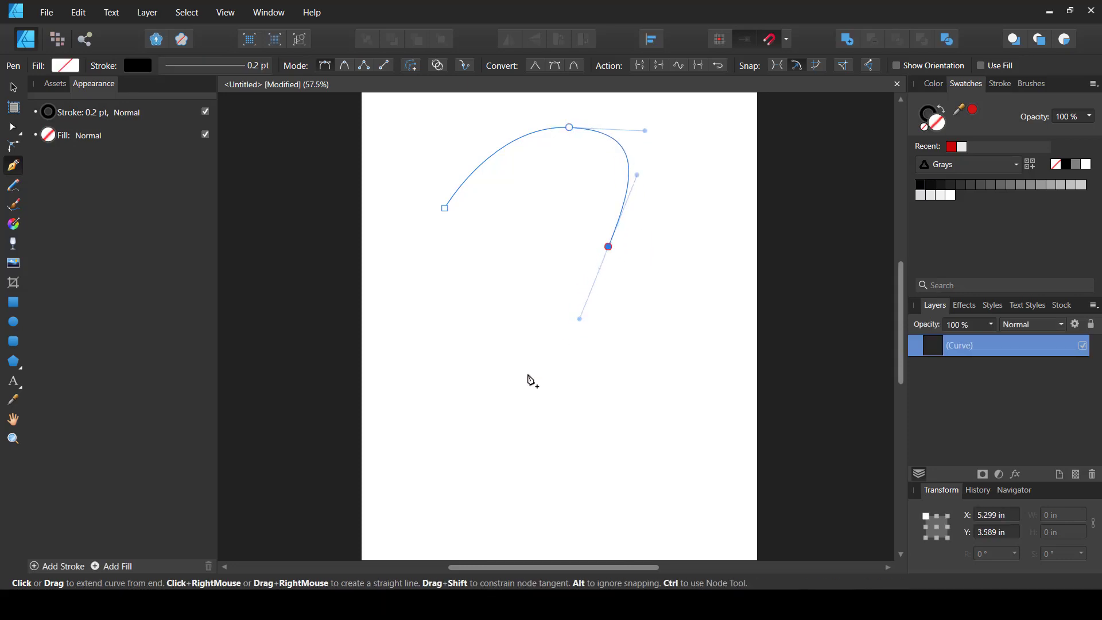
Step: Add four sharp corner points, close the outline at its start, then delete it
click(493, 400)
click(536, 266)
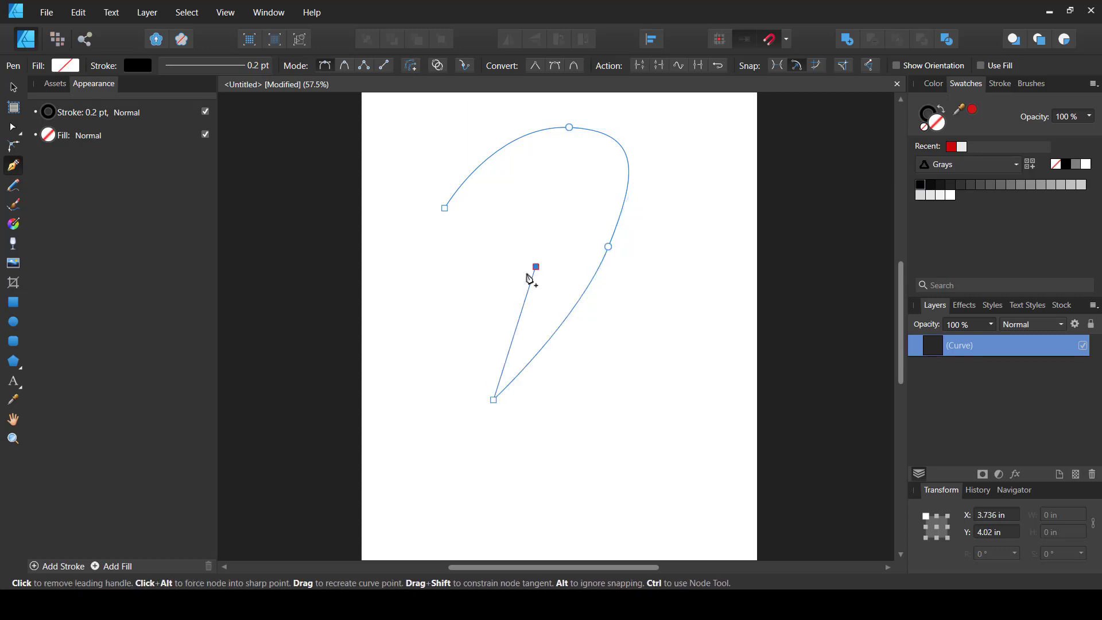
click(431, 339)
click(502, 232)
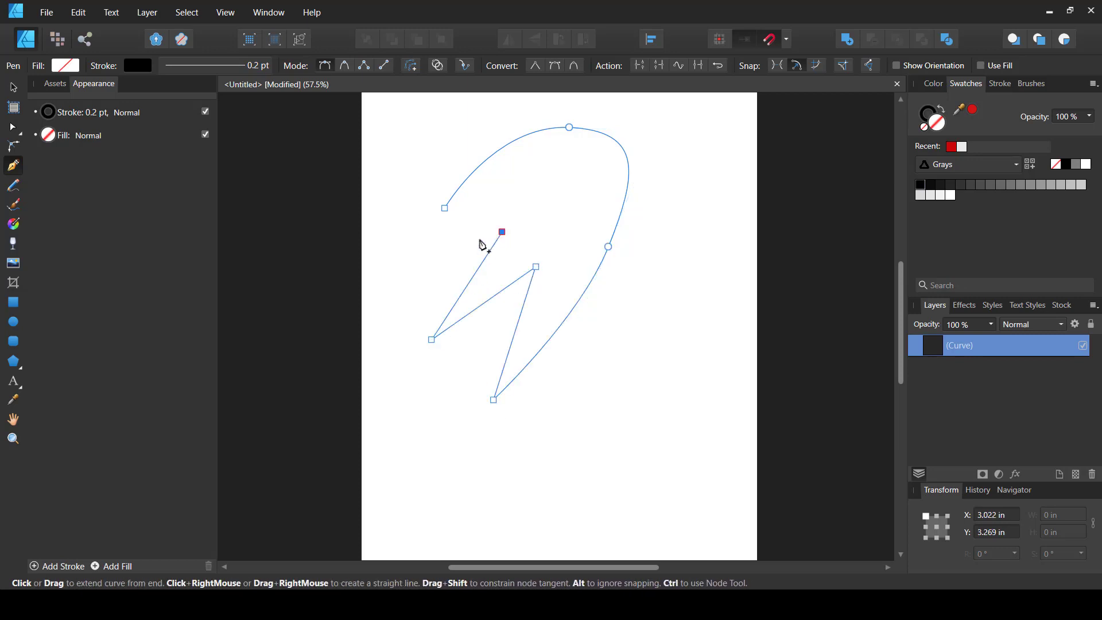
click(445, 209)
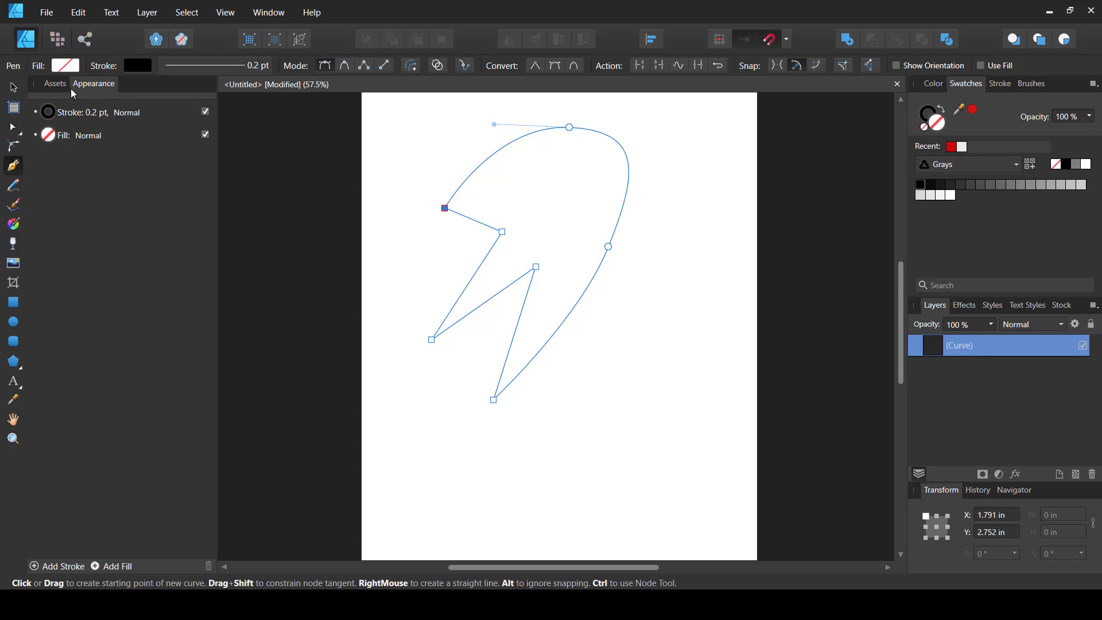
click(14, 88)
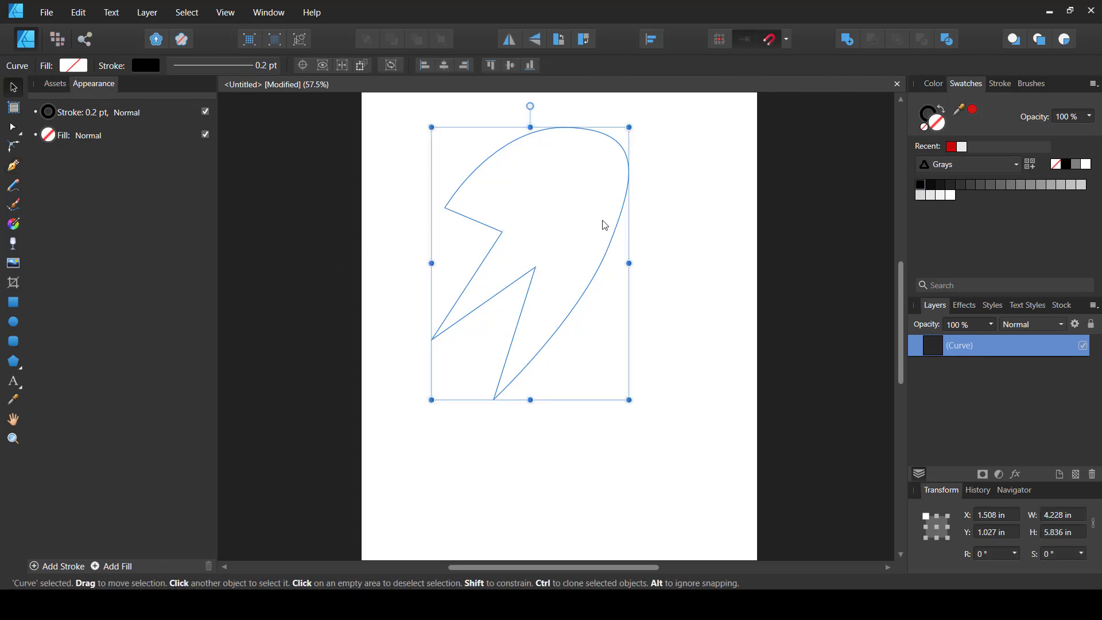
key(Delete)
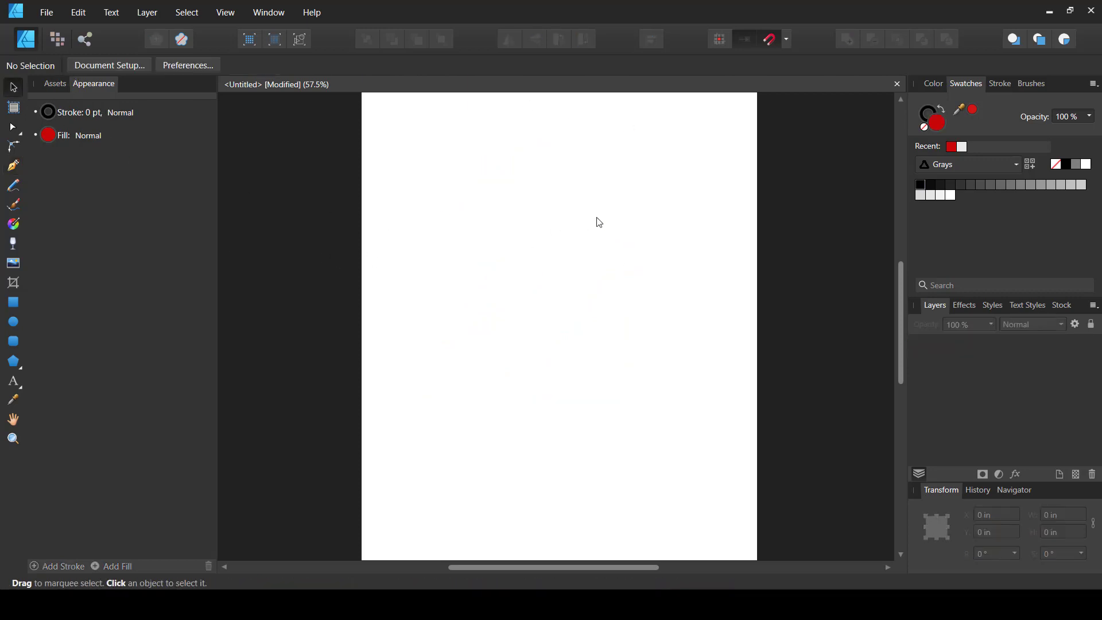
Step: Turn on the Pen's Smart Mode and undo a stray vertical test curve
click(14, 166)
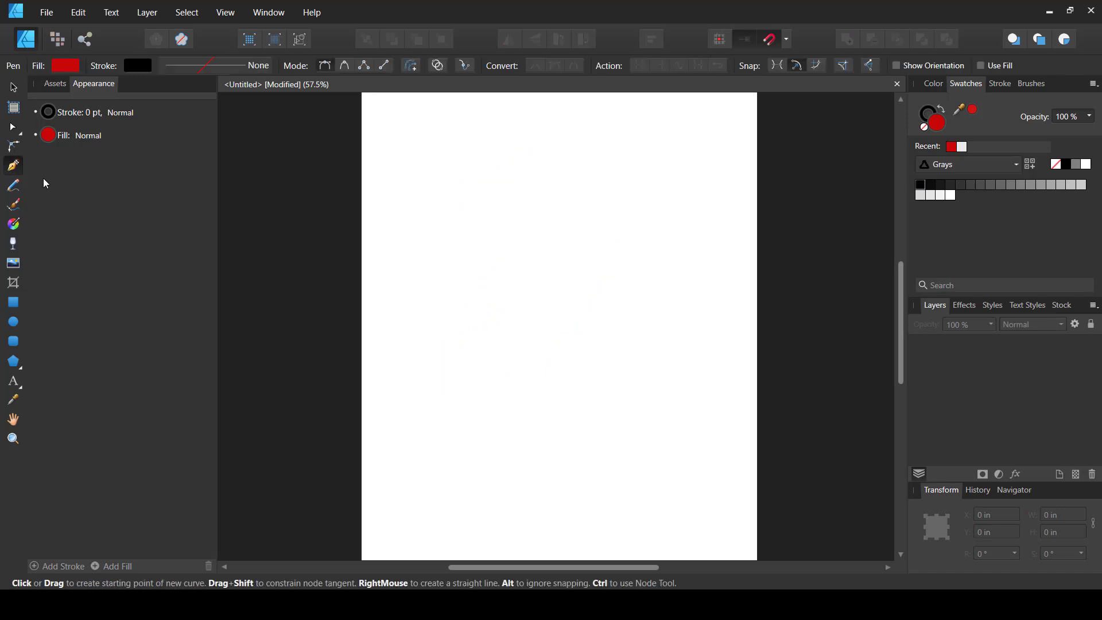
click(345, 67)
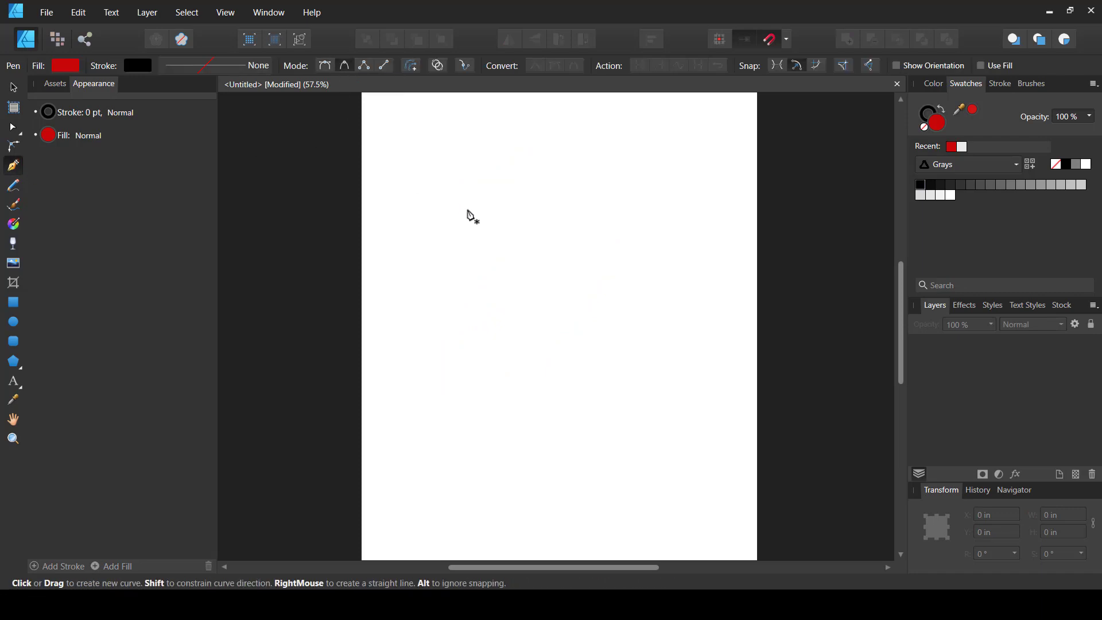
drag(407, 308, 408, 232)
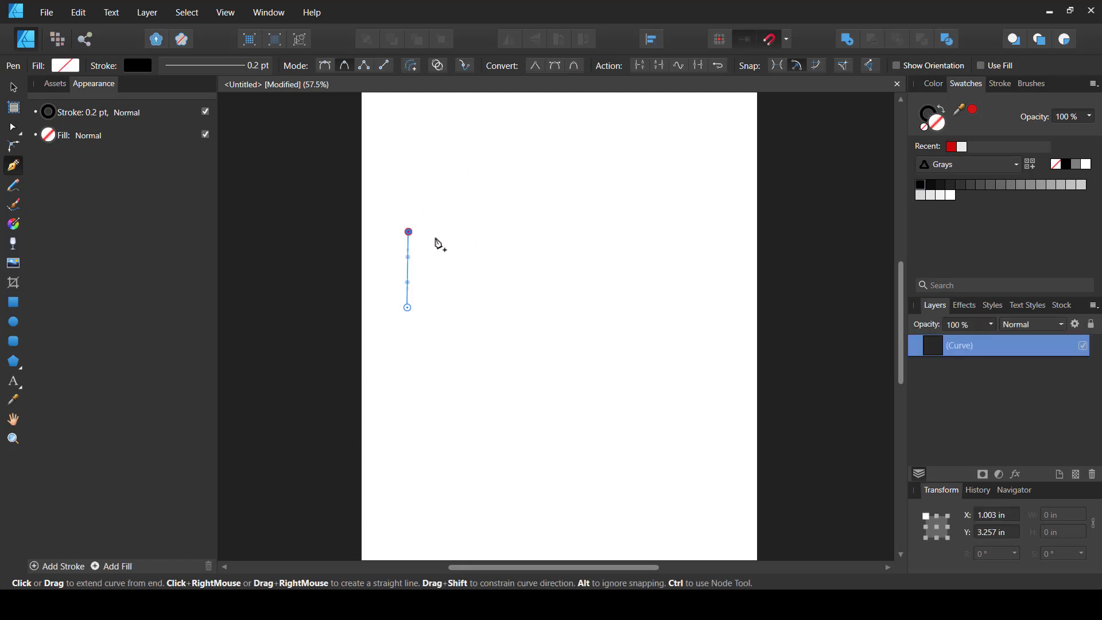
key(ctrl+z)
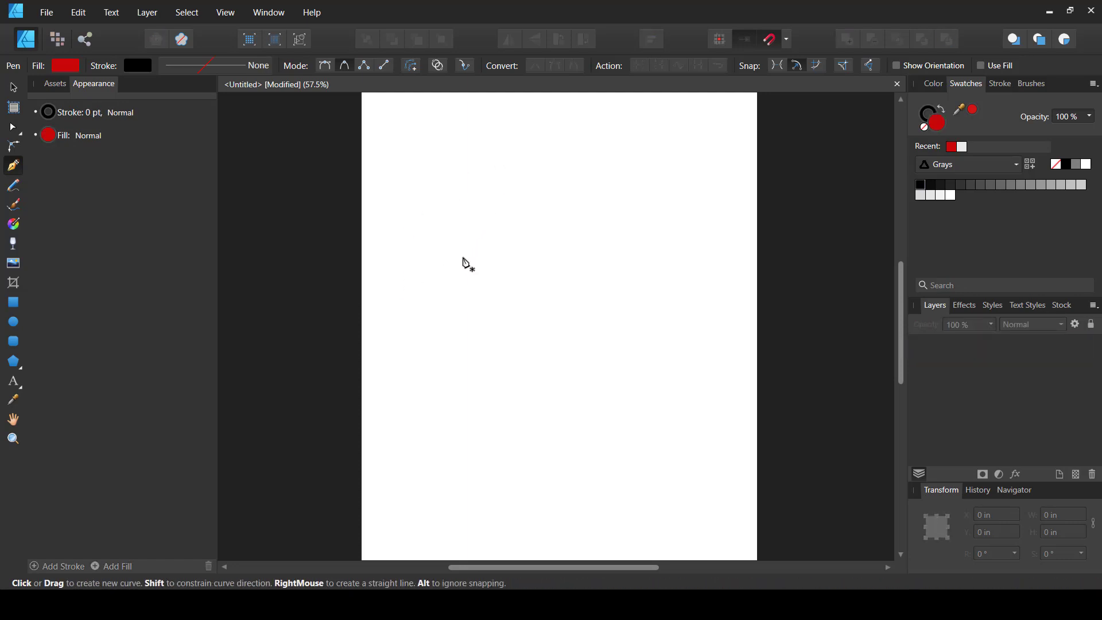
Step: Click ten points and close them at the start to form a smooth Smart Mode outline
click(423, 288)
click(523, 142)
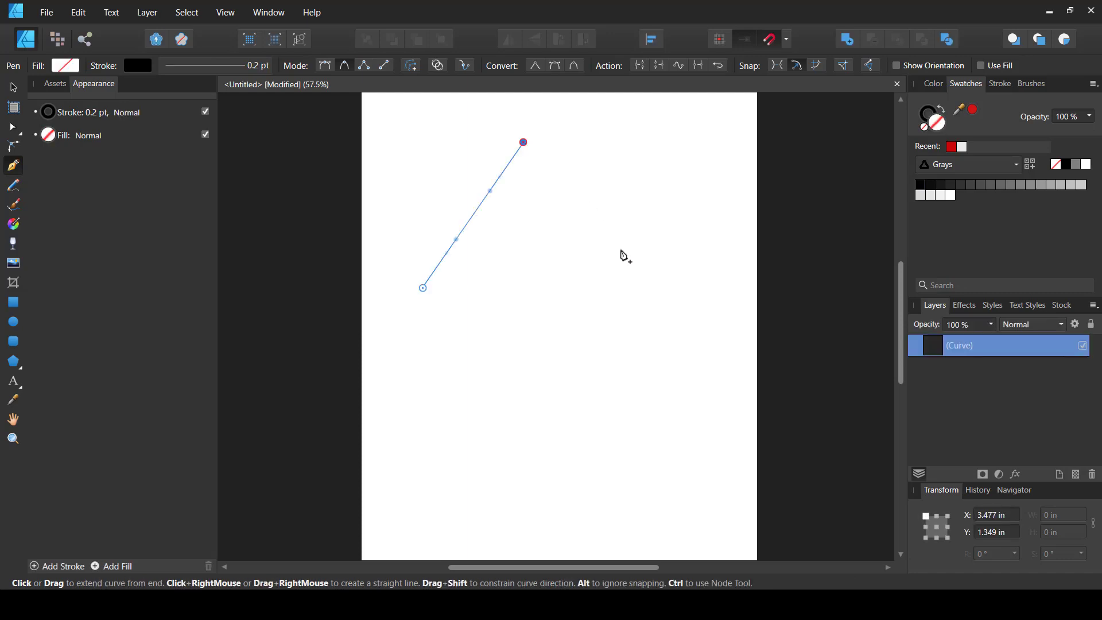
click(591, 276)
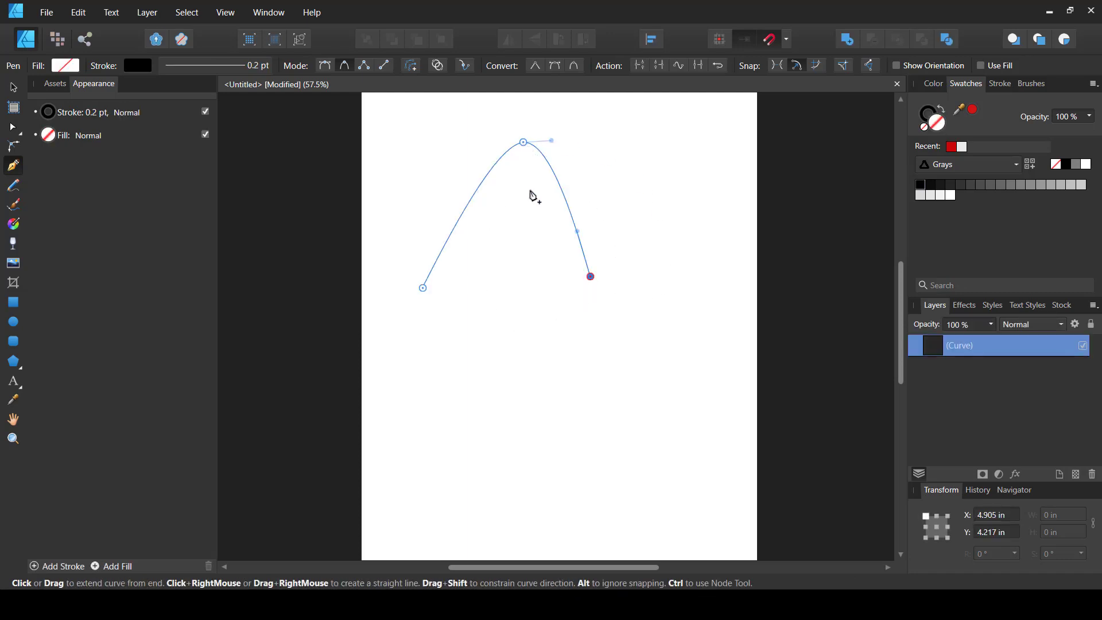
click(614, 383)
click(454, 489)
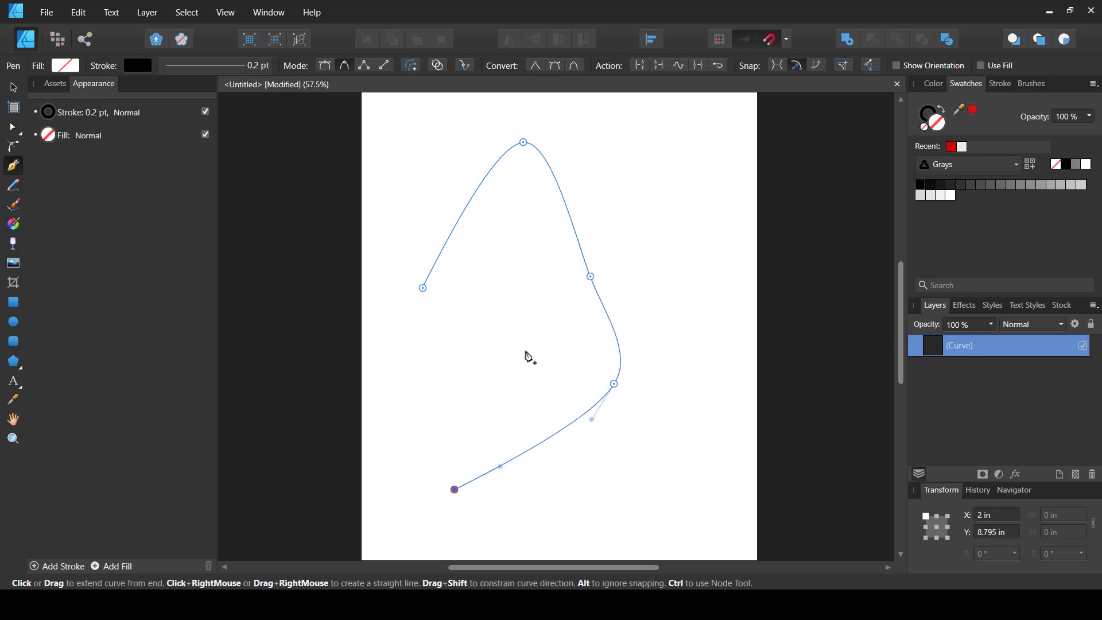
click(567, 332)
click(473, 336)
click(424, 426)
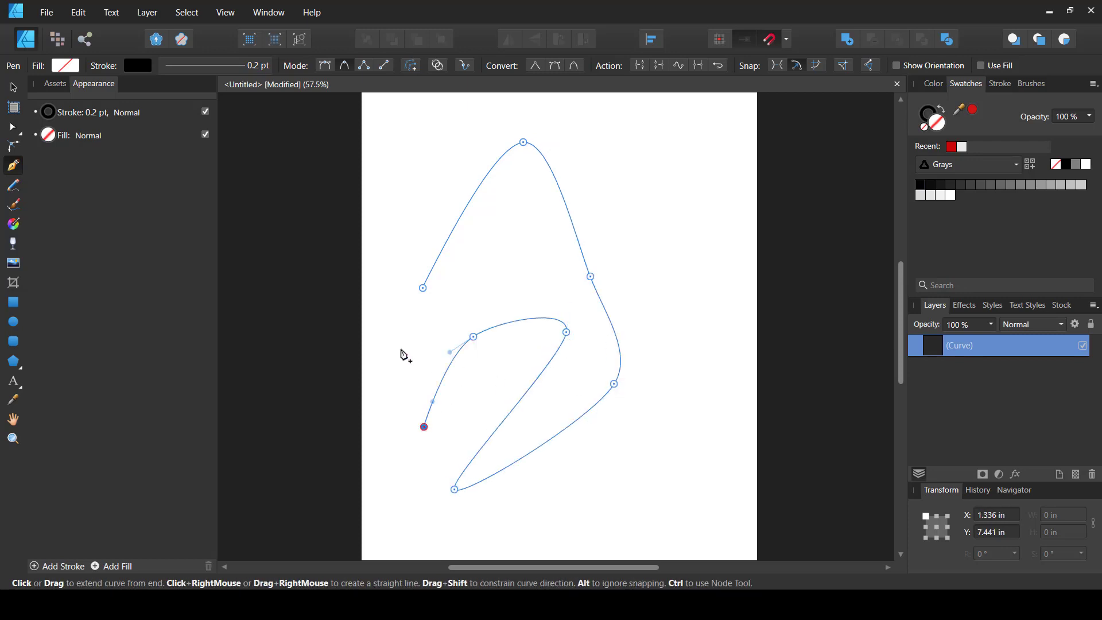
click(401, 339)
click(509, 270)
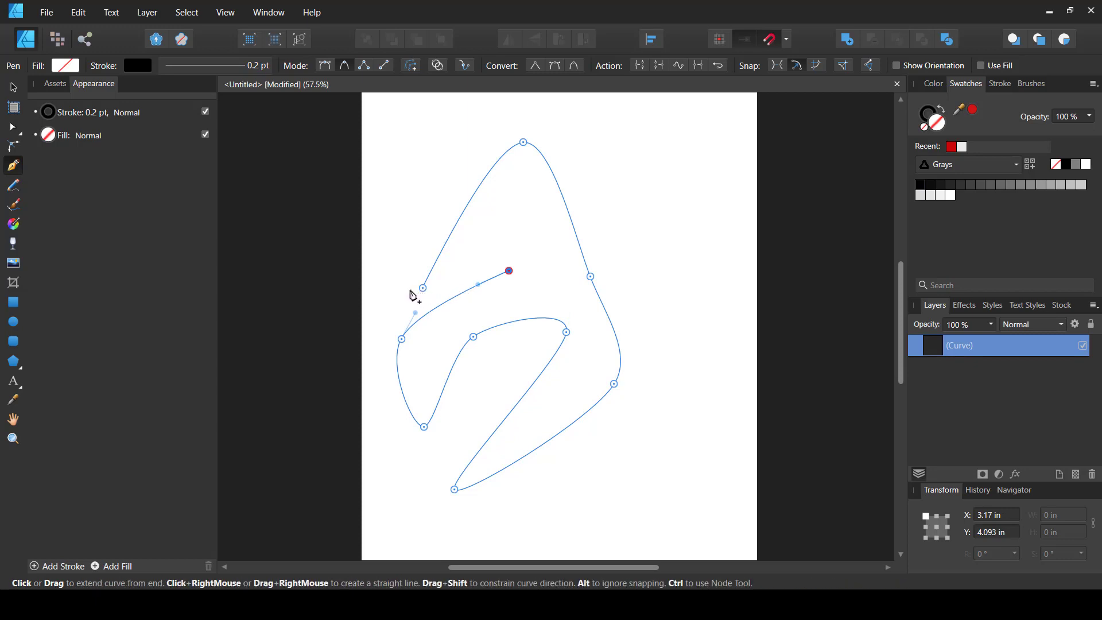
click(423, 287)
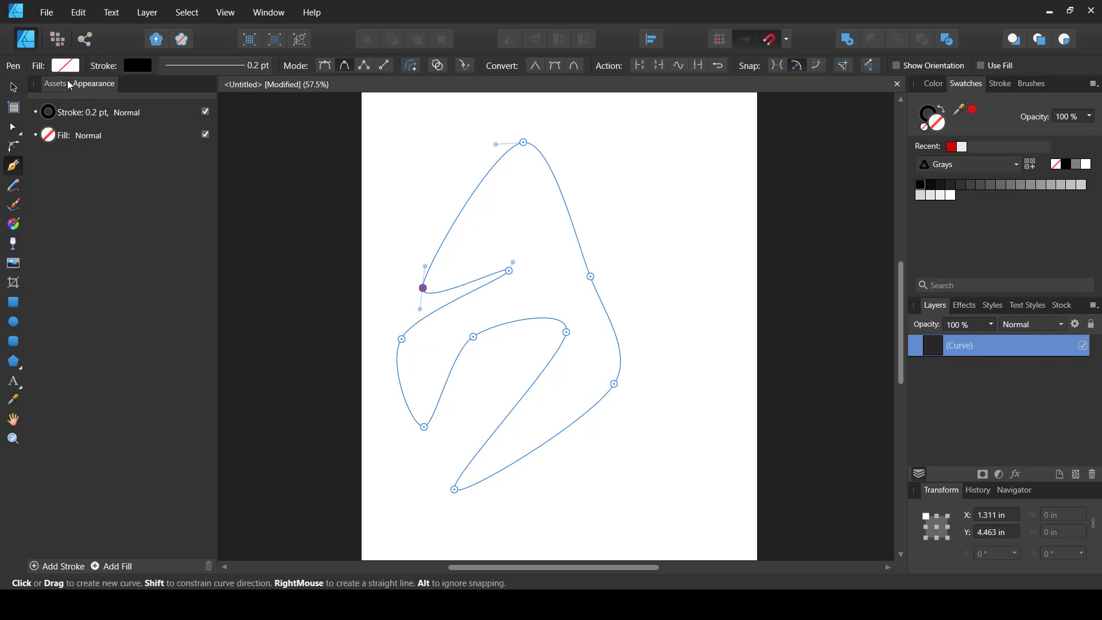
Step: Shrink the outline into the lower-left page corner and delete it
key(v)
drag(620, 141, 394, 332)
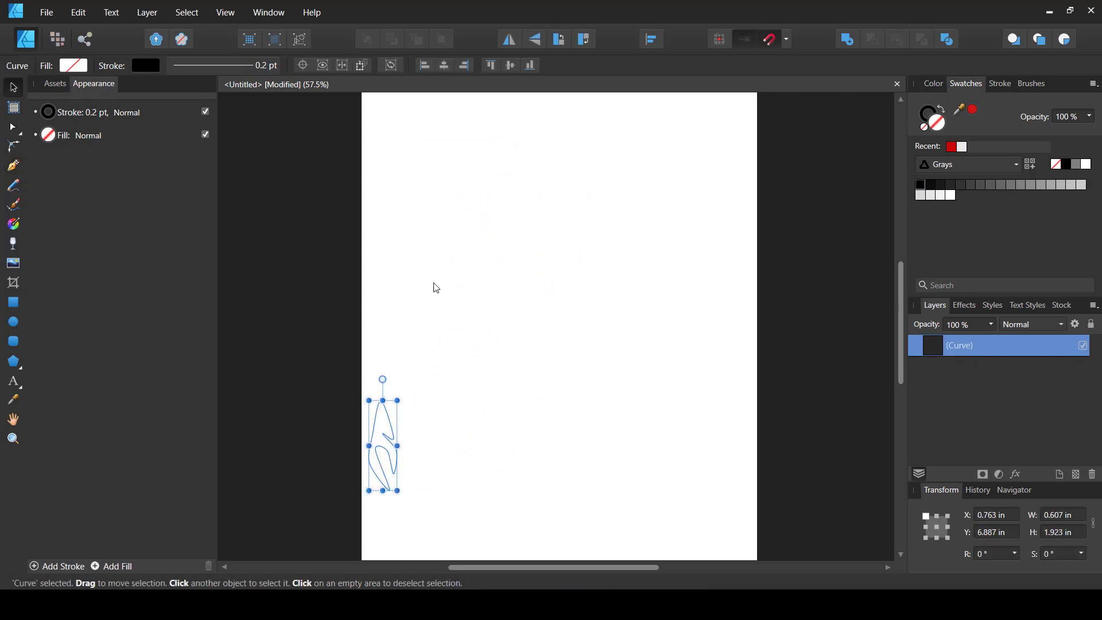
key(Delete)
click(14, 165)
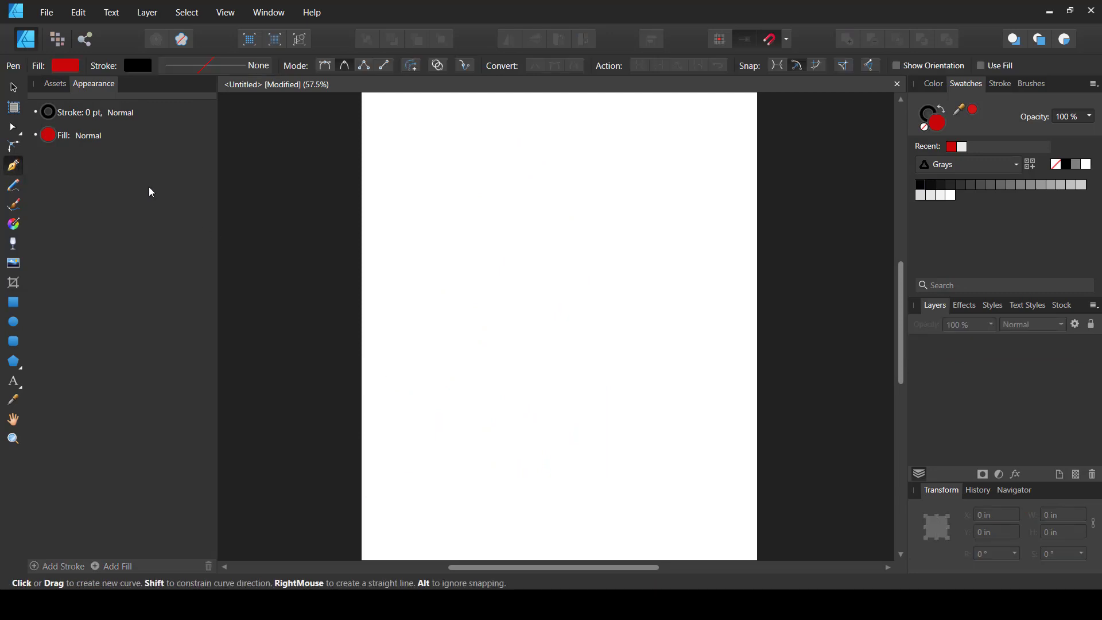
Step: Switch the Pen to Polygon Mode and draw a closed five-corner straight-edged outline
click(364, 67)
click(426, 263)
click(509, 135)
click(650, 210)
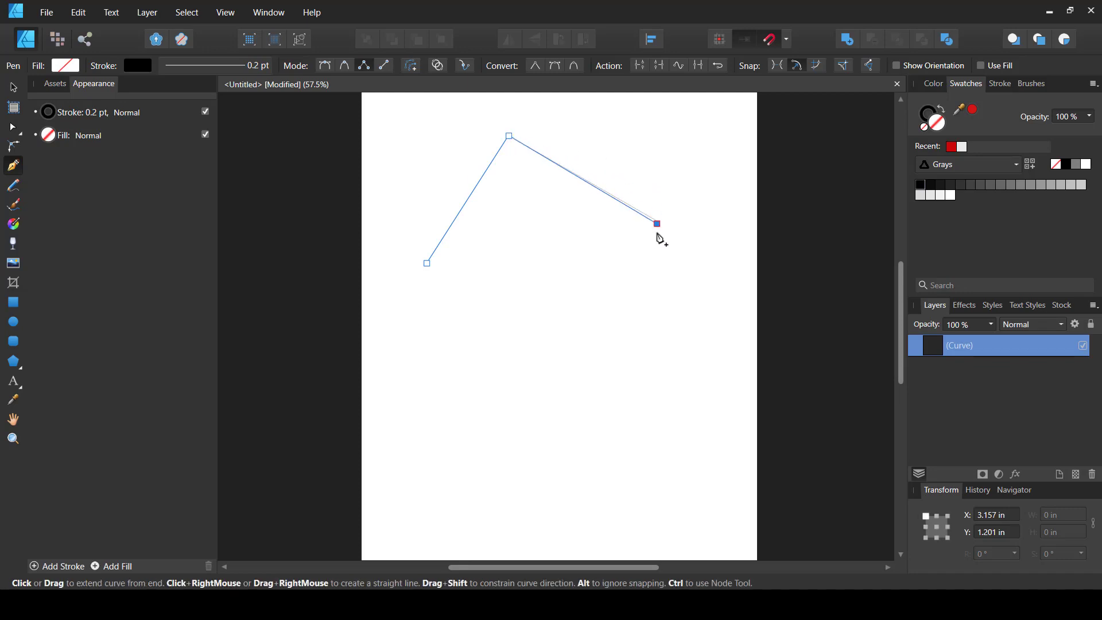
drag(658, 203, 630, 209)
click(535, 259)
click(522, 336)
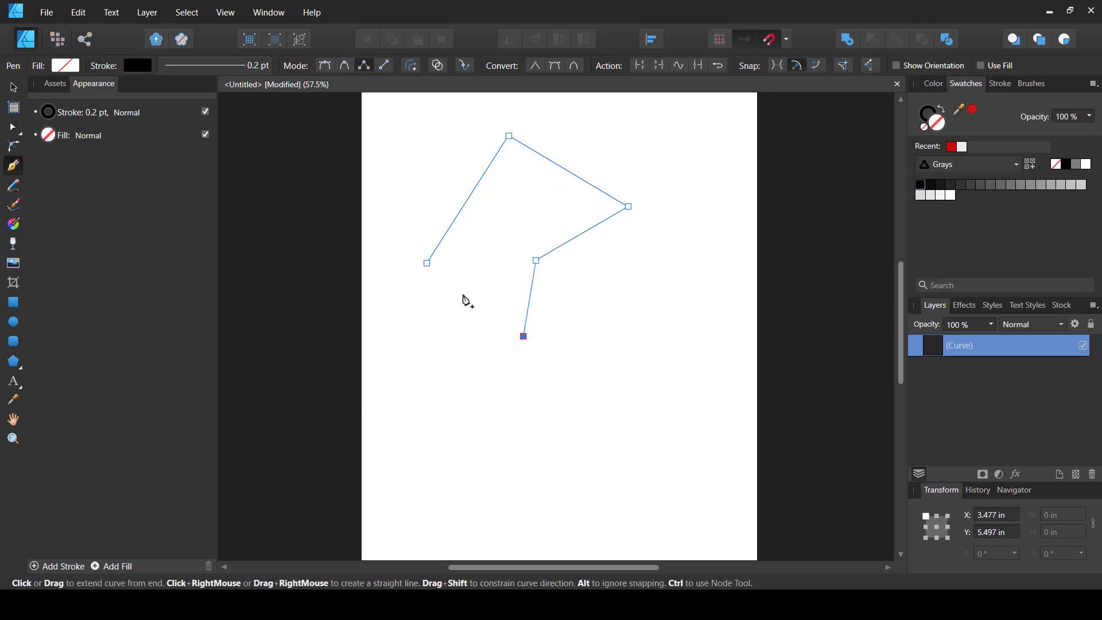
click(427, 264)
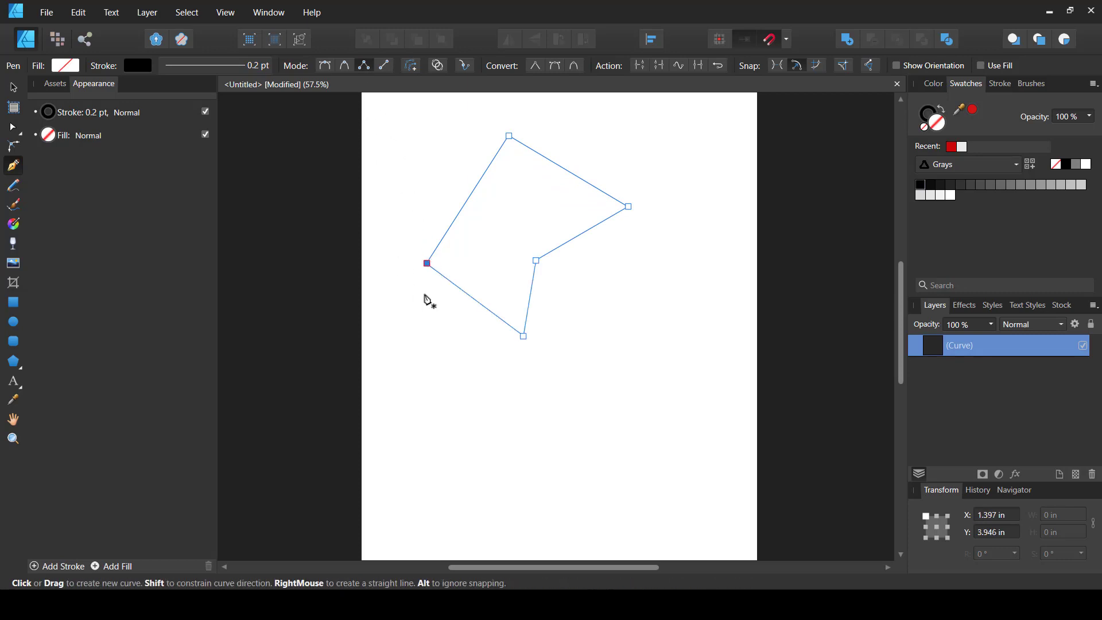
click(14, 87)
click(528, 193)
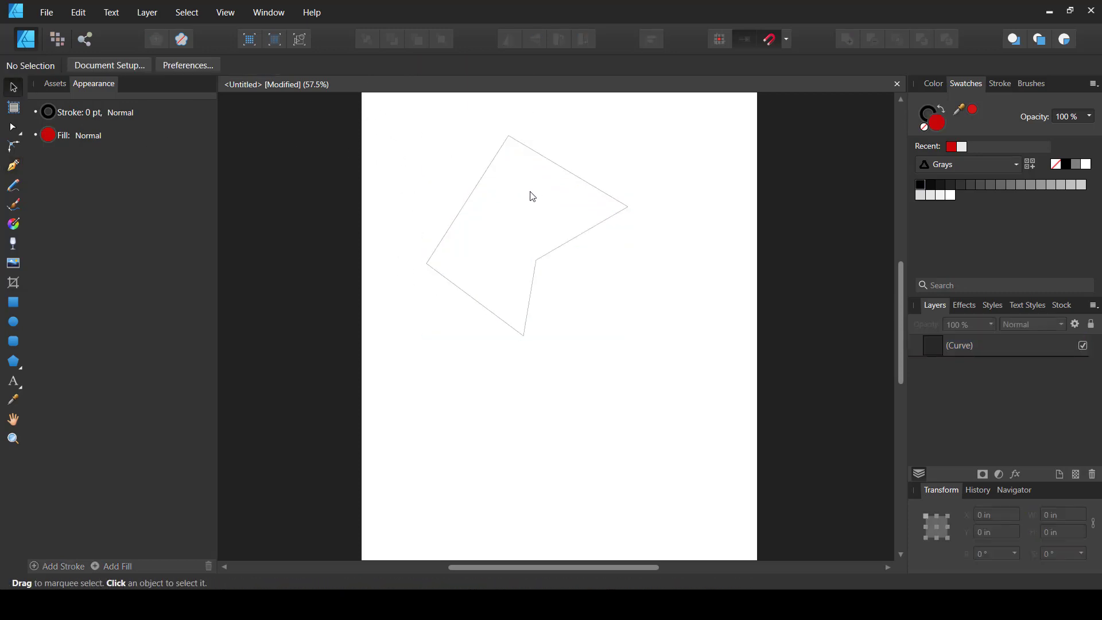
drag(594, 143, 486, 281)
key(Delete)
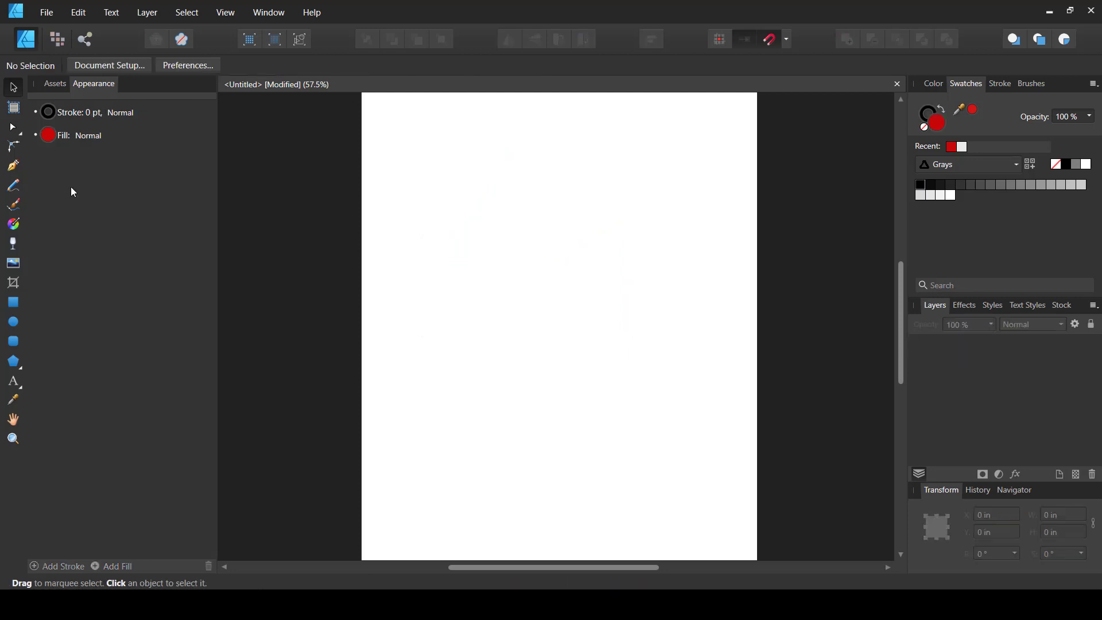
click(21, 169)
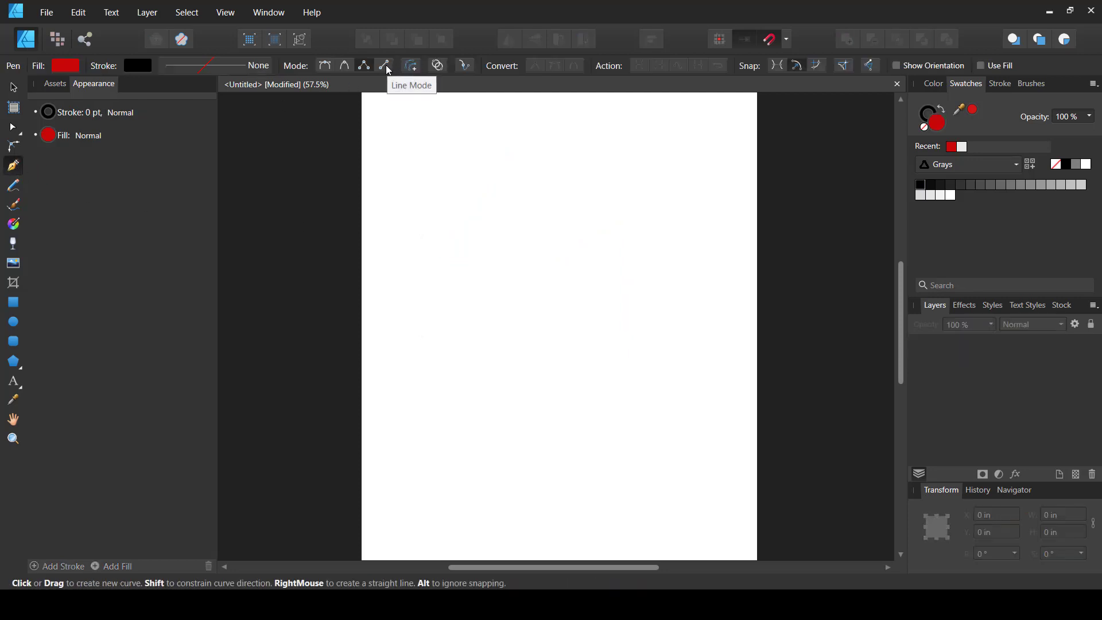
click(414, 251)
click(693, 145)
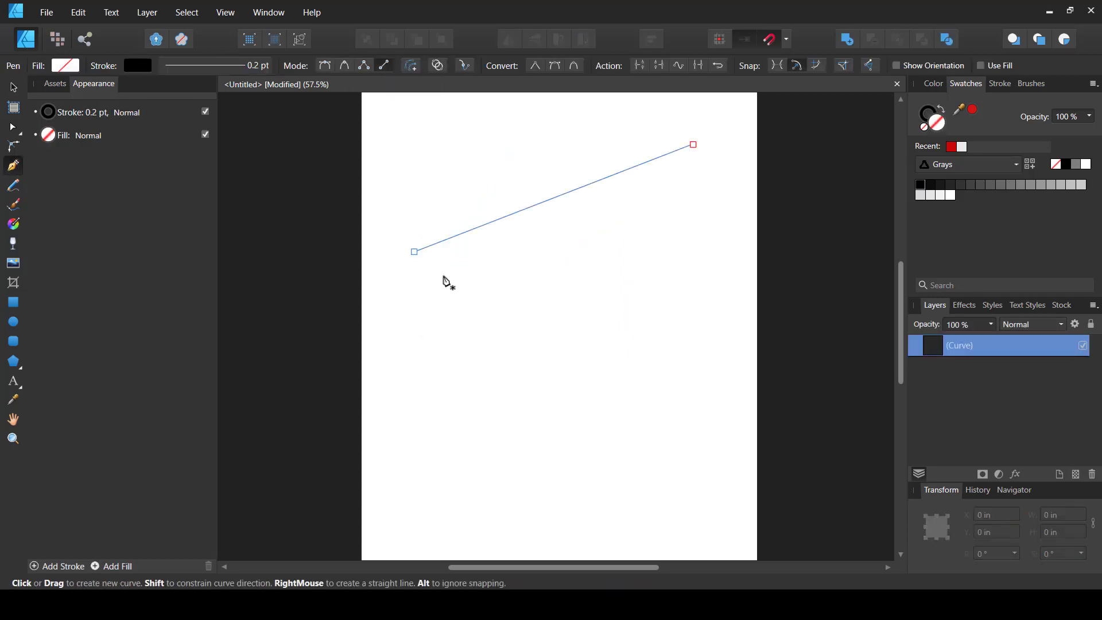
click(412, 350)
click(720, 203)
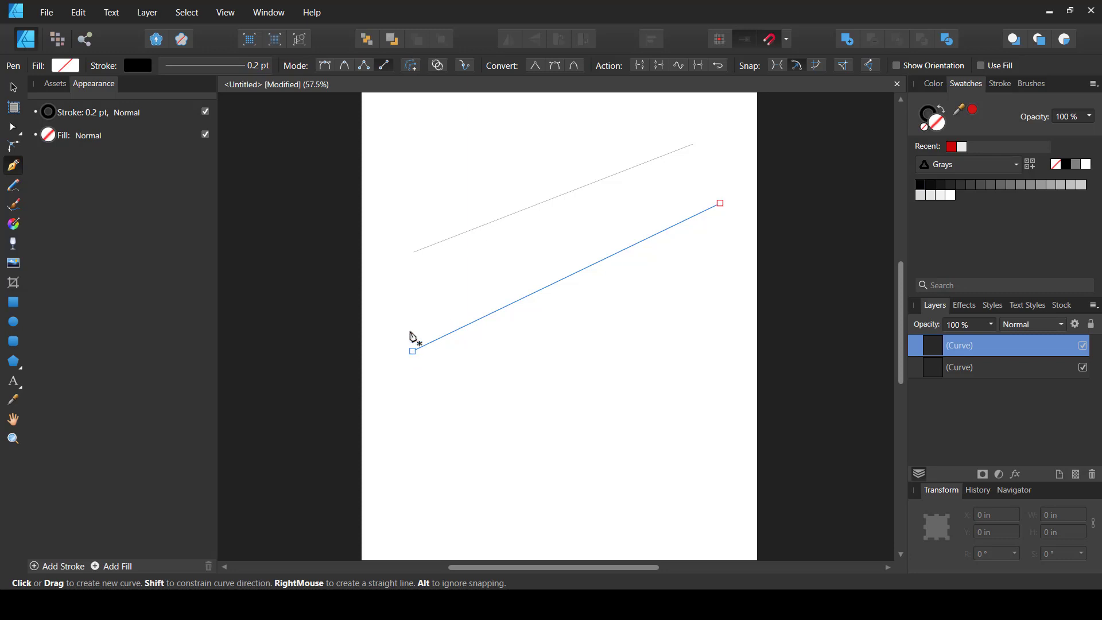
click(484, 242)
click(646, 207)
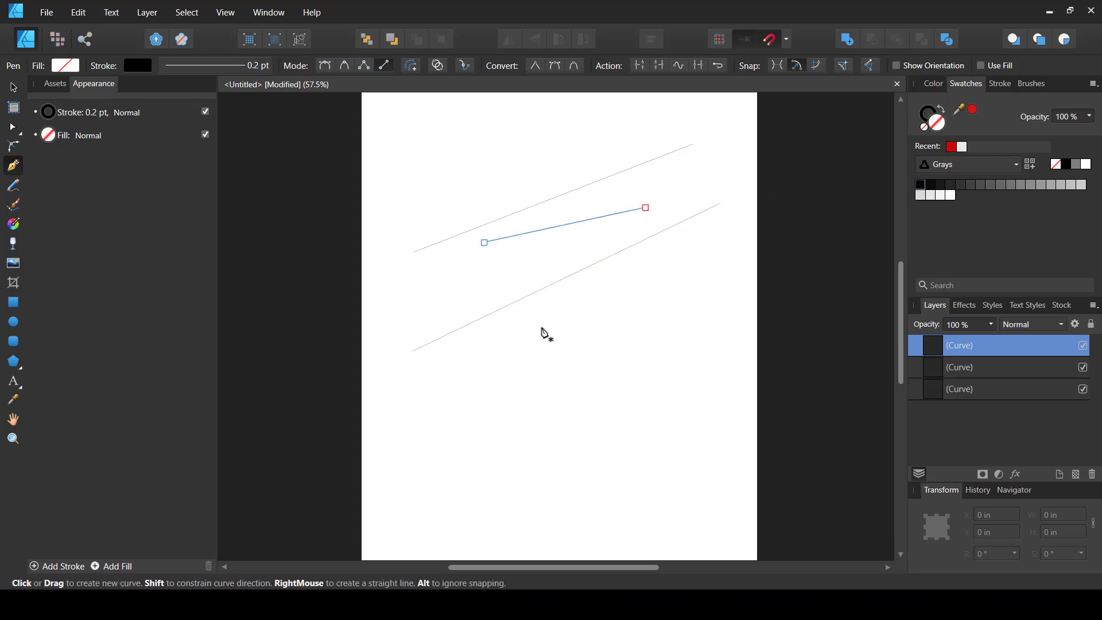
click(19, 90)
drag(505, 144, 666, 383)
key(Delete)
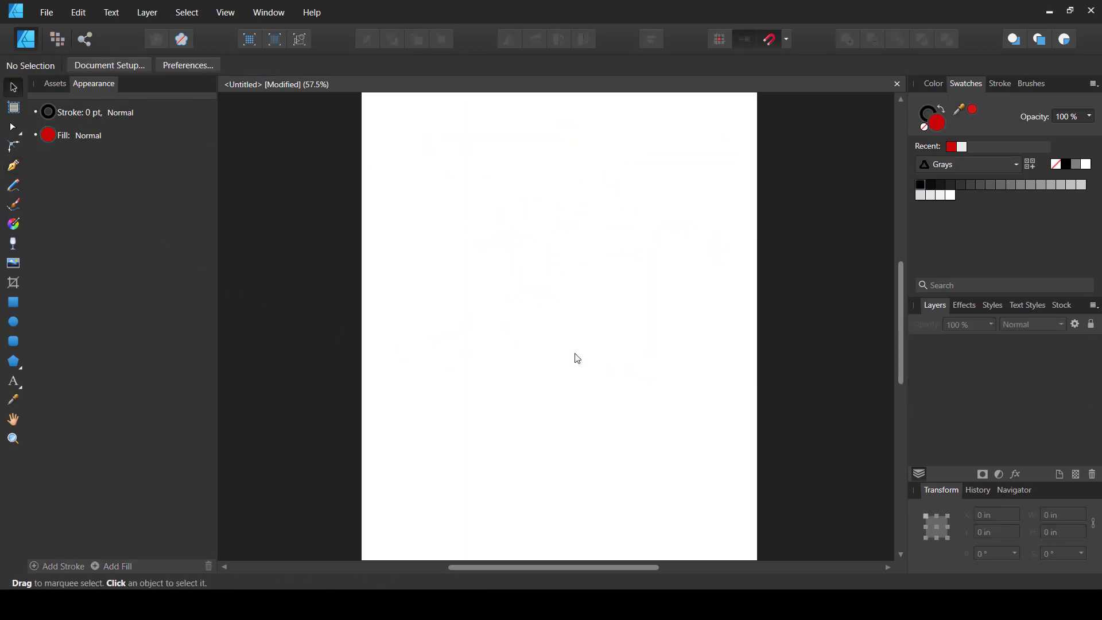
click(15, 165)
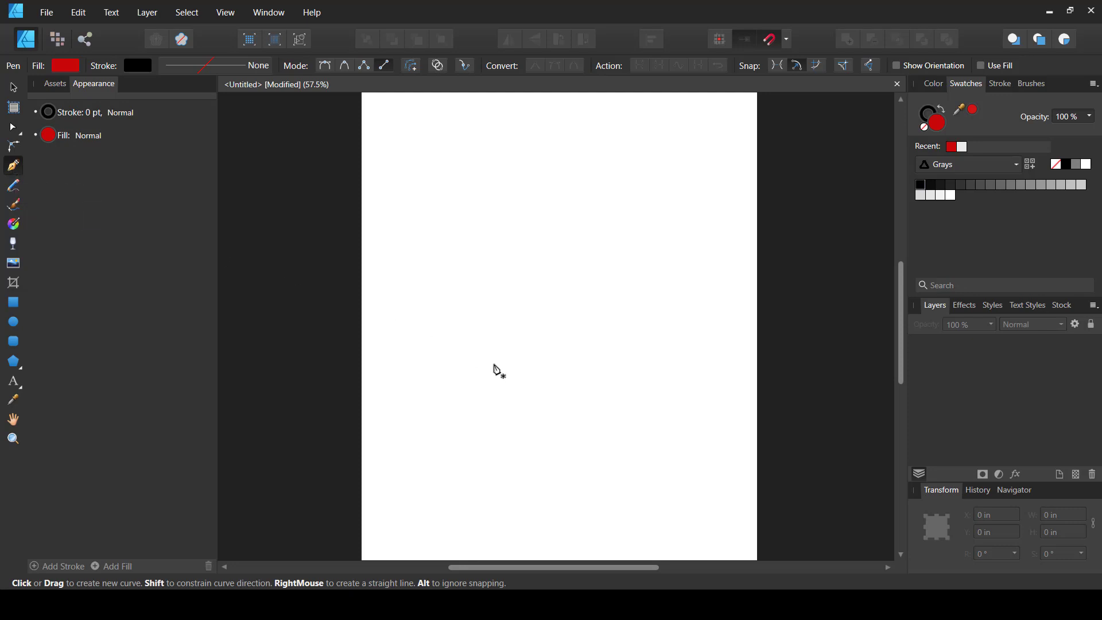
drag(493, 365, 470, 303)
drag(517, 214, 573, 192)
drag(647, 208, 669, 258)
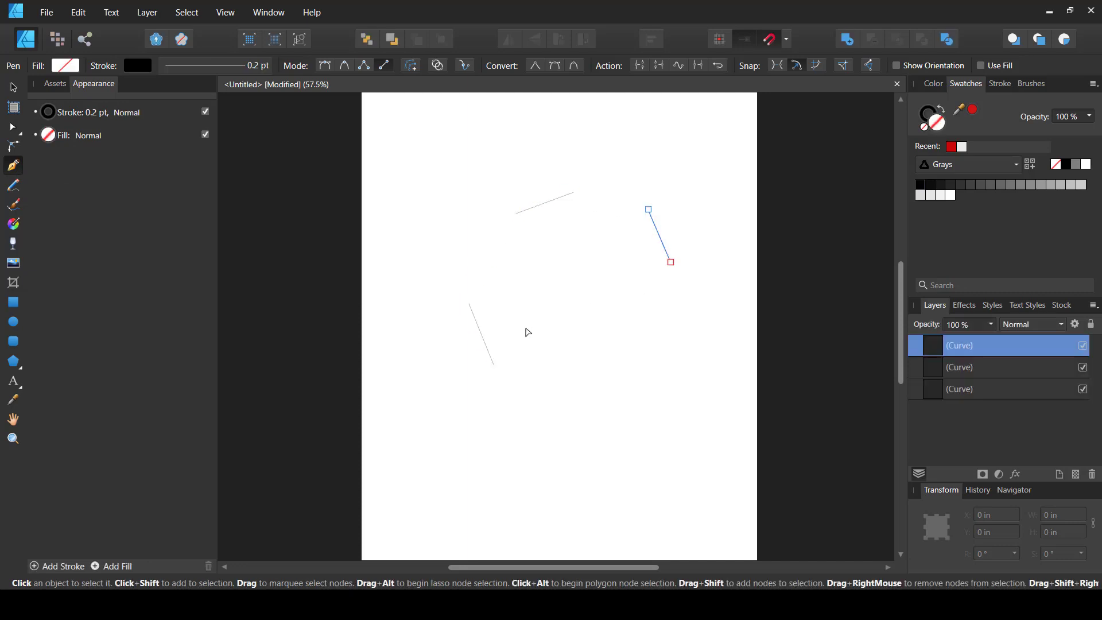
key(ctrl+z)
key(ctrl+z)
key(ctrl+z)
key(ctrl+z)
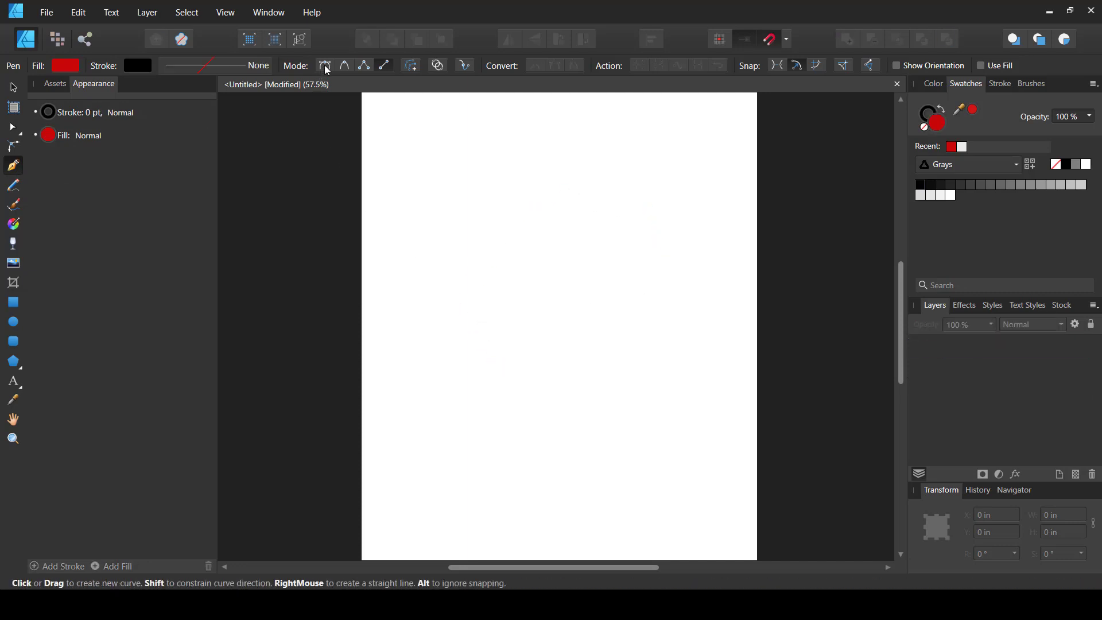
drag(504, 330, 491, 248)
drag(570, 182, 612, 199)
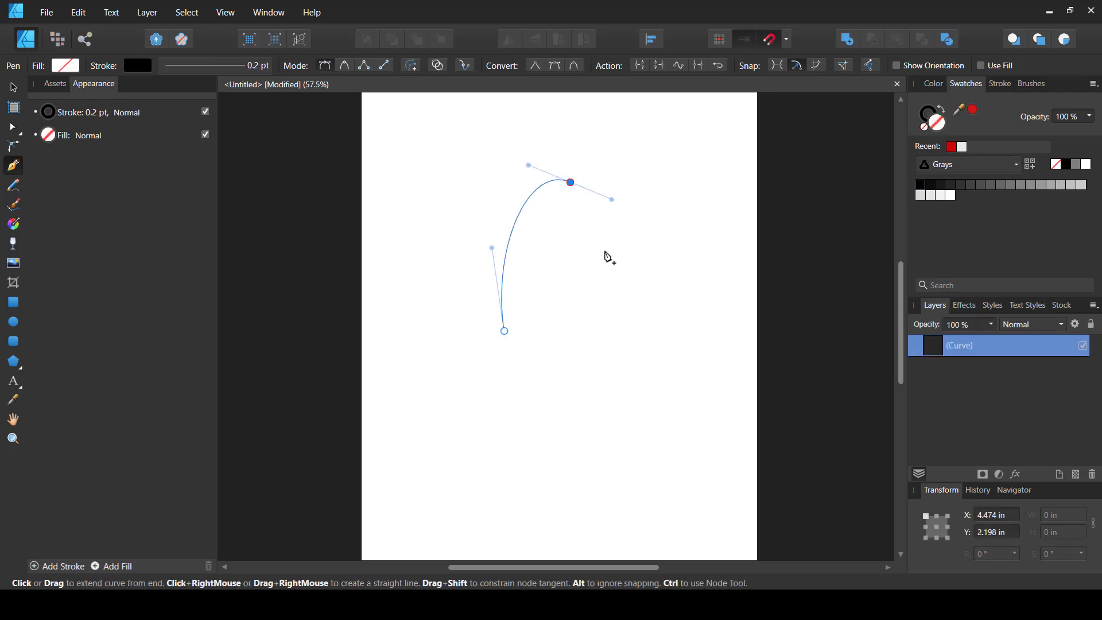
drag(609, 248, 568, 276)
drag(581, 323, 604, 342)
drag(590, 399, 554, 426)
drag(462, 453, 456, 393)
drag(534, 378, 539, 350)
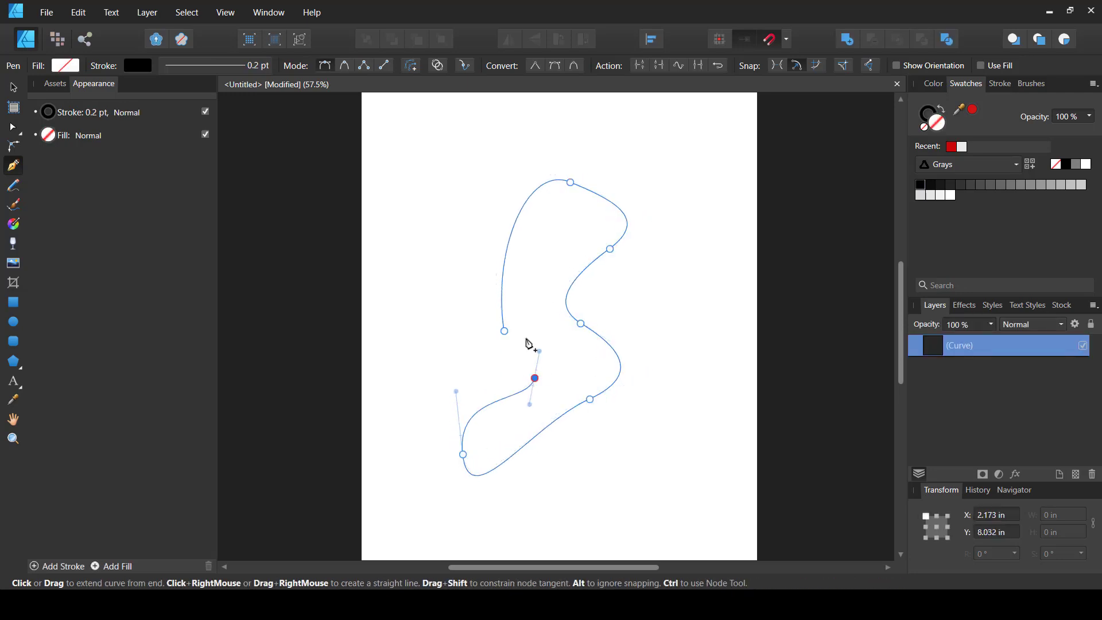
click(504, 330)
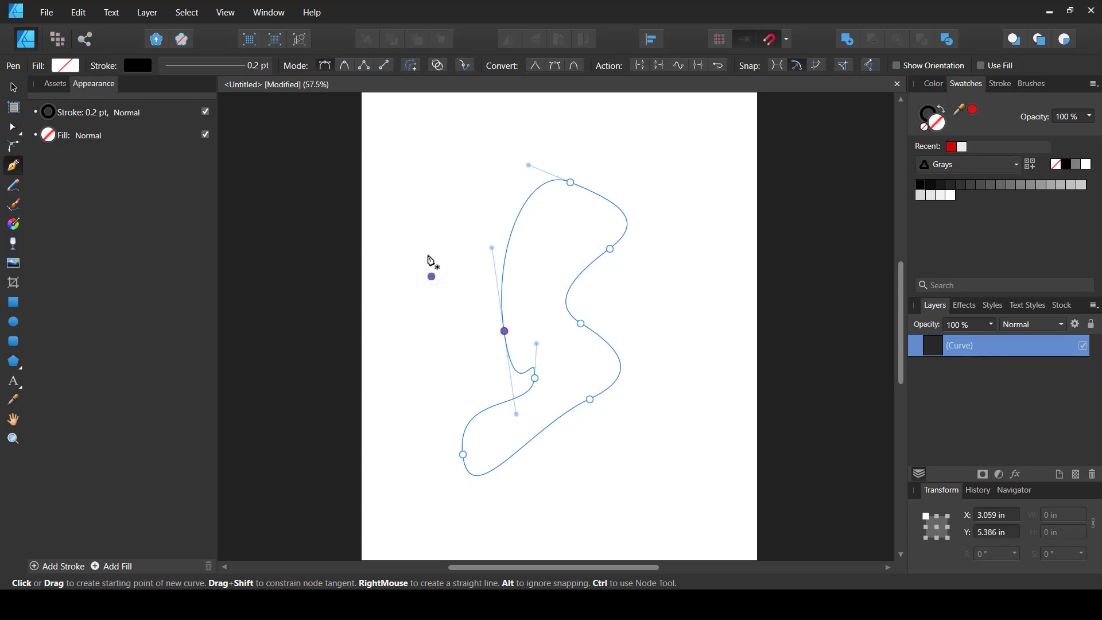
drag(431, 276, 428, 233)
drag(470, 174, 494, 211)
drag(466, 251, 462, 274)
drag(478, 338, 466, 373)
drag(434, 431, 408, 381)
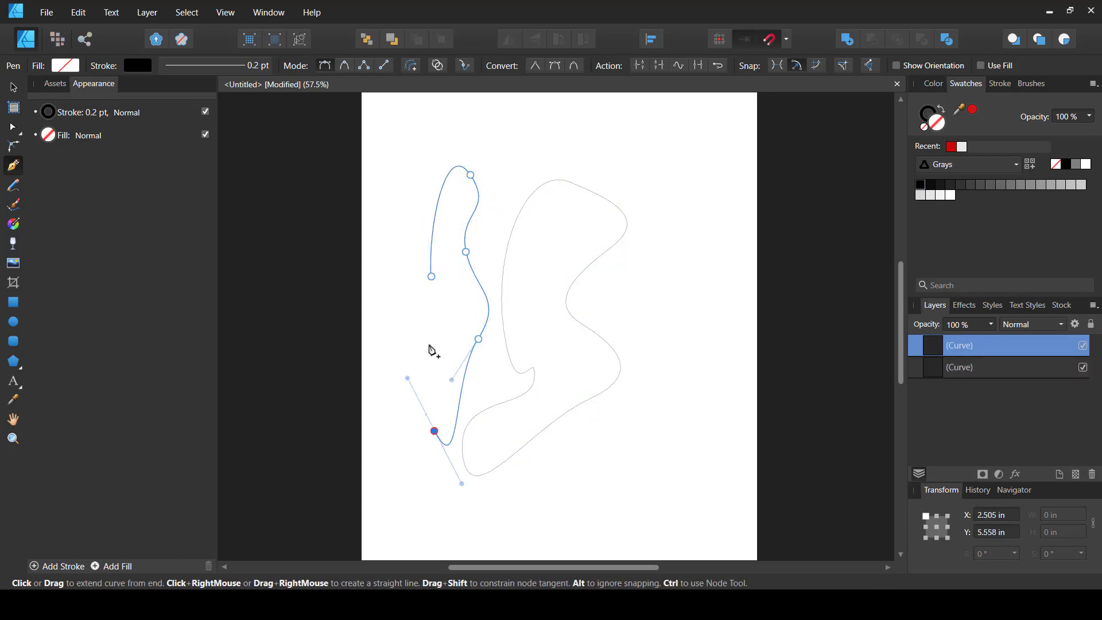
drag(445, 334, 453, 301)
click(435, 280)
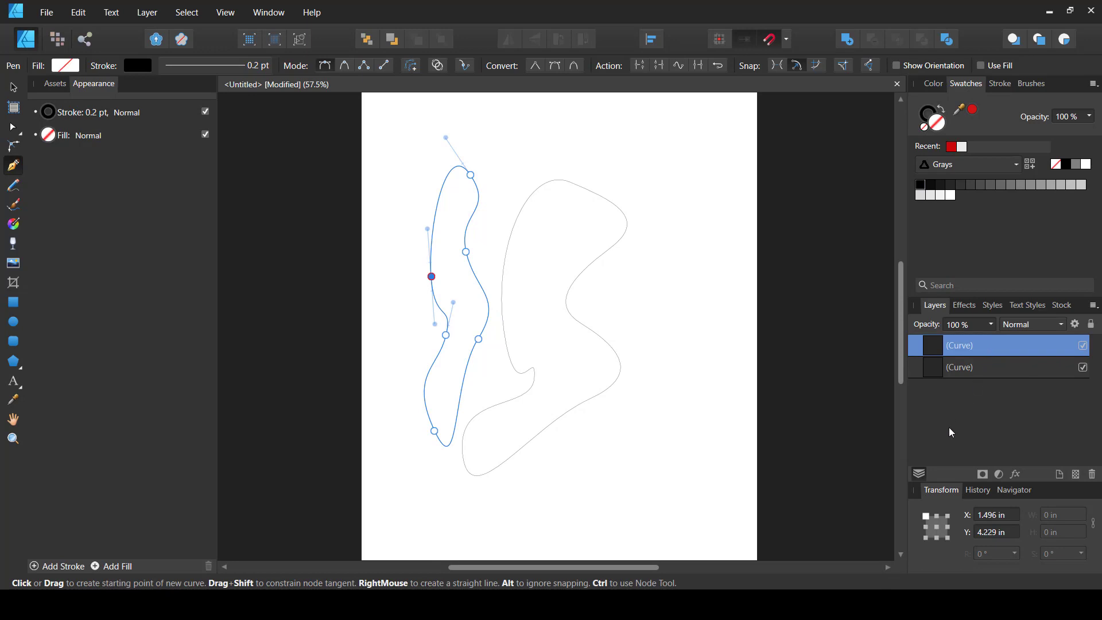
click(711, 184)
drag(619, 293, 676, 322)
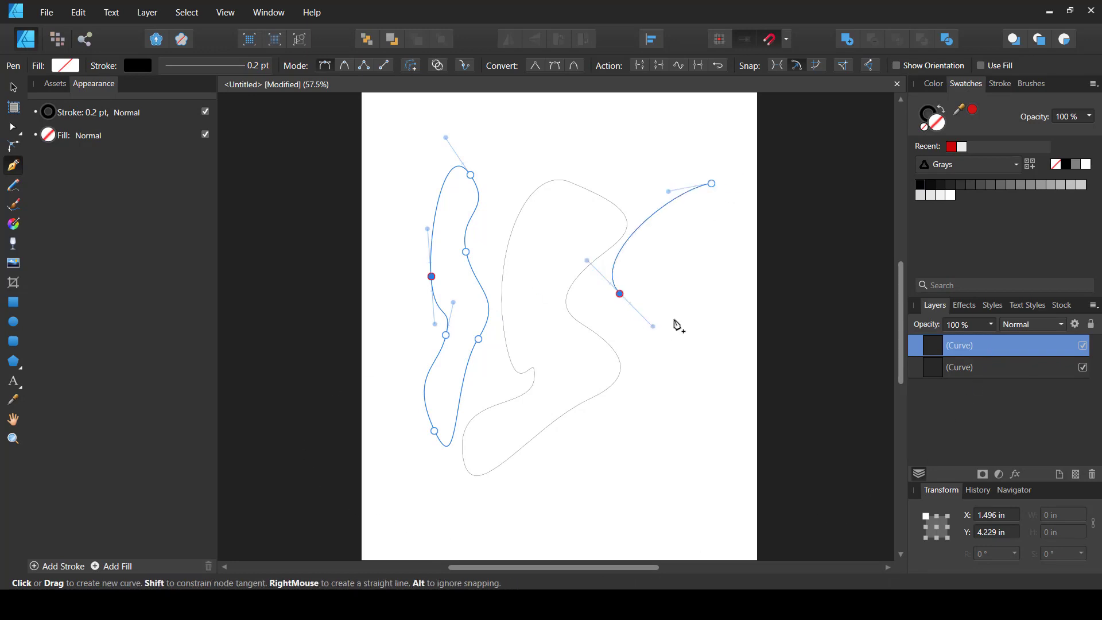
click(686, 308)
drag(692, 232, 737, 226)
drag(711, 183, 668, 191)
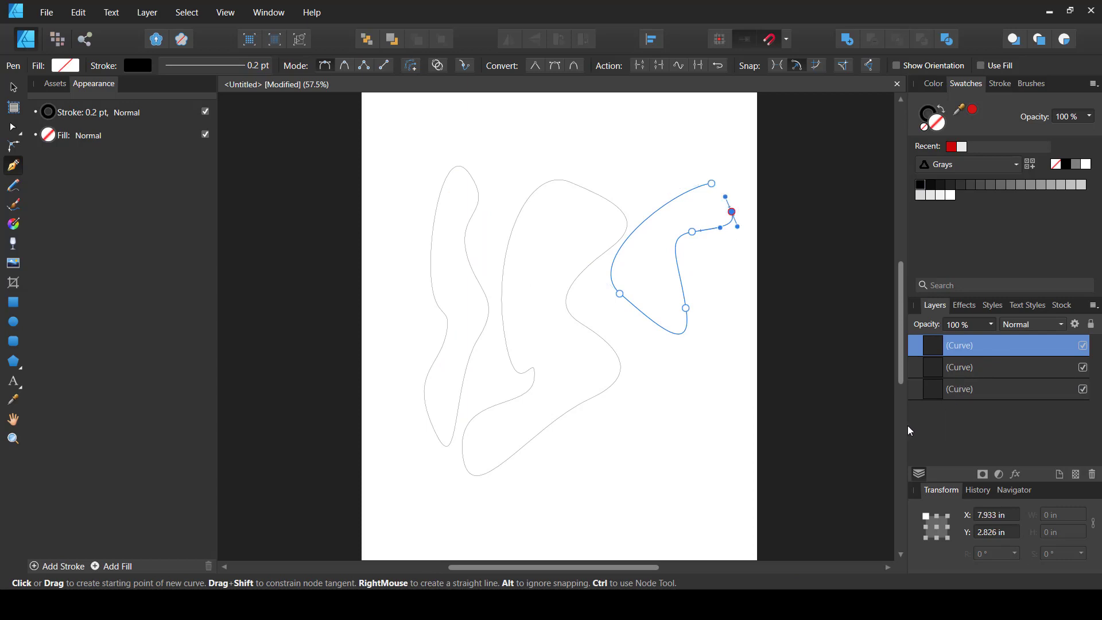
key(v)
click(662, 299)
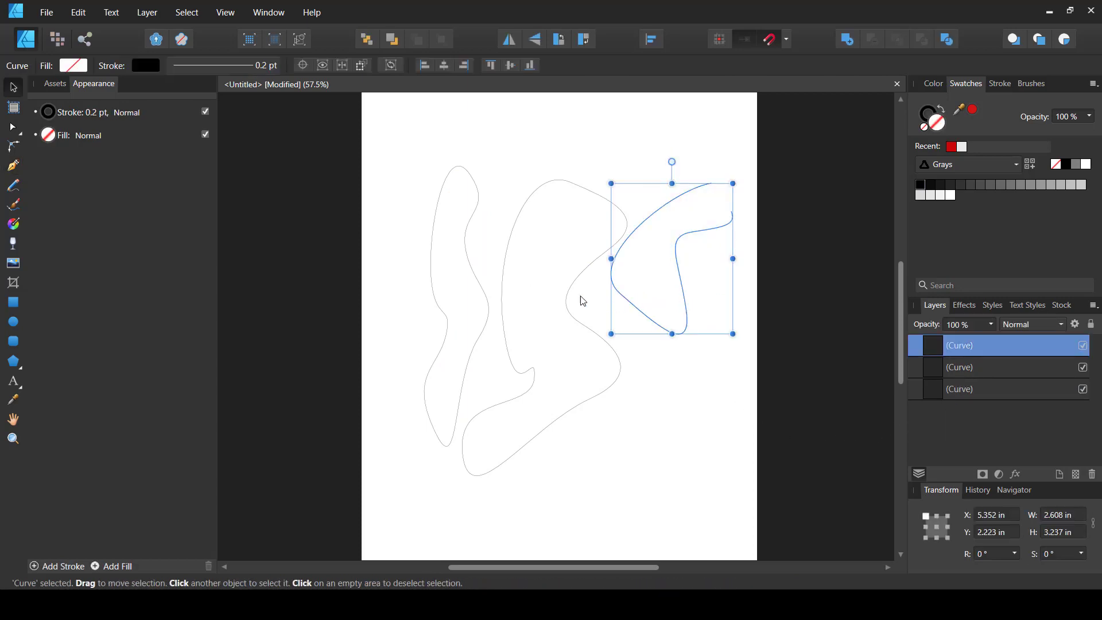
click(441, 211)
key(Delete)
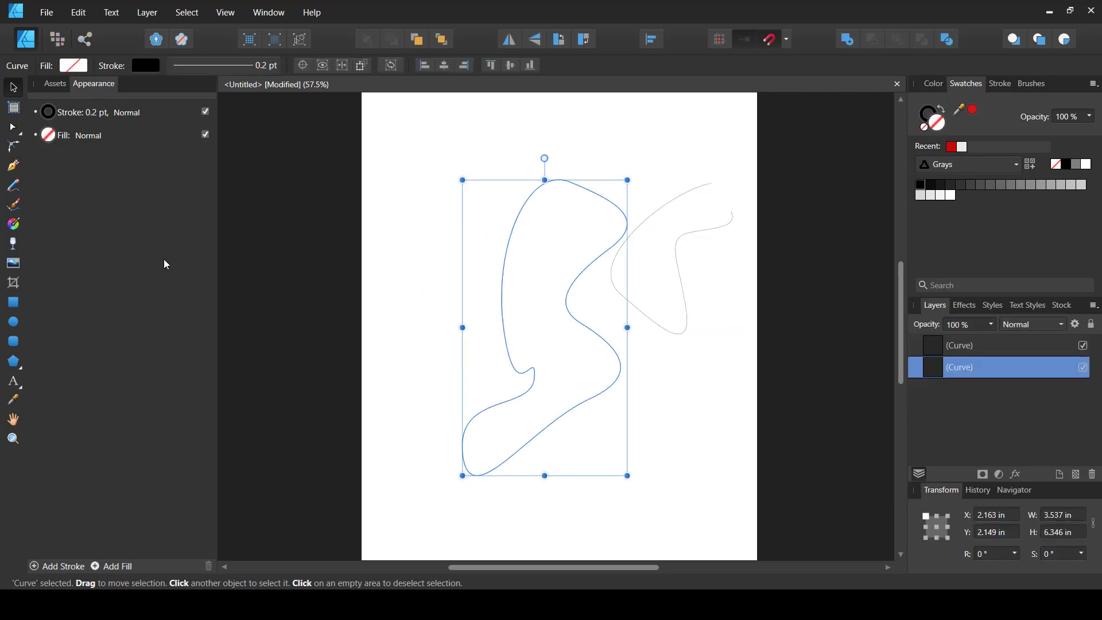
drag(783, 125, 331, 554)
key(Delete)
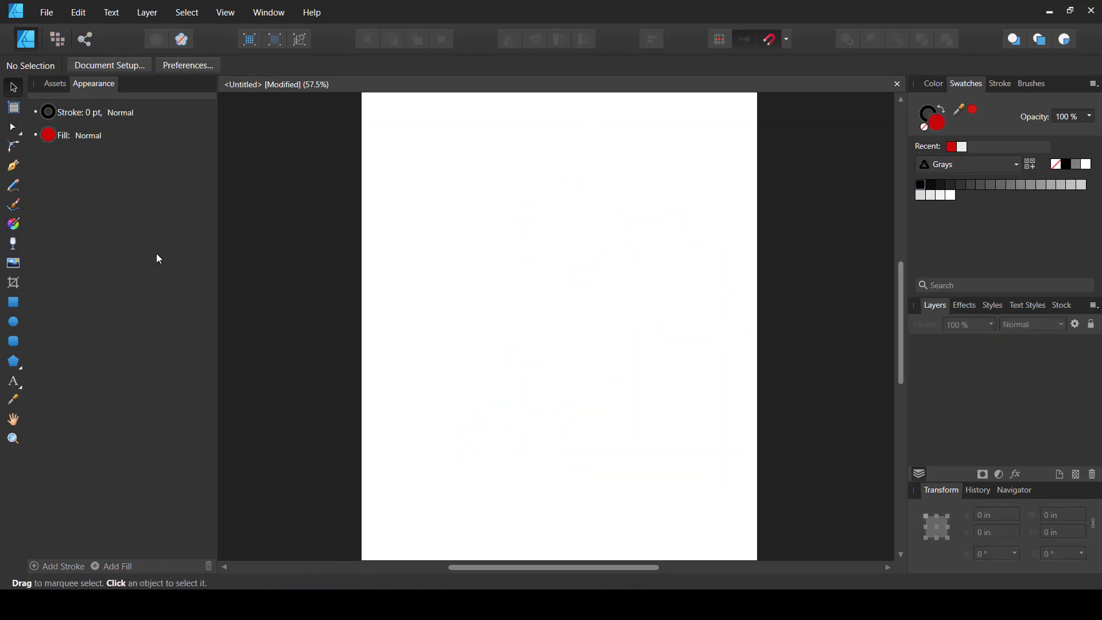
click(14, 166)
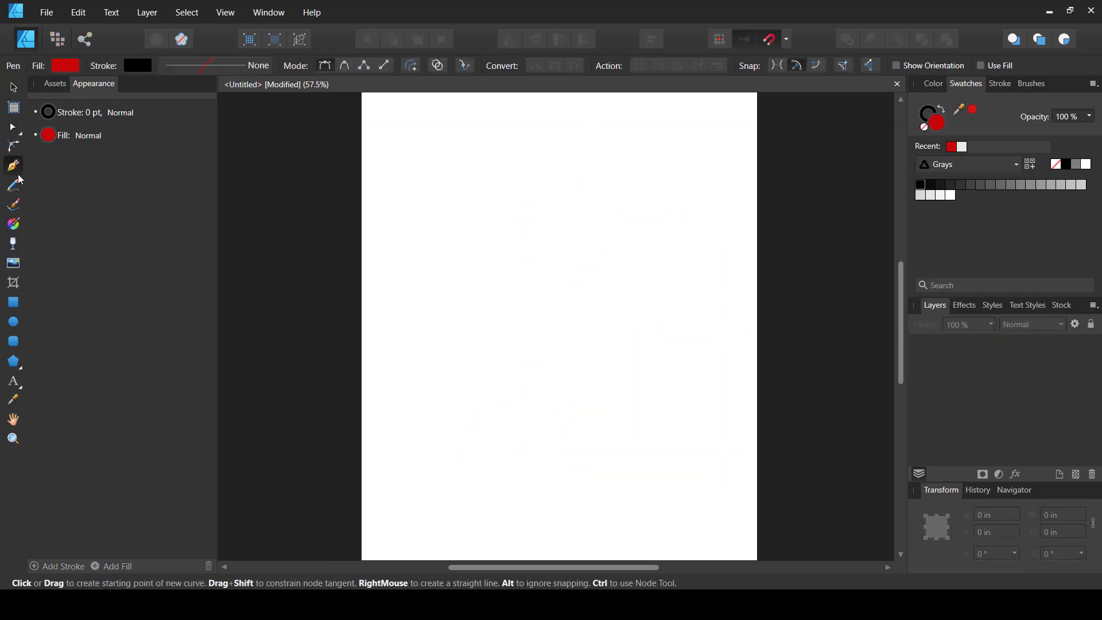
click(438, 66)
drag(441, 377, 436, 356)
drag(523, 186, 577, 191)
drag(563, 263, 512, 310)
drag(615, 346, 614, 379)
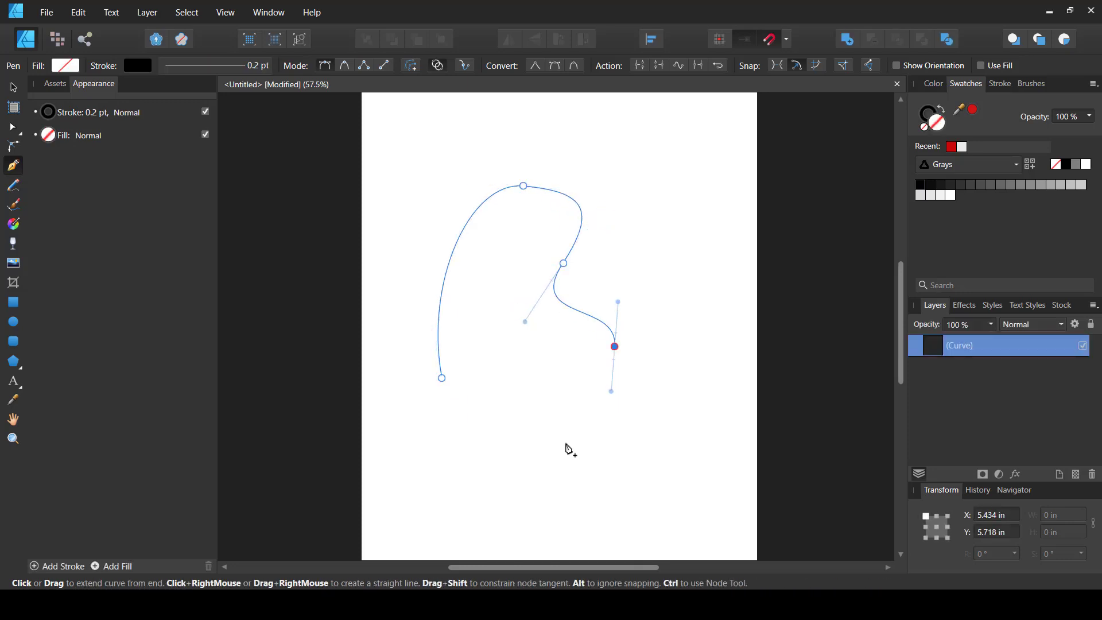
drag(555, 448, 488, 394)
drag(493, 317, 461, 316)
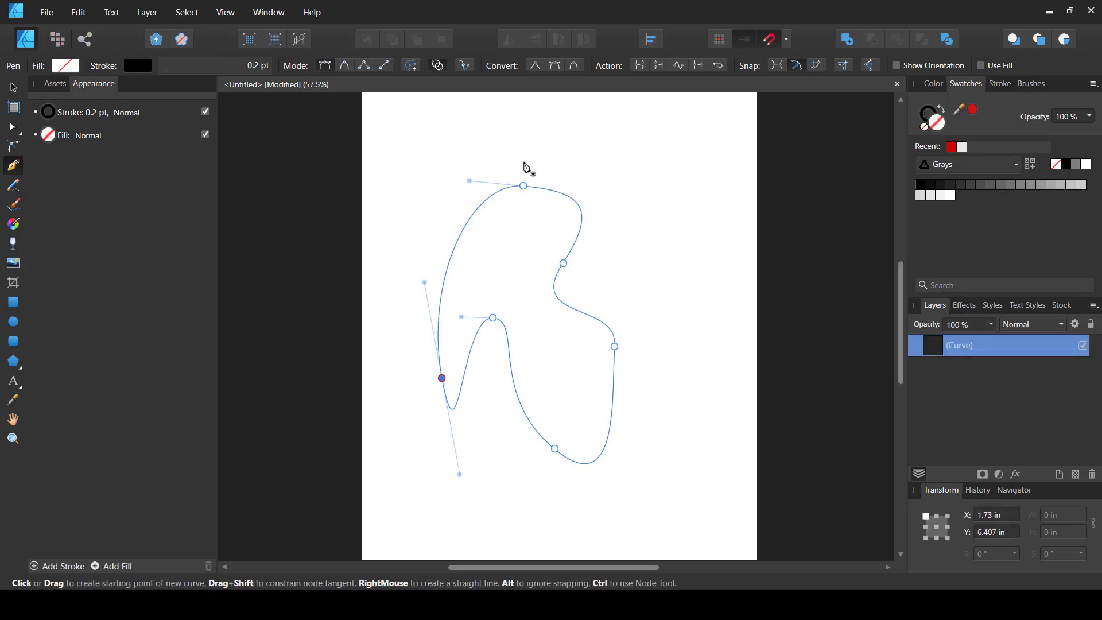
drag(650, 139, 622, 137)
drag(542, 160, 591, 276)
click(610, 236)
click(665, 199)
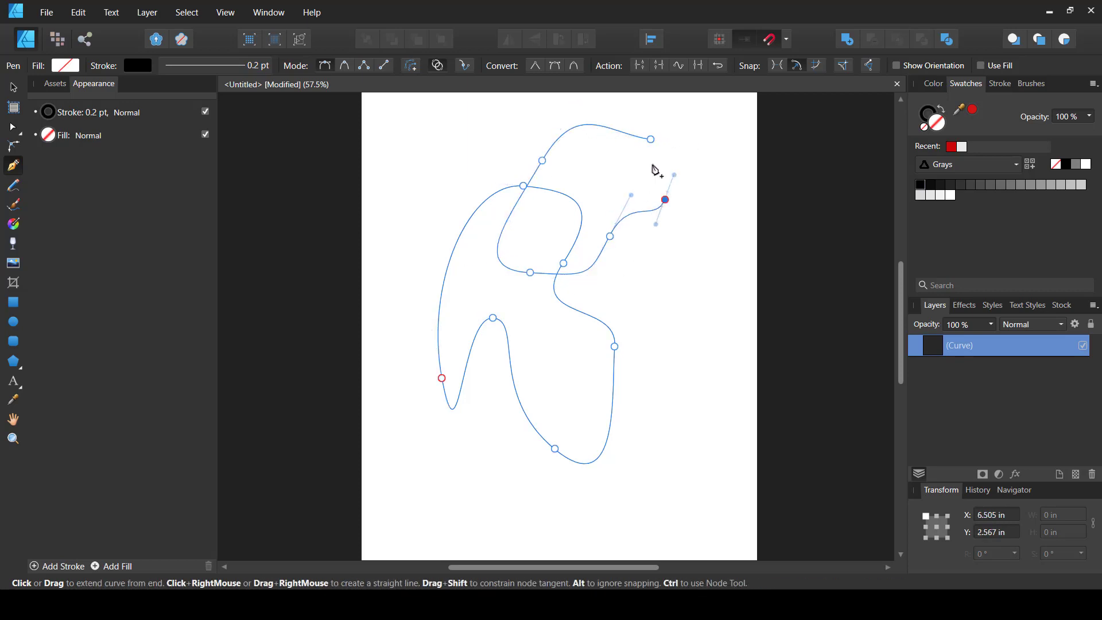
click(661, 164)
click(583, 174)
drag(650, 139, 695, 147)
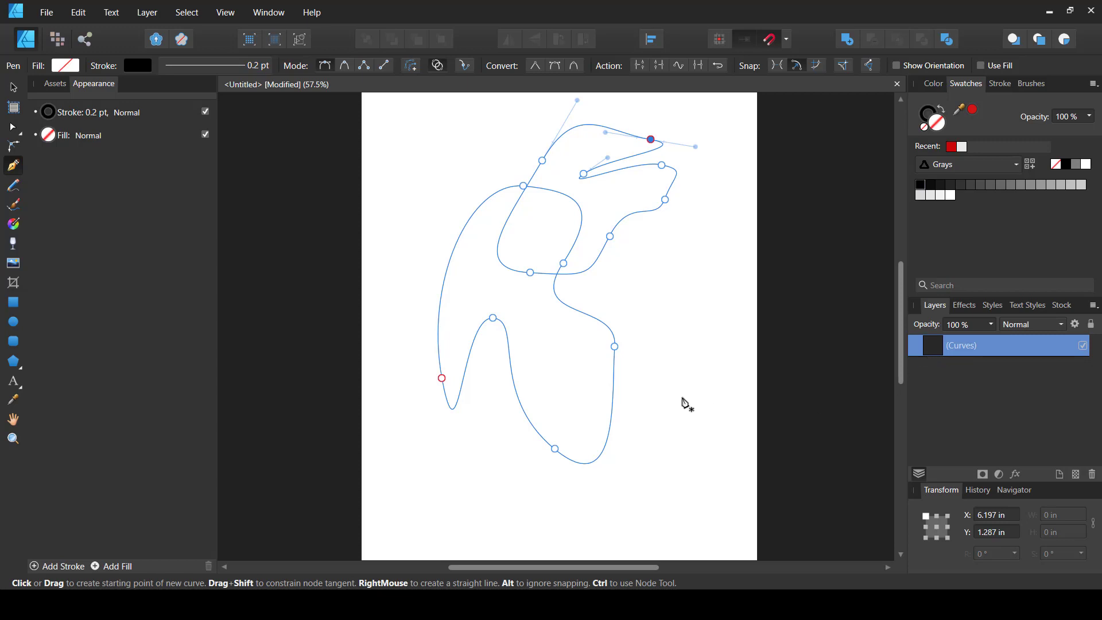
drag(653, 328, 561, 359)
drag(500, 441, 530, 488)
drag(551, 413, 687, 404)
drag(689, 381, 666, 354)
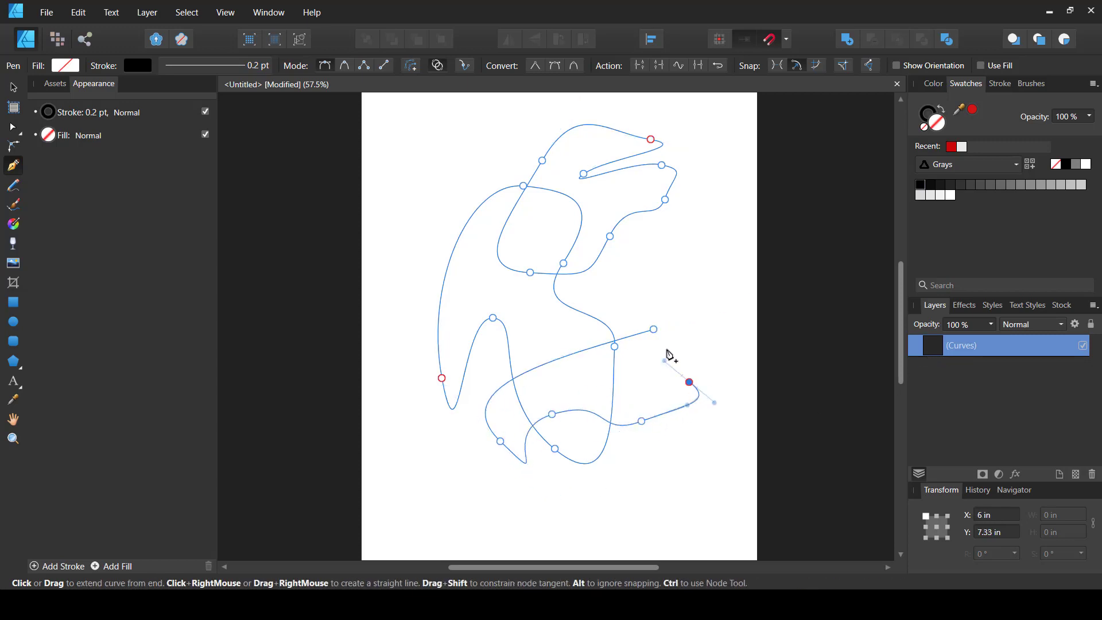
click(653, 329)
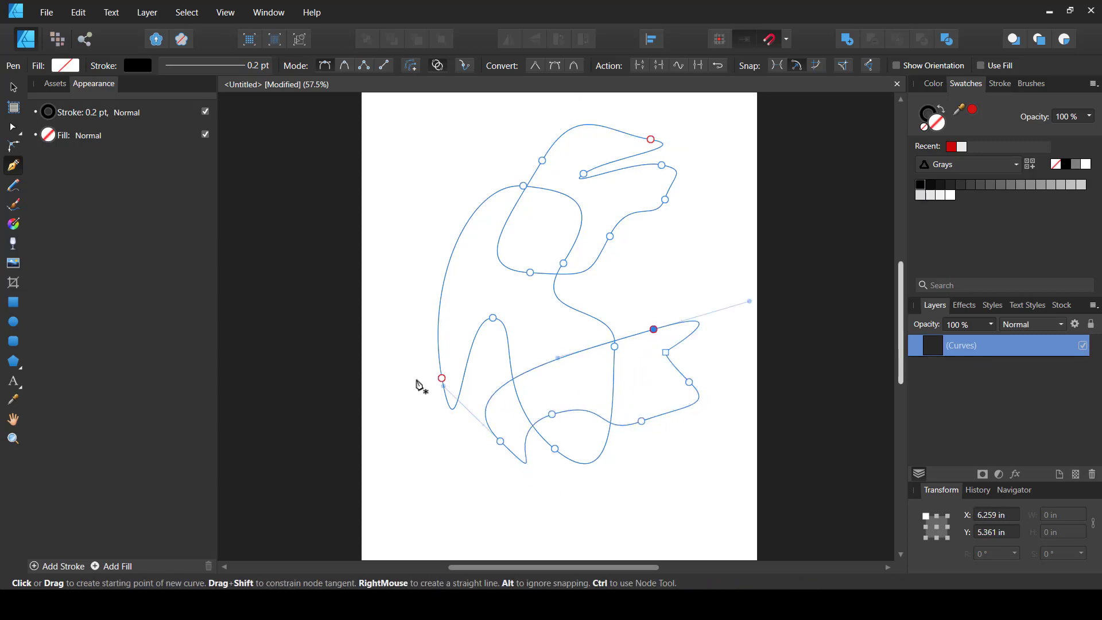
key(v)
click(458, 388)
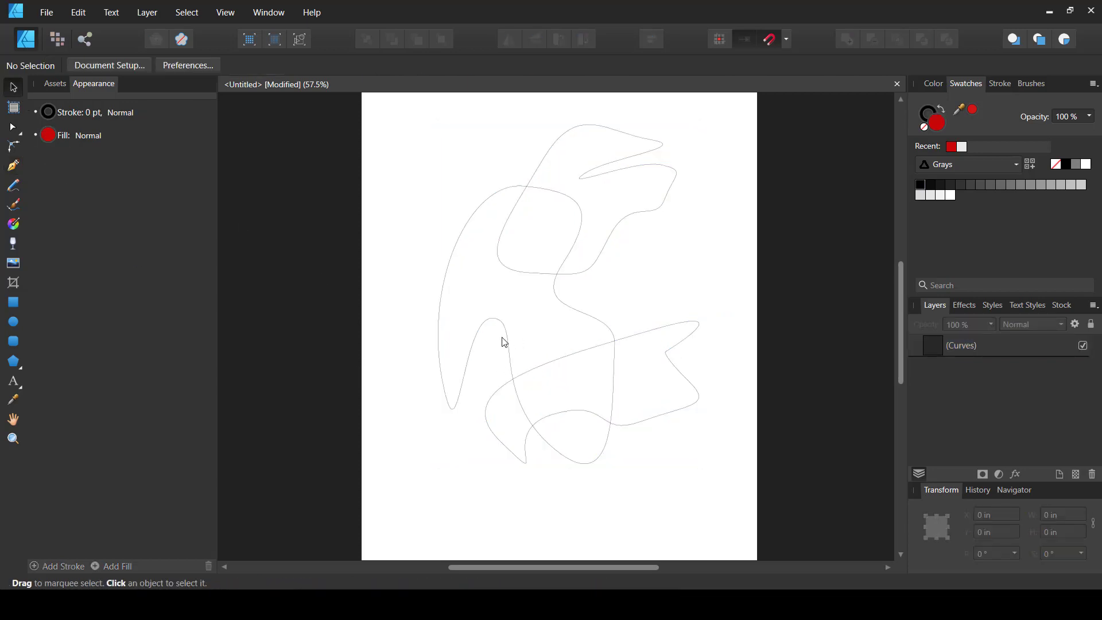
mouse_move(504, 342)
mouse_down()
mouse_move(418, 381)
mouse_move(499, 278)
mouse_move(498, 349)
mouse_up()
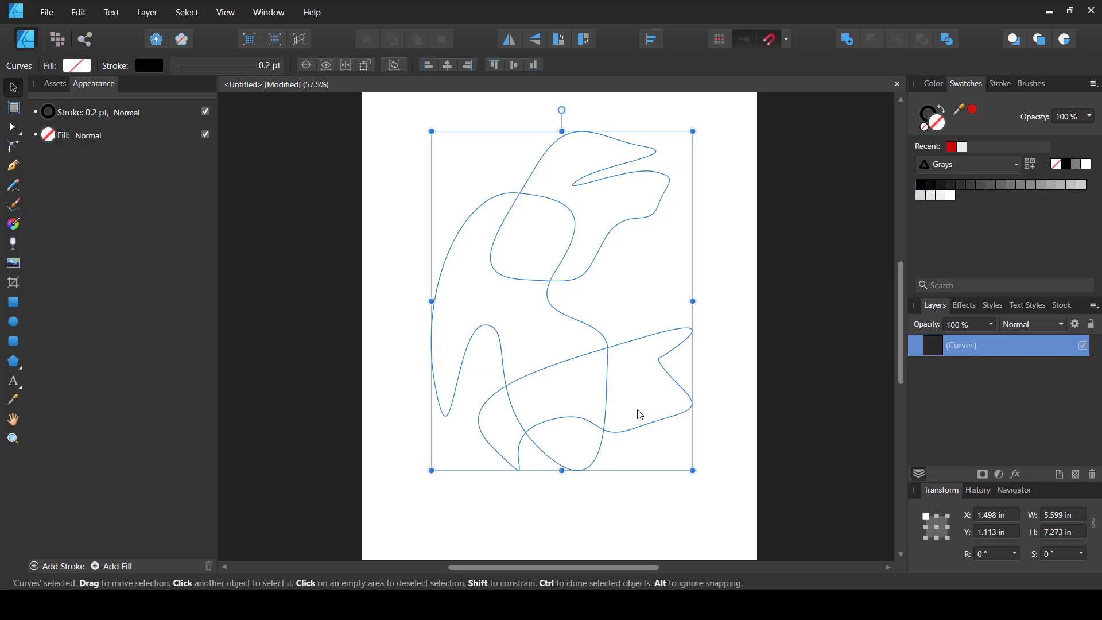
key(Delete)
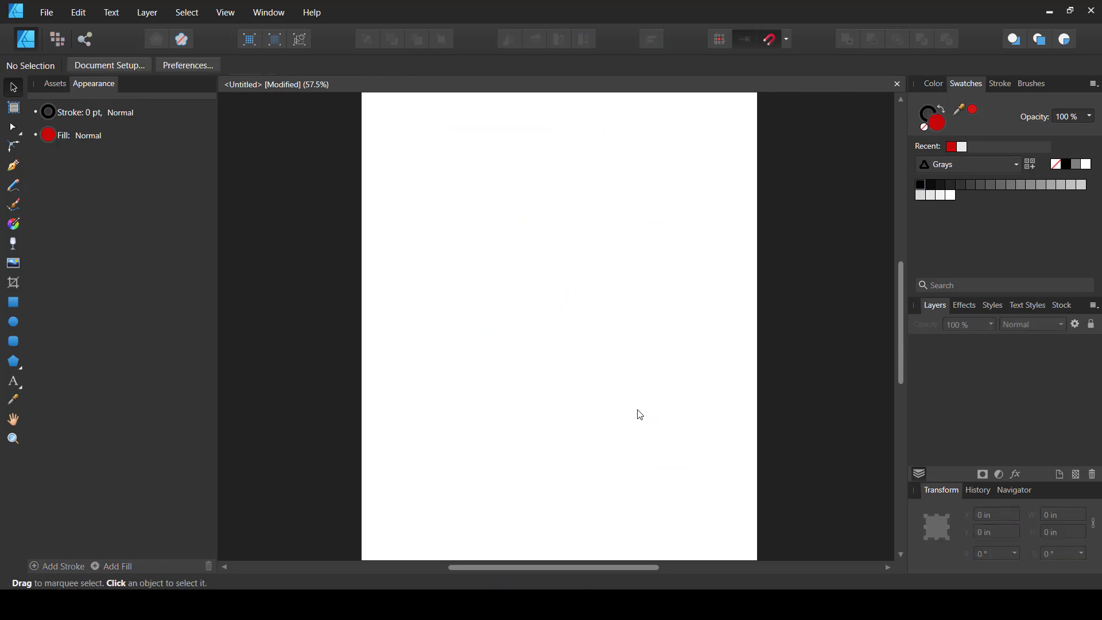
Step: Enable the Pen's Rubber Band preview and drag out five curved nodes starting from the lower page
click(13, 174)
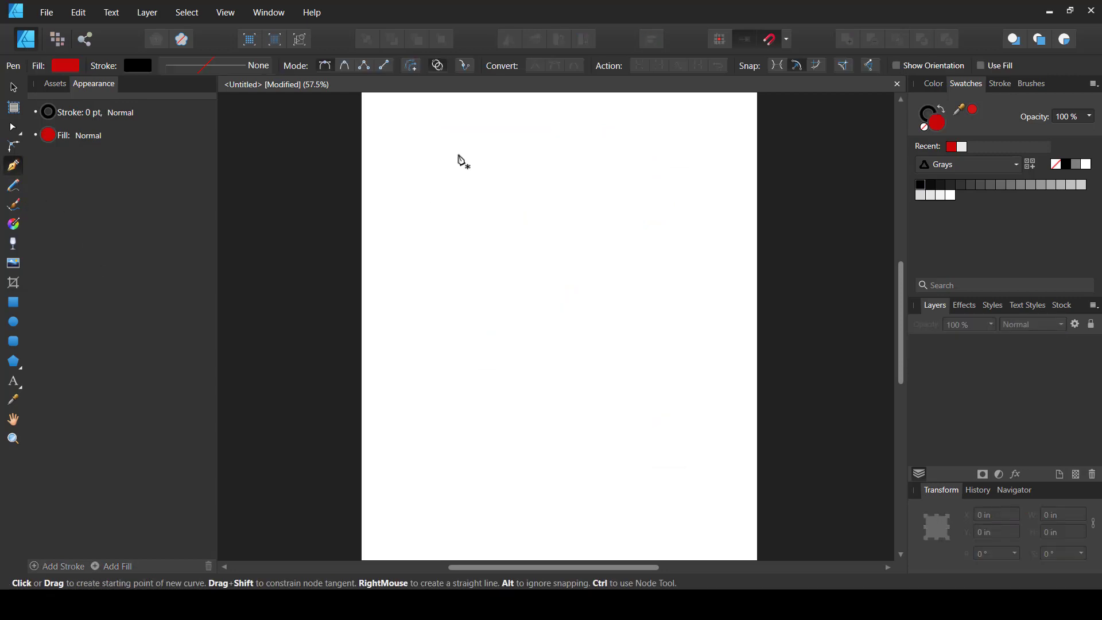
click(465, 67)
drag(438, 360, 411, 297)
drag(462, 211, 503, 198)
drag(507, 263, 509, 305)
drag(580, 224, 614, 201)
drag(640, 239, 665, 214)
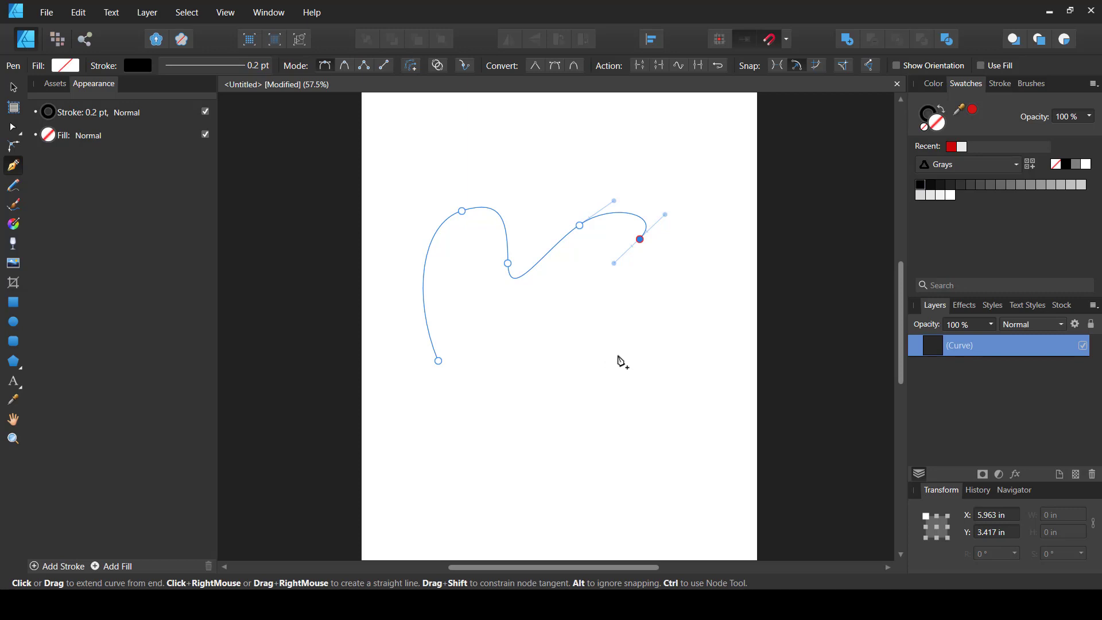
Step: Add four more smooth nodes, close the wavy blob at its start node, and marquee-select it
drag(611, 349, 680, 362)
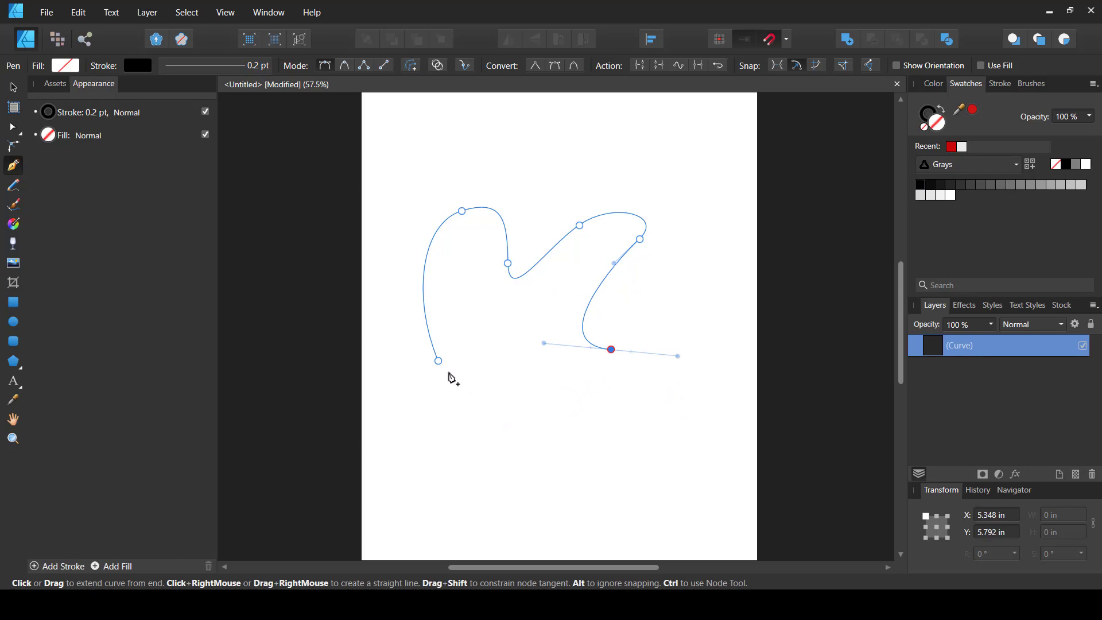
click(463, 66)
drag(663, 275, 710, 268)
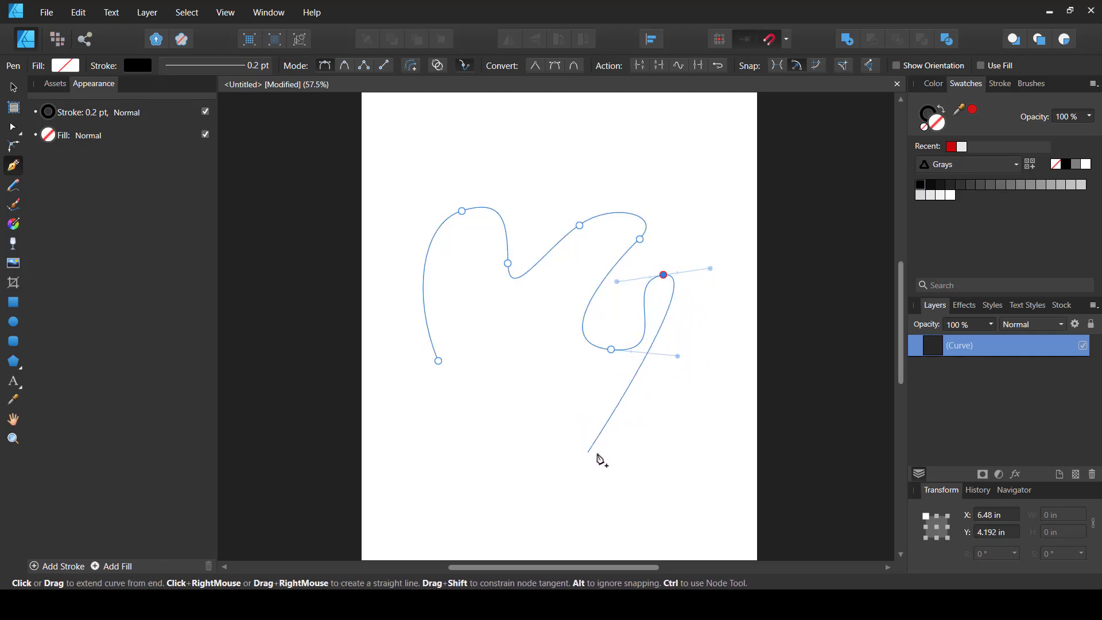
drag(581, 450, 491, 452)
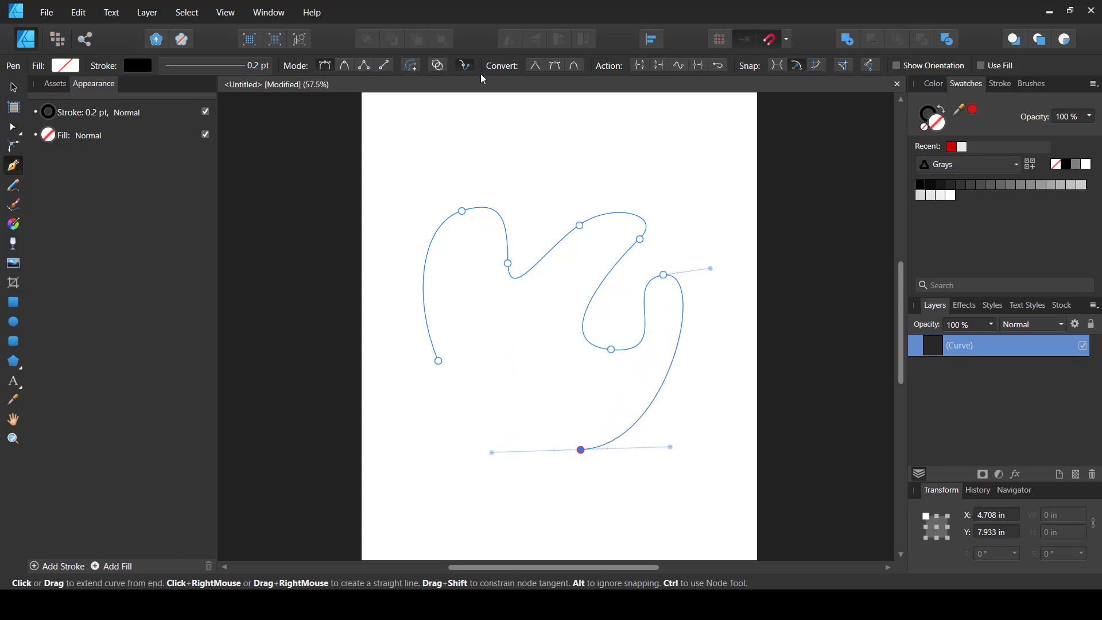
click(464, 69)
drag(549, 325, 506, 302)
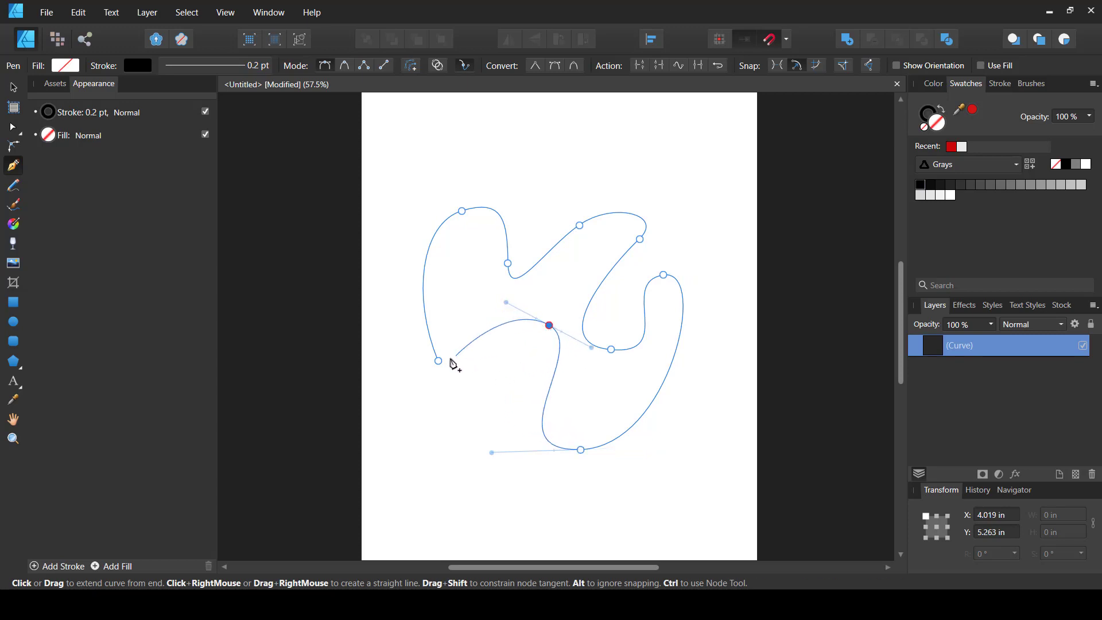
drag(439, 361, 405, 326)
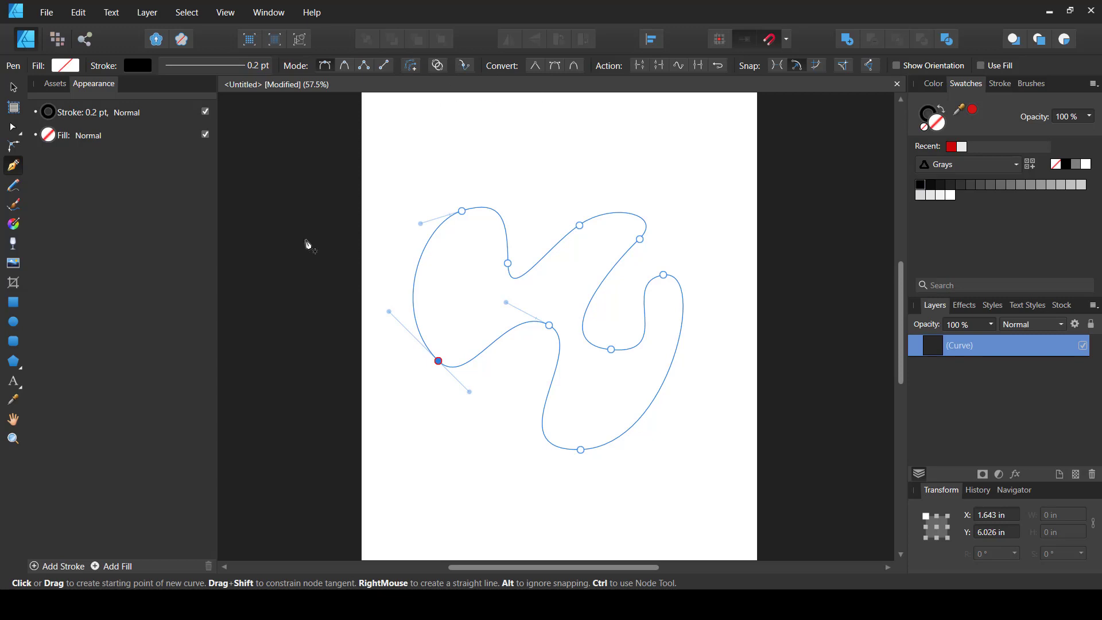
click(13, 87)
drag(685, 169, 402, 487)
Step: Delete the blob and sketch two freehand Pencil curves, an up-right arc and a wavy line
key(Delete)
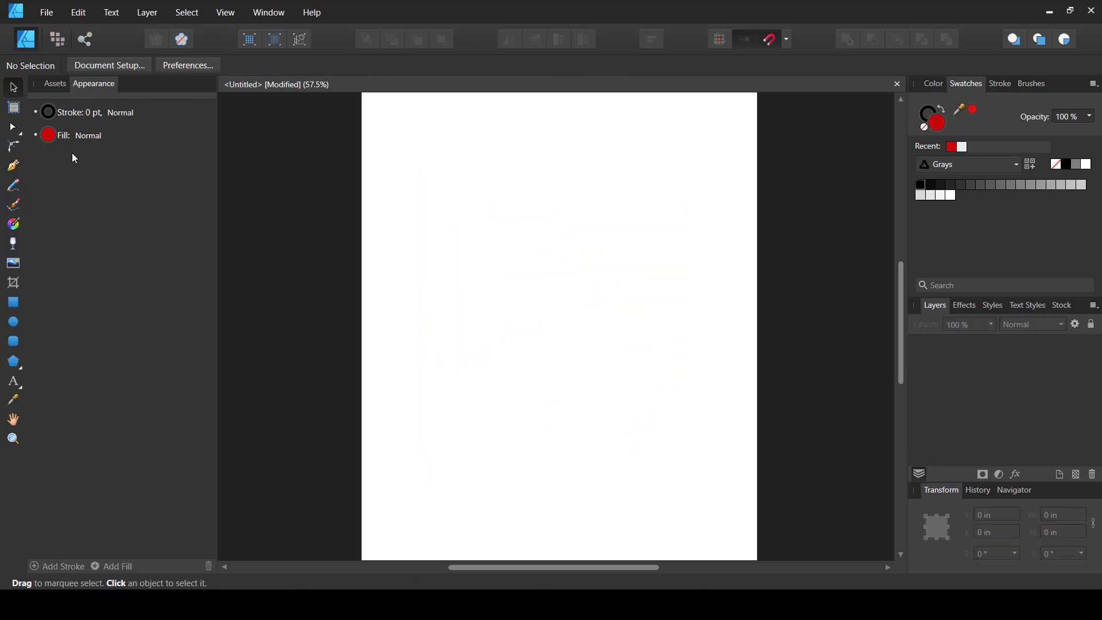
click(13, 165)
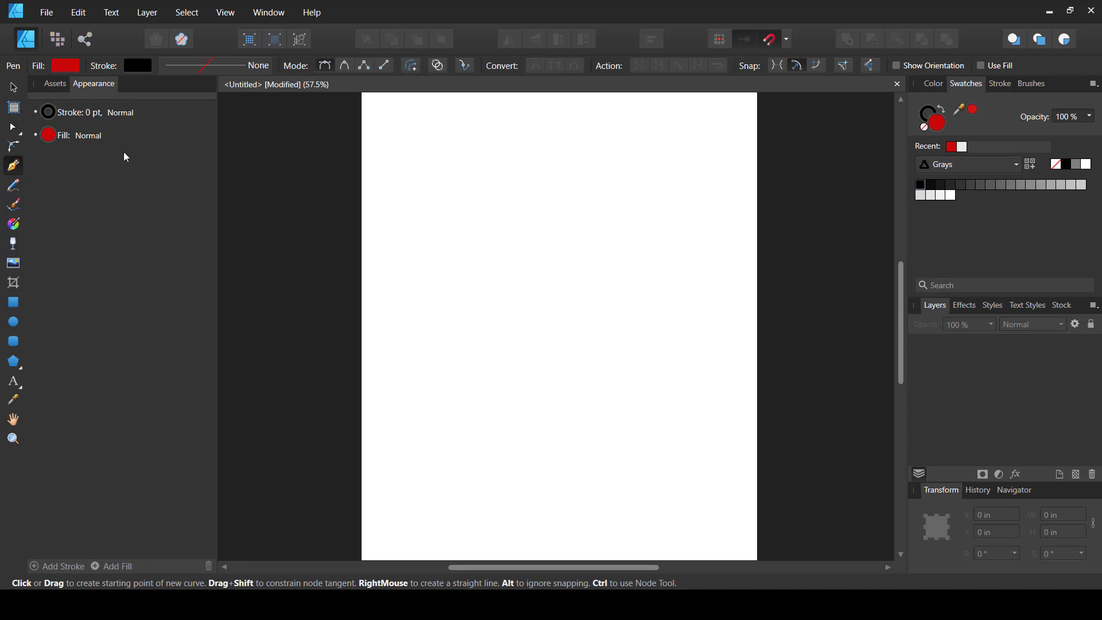
click(14, 186)
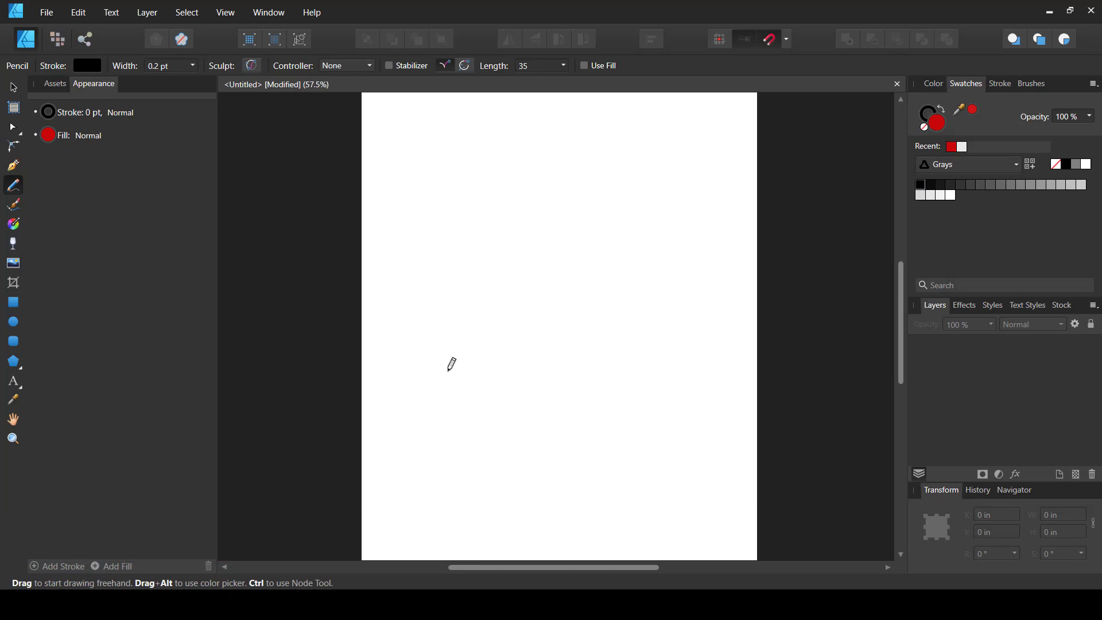
mouse_move(441, 376)
mouse_down()
mouse_move(501, 256)
mouse_move(586, 188)
mouse_up()
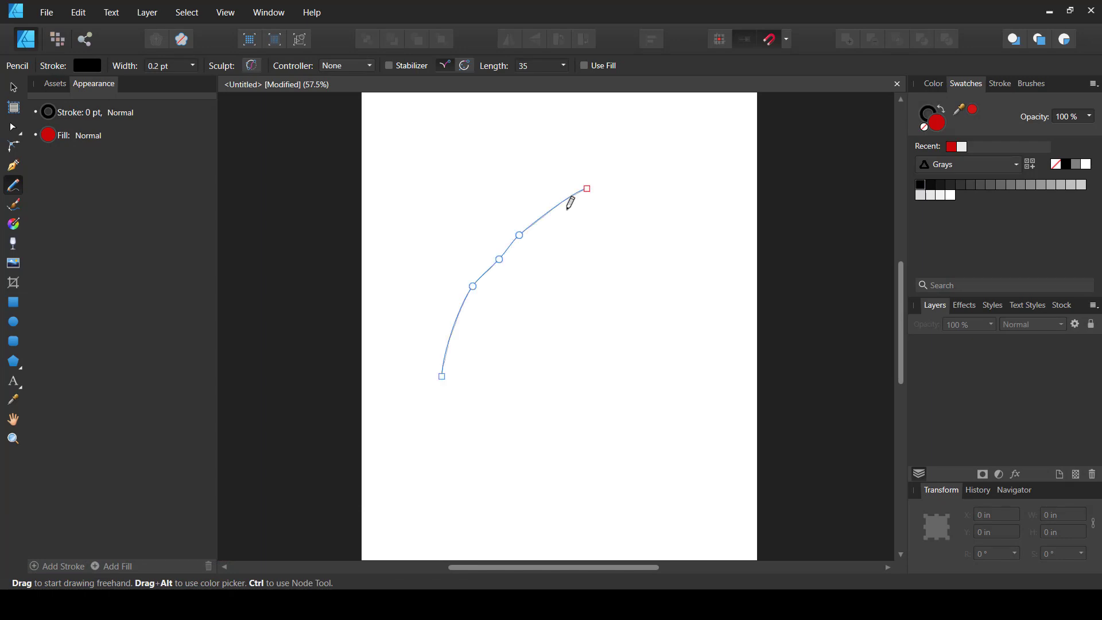
mouse_move(461, 379)
mouse_down()
mouse_move(531, 350)
mouse_move(597, 274)
mouse_move(559, 253)
mouse_move(590, 249)
mouse_up()
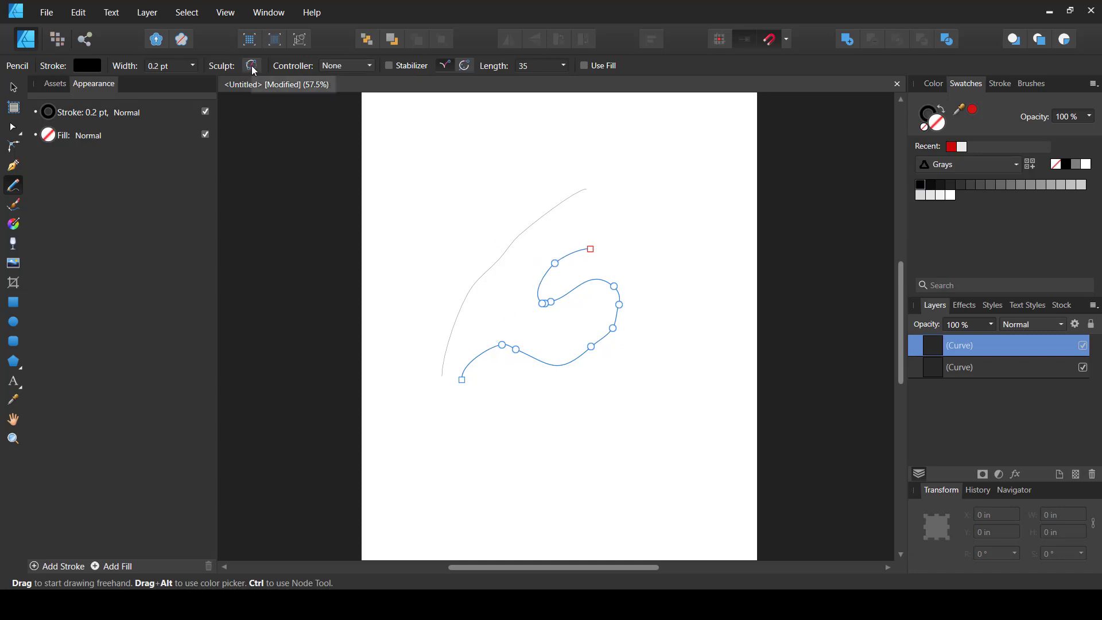
Step: Marquee-select both pencil lines and delete them
key(v)
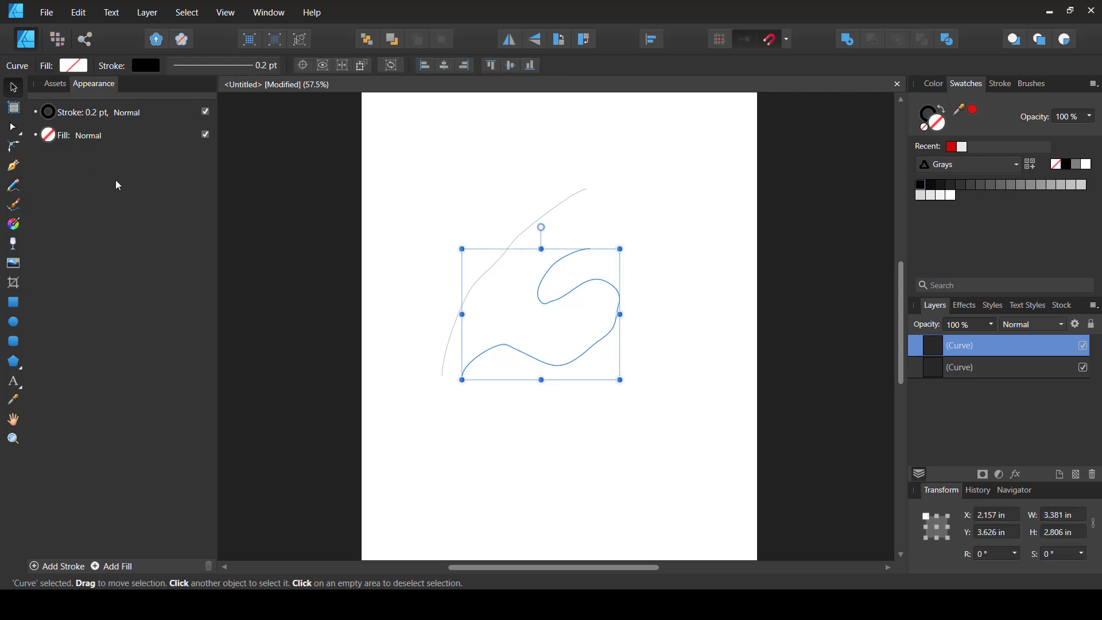
drag(440, 175, 700, 454)
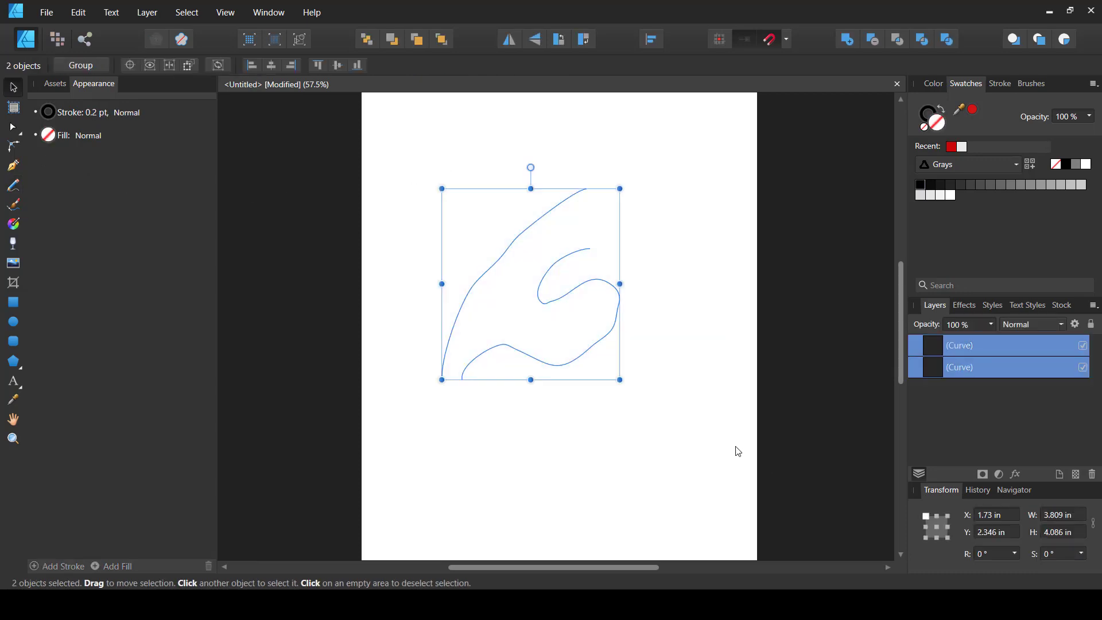
key(Delete)
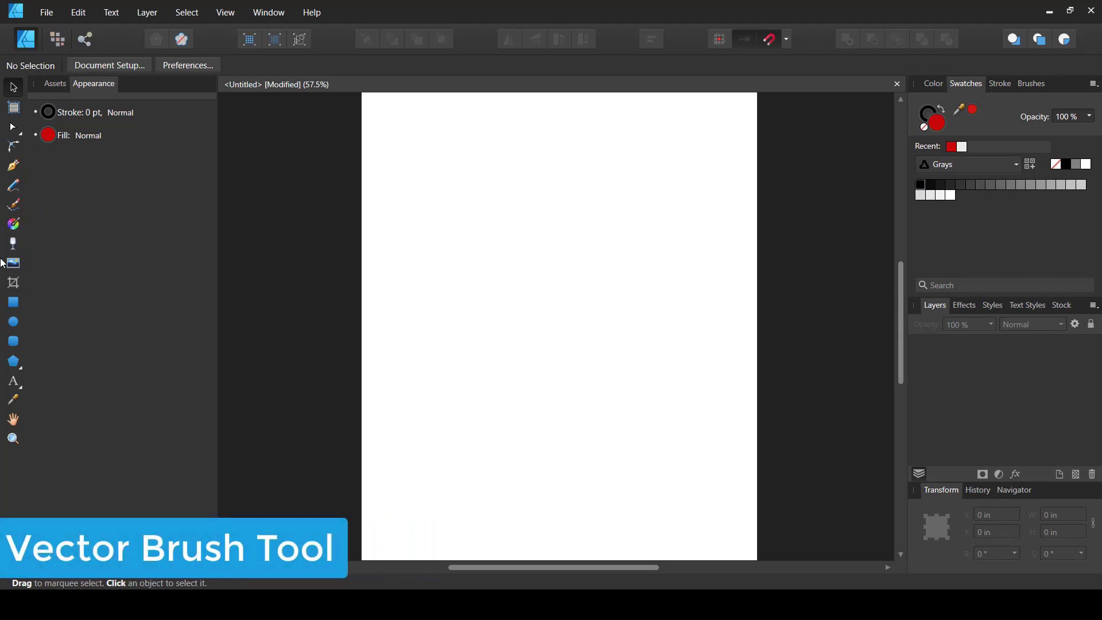
Step: Choose the Vector Brush Tool and show the Engraving category in the Brushes panel
click(14, 206)
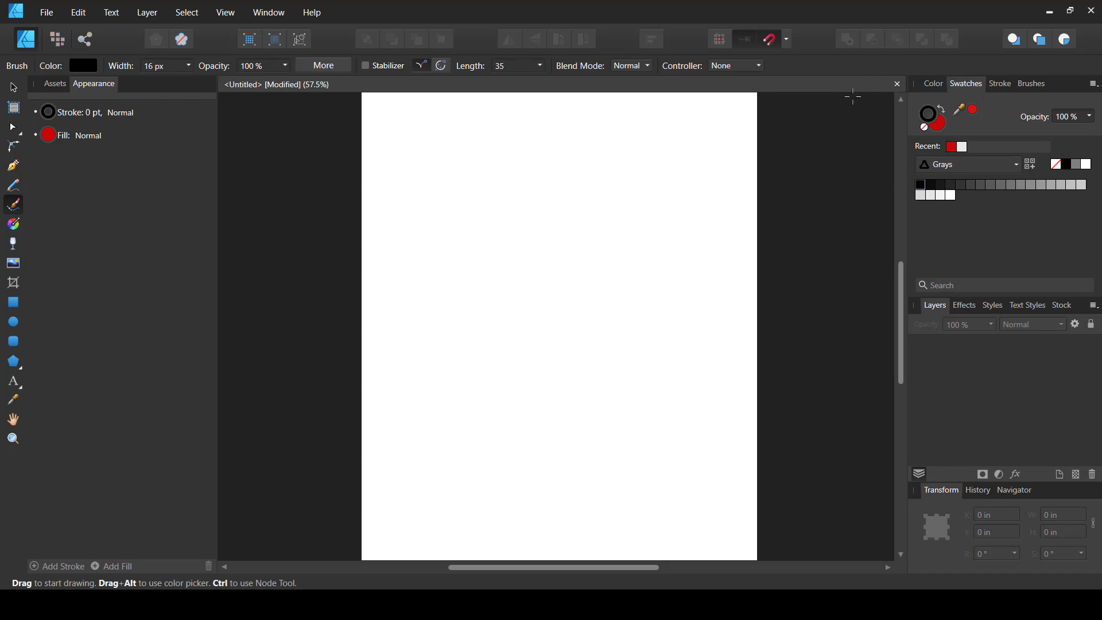
click(1033, 85)
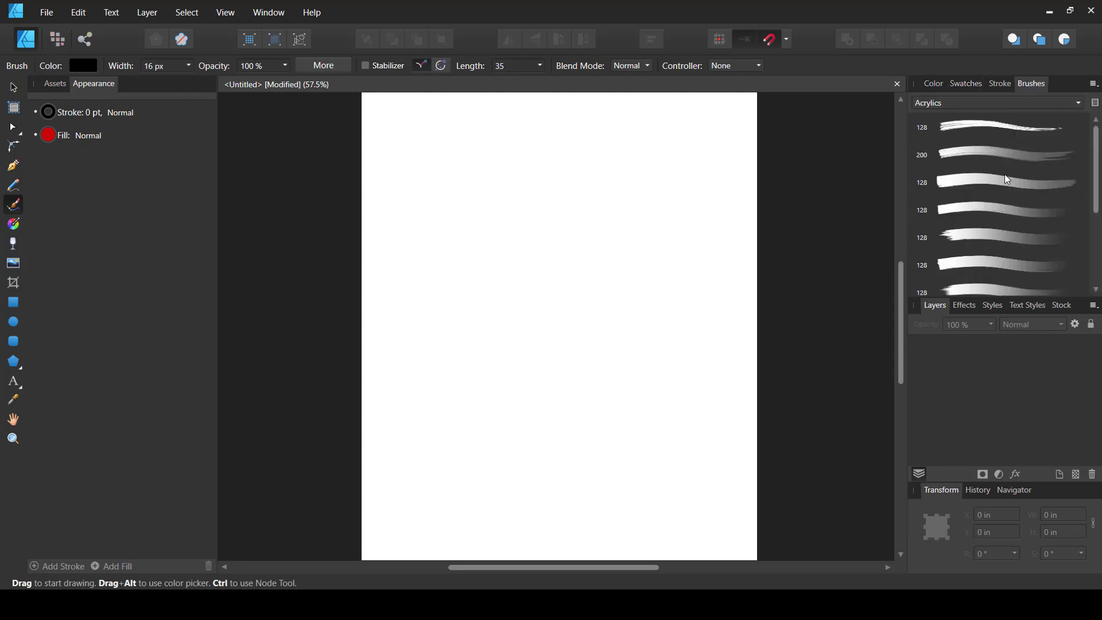
click(1062, 105)
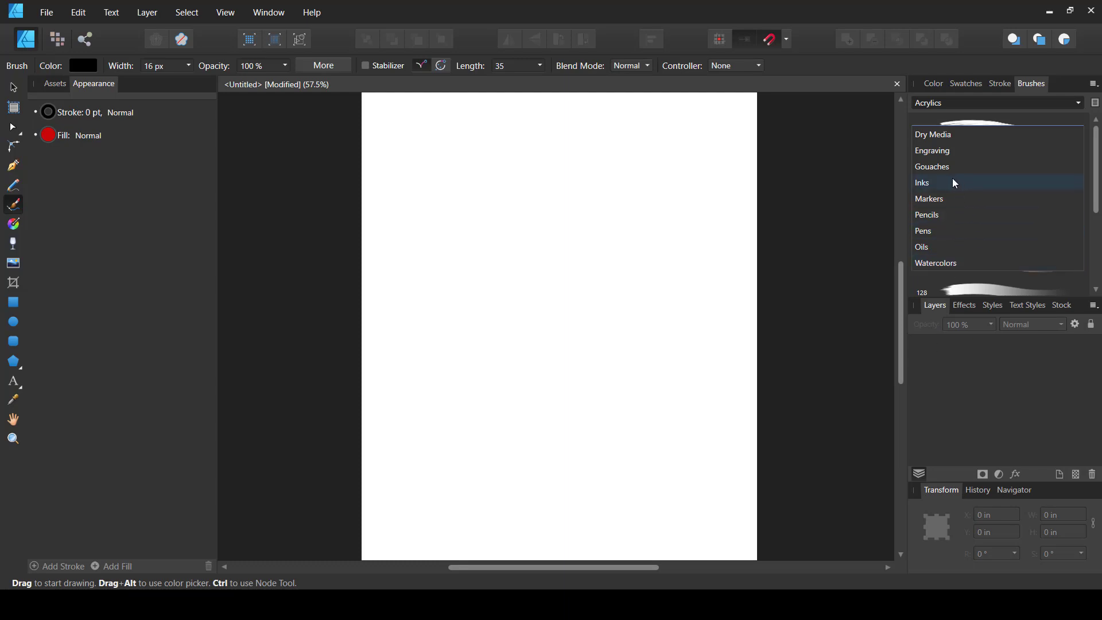
click(930, 152)
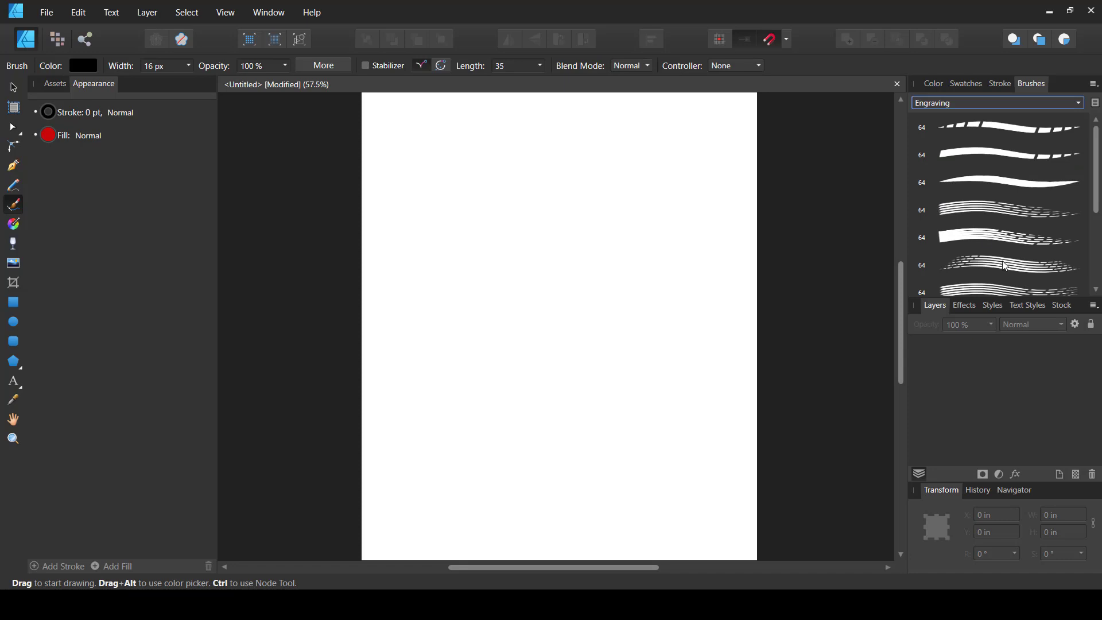
Step: Pick the sixth Engraving brush and paint three thin curved strokes across the page
click(961, 273)
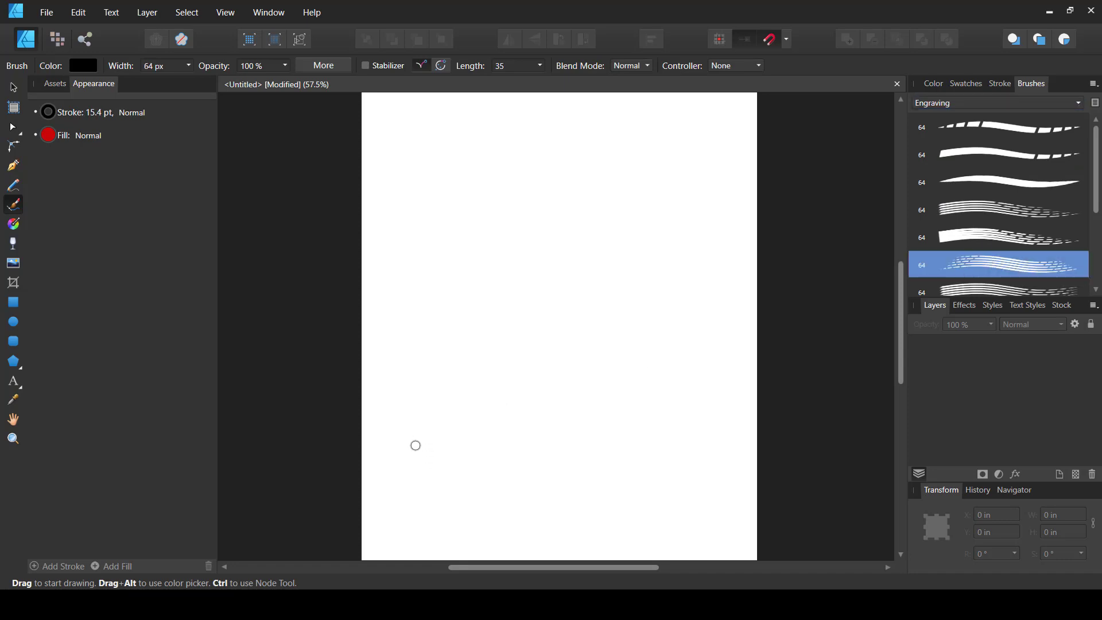
mouse_move(411, 469)
mouse_down()
mouse_move(442, 346)
mouse_move(515, 257)
mouse_move(623, 208)
mouse_move(657, 208)
mouse_move(680, 225)
mouse_move(679, 260)
mouse_move(634, 305)
mouse_up()
mouse_move(591, 246)
mouse_down()
mouse_move(498, 330)
mouse_move(470, 399)
mouse_move(487, 474)
mouse_up()
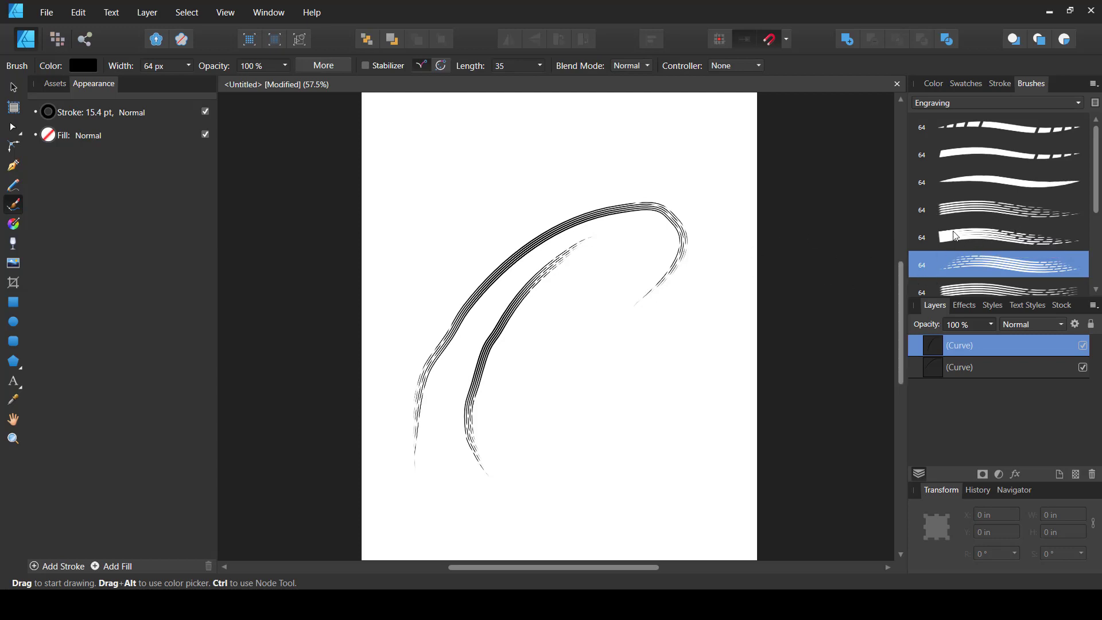
mouse_move(424, 298)
mouse_down()
mouse_move(493, 200)
mouse_move(583, 155)
mouse_up()
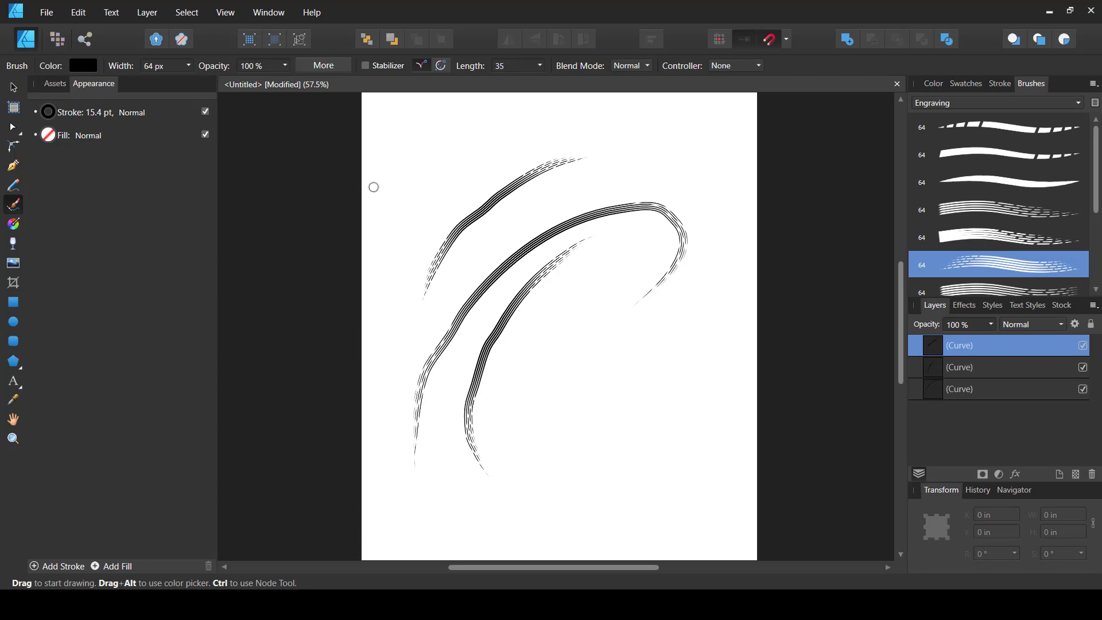
Step: Raise the brush width to 350.6 px and paint one thick stroke in the lower middle
click(188, 66)
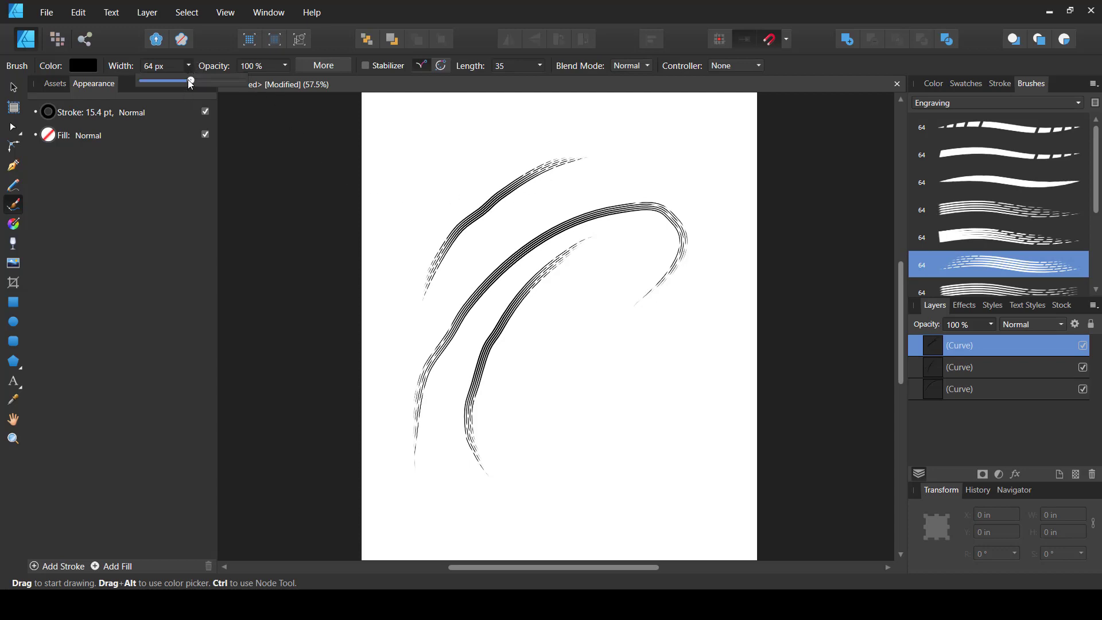
drag(205, 84, 225, 81)
mouse_move(515, 452)
mouse_down()
mouse_move(561, 333)
mouse_move(640, 295)
mouse_move(711, 343)
mouse_up()
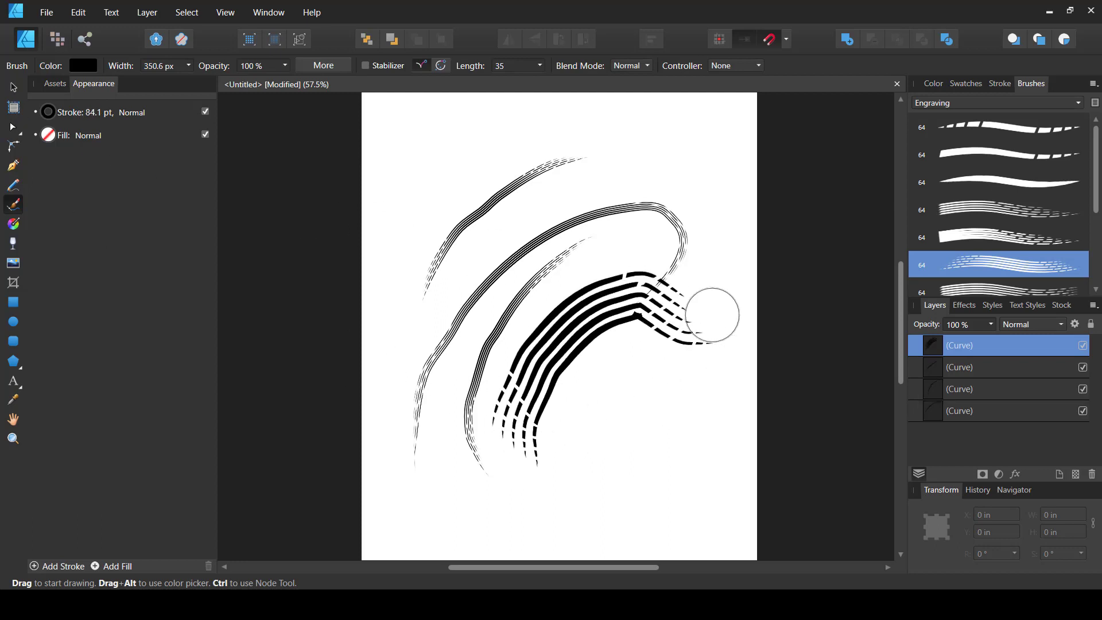
Step: Add a node to the thick stroke and pull it down into a rounded V
click(13, 127)
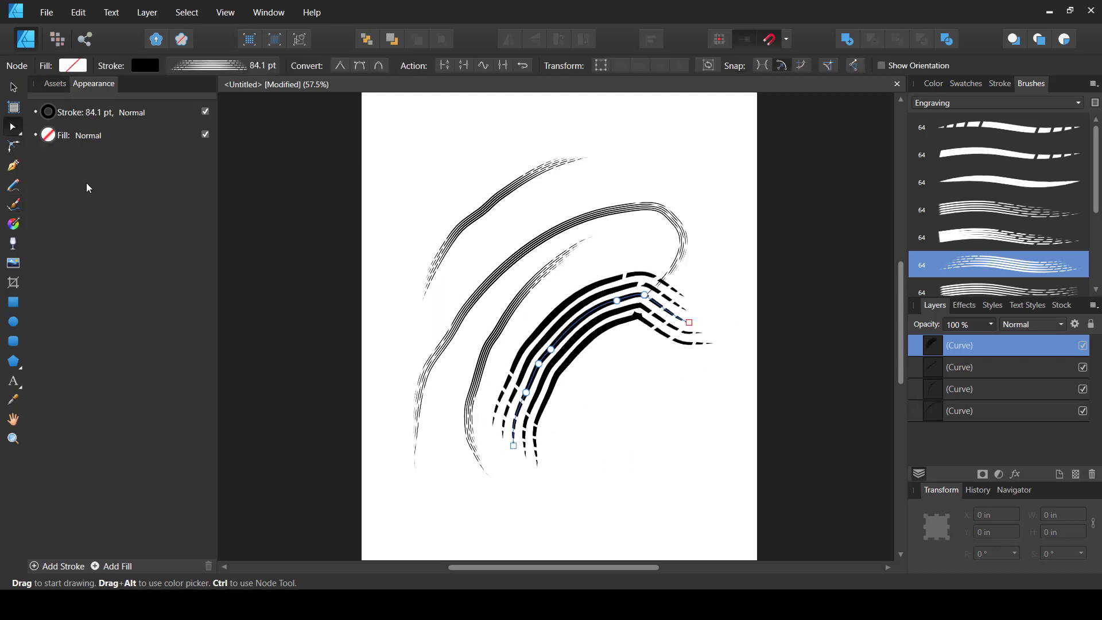
click(661, 304)
mouse_move(662, 305)
mouse_down()
mouse_move(651, 367)
mouse_move(670, 452)
mouse_move(734, 439)
mouse_up()
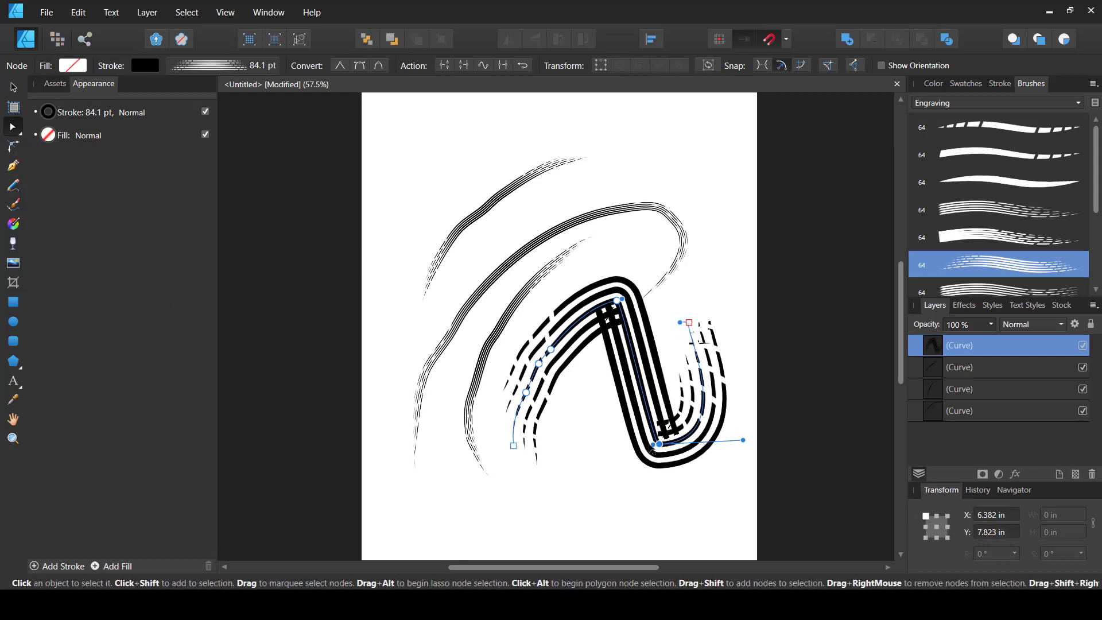
drag(650, 444, 584, 443)
drag(647, 456, 591, 448)
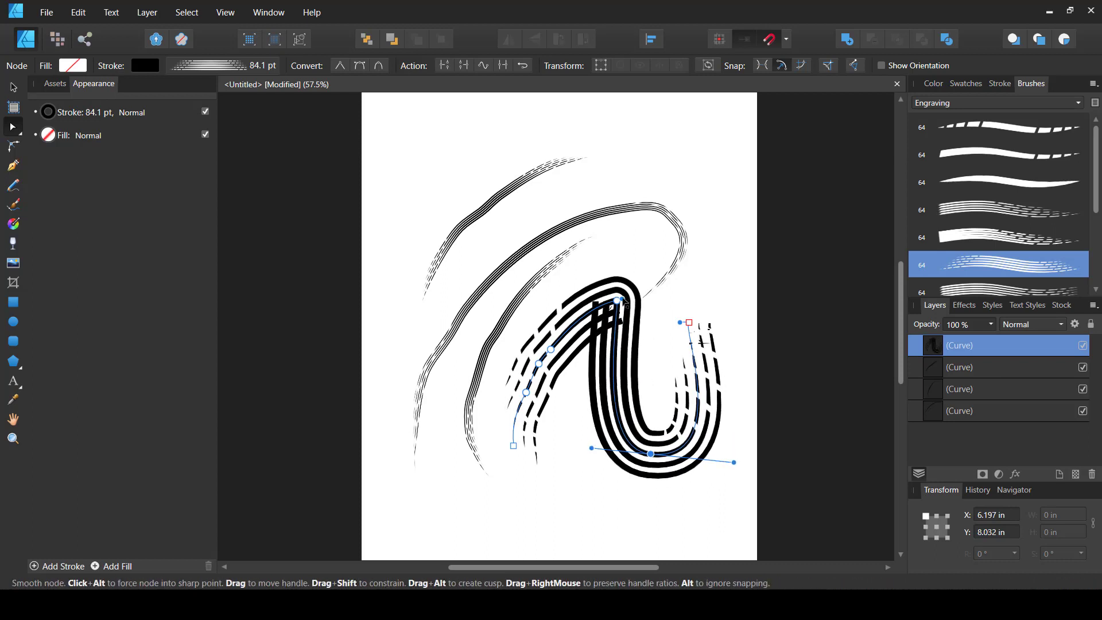
Step: Reshape the upper arch, delete the M-bend node, and lift the end node into a hook
drag(623, 299, 658, 363)
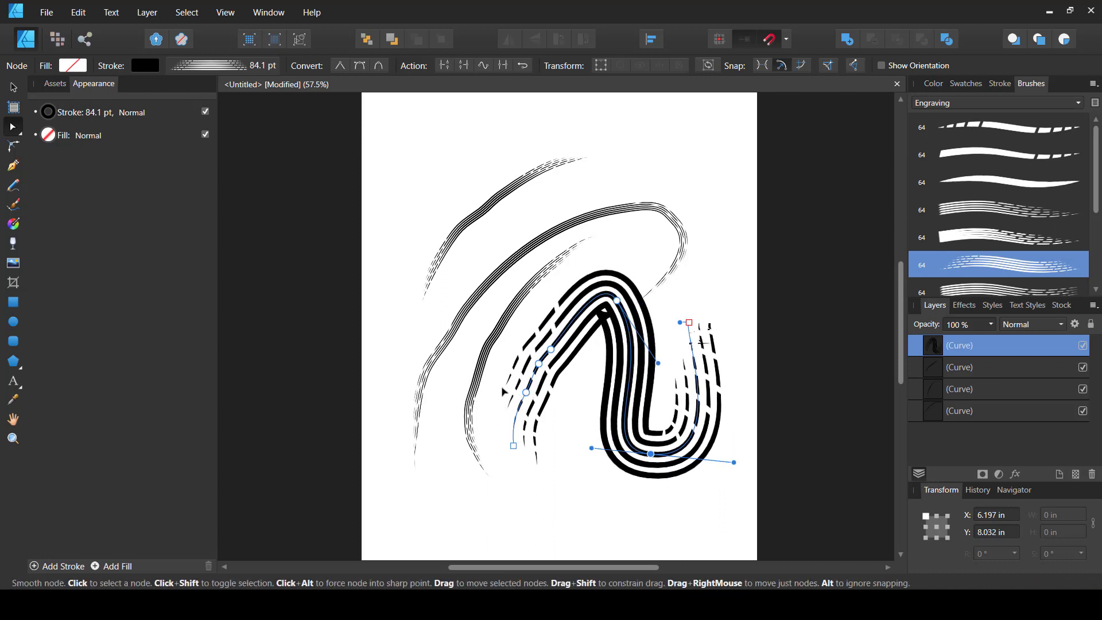
drag(526, 392, 482, 387)
drag(538, 363, 505, 320)
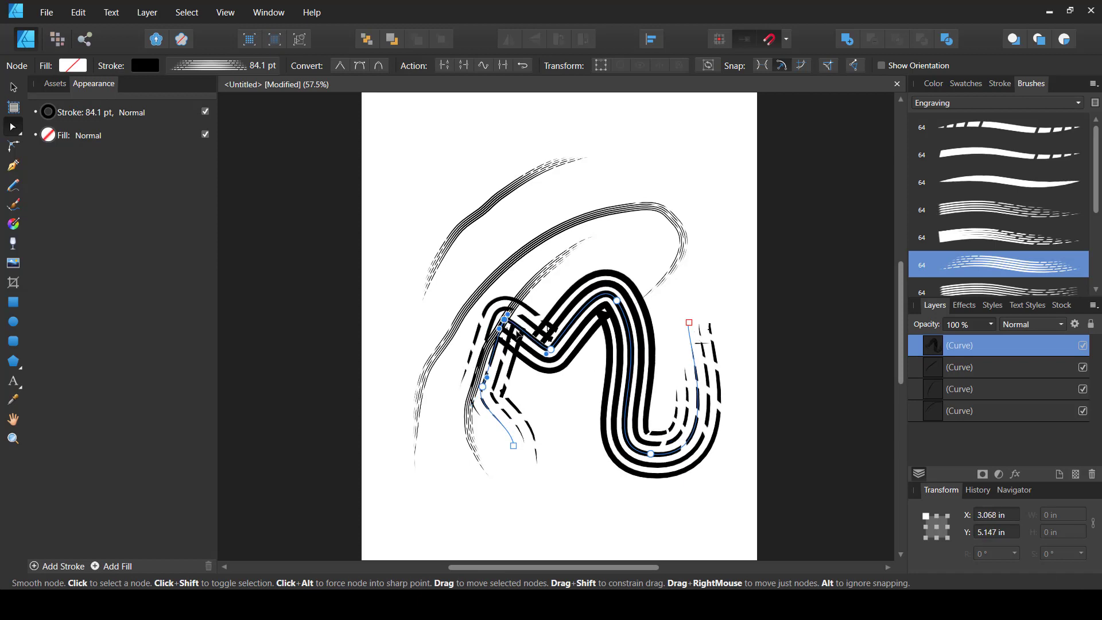
key(Delete)
key(Delete)
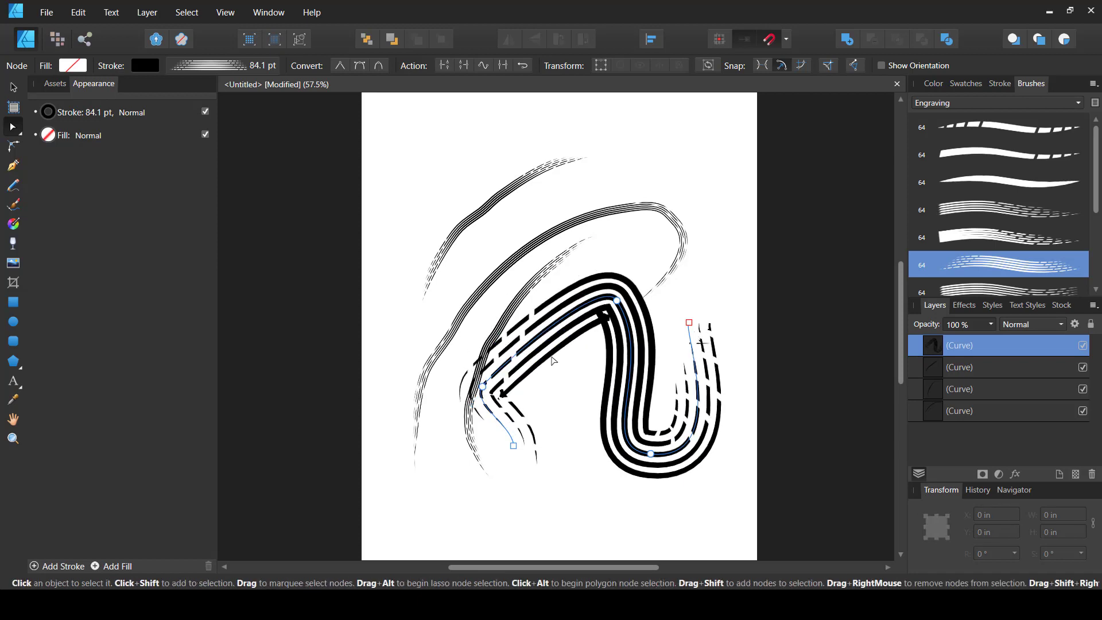
click(617, 301)
mouse_move(607, 283)
mouse_down()
mouse_move(541, 245)
mouse_move(585, 282)
mouse_up()
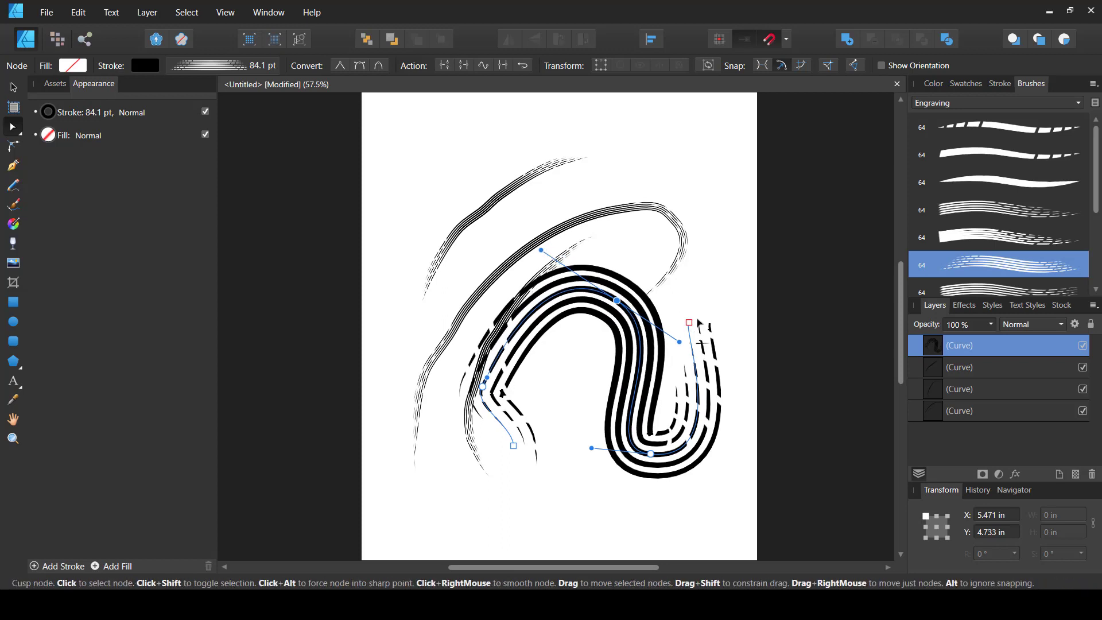
drag(689, 322, 727, 299)
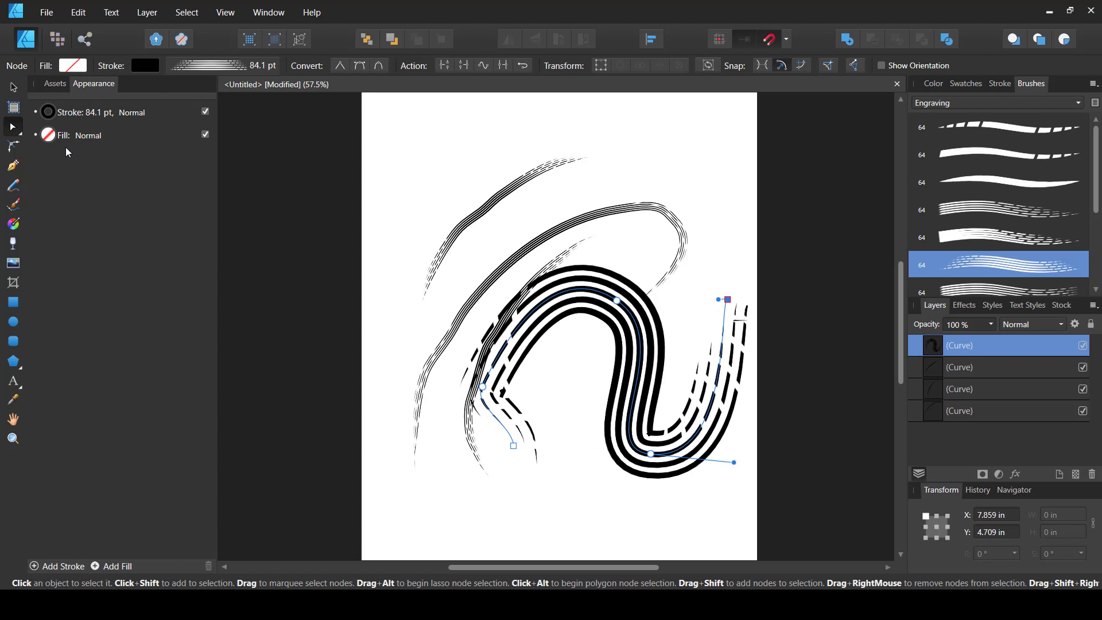
click(15, 206)
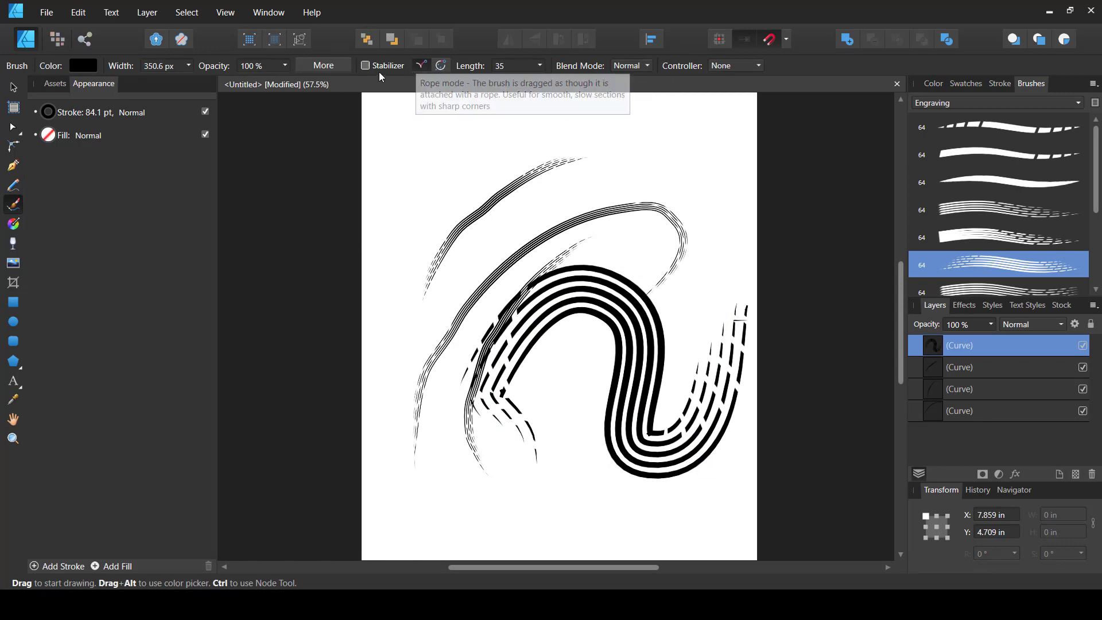
Step: Set the brush defaults to 55.9 px width and 49% size variance, keeping the Pressure controller
click(323, 64)
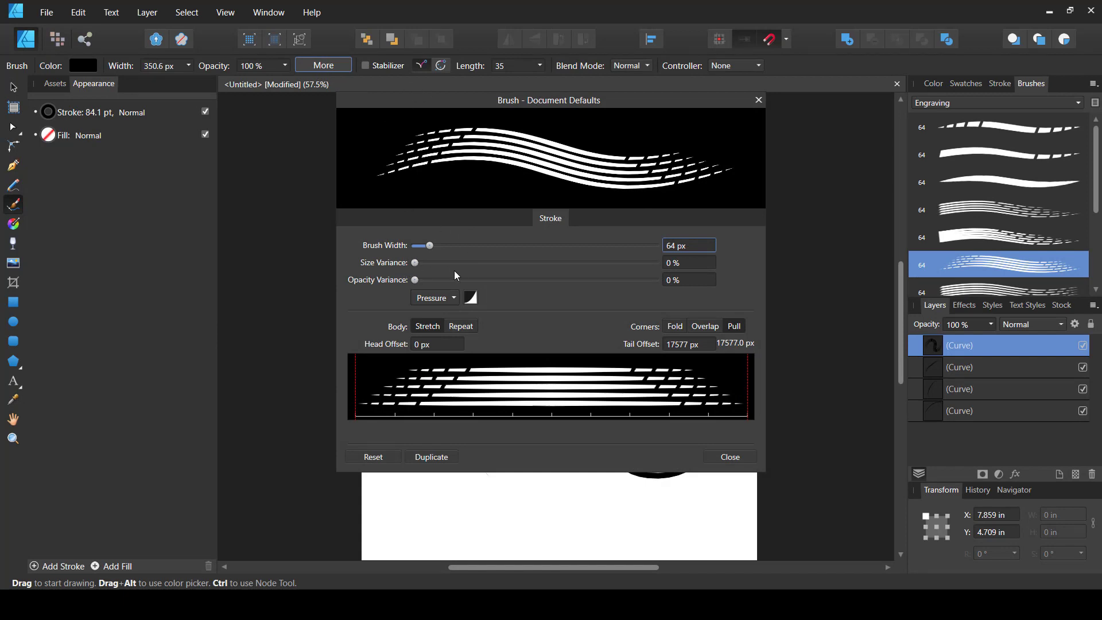
mouse_move(436, 244)
mouse_down()
mouse_move(426, 247)
mouse_move(494, 248)
mouse_move(424, 256)
mouse_move(419, 272)
mouse_move(543, 270)
mouse_move(475, 279)
mouse_up()
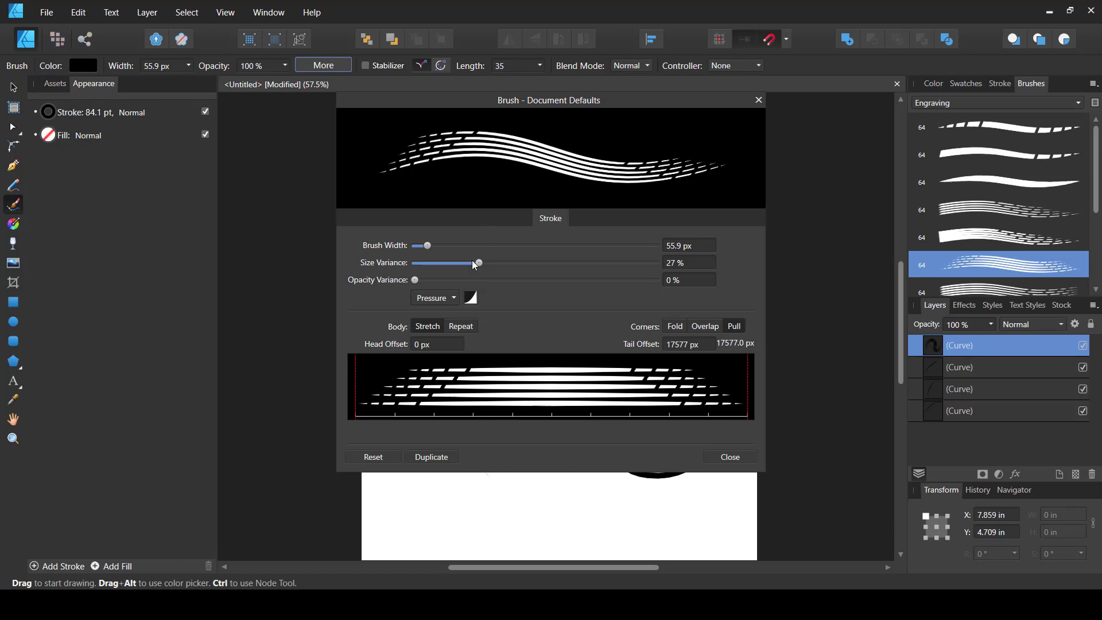
mouse_move(474, 262)
mouse_down()
mouse_move(580, 265)
mouse_move(495, 286)
mouse_up()
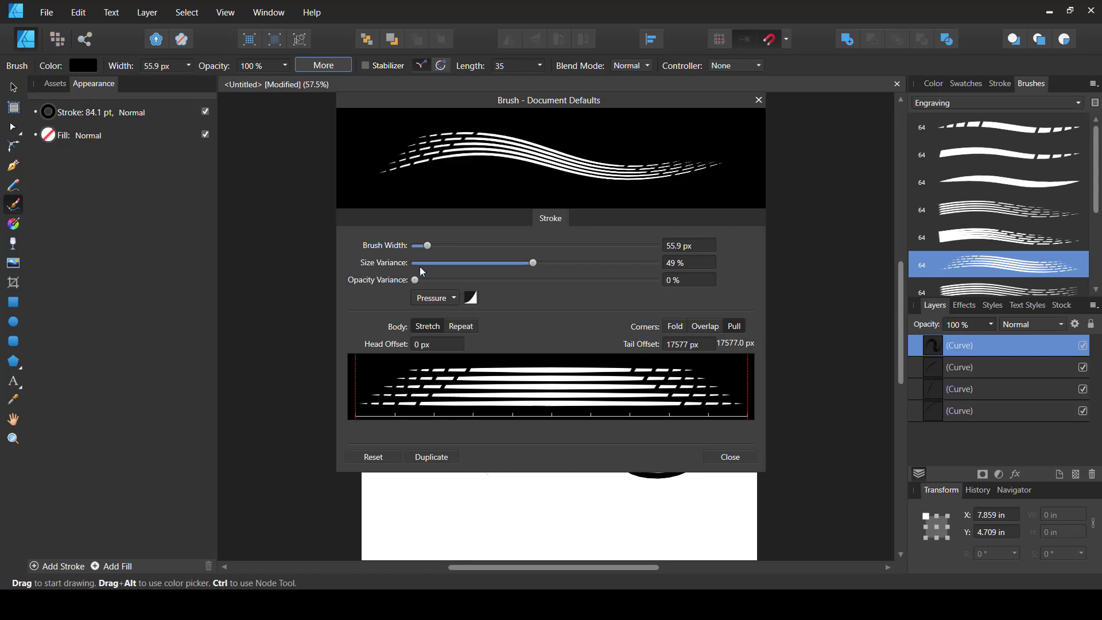
click(455, 299)
click(499, 304)
click(471, 298)
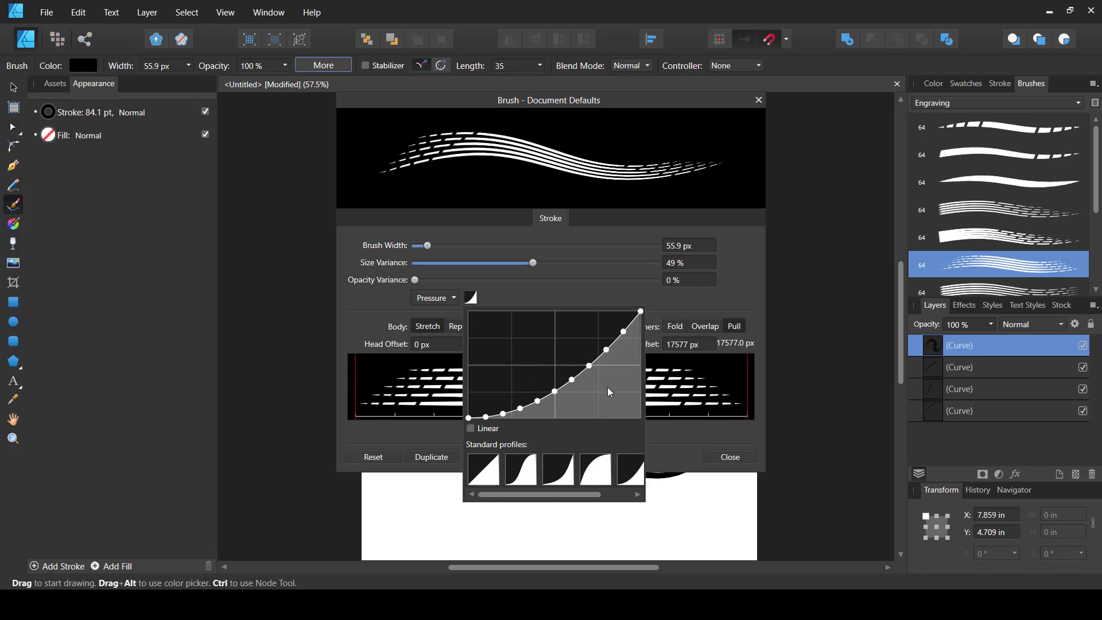
click(678, 306)
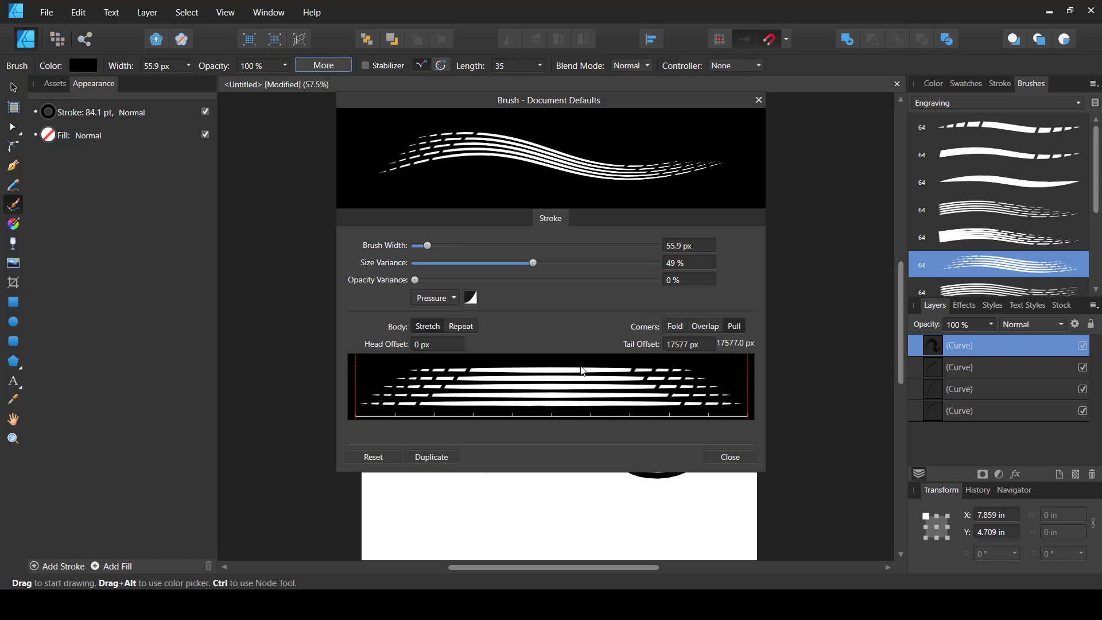
click(758, 100)
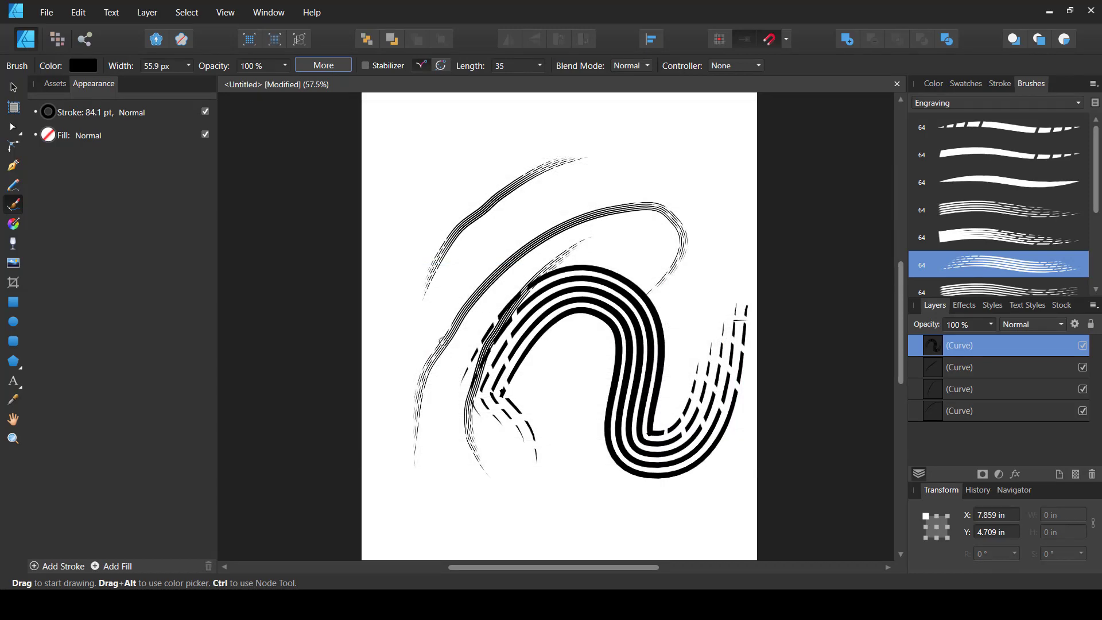
Step: Paint two test strokes, then marquee-select every curve on the page and delete them
mouse_move(391, 210)
mouse_down()
mouse_move(462, 152)
mouse_move(526, 131)
mouse_up()
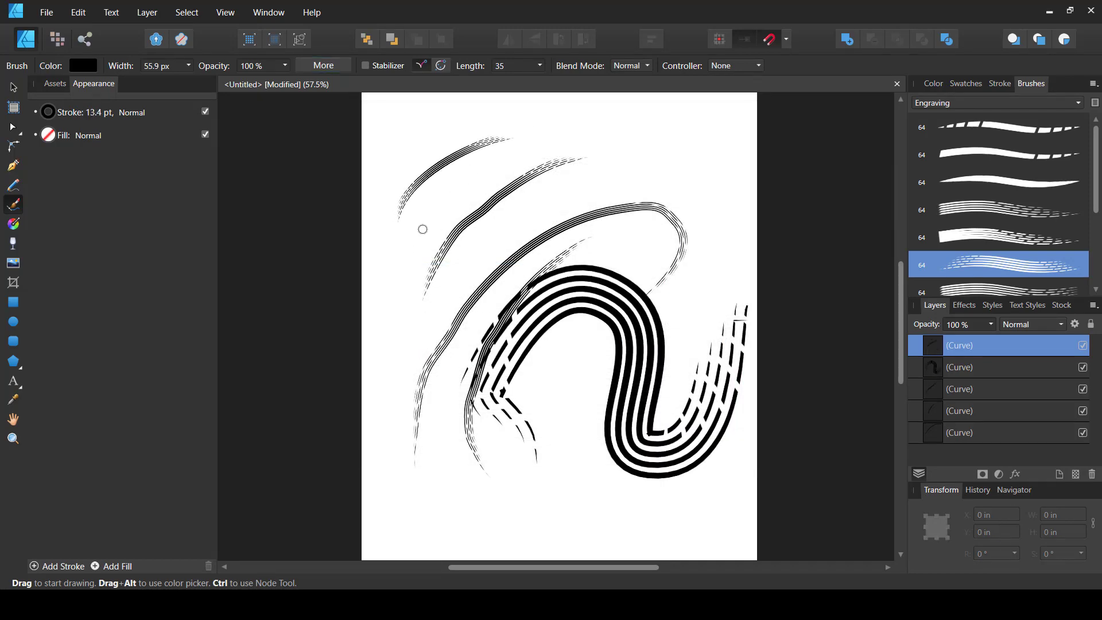
mouse_move(423, 228)
mouse_down()
mouse_move(488, 173)
mouse_move(597, 129)
mouse_up()
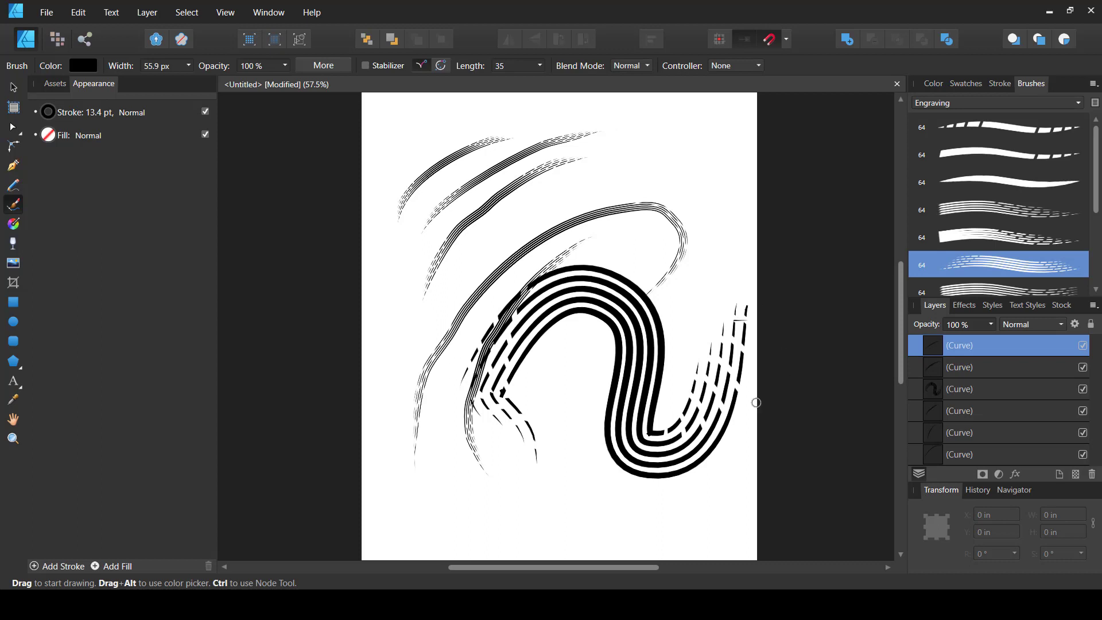
key(v)
mouse_move(406, 105)
mouse_down()
mouse_move(754, 505)
mouse_move(754, 551)
mouse_up()
key(Delete)
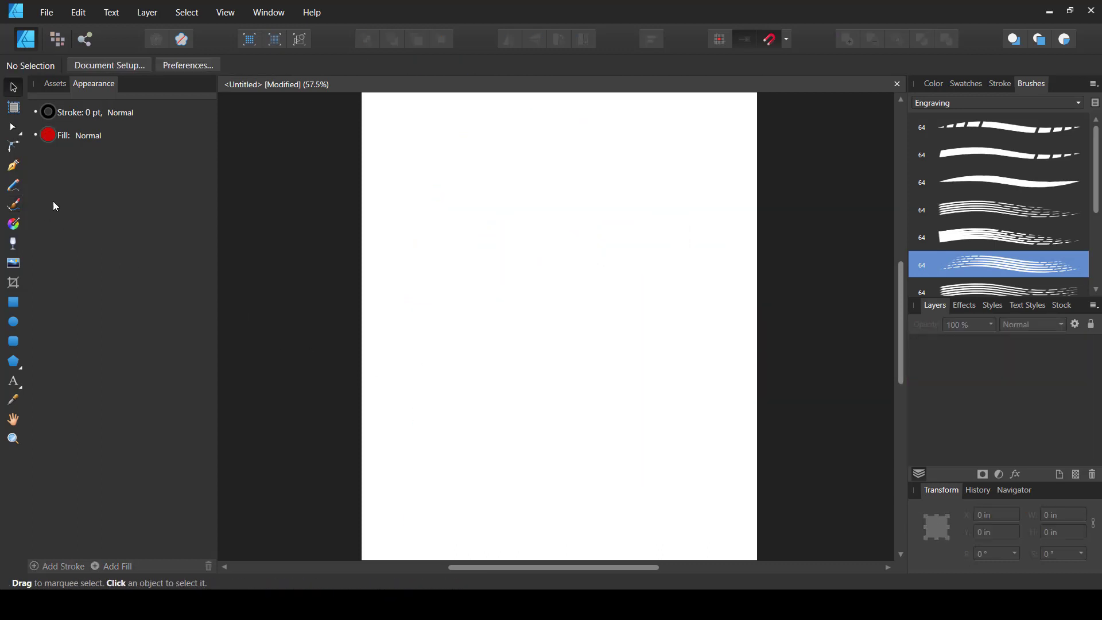
Step: Set the Vector Brush controller to Pressure and paint two test strokes
click(11, 208)
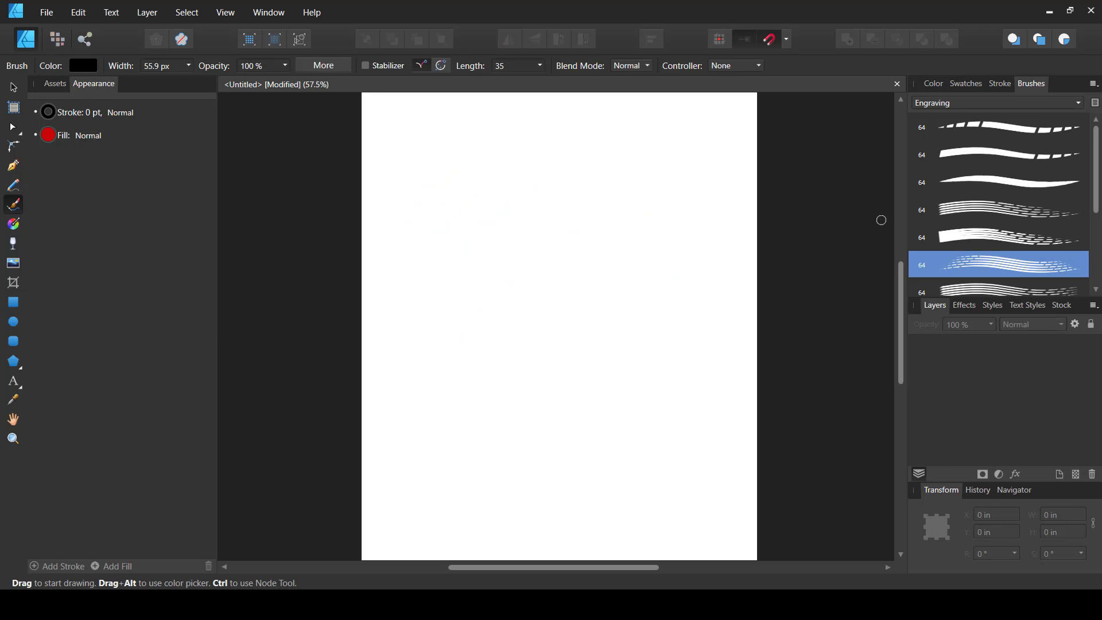
click(762, 67)
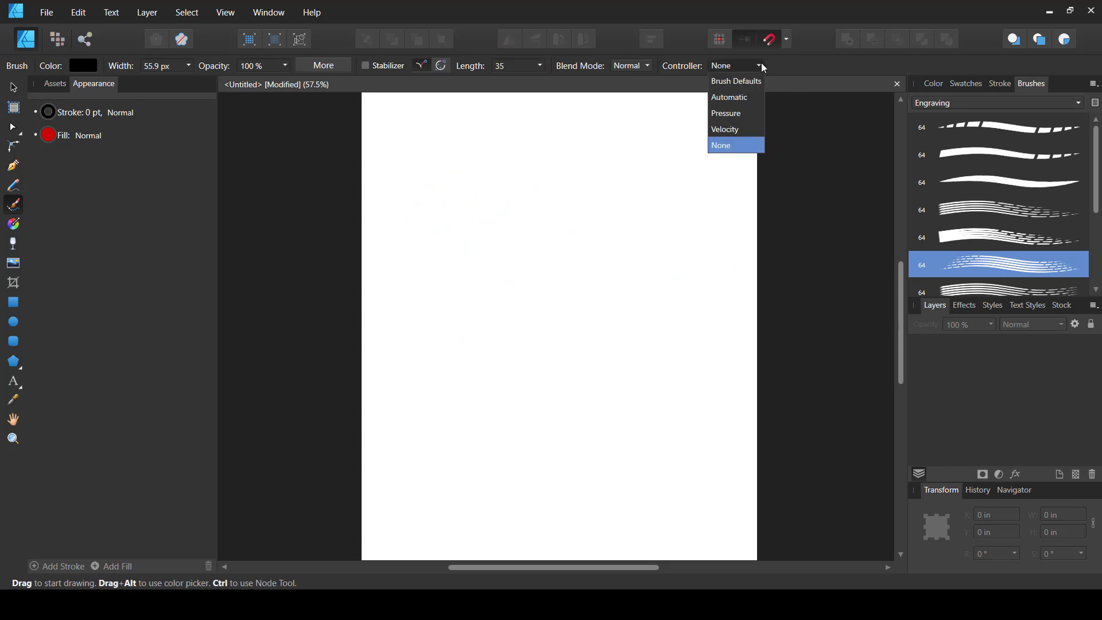
click(731, 119)
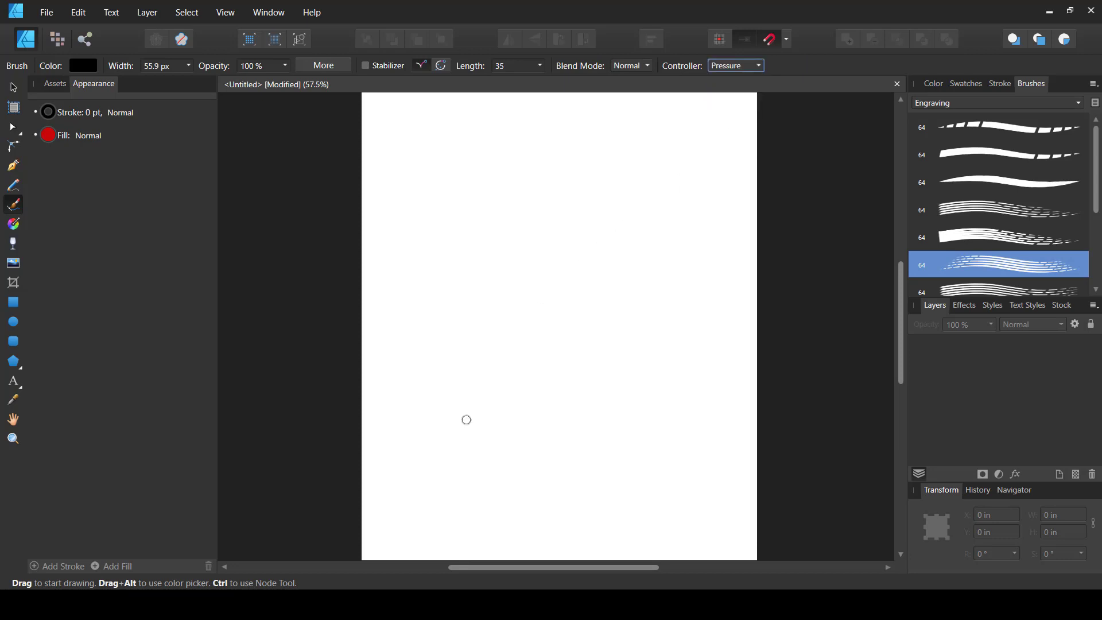
mouse_move(436, 441)
mouse_down()
mouse_move(496, 315)
mouse_move(513, 308)
mouse_up()
mouse_move(456, 457)
mouse_down()
mouse_move(624, 233)
mouse_move(678, 198)
mouse_up()
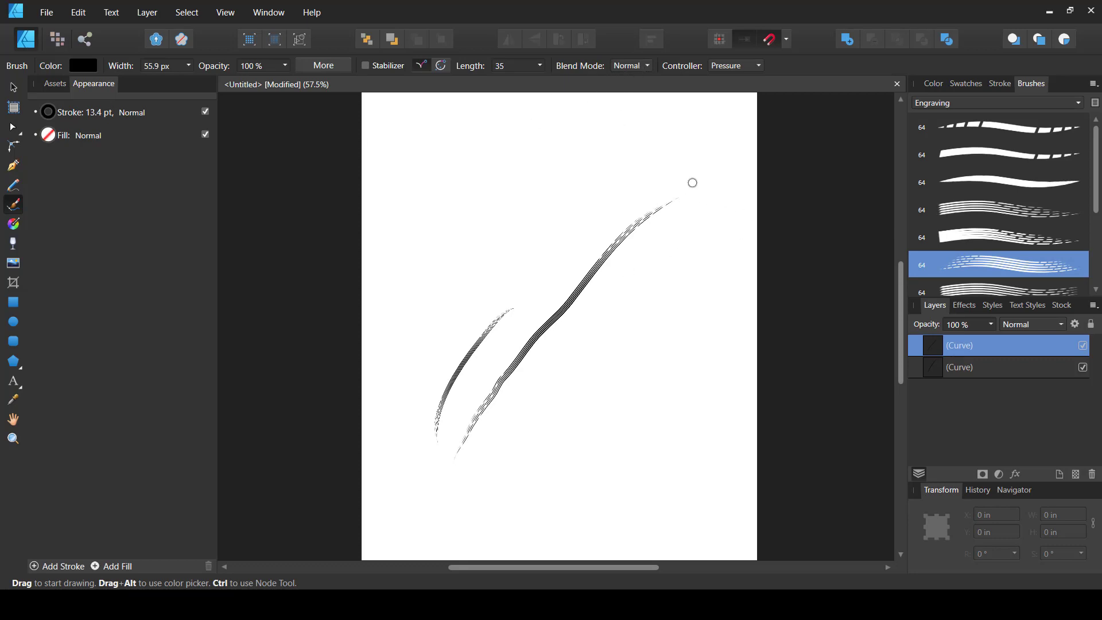
Step: Marquee-select both test strokes and delete them
key(v)
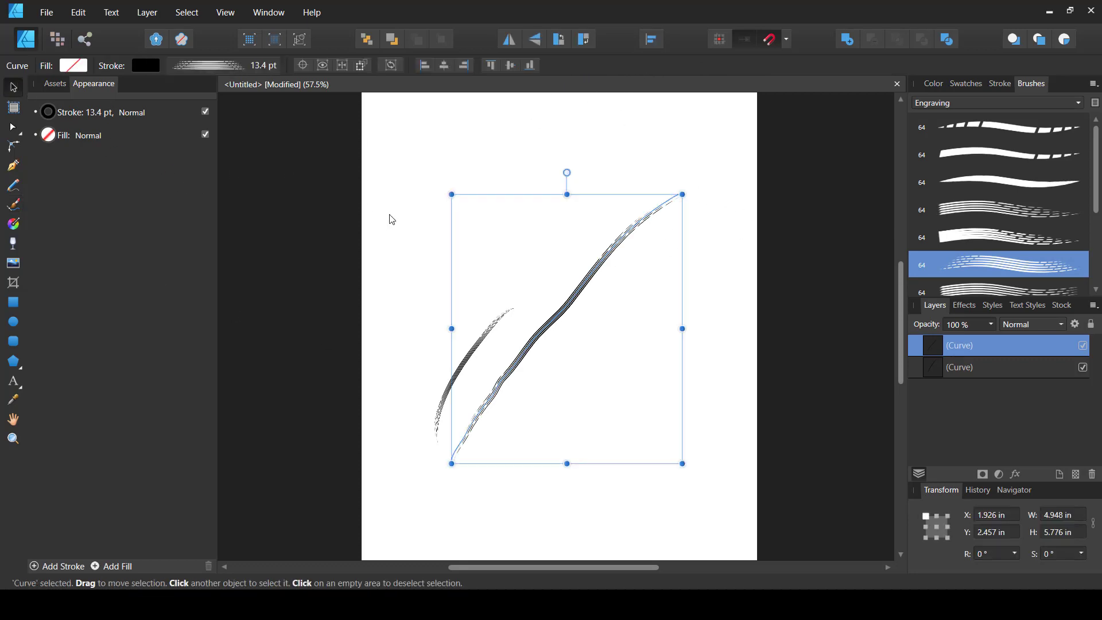
drag(364, 189, 752, 508)
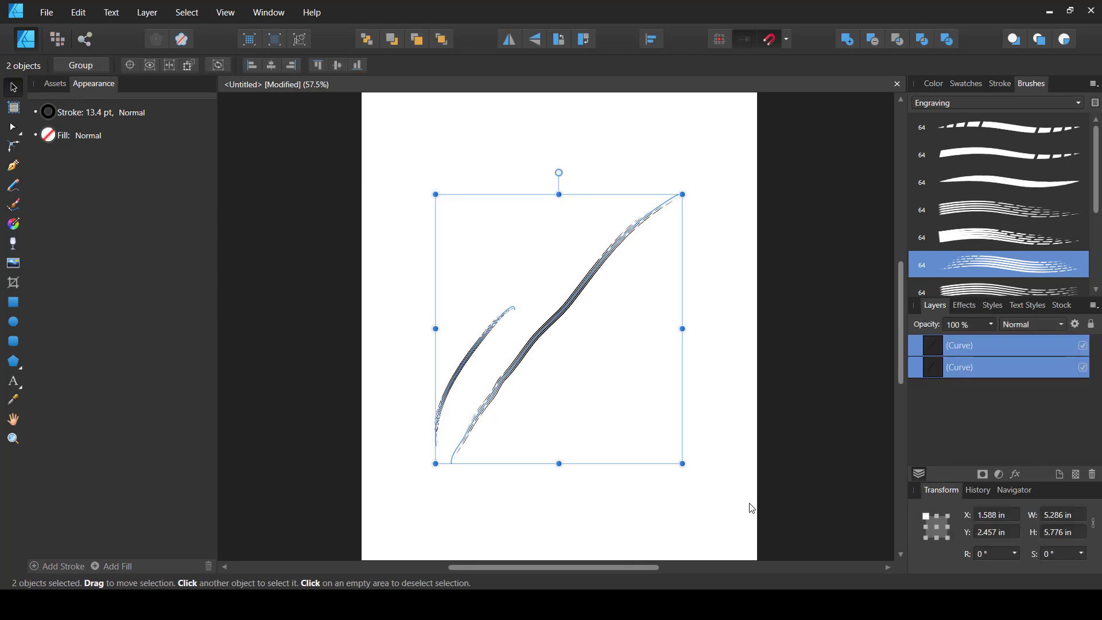
key(Delete)
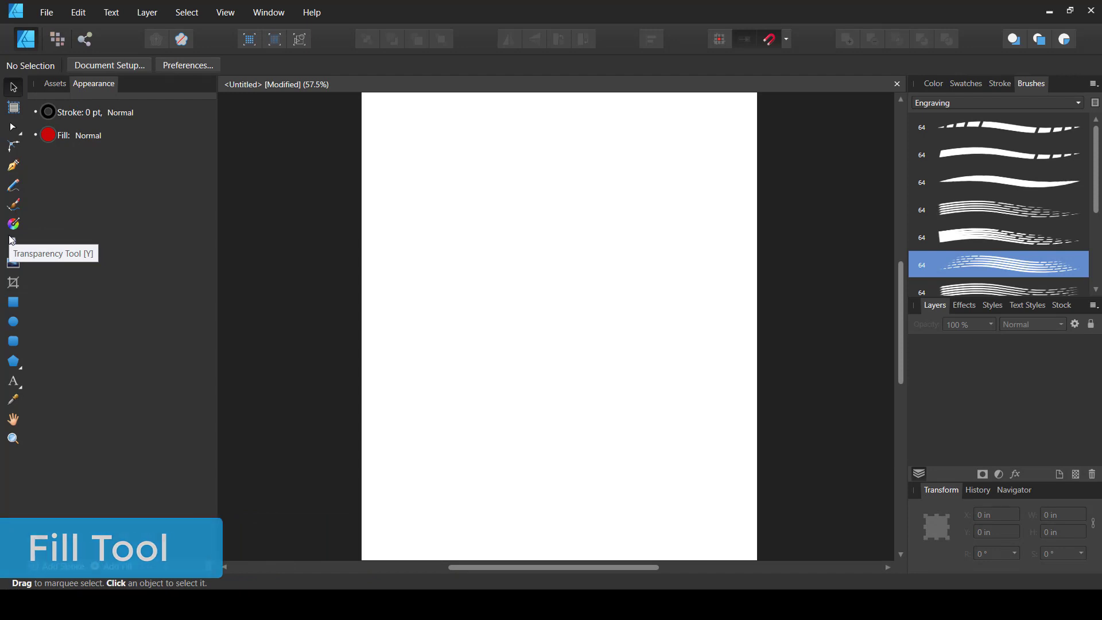
Step: Collapse the Brushes panel and pen-draw a closed wavy path of seven smooth curved nodes
click(1031, 84)
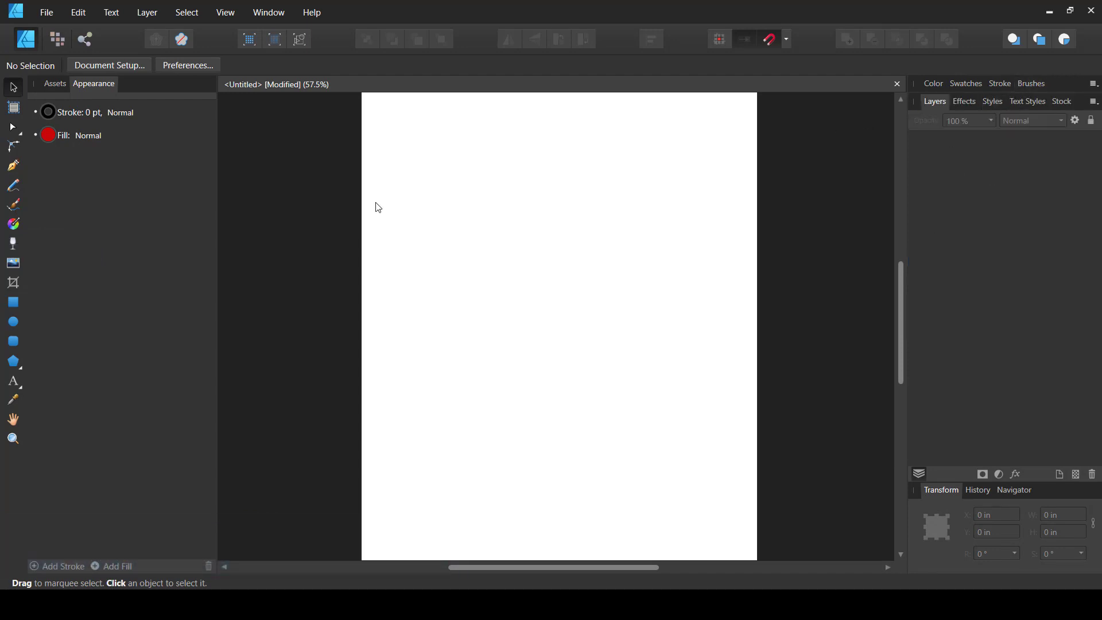
click(14, 224)
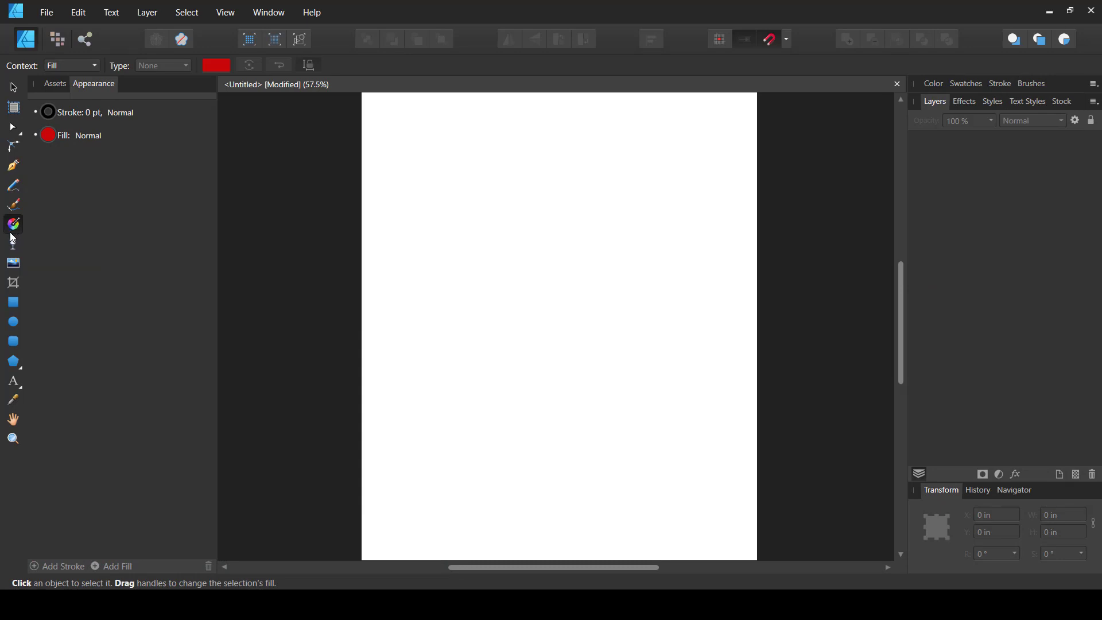
click(13, 166)
click(468, 332)
drag(592, 172, 622, 170)
drag(665, 286, 583, 344)
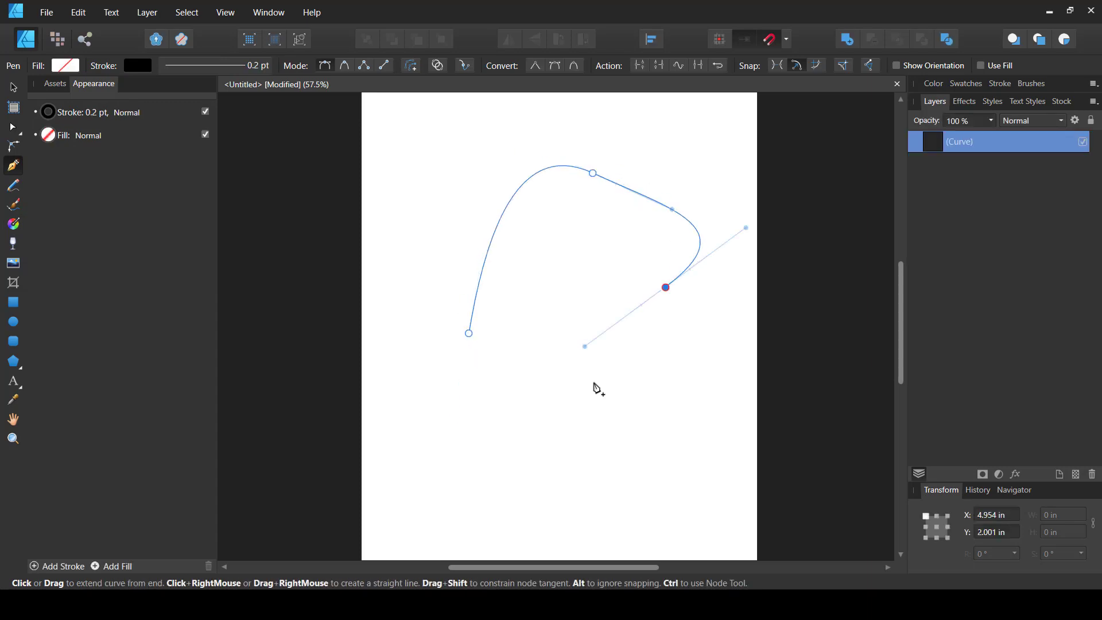
drag(597, 442, 507, 430)
drag(552, 296, 530, 273)
drag(507, 321, 488, 371)
drag(447, 456, 416, 393)
click(469, 333)
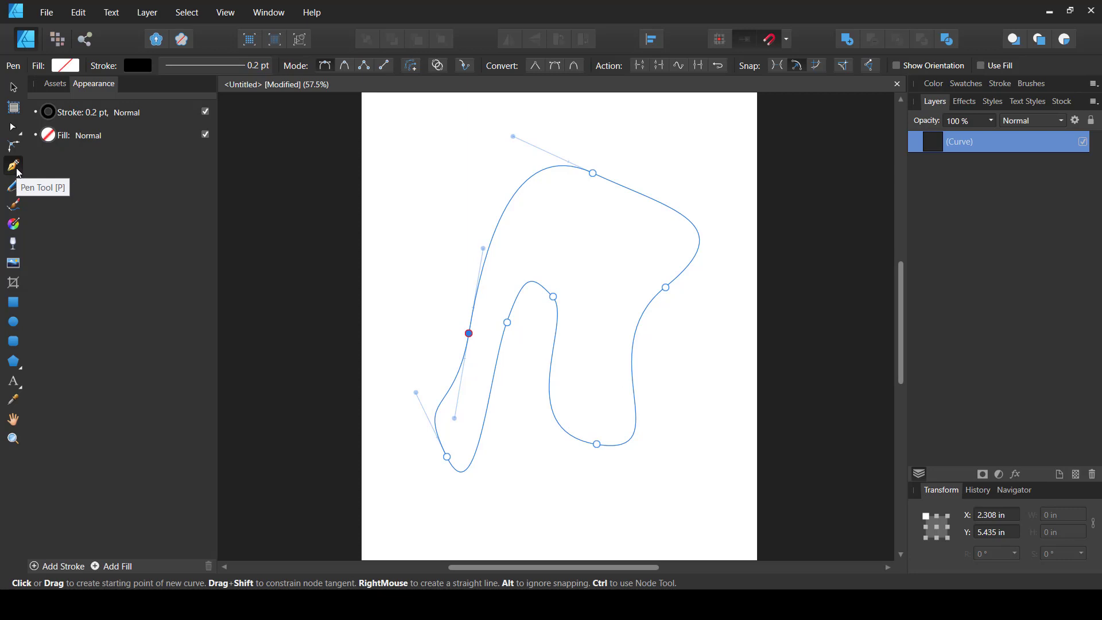
Step: Fill the blob with yellow from the colour wheel, then change it to blue with HSL sliders
click(64, 67)
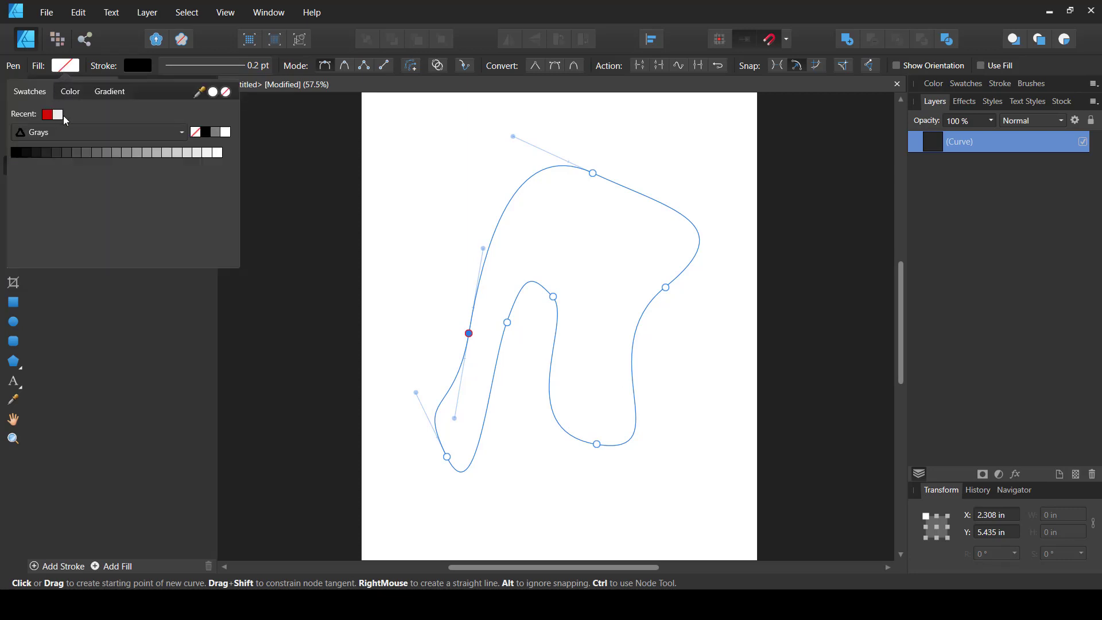
click(68, 91)
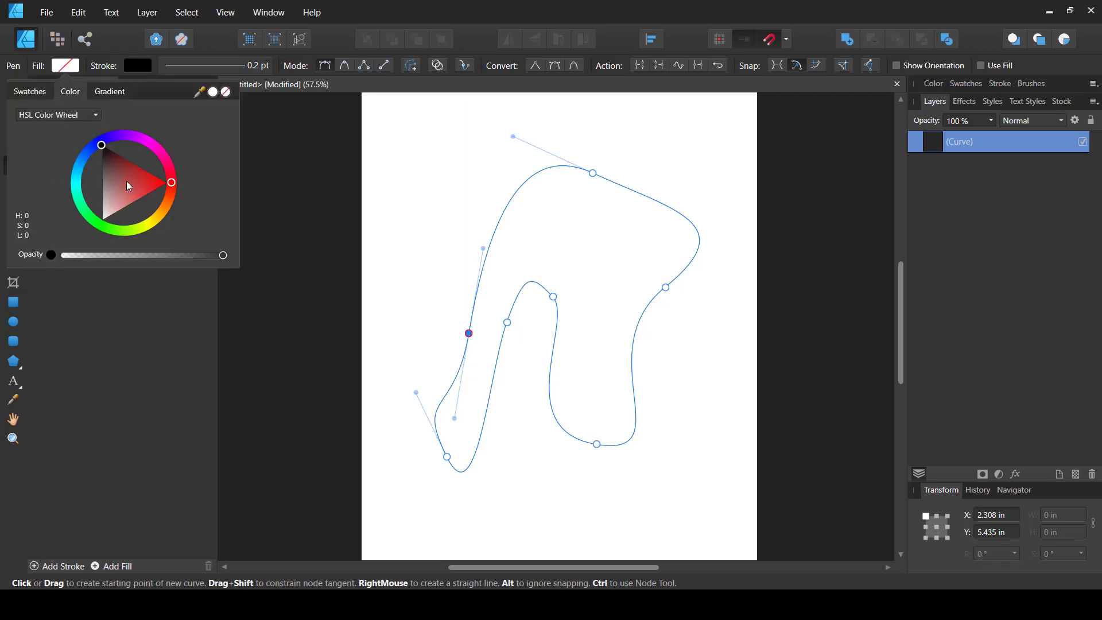
drag(127, 184, 145, 236)
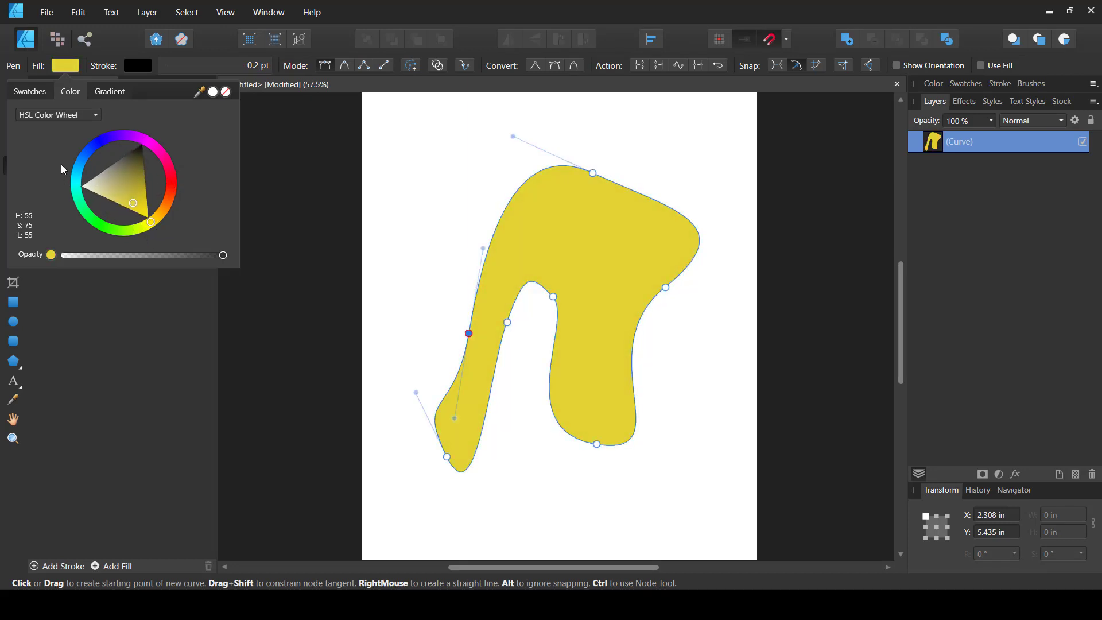
click(66, 111)
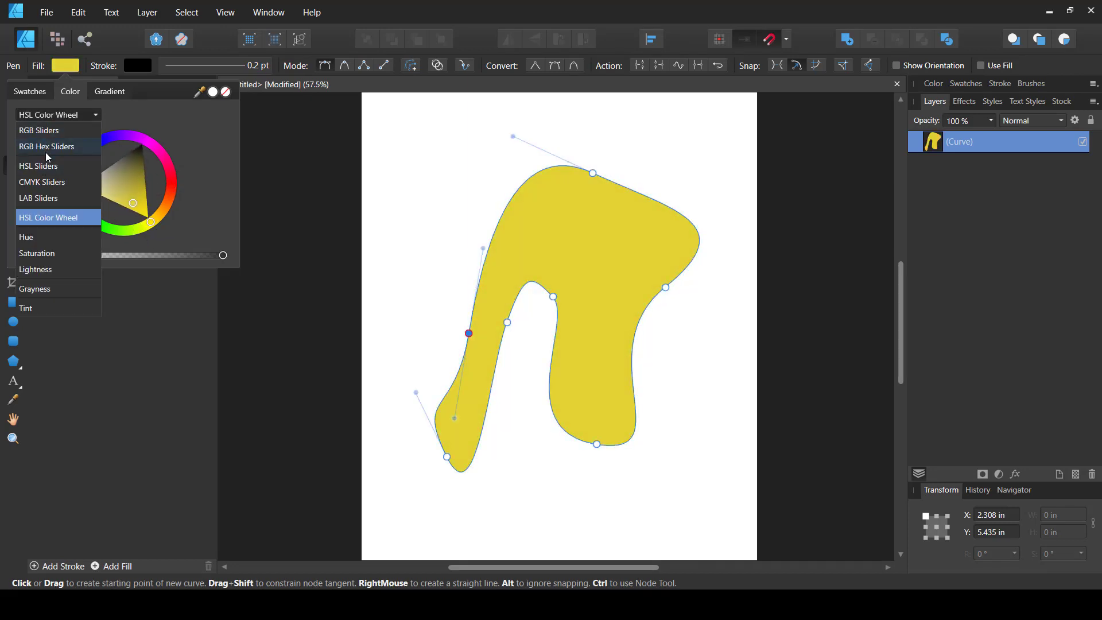
click(41, 166)
drag(55, 136, 142, 141)
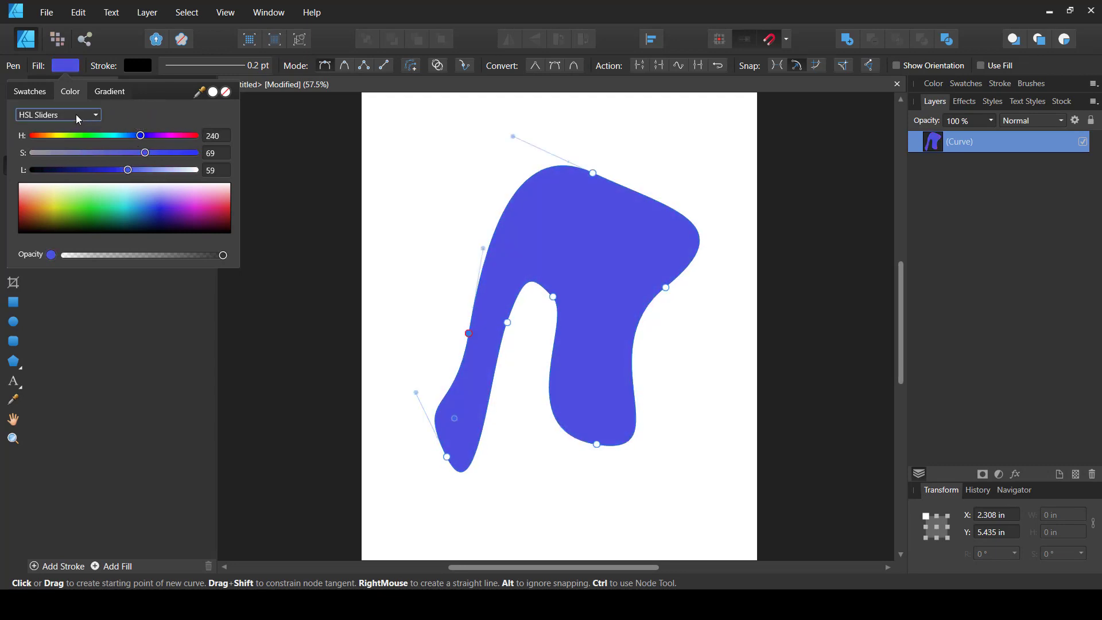
Step: Switch back to the HSL wheel and set the fill to golden orange (HSL 39, 81, 43)
click(94, 114)
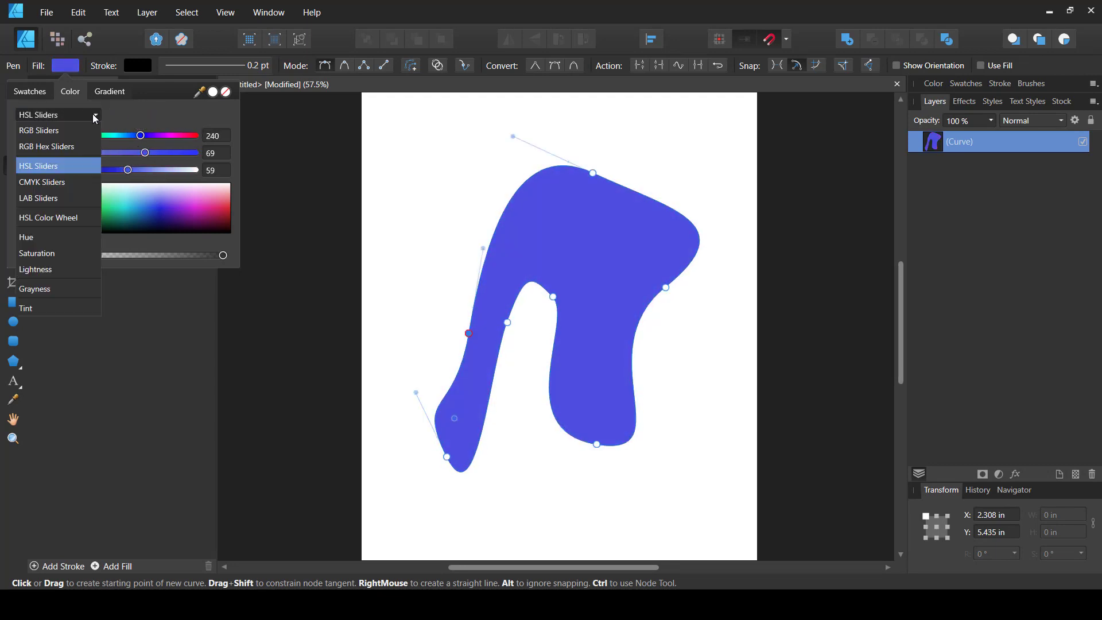
click(38, 217)
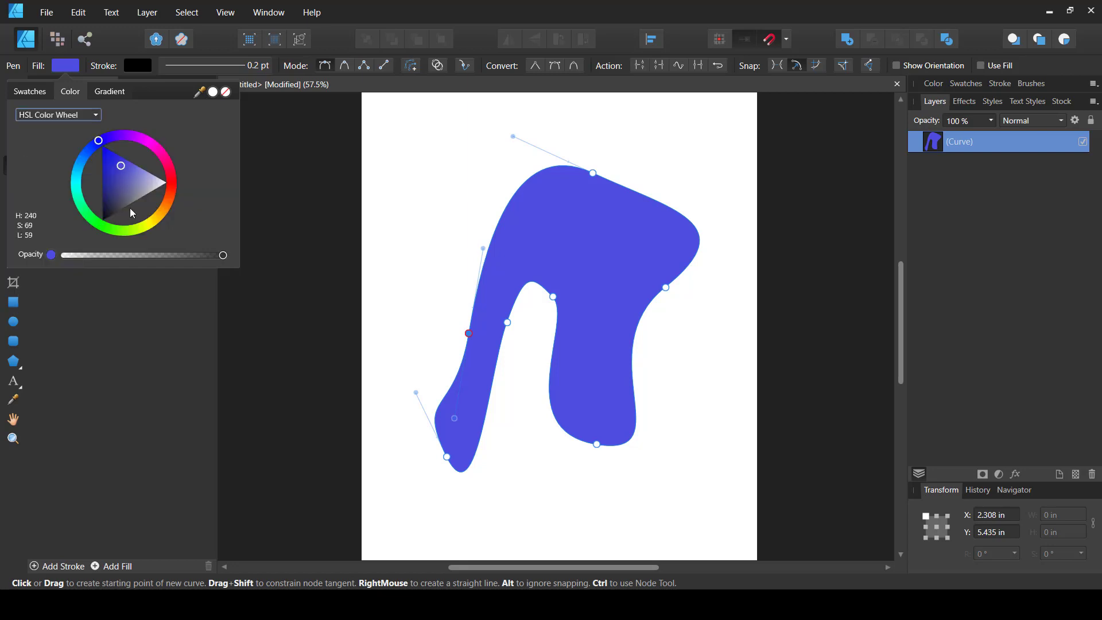
mouse_move(120, 172)
mouse_down()
mouse_move(140, 173)
mouse_move(170, 219)
mouse_move(149, 193)
mouse_move(108, 246)
mouse_move(138, 183)
mouse_up()
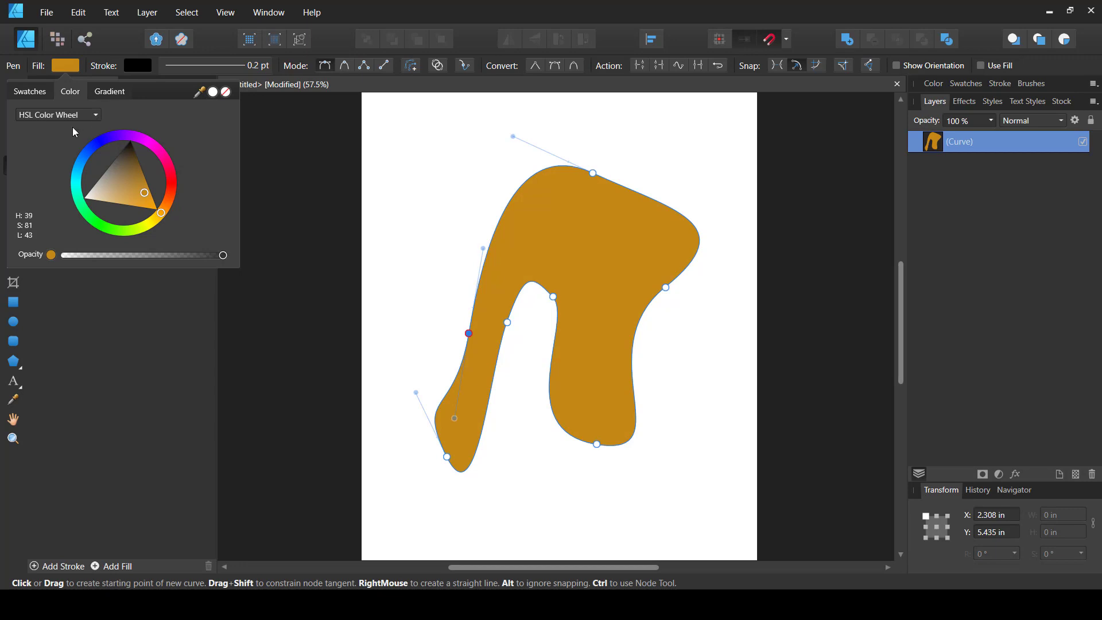
click(107, 97)
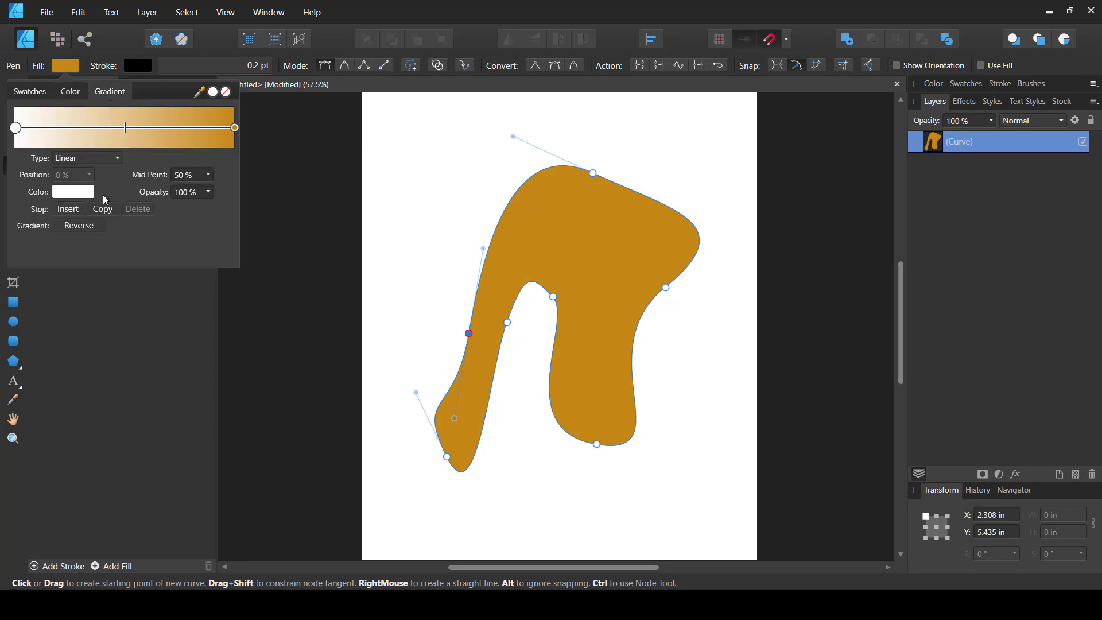
Step: Set the gradient's starting colour stop to purple
click(115, 136)
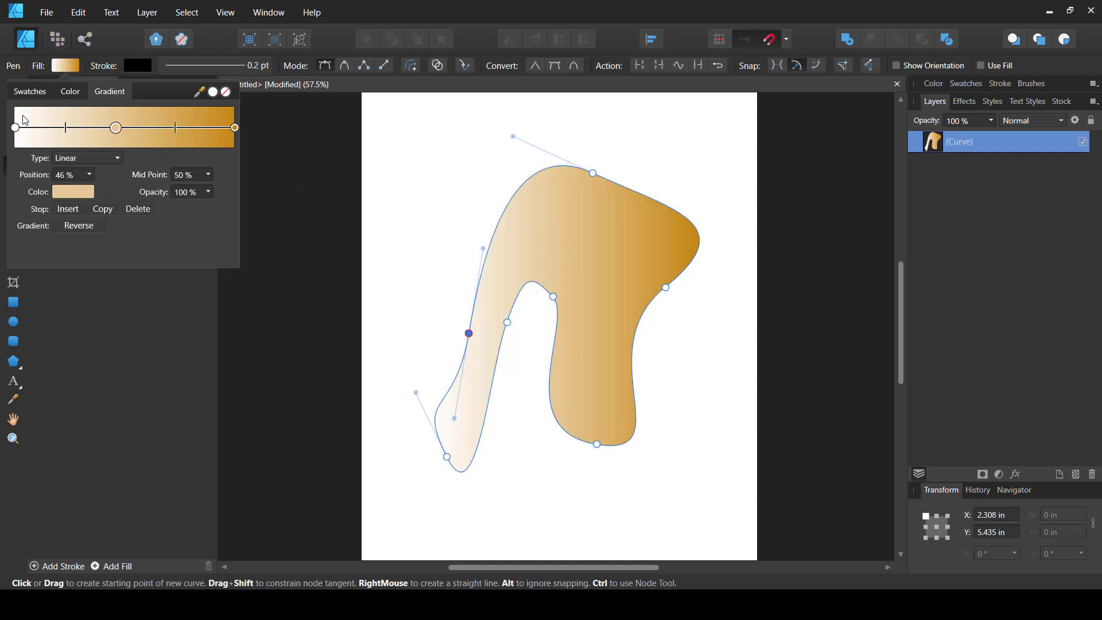
drag(117, 128, 112, 184)
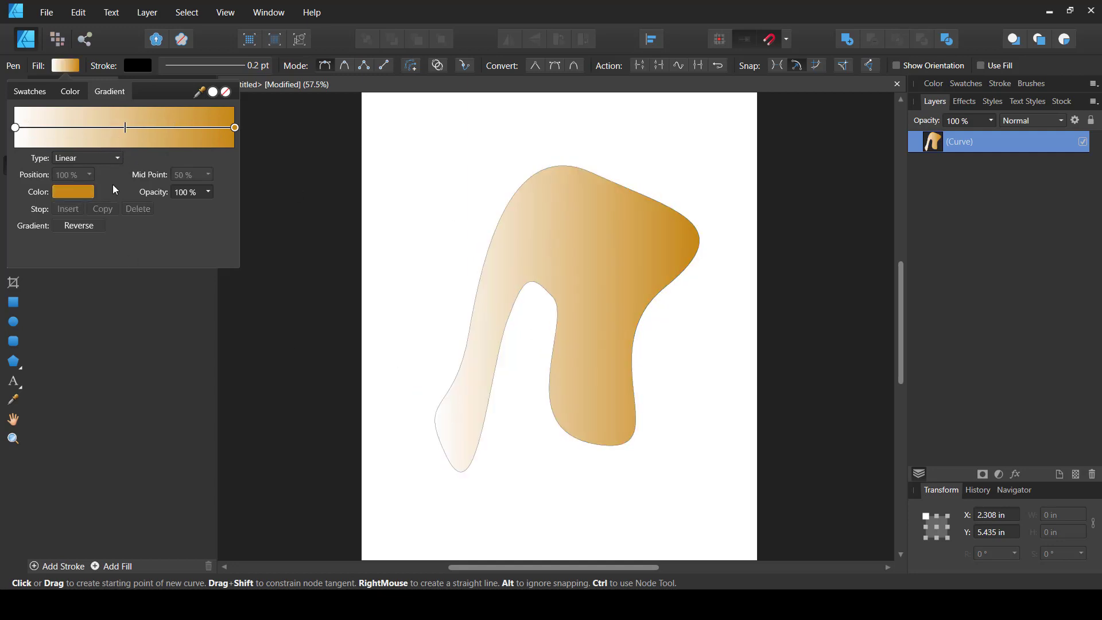
click(15, 128)
click(73, 192)
click(139, 289)
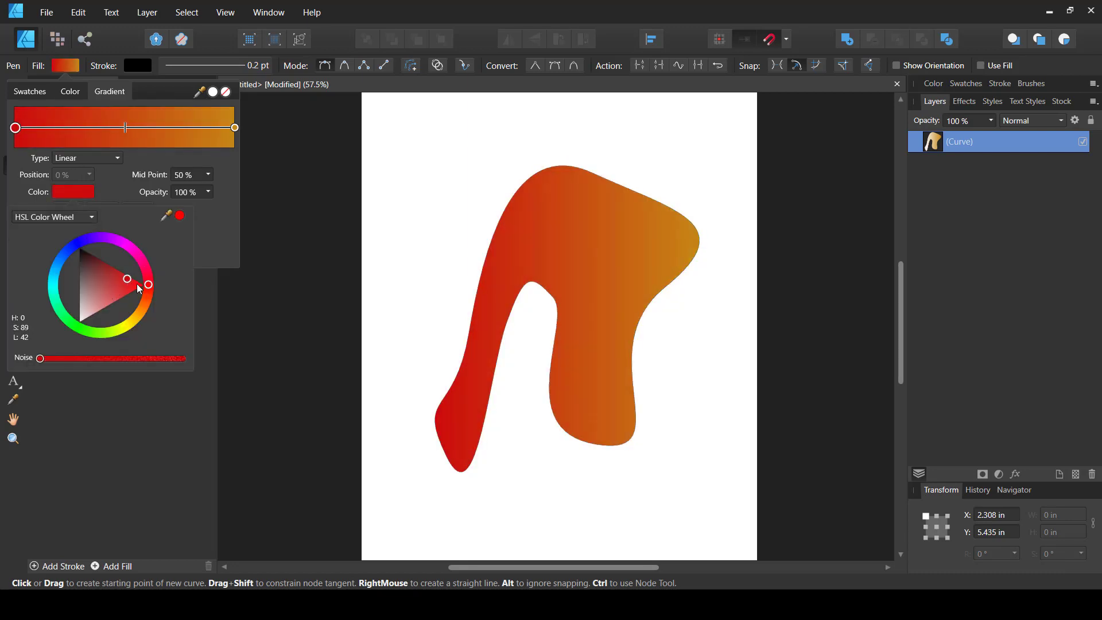
mouse_move(148, 287)
mouse_down()
mouse_move(141, 321)
mouse_move(146, 301)
mouse_move(100, 261)
mouse_up()
click(101, 253)
click(105, 235)
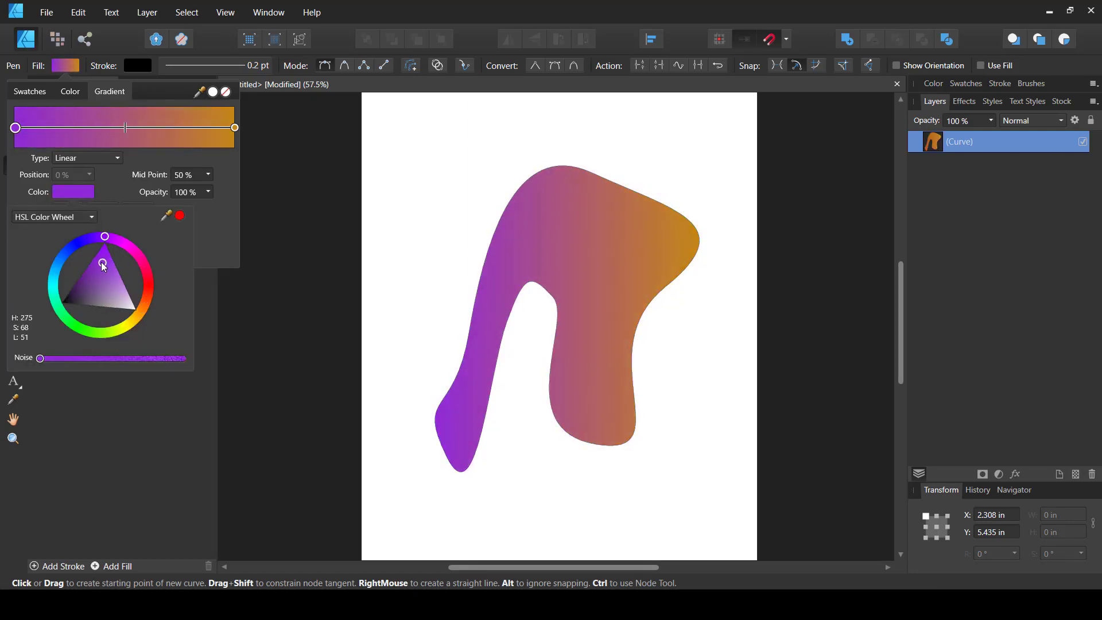
click(113, 133)
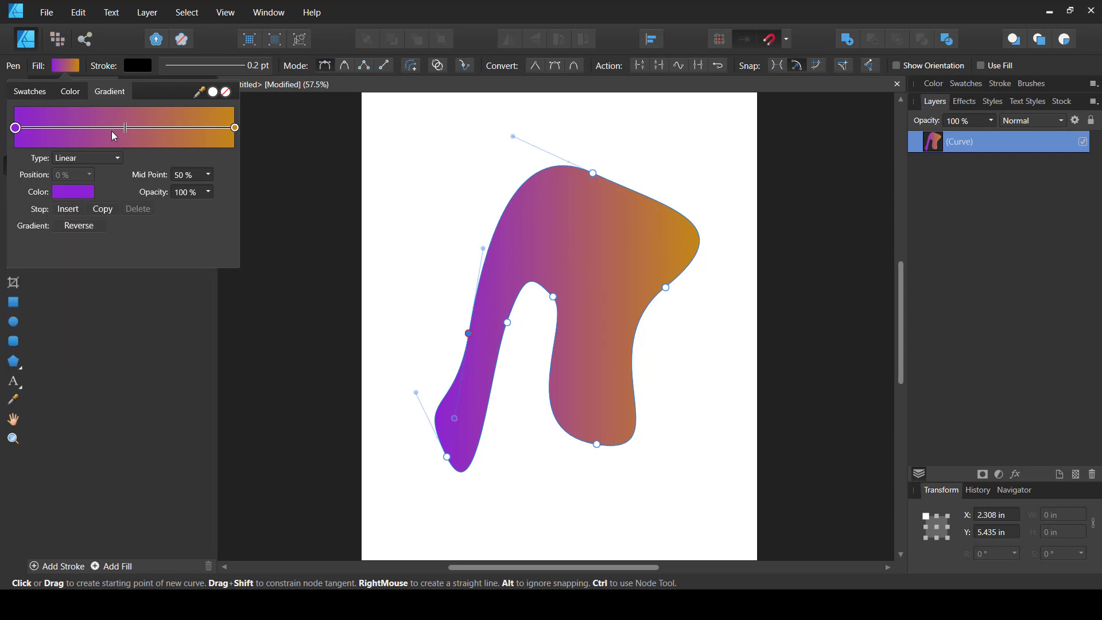
Step: Add a pink middle stop at 45% on the gradient
click(114, 129)
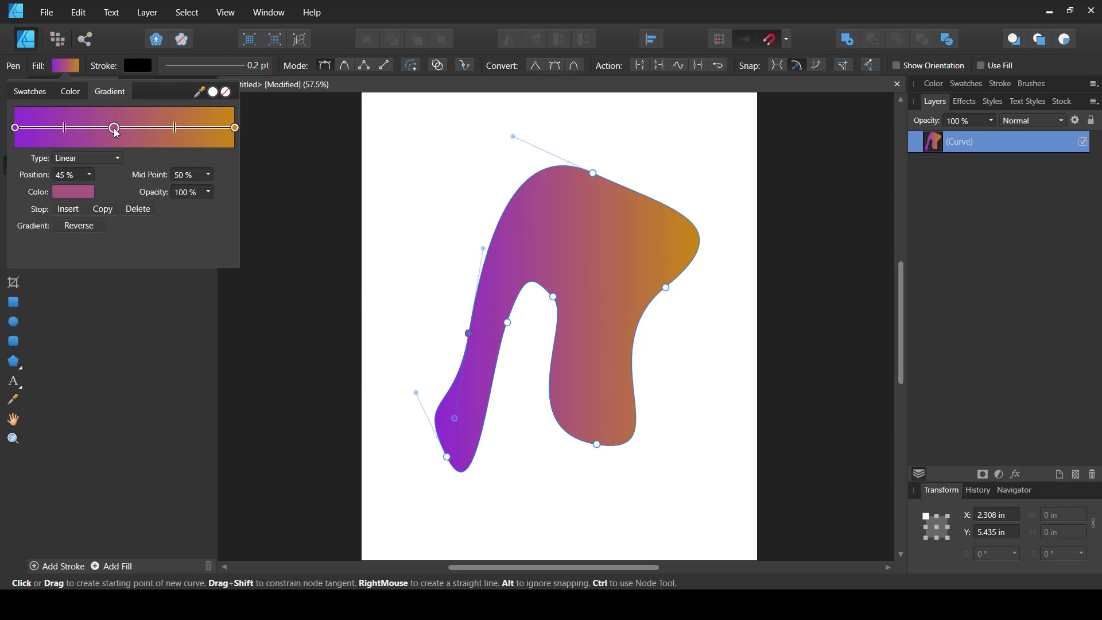
click(72, 191)
click(137, 323)
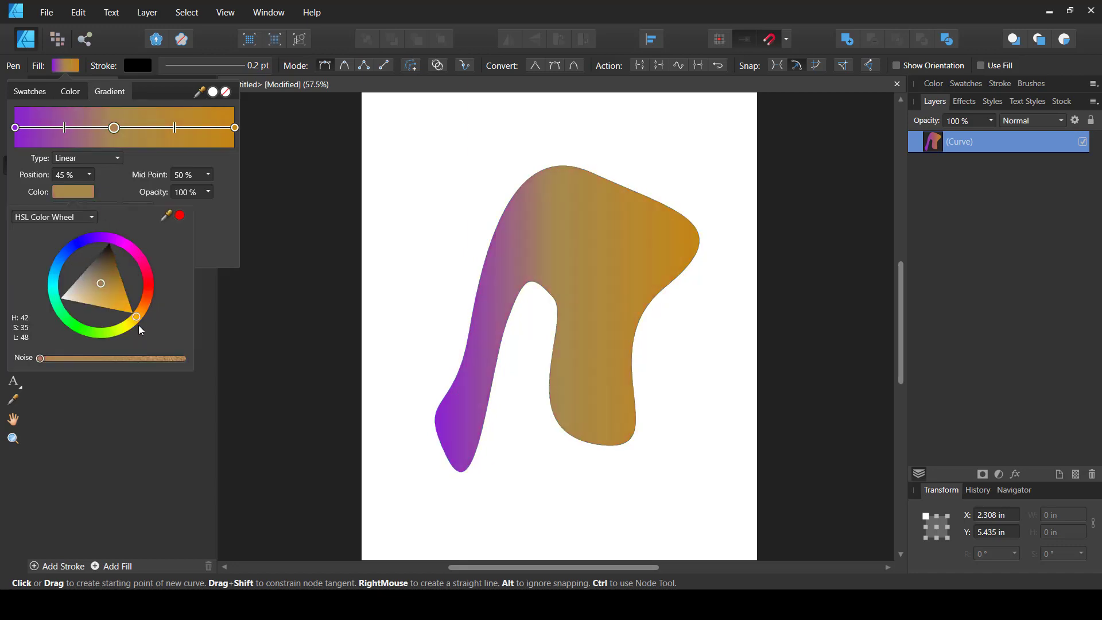
drag(144, 310, 162, 264)
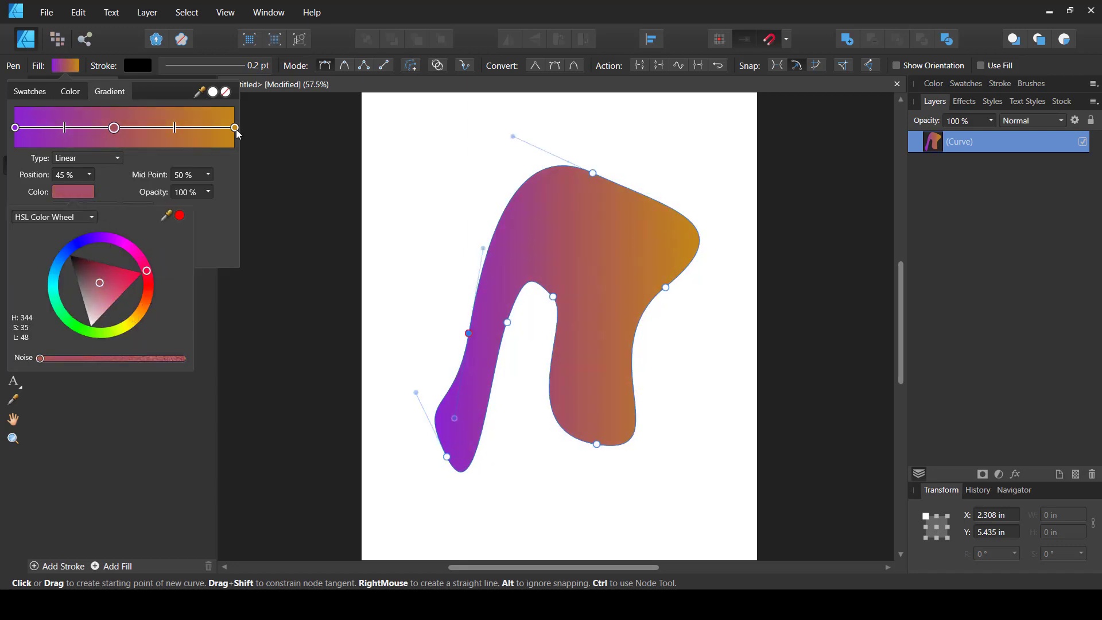
click(154, 159)
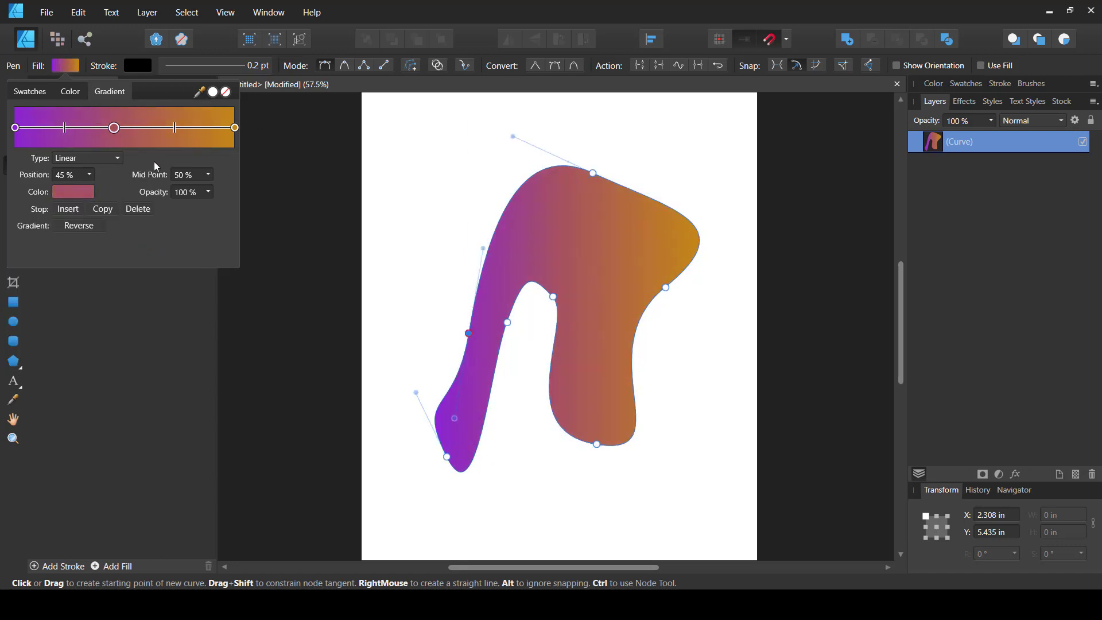
Step: Set the gradient type to Elliptical and close the gradient editor
click(111, 159)
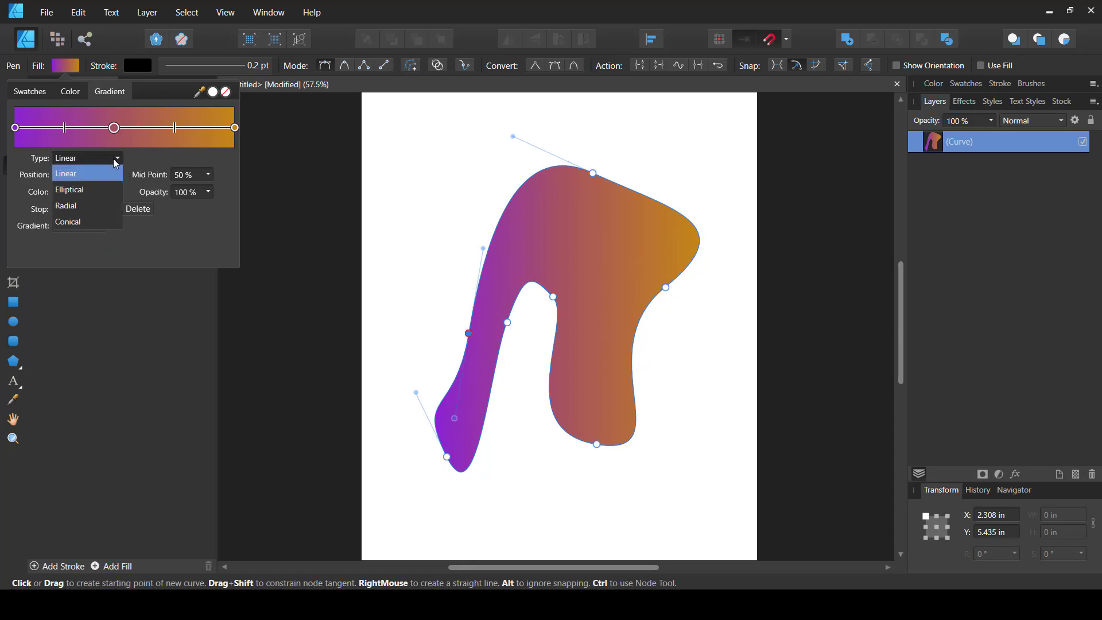
click(79, 191)
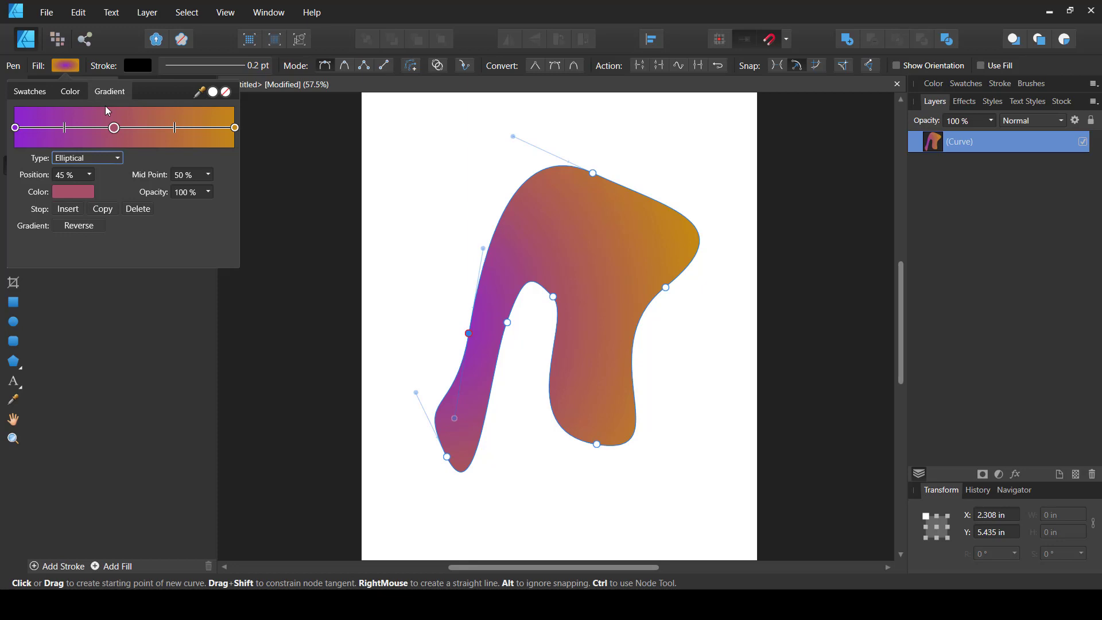
click(61, 67)
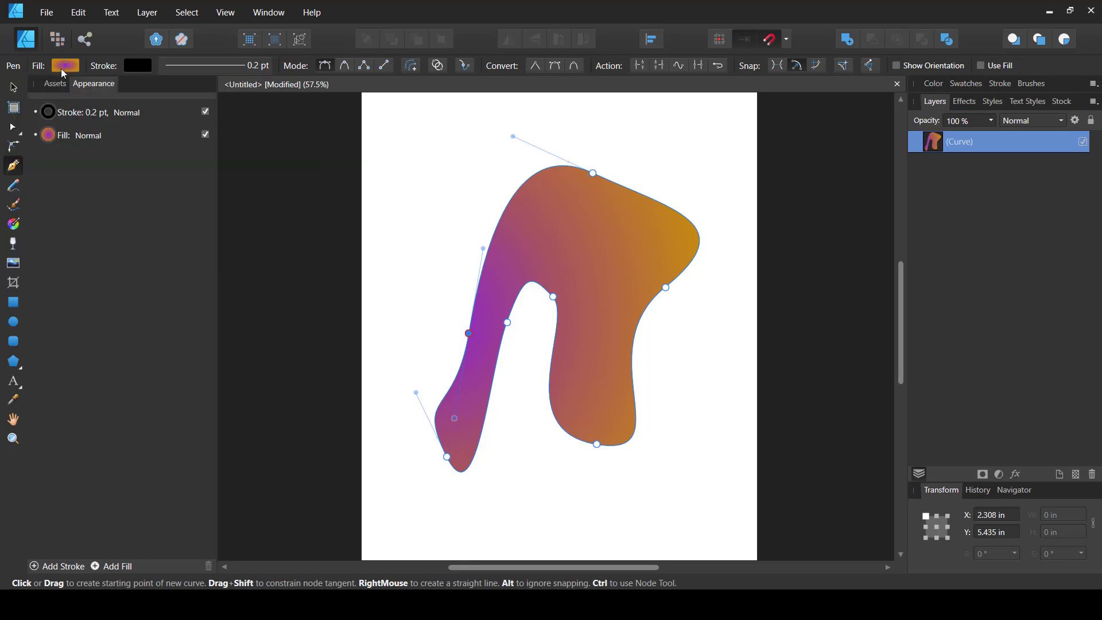
Step: With the Fill Tool, move the gradient centre up and squeeze it into a narrow purple band
click(17, 228)
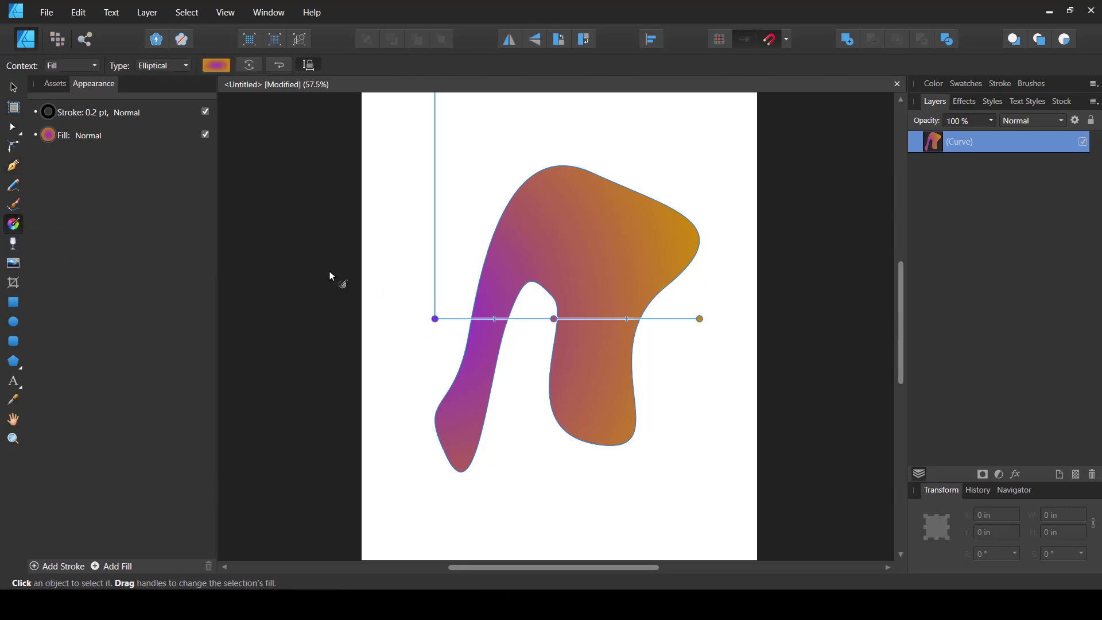
click(178, 68)
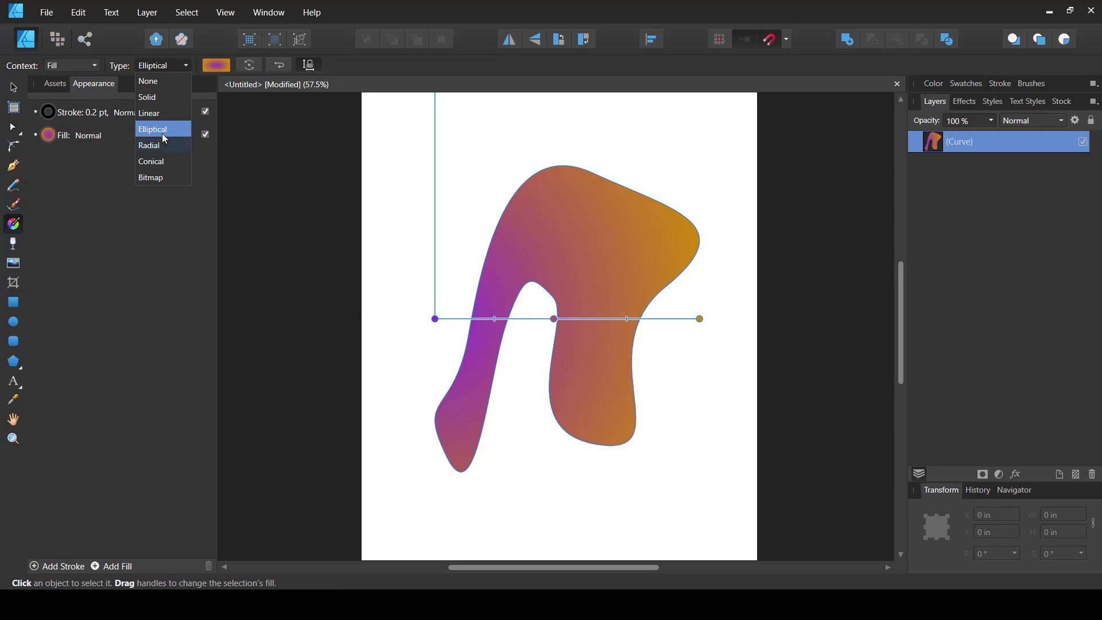
click(434, 319)
drag(434, 318, 540, 285)
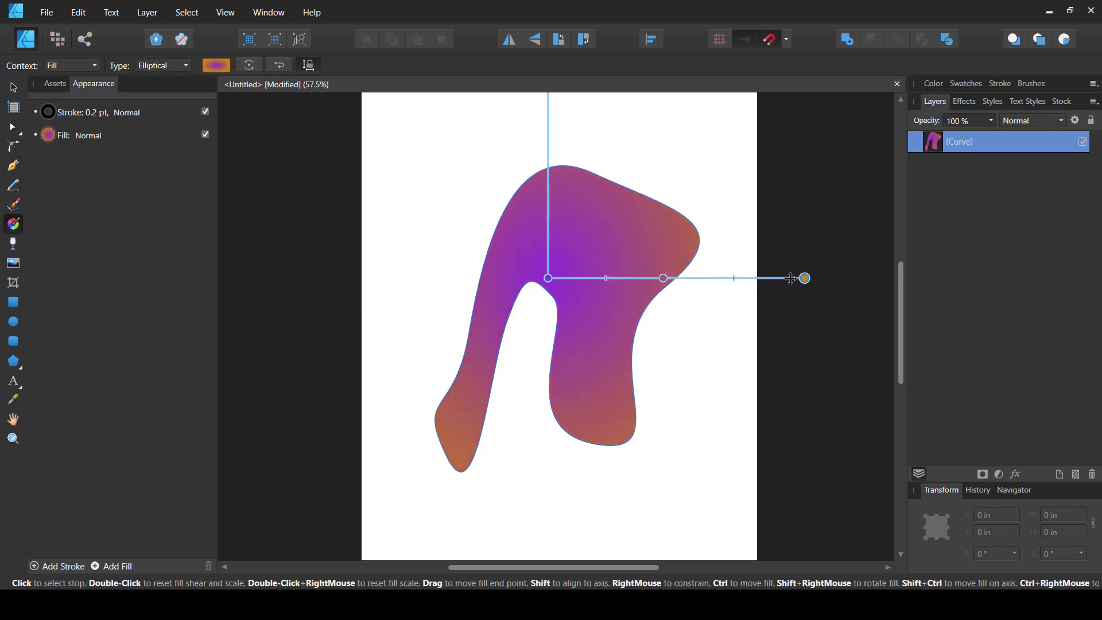
drag(805, 285, 647, 395)
drag(546, 277, 549, 233)
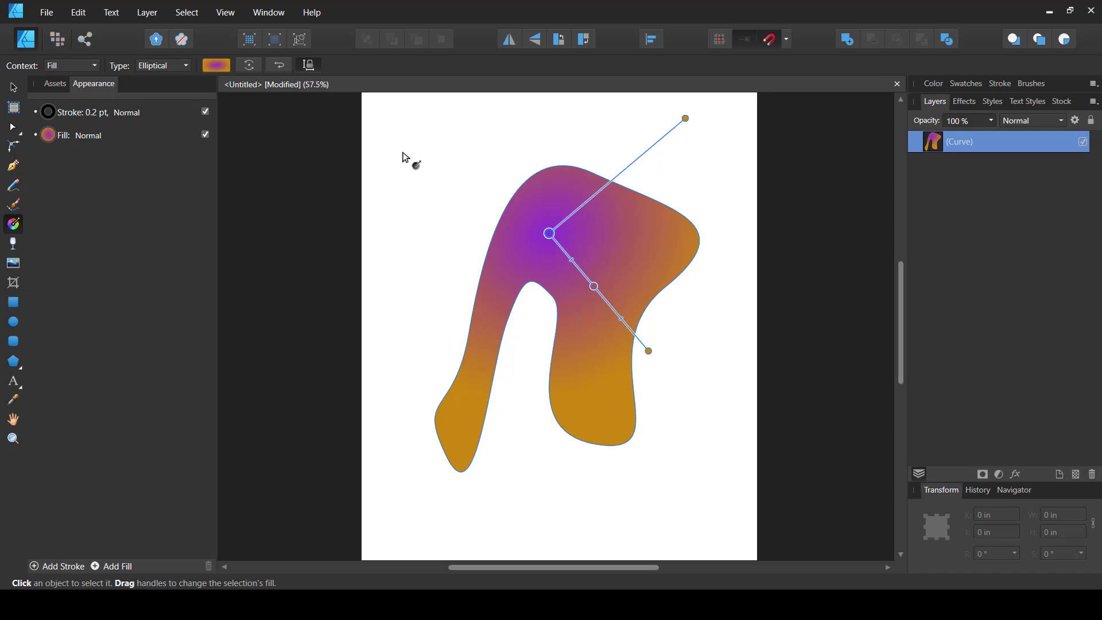
drag(648, 352, 678, 313)
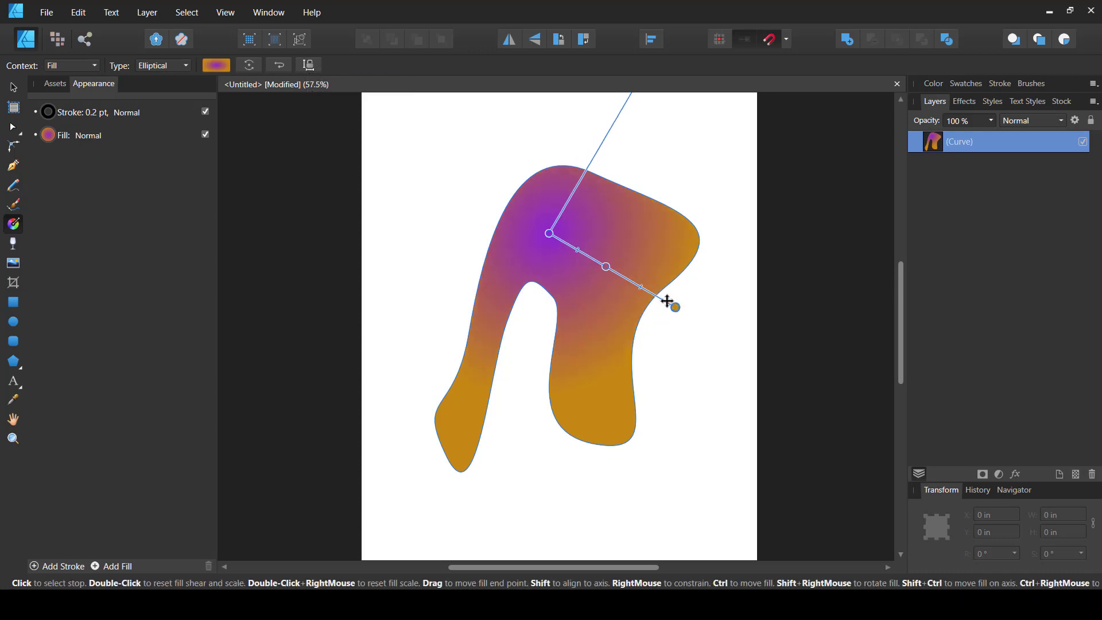
drag(673, 304, 578, 247)
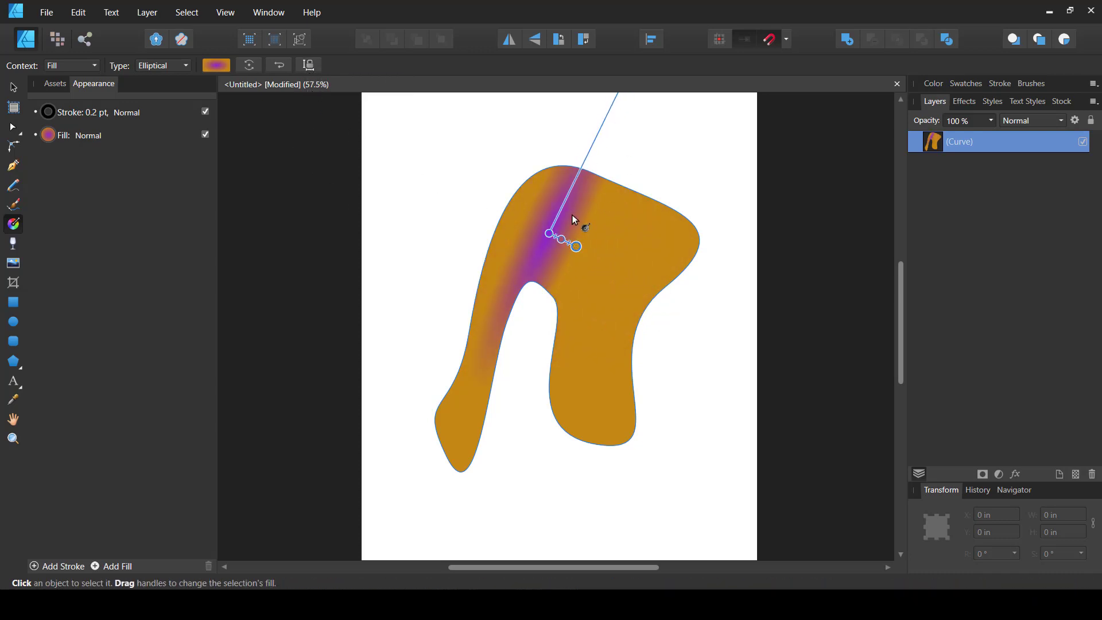
scroll(573, 215, up, 3)
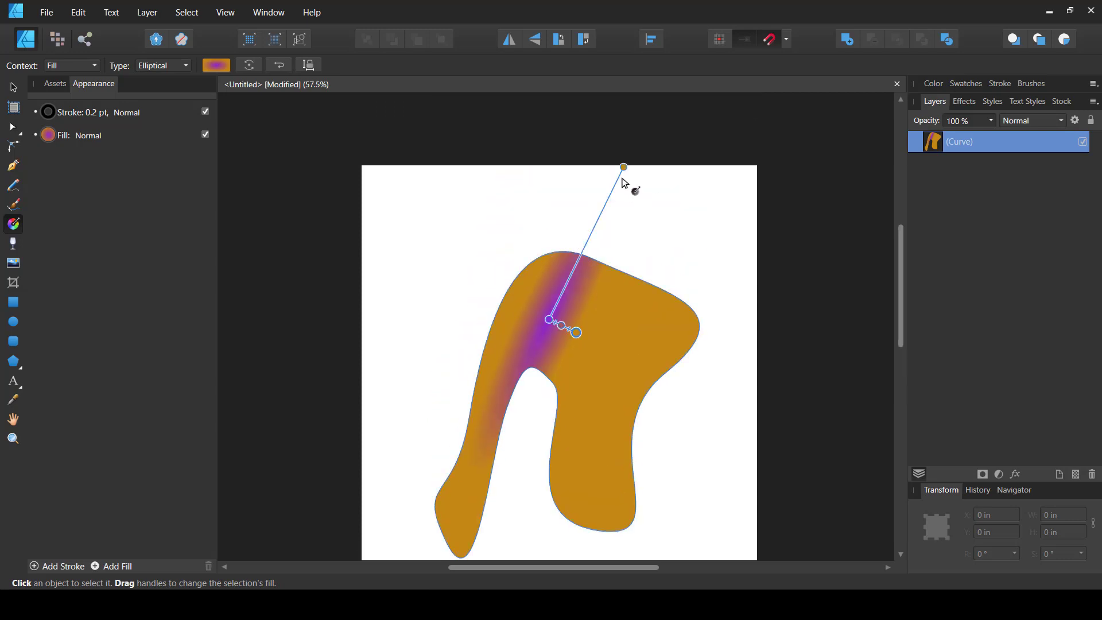
Step: Stretch the gradient toward the lower left, then rotate and reverse it so the blob is mostly purple
drag(623, 168, 453, 382)
click(314, 70)
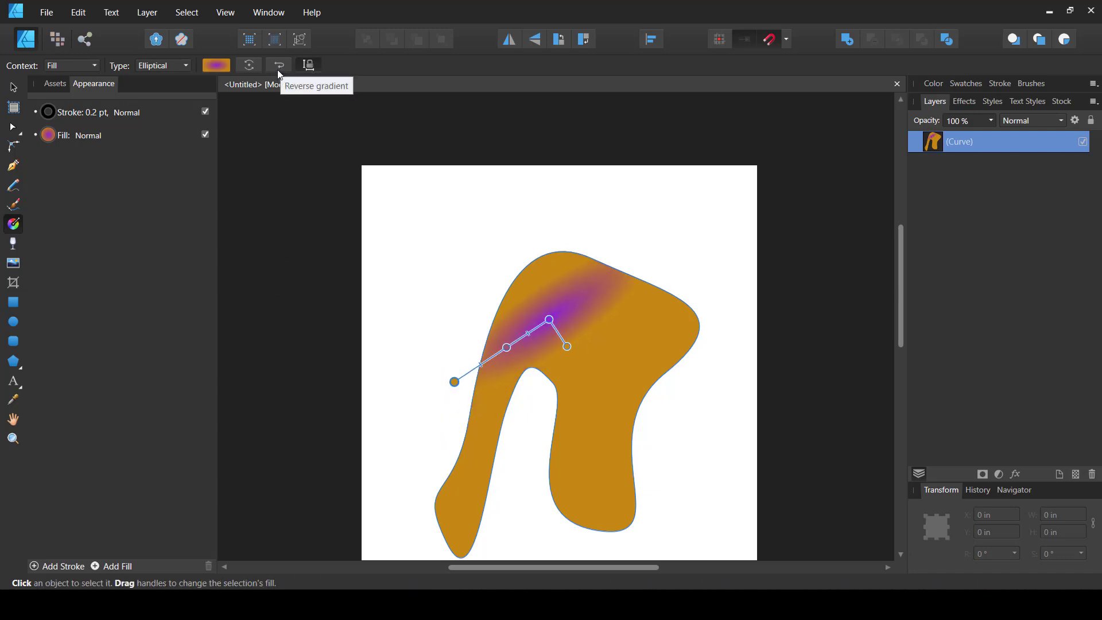
click(250, 67)
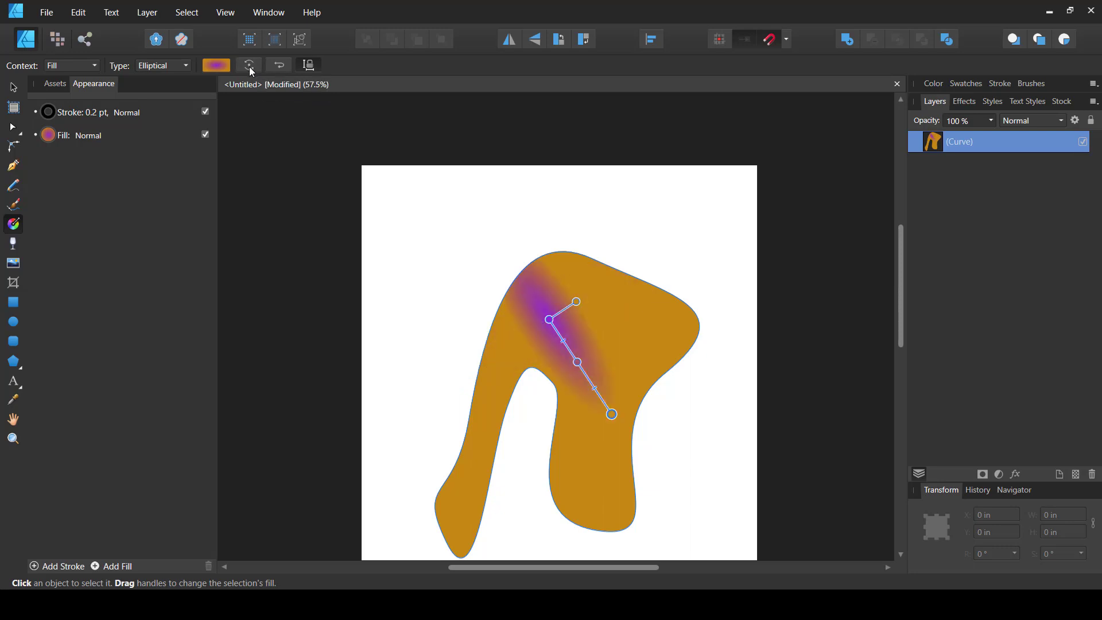
click(278, 68)
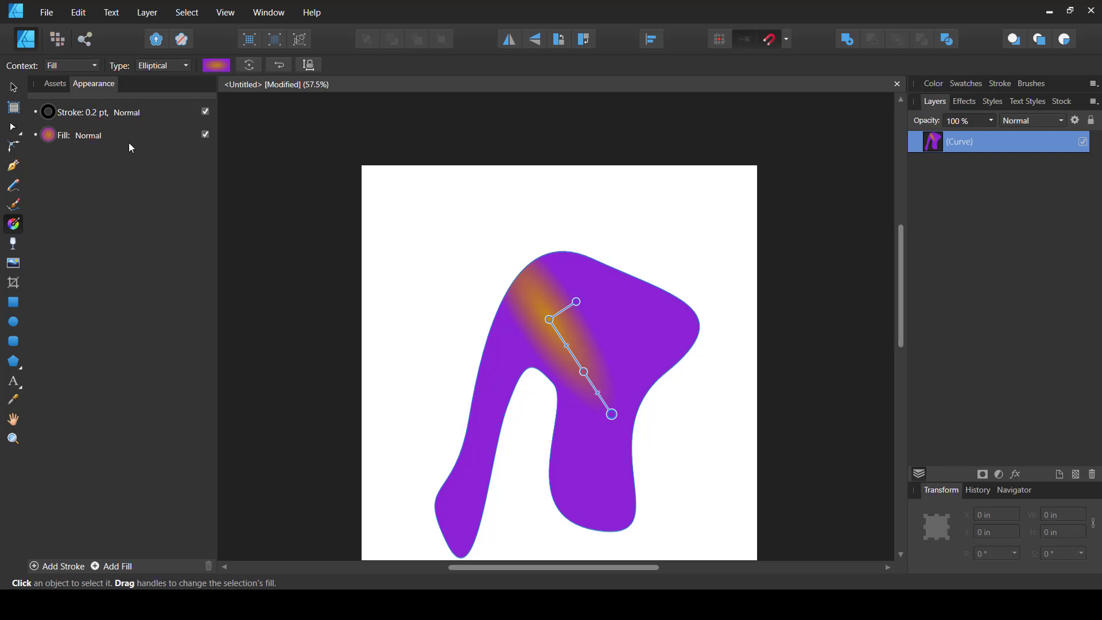
click(169, 66)
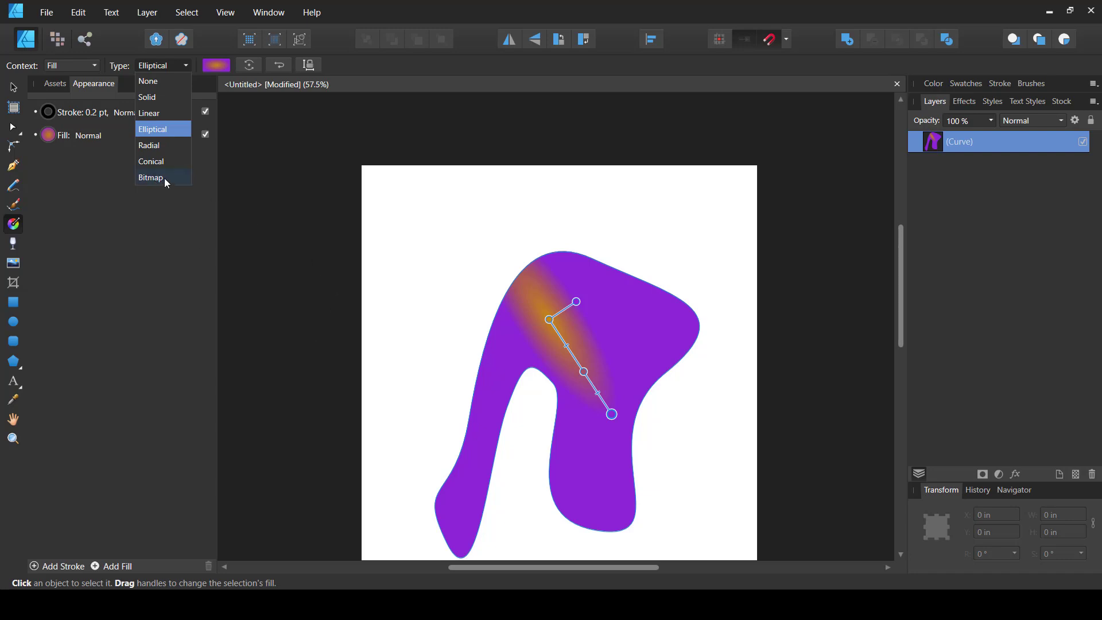
Step: Fill the curved shape with the Christmas bitmap, aspect locked, scaled down to tile densely
click(161, 178)
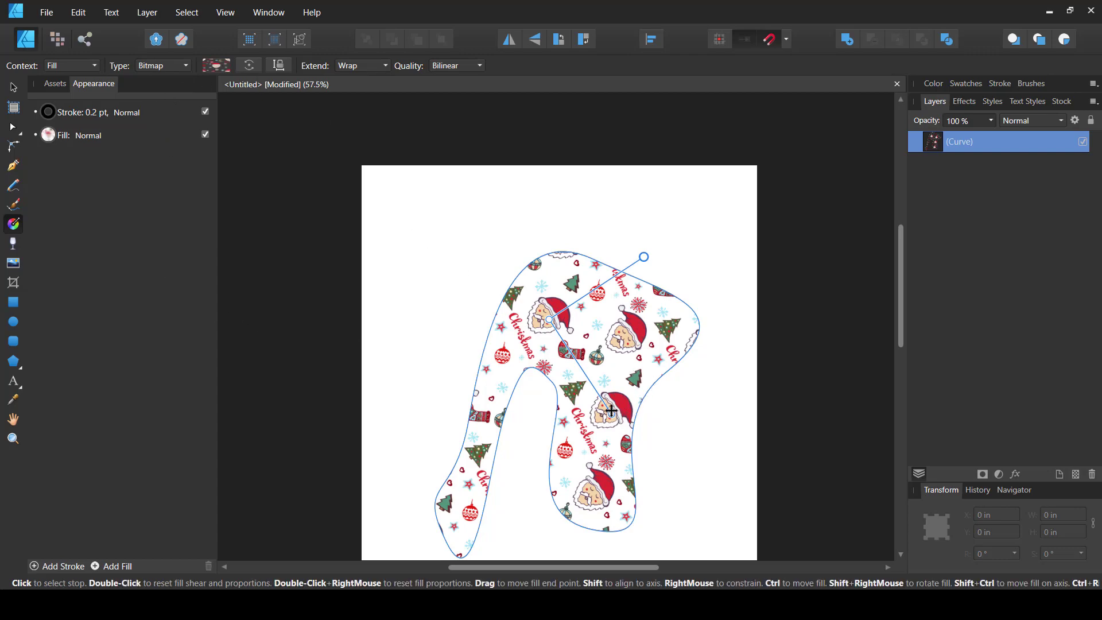
drag(611, 413, 670, 396)
key(ctrl+z)
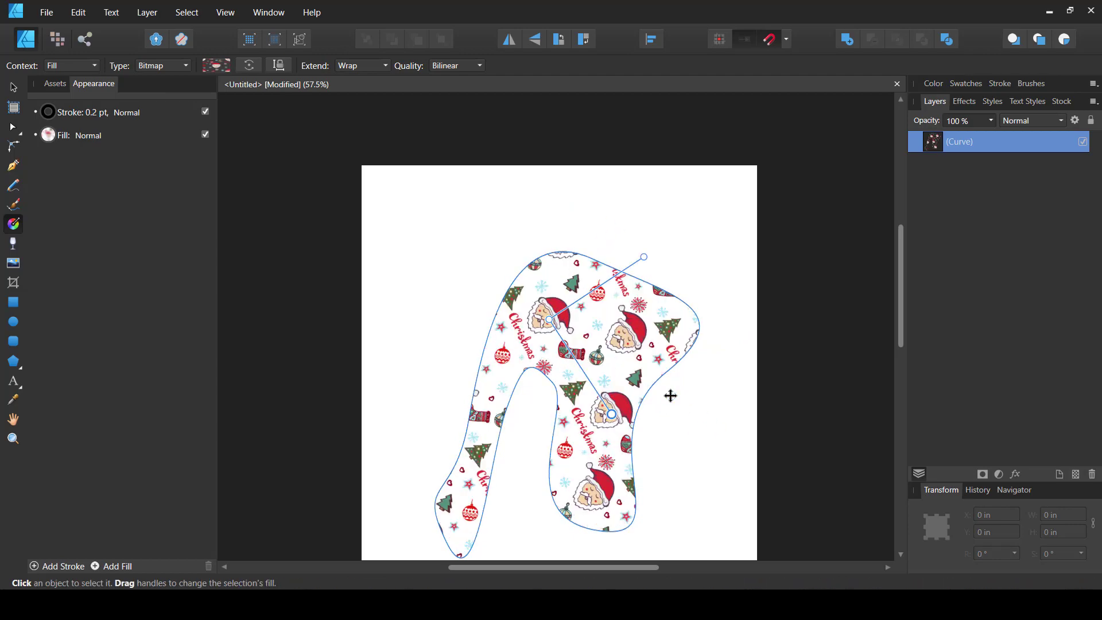
click(279, 66)
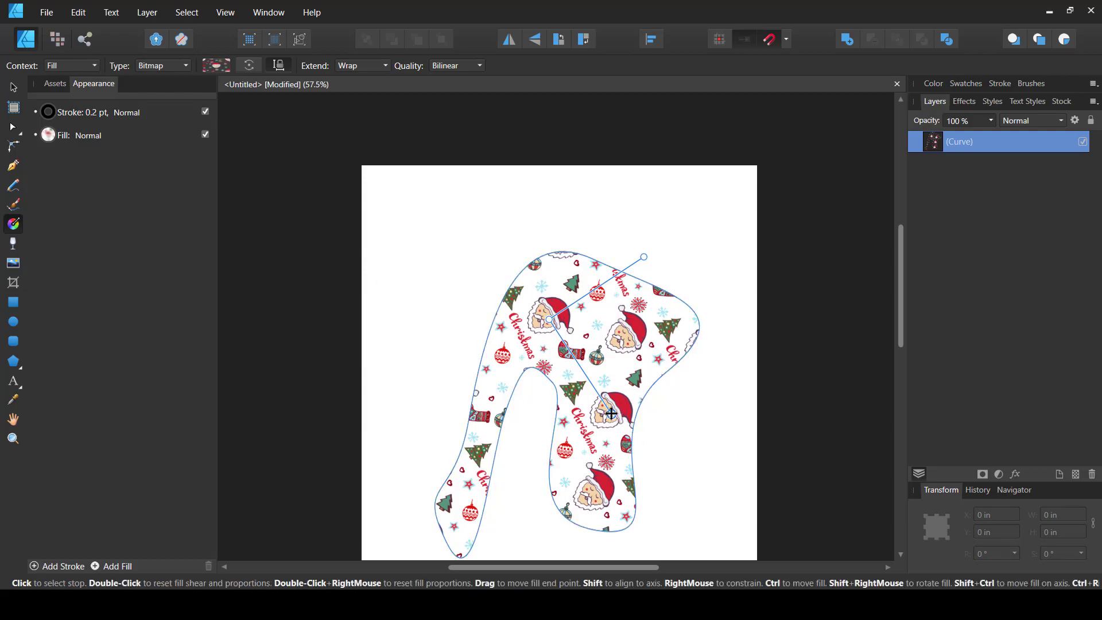
drag(611, 414, 600, 335)
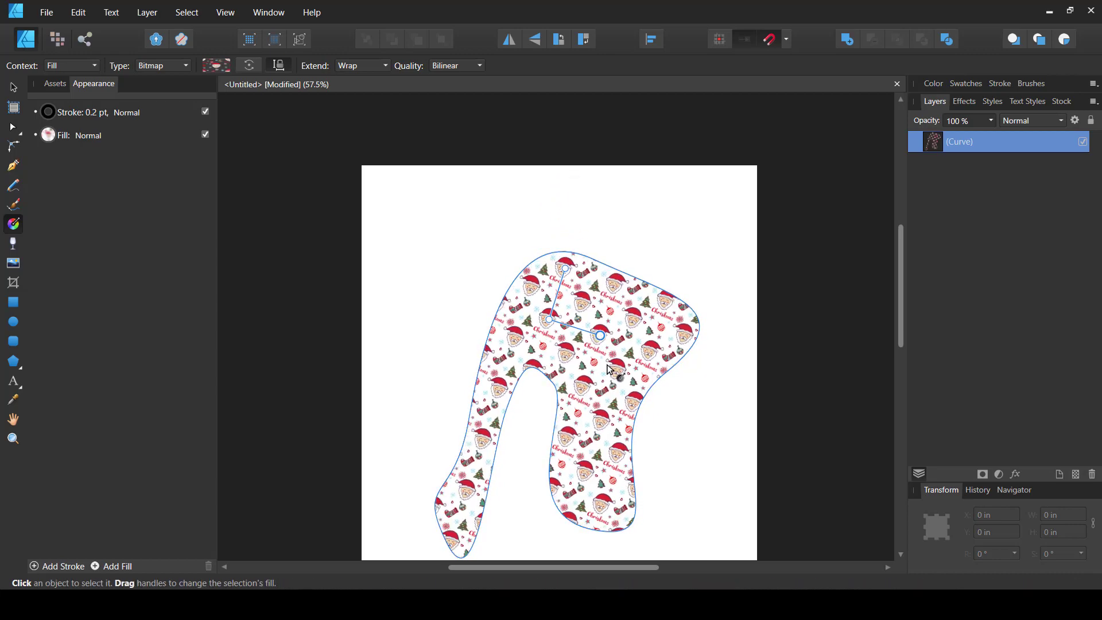
click(368, 65)
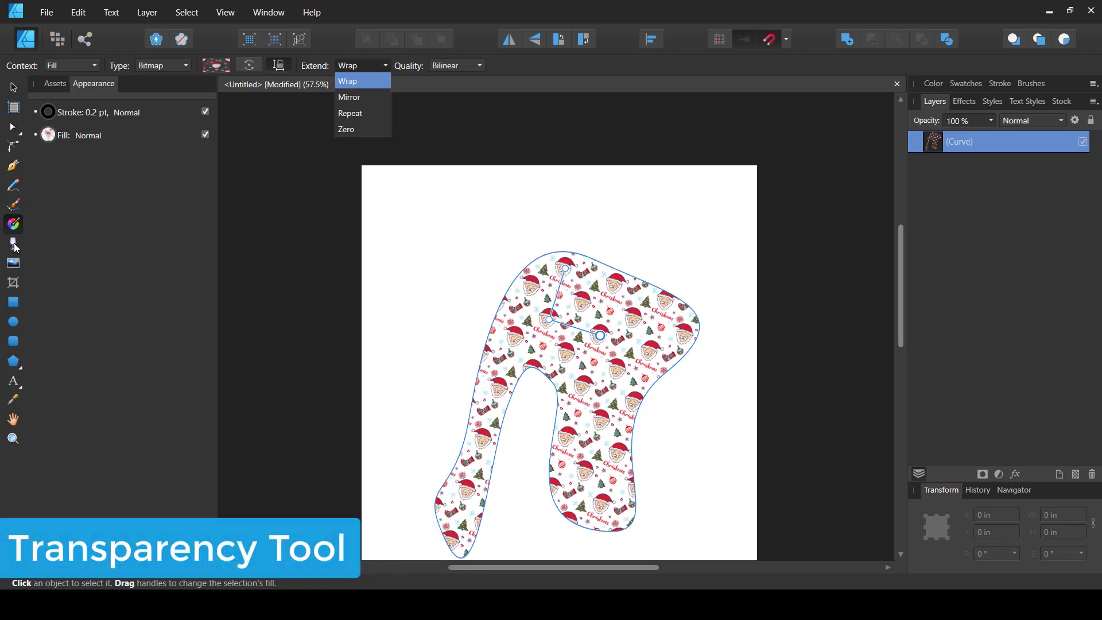
click(175, 66)
click(174, 67)
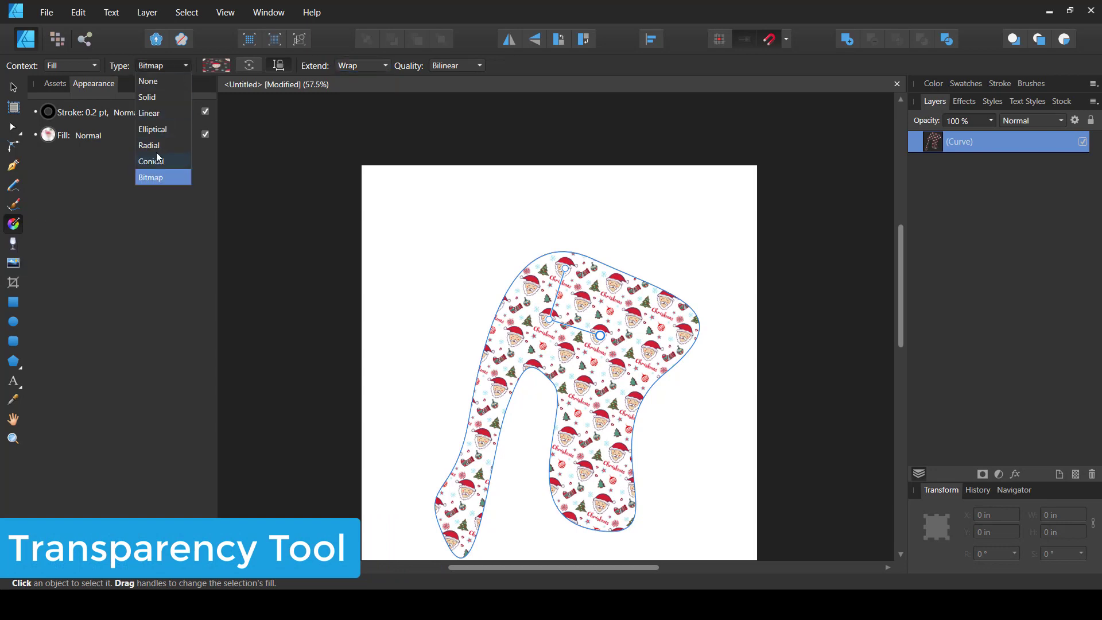
Step: Change the fill to a linear gradient with a red start stop and purple end stop
click(156, 113)
click(215, 65)
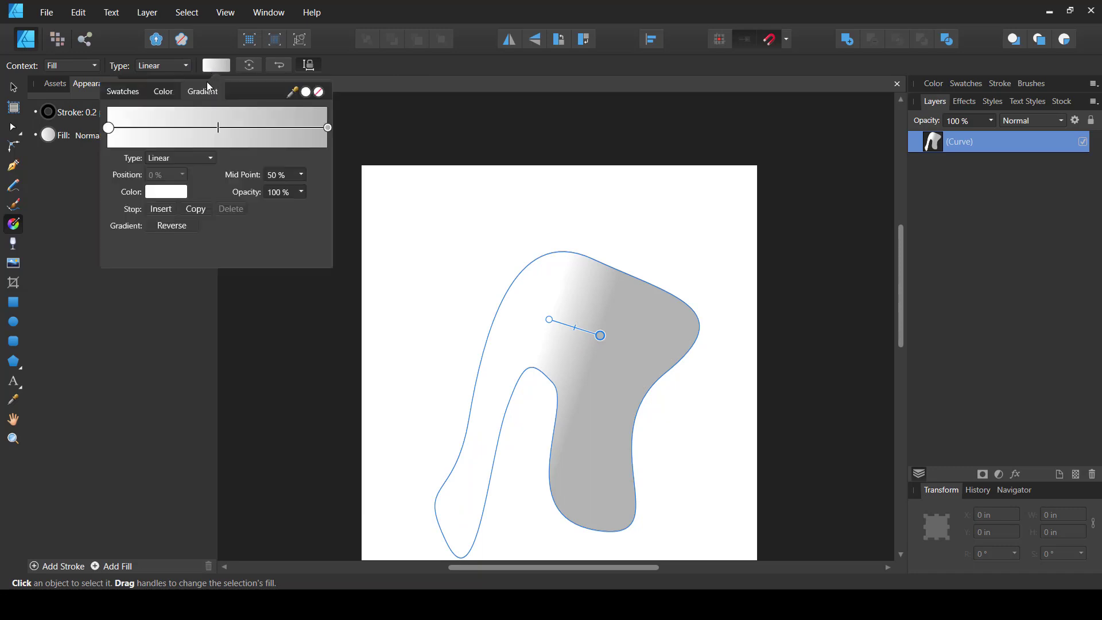
click(165, 191)
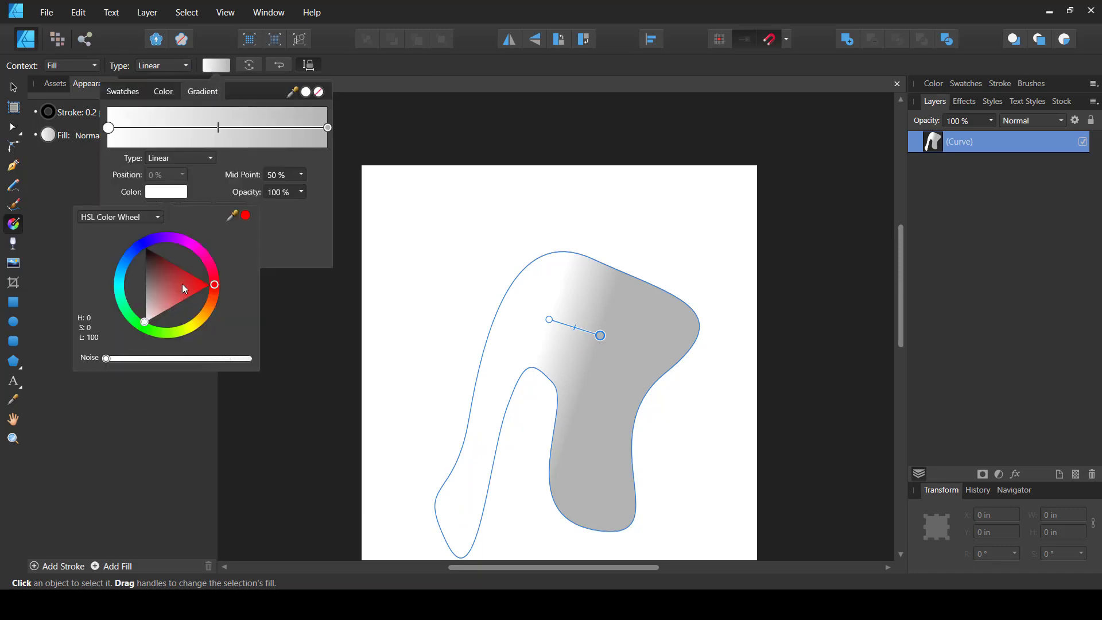
click(199, 279)
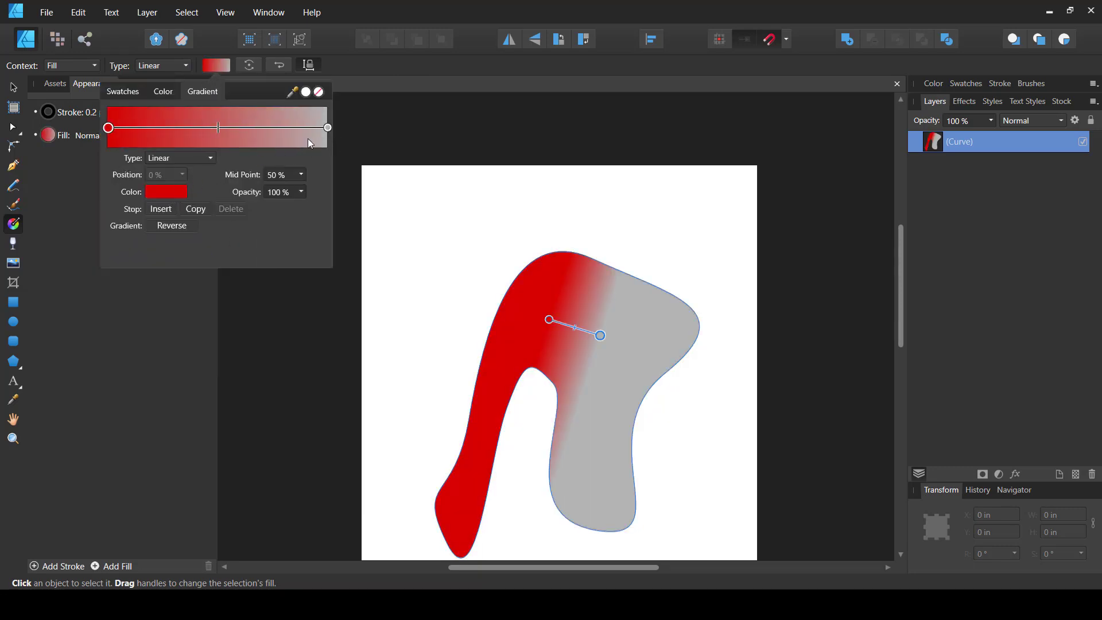
click(328, 127)
click(177, 190)
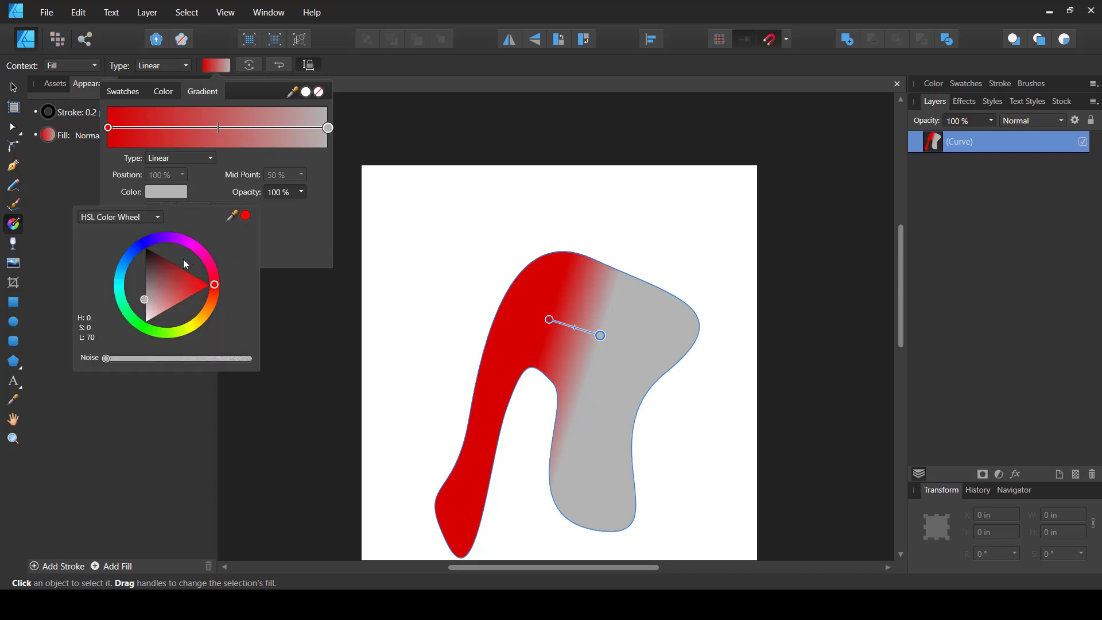
click(167, 241)
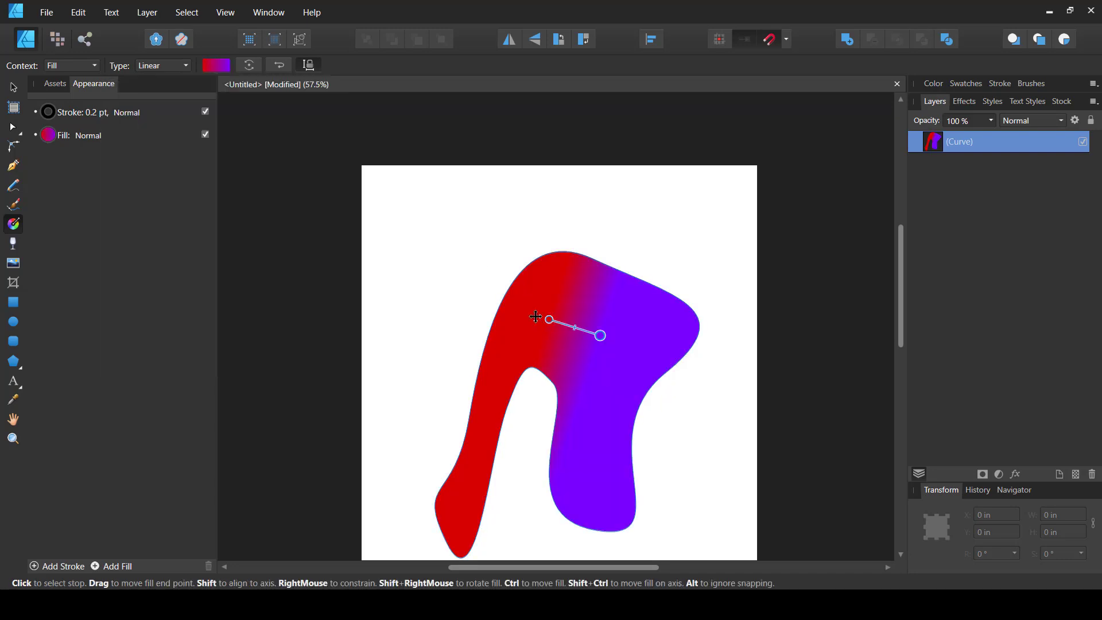
Step: Position the gradient to run from the shape's lower left up to its right edge
drag(535, 316, 499, 307)
drag(601, 335, 695, 332)
drag(499, 308, 452, 419)
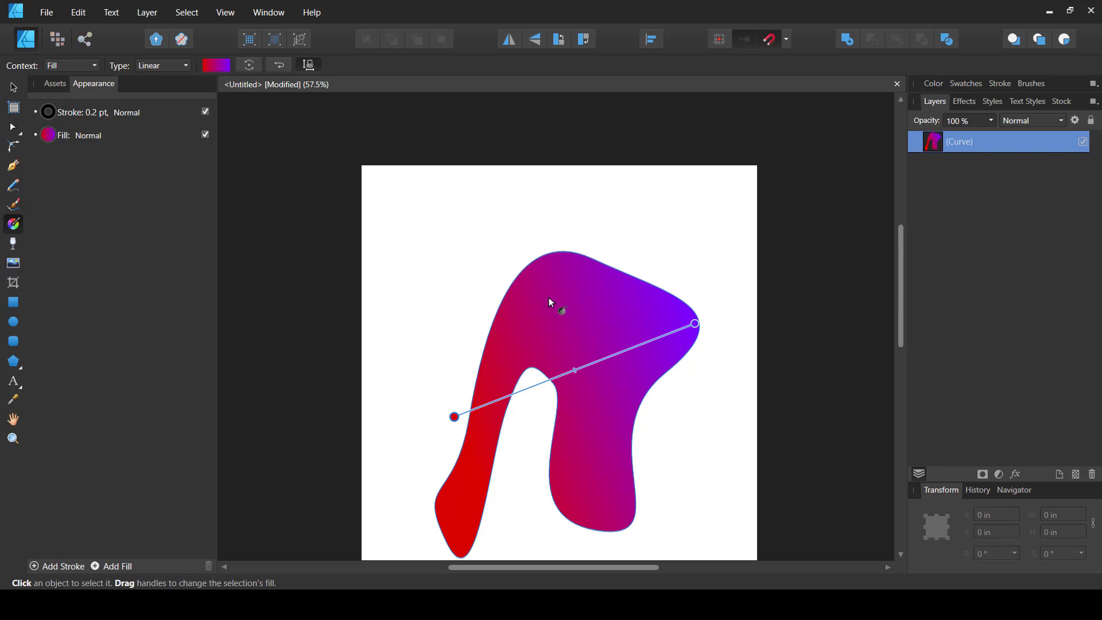
Step: Apply a linear transparency to the shape with its end stop at 0% opacity
click(14, 243)
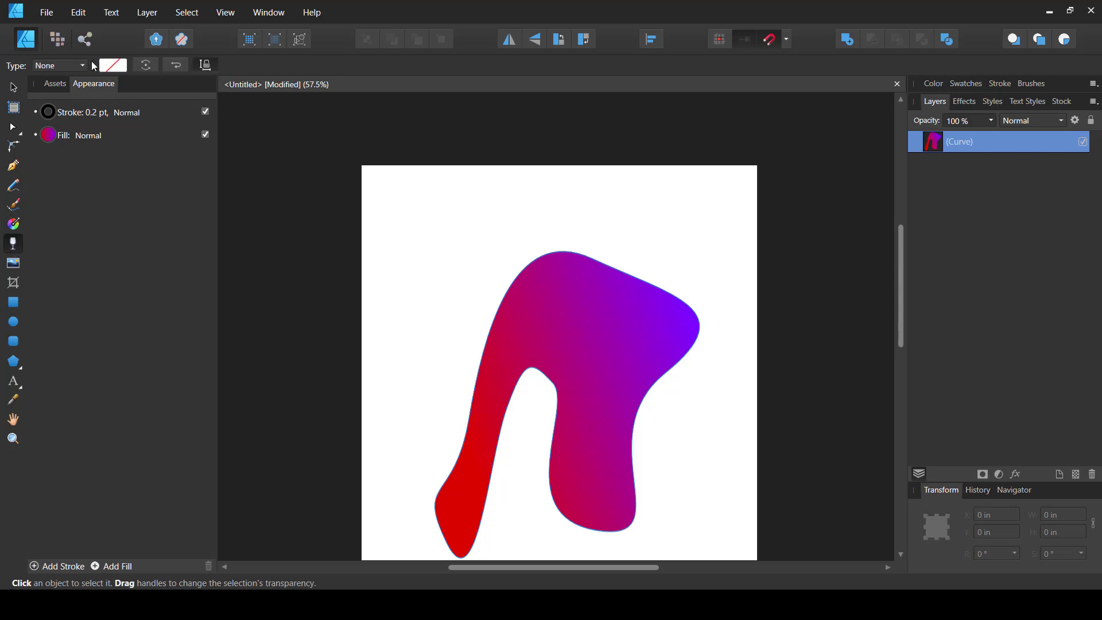
click(64, 66)
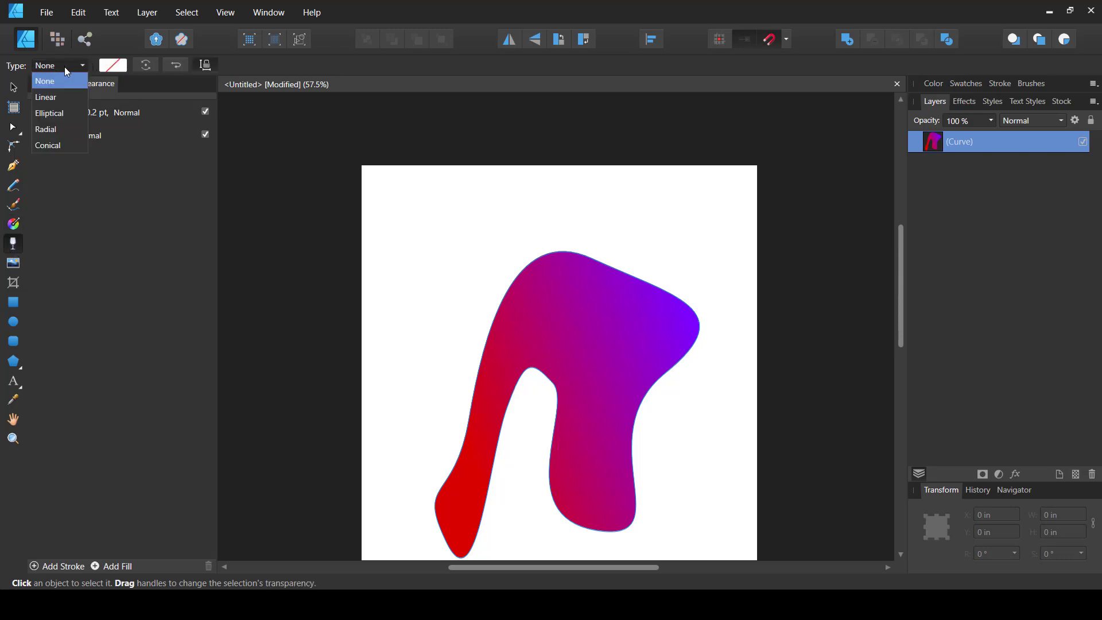
click(55, 100)
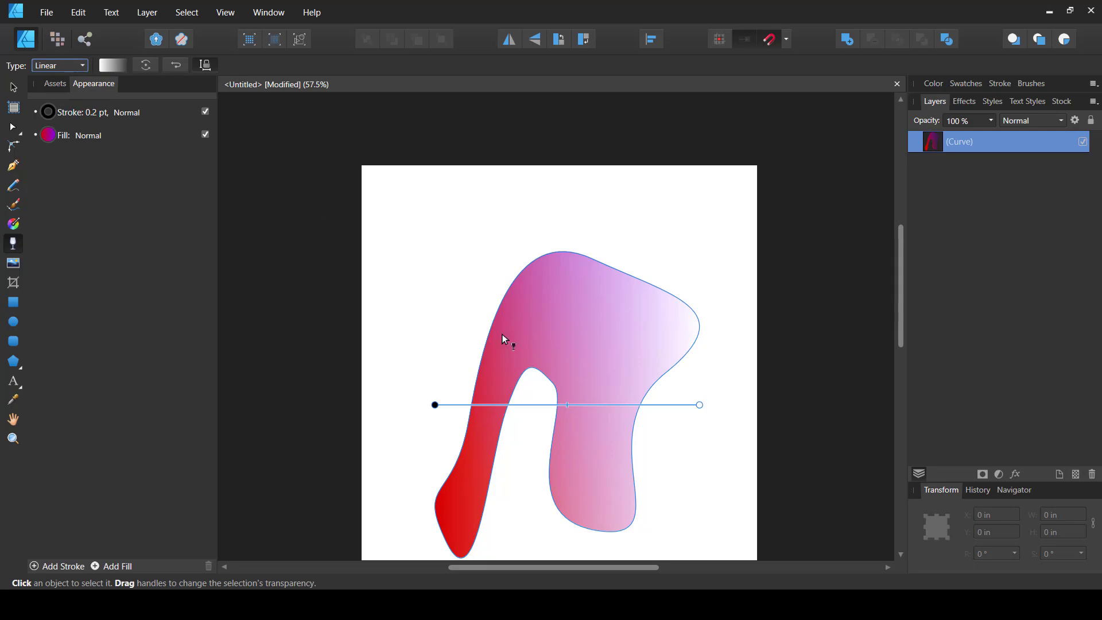
click(110, 65)
click(236, 128)
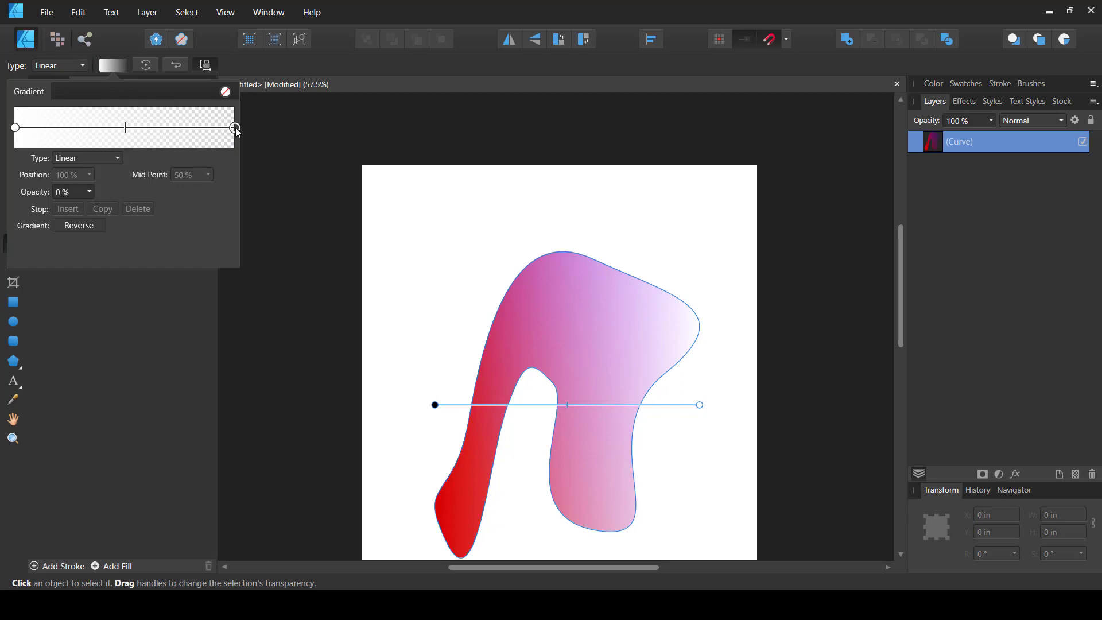
click(89, 192)
drag(91, 207, 138, 208)
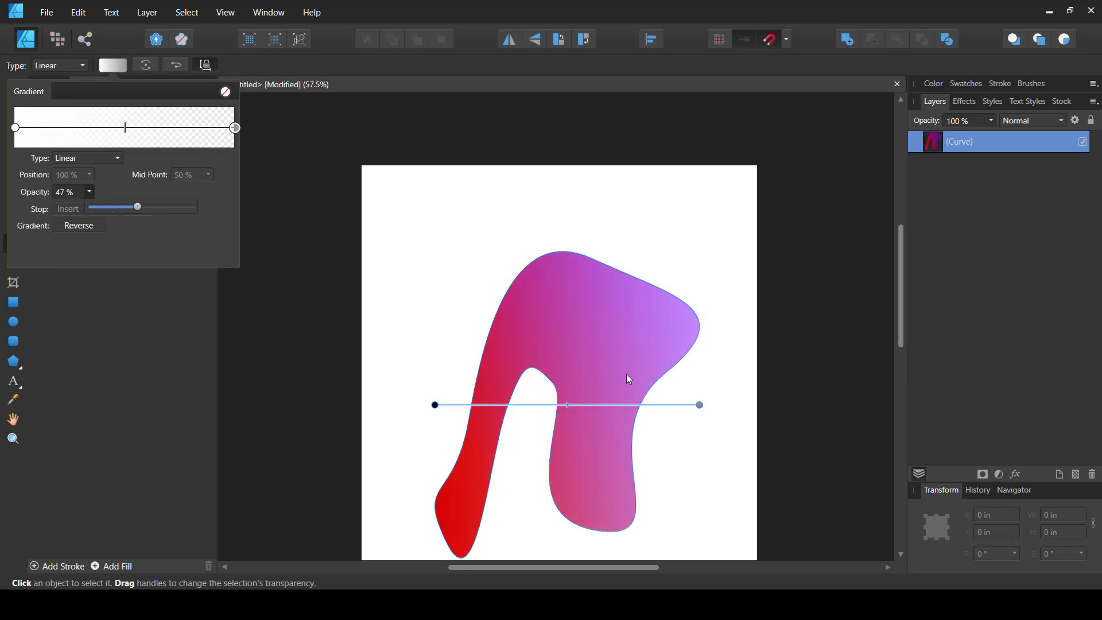
scroll(628, 379, down, 1)
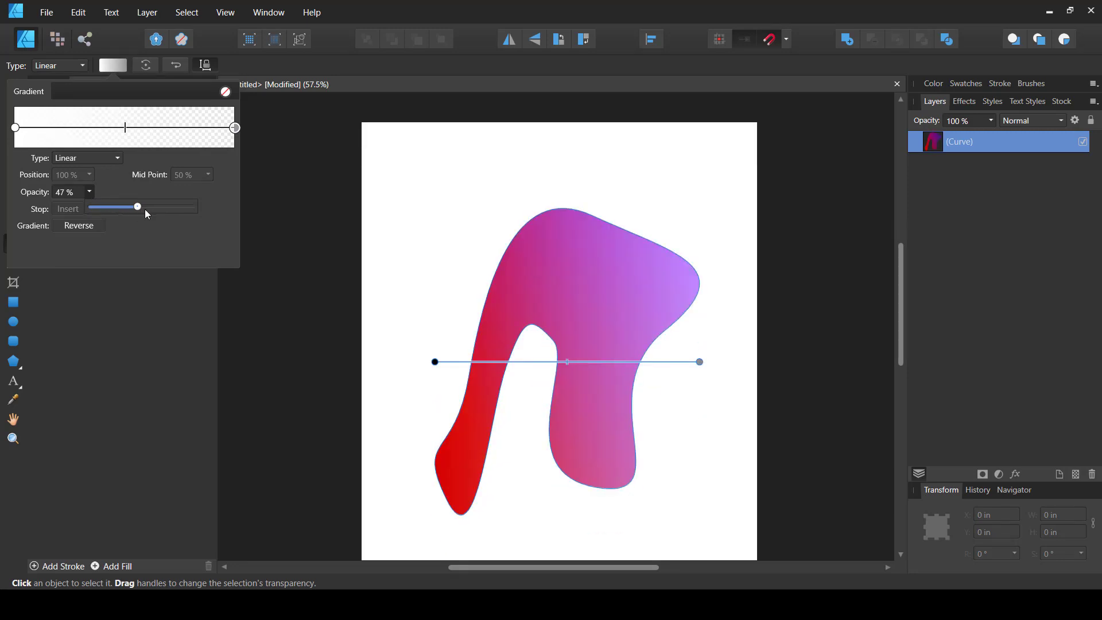
click(90, 192)
drag(104, 207, 3, 224)
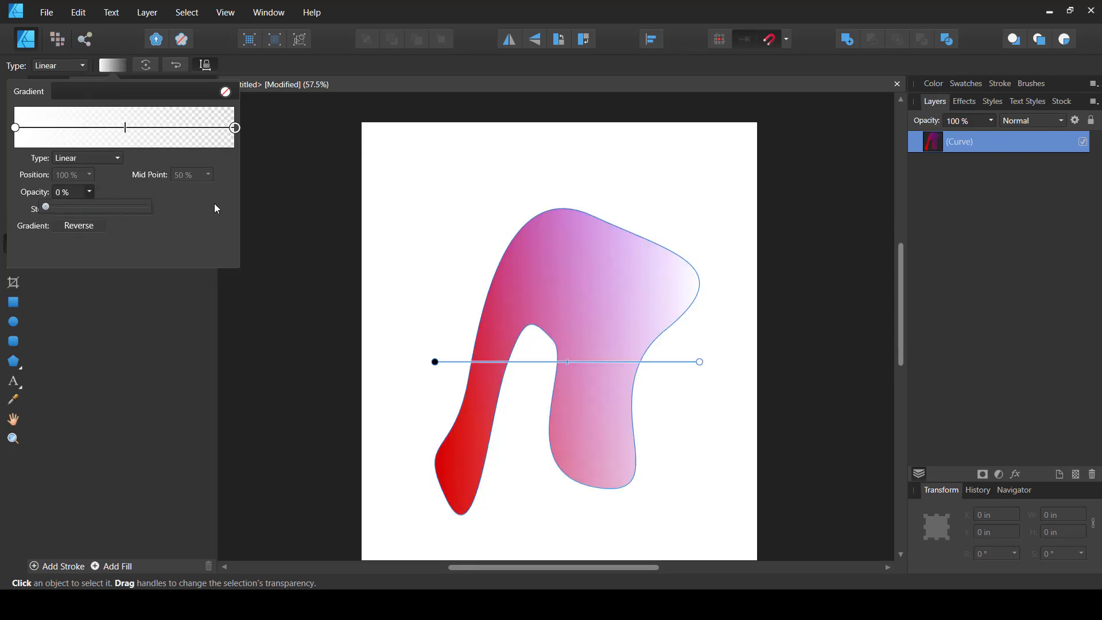
Step: Angle the transparency vertically so the shape fades out toward the bottom
drag(697, 363, 608, 435)
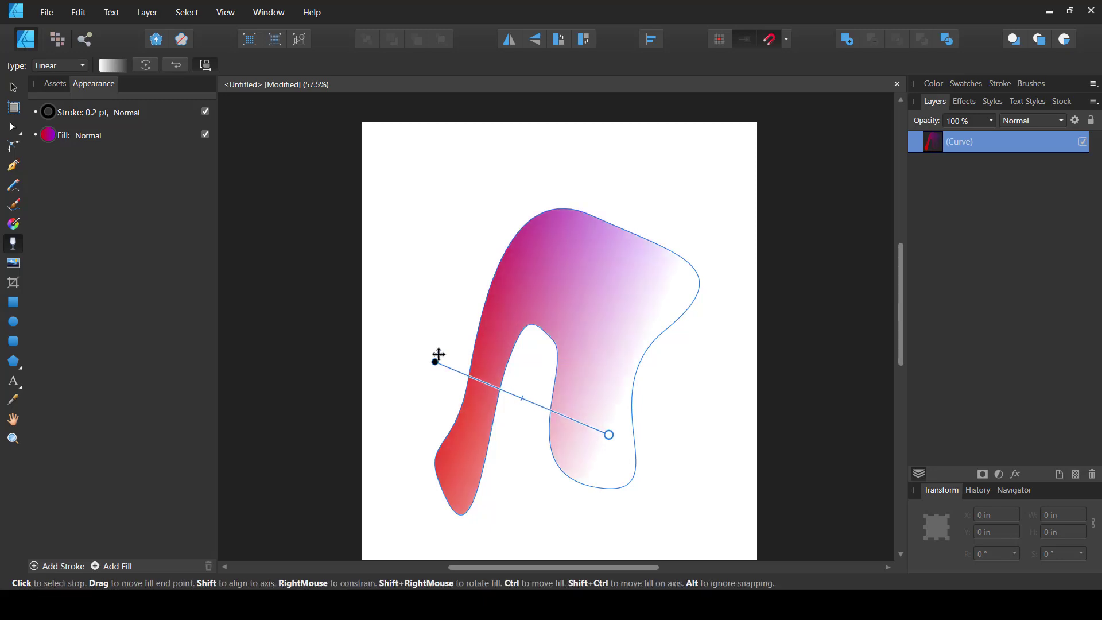
drag(436, 360, 588, 228)
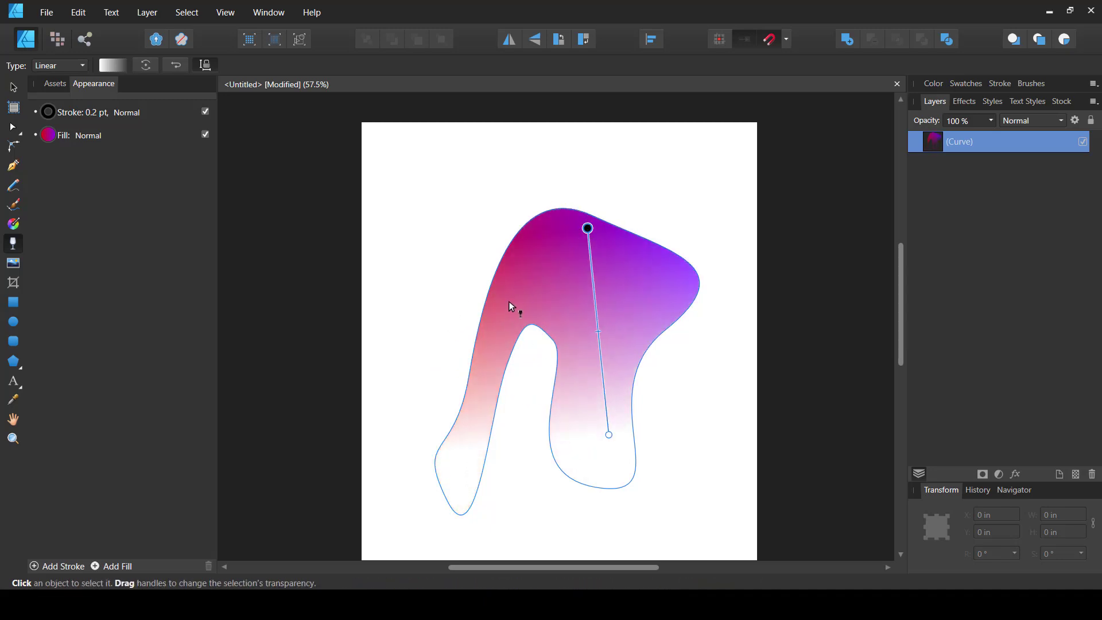
click(13, 89)
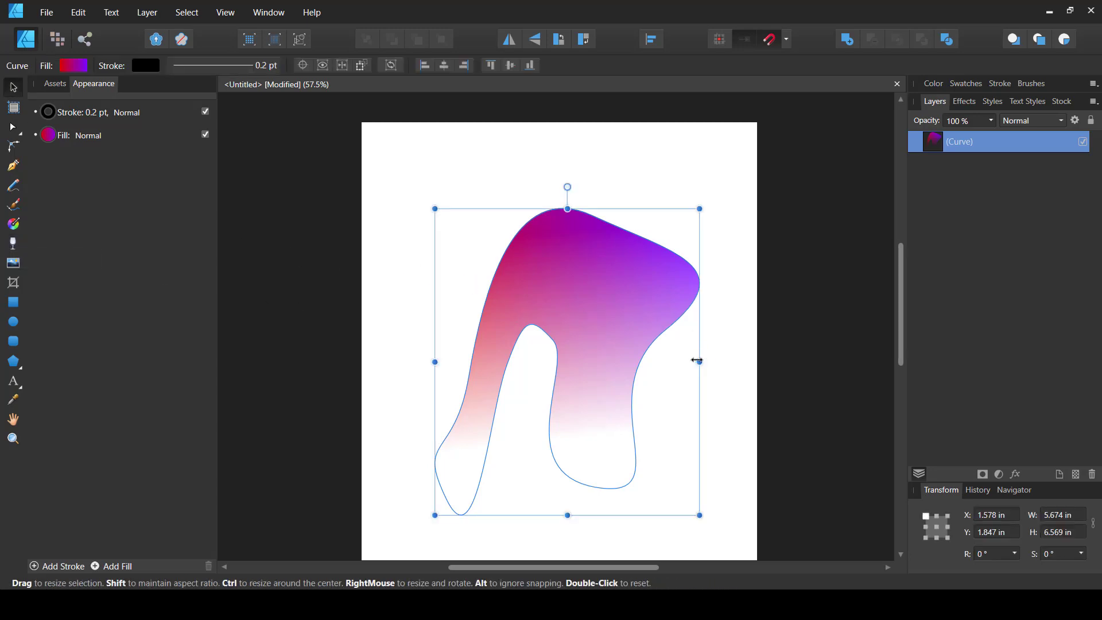
click(744, 351)
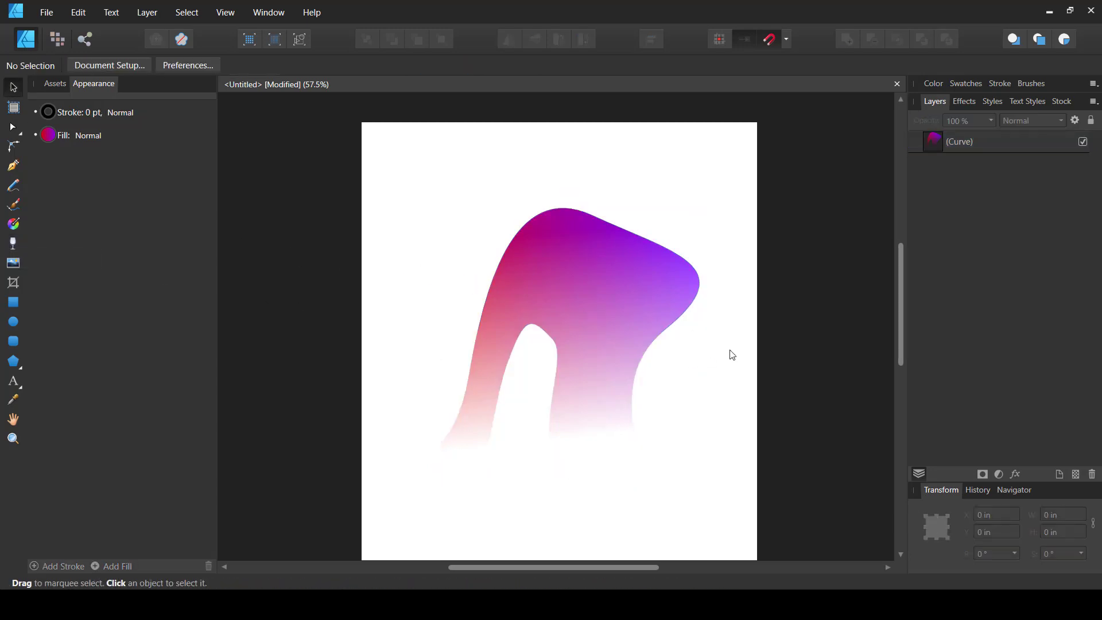
click(635, 316)
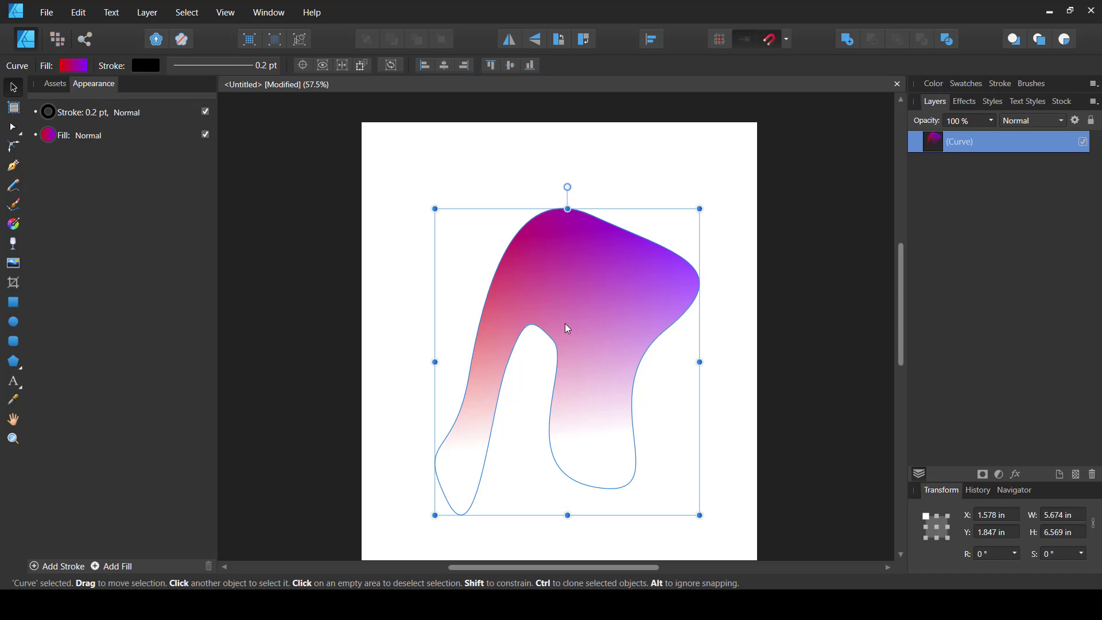
click(15, 287)
drag(384, 154, 744, 424)
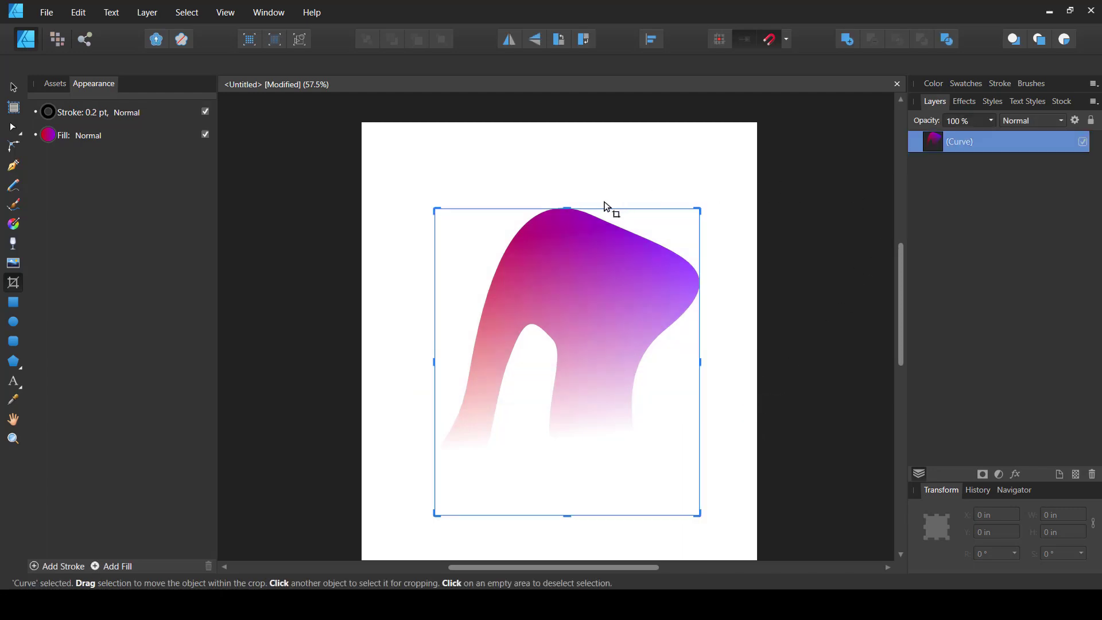
drag(567, 210, 567, 310)
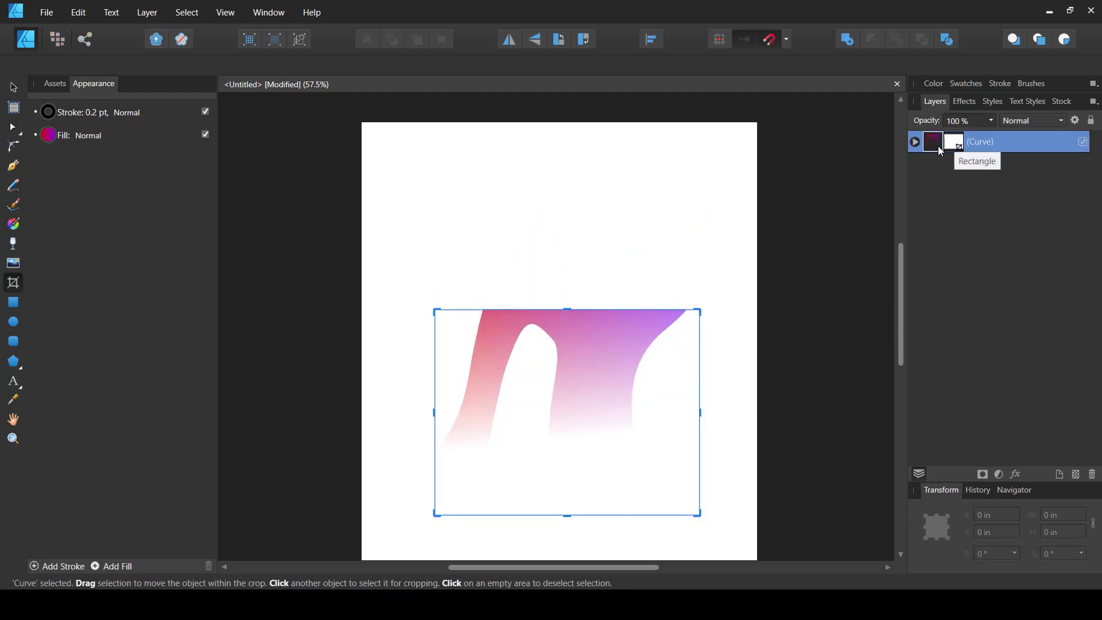
click(915, 142)
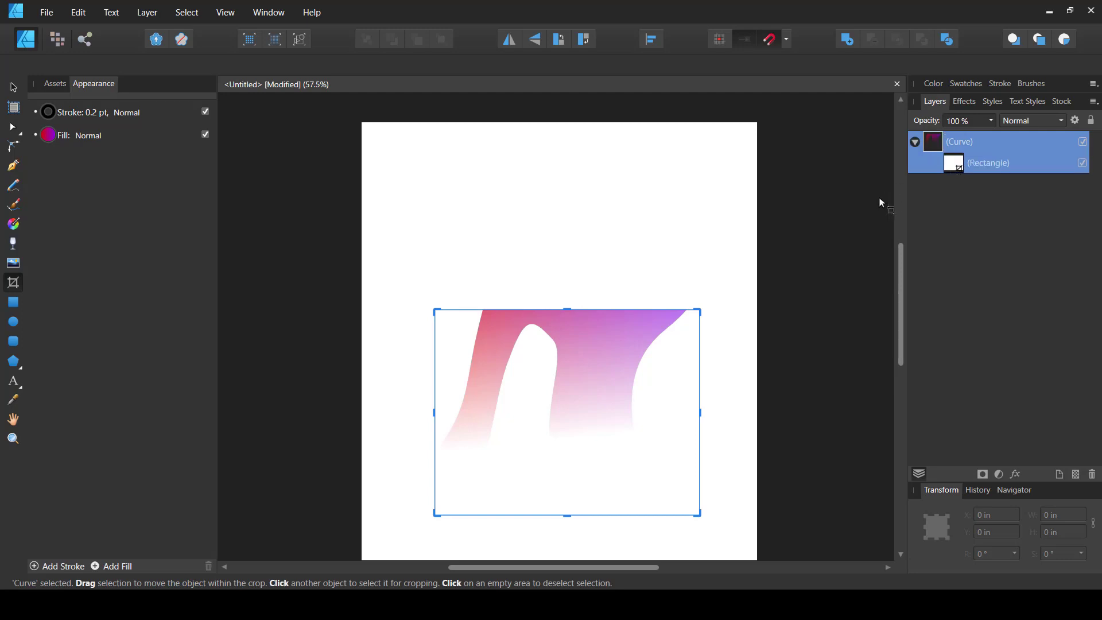
key(ctrl+z)
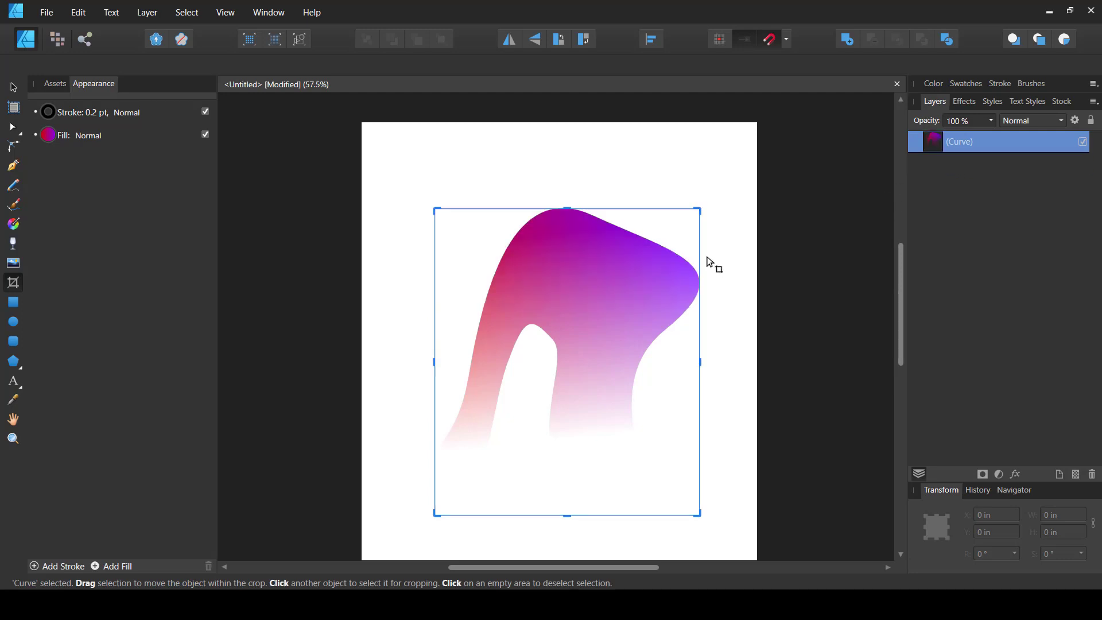
click(14, 88)
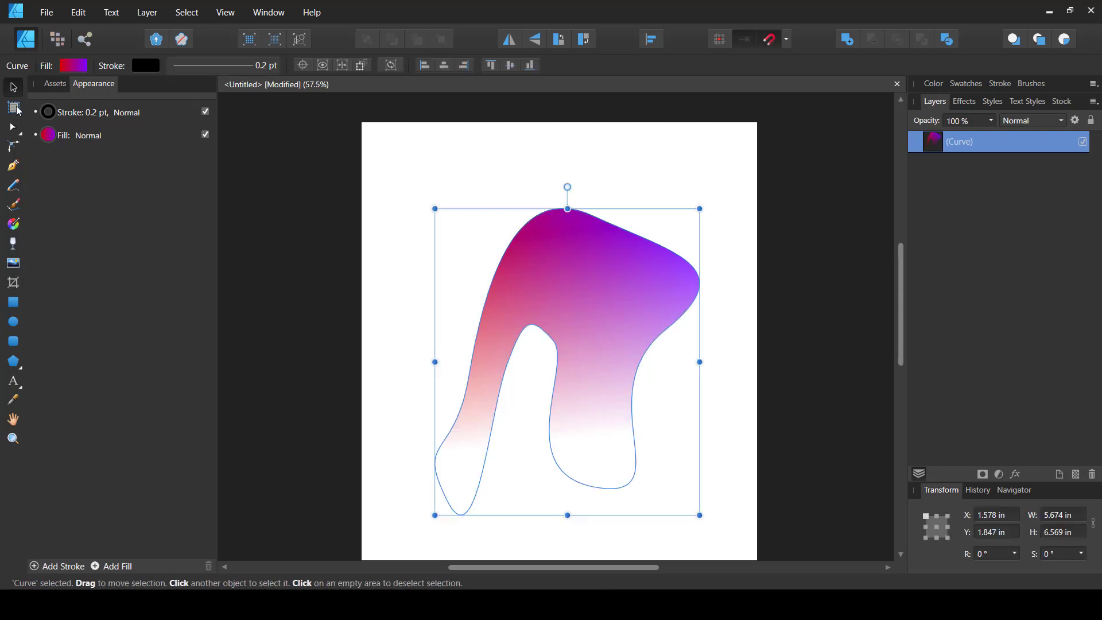
click(395, 273)
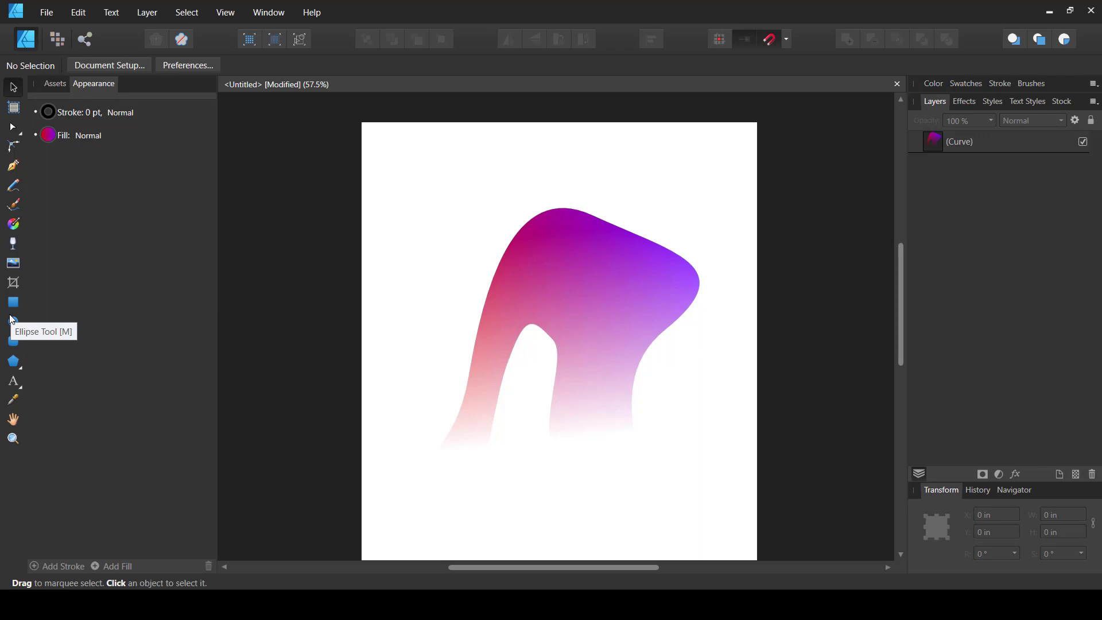
Step: Draw a five-pointed star near the top-left of the page with the Star Tool
click(21, 370)
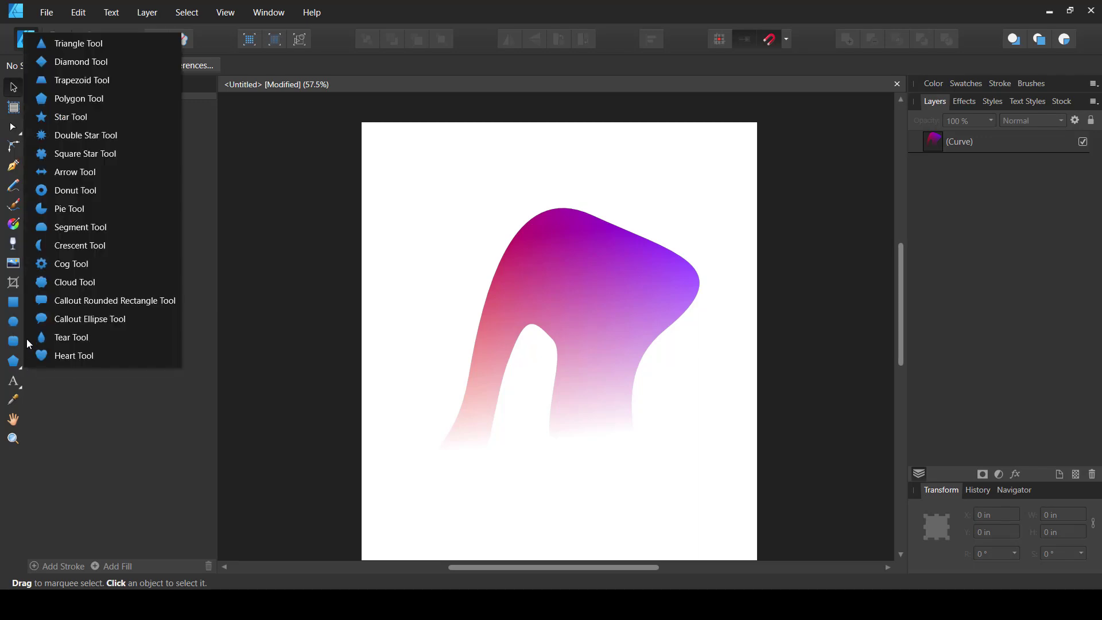
click(74, 118)
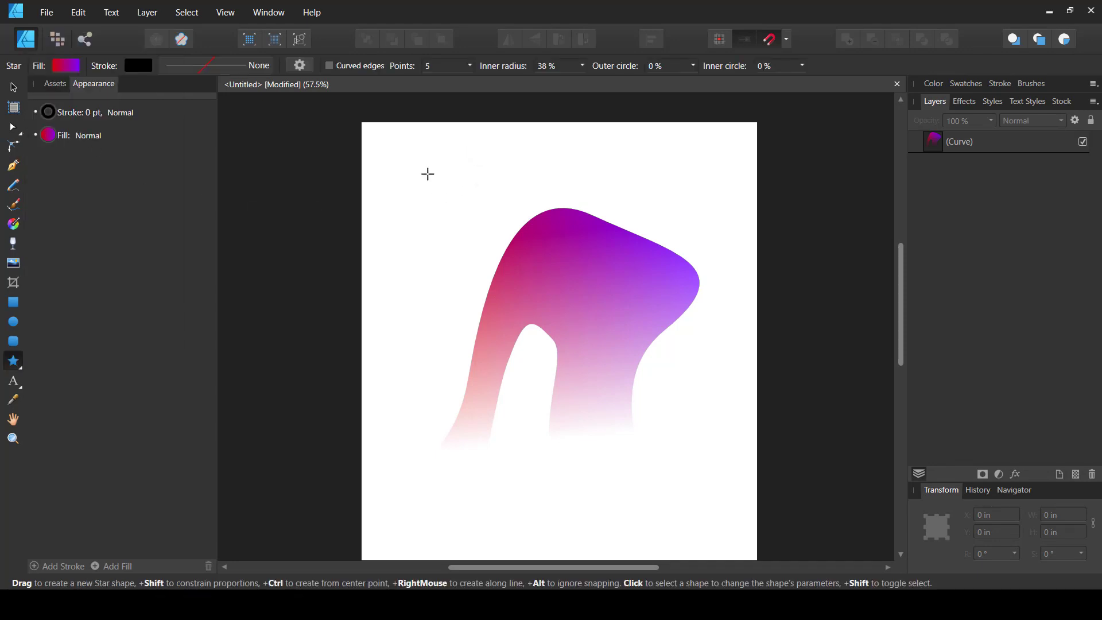
mouse_move(420, 197)
mouse_down()
mouse_move(462, 226)
mouse_move(580, 373)
mouse_move(583, 308)
mouse_move(480, 254)
mouse_move(677, 310)
mouse_move(617, 194)
mouse_move(671, 457)
mouse_move(472, 385)
mouse_move(505, 238)
mouse_move(571, 204)
mouse_move(545, 304)
mouse_move(503, 355)
mouse_move(492, 266)
mouse_move(617, 431)
mouse_move(583, 418)
mouse_move(468, 250)
mouse_move(580, 393)
mouse_move(484, 281)
mouse_move(529, 343)
mouse_move(491, 266)
mouse_up()
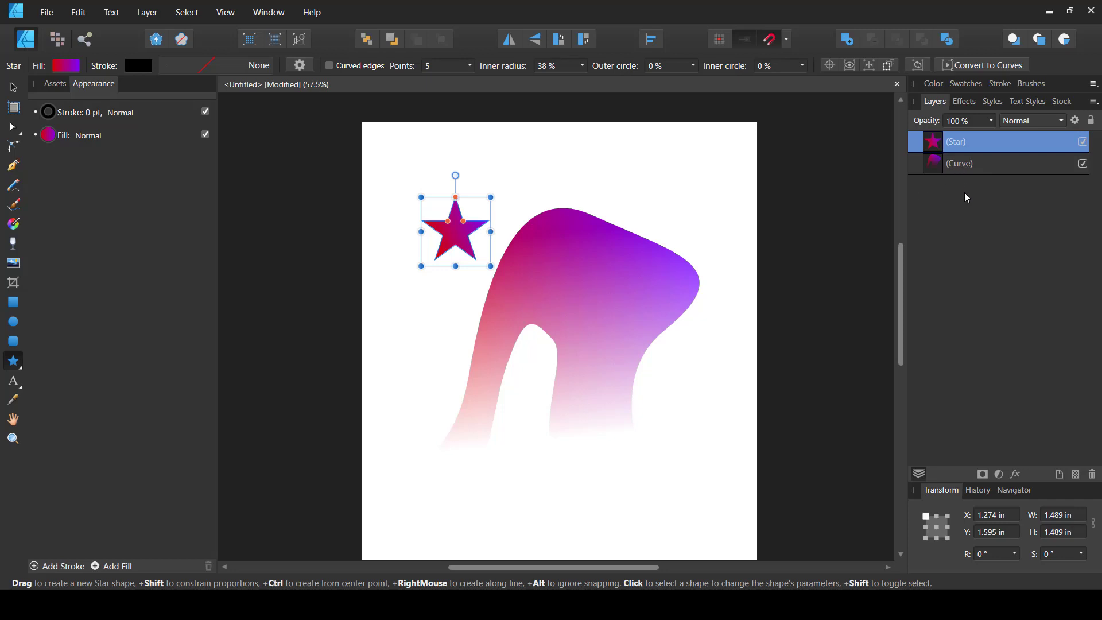
Step: Delete the curved gradient shape and enlarge the star to fill much of the page
click(964, 163)
key(Delete)
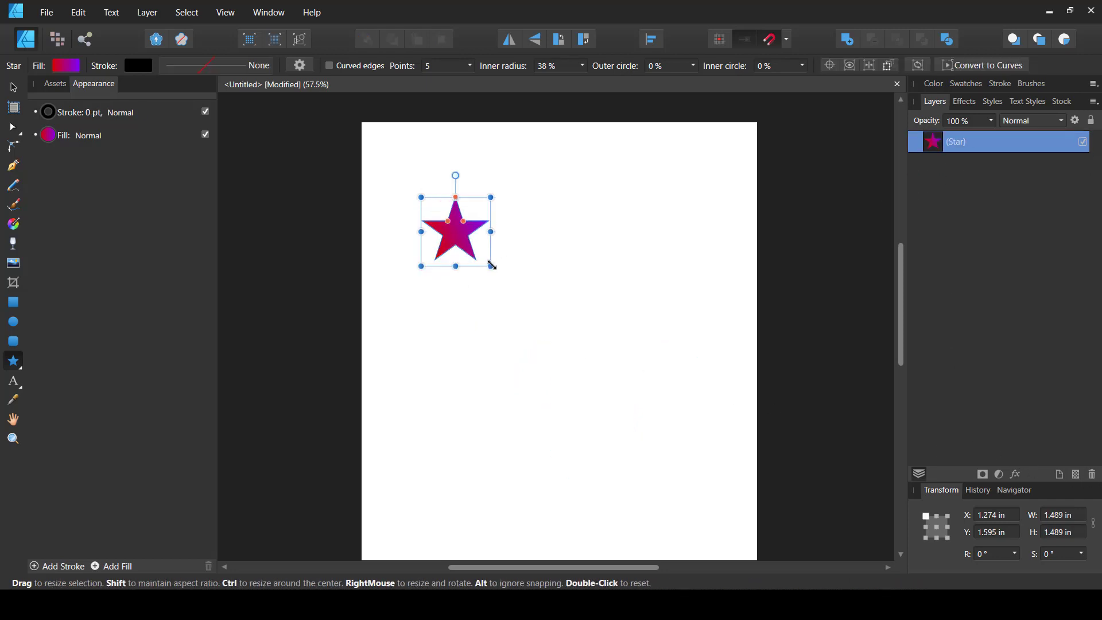
drag(490, 265, 700, 438)
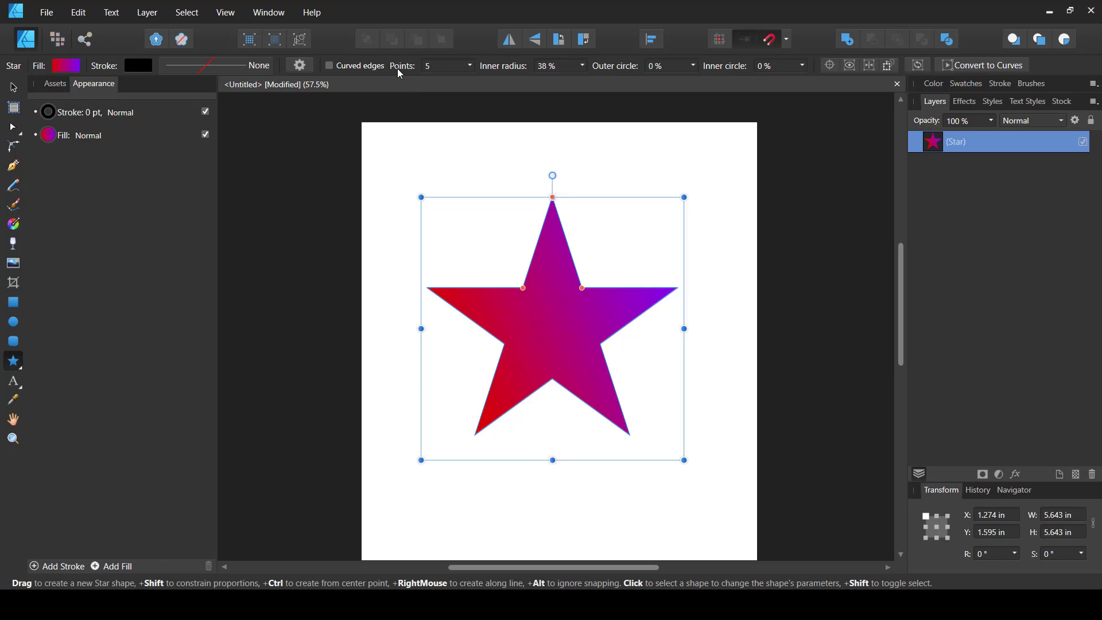
Step: Give the star 8 points, curved edges and a 54% inner radius
click(470, 67)
mouse_move(472, 82)
mouse_down()
mouse_move(501, 85)
mouse_move(475, 85)
mouse_up()
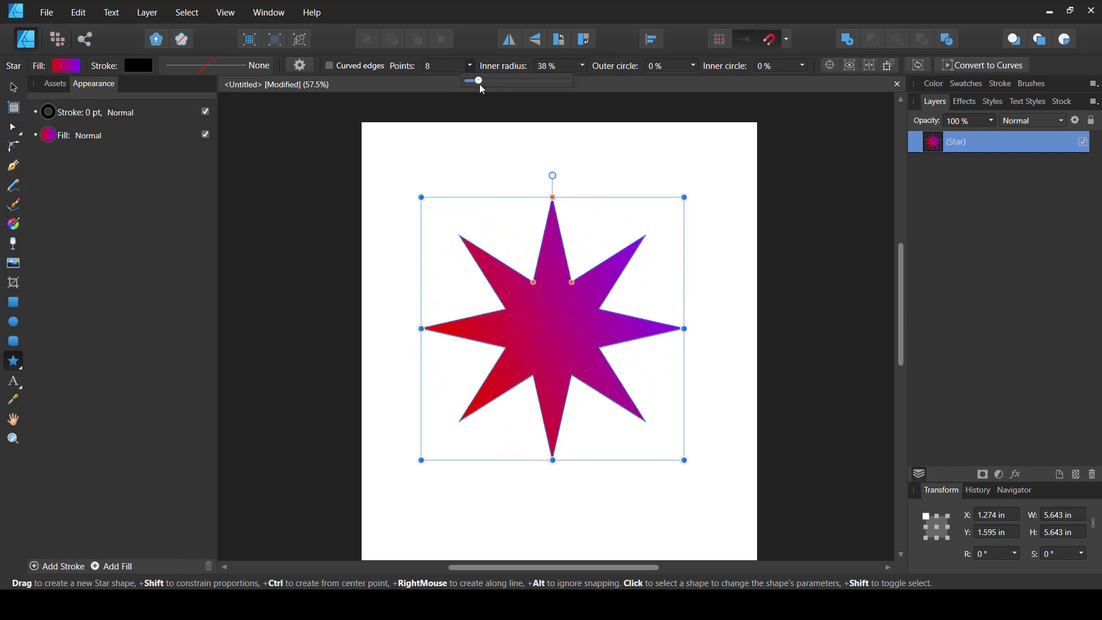
click(330, 66)
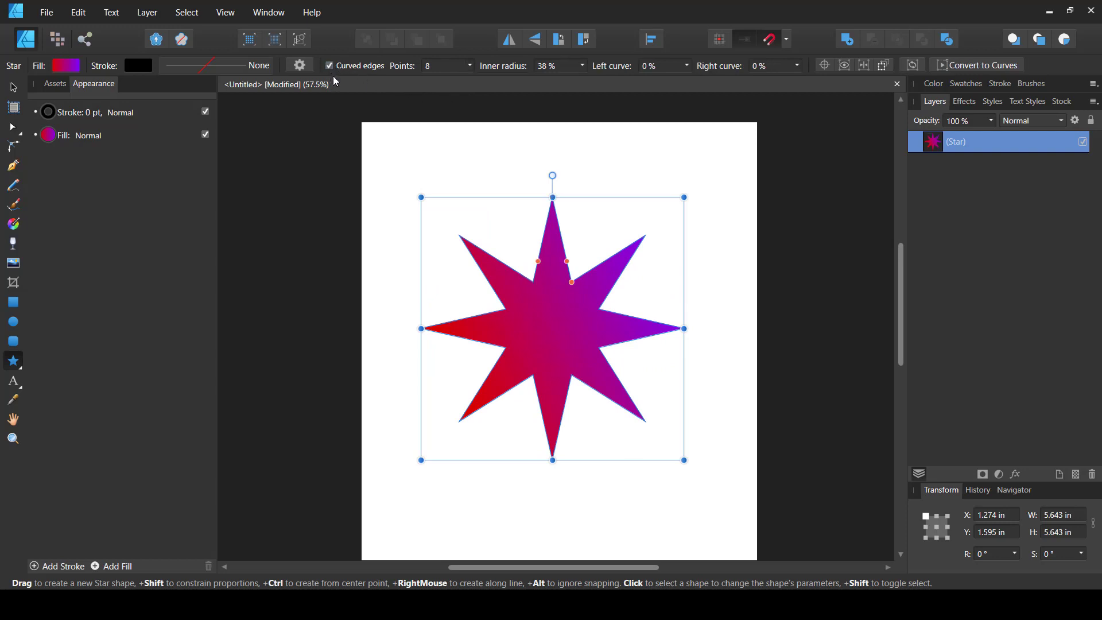
click(582, 66)
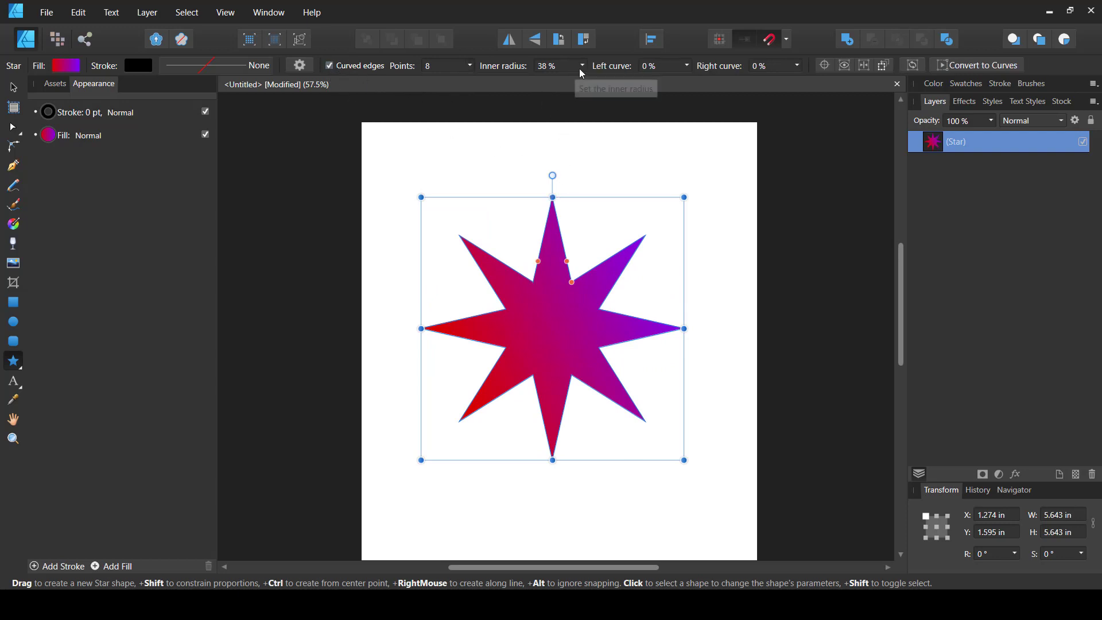
drag(584, 83, 616, 85)
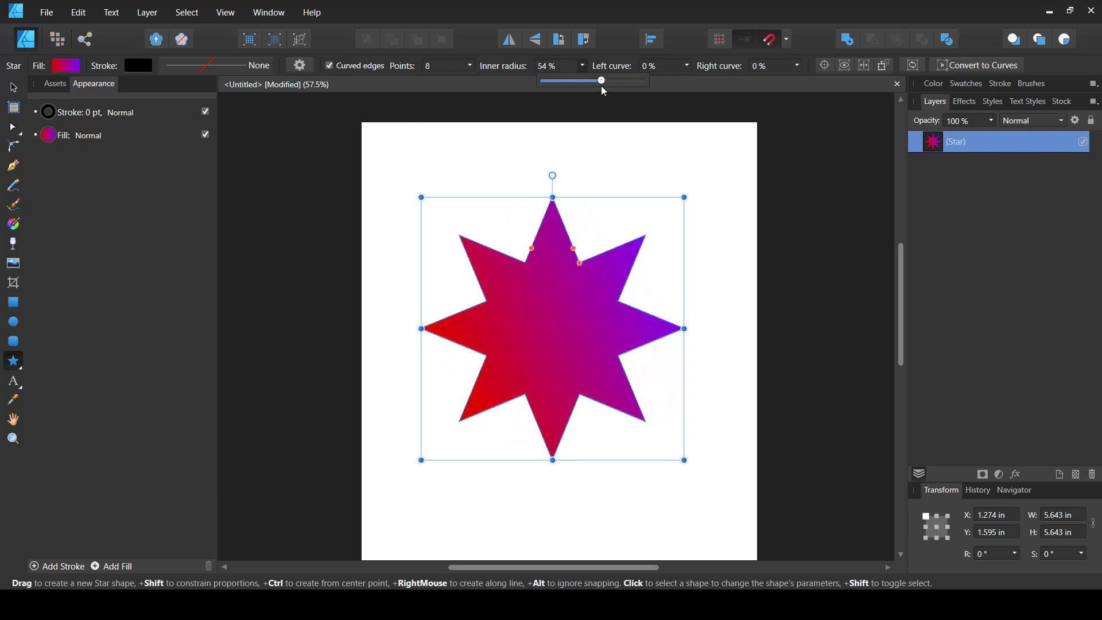
Step: Adjust the star's left and right curve sliders to bend its edges into lobes
click(687, 66)
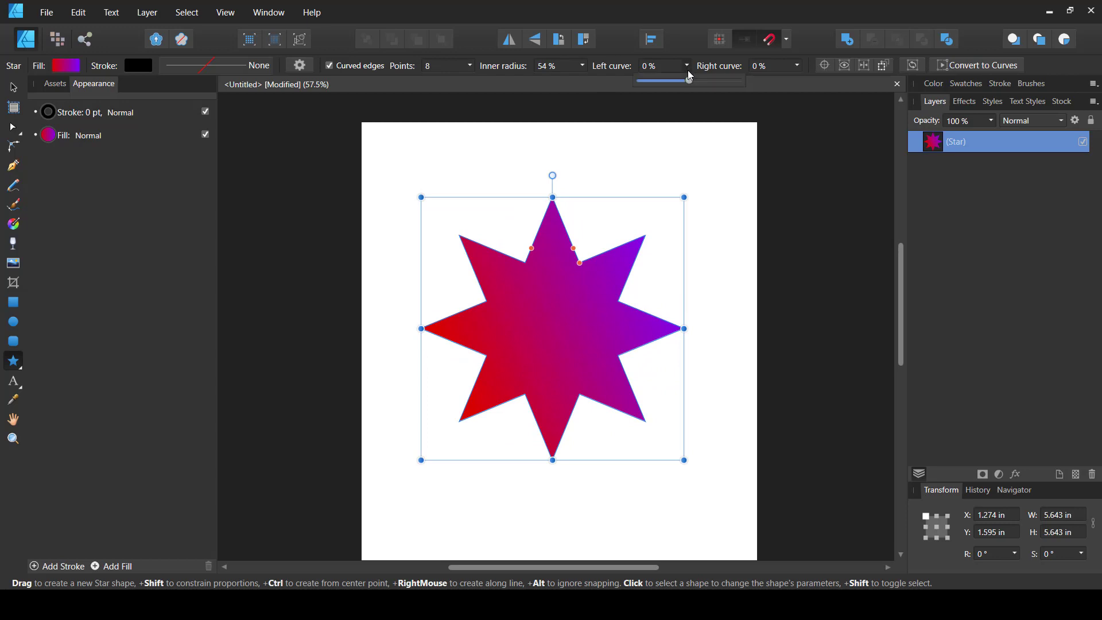
drag(687, 85, 732, 81)
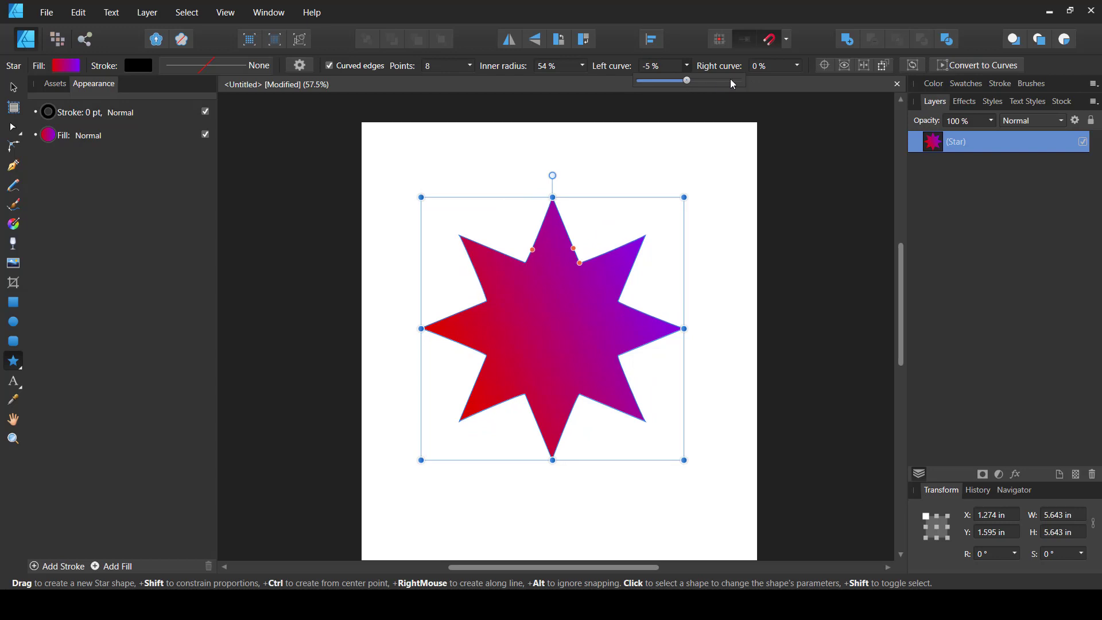
click(797, 66)
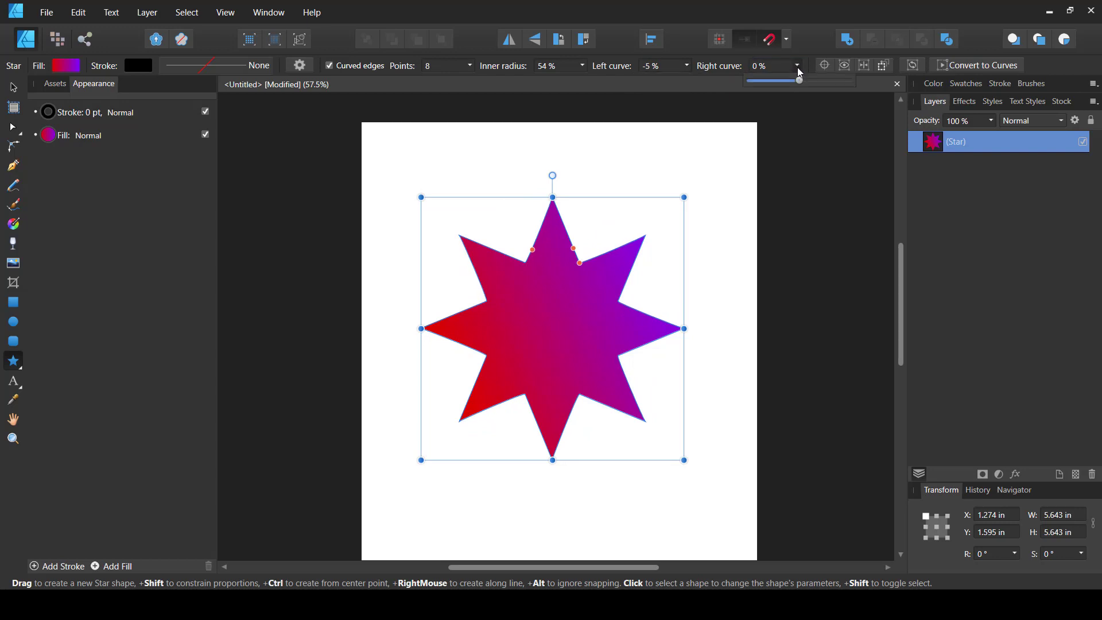
drag(798, 80, 831, 96)
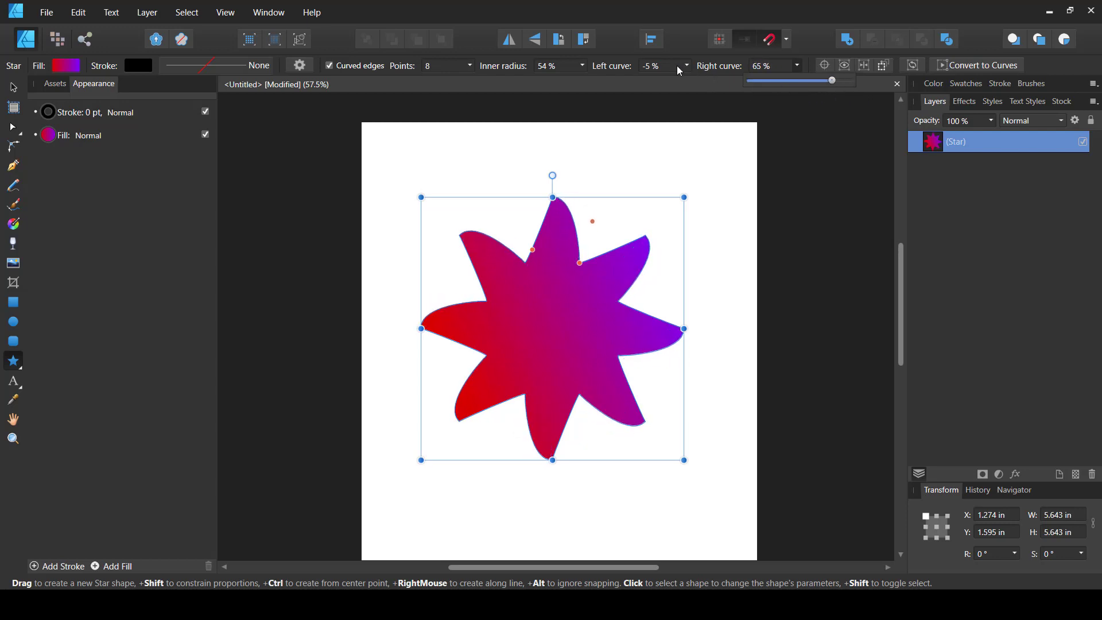
drag(688, 69, 737, 91)
Step: Turn curved edges off, round the tips with a 37% outer circle, then delete the star
click(329, 66)
click(693, 65)
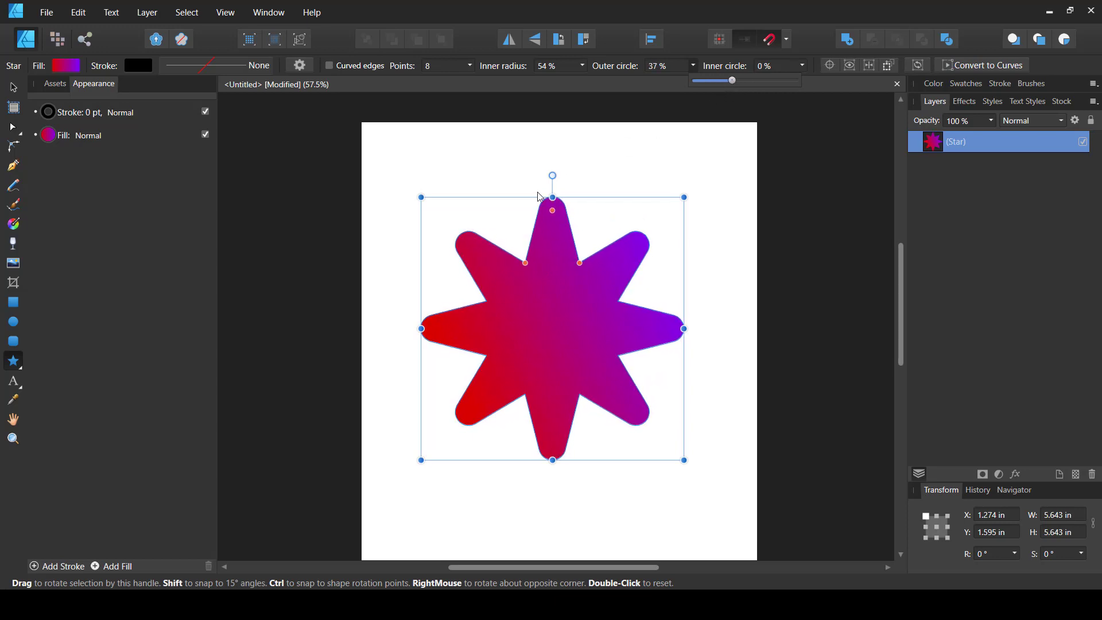
key(v)
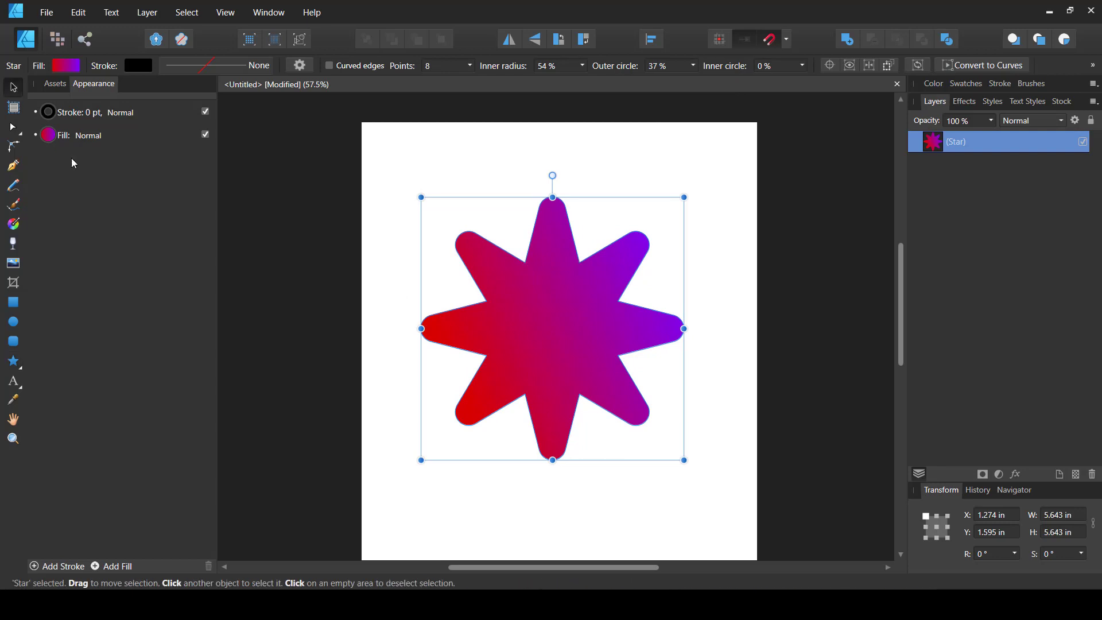
key(Delete)
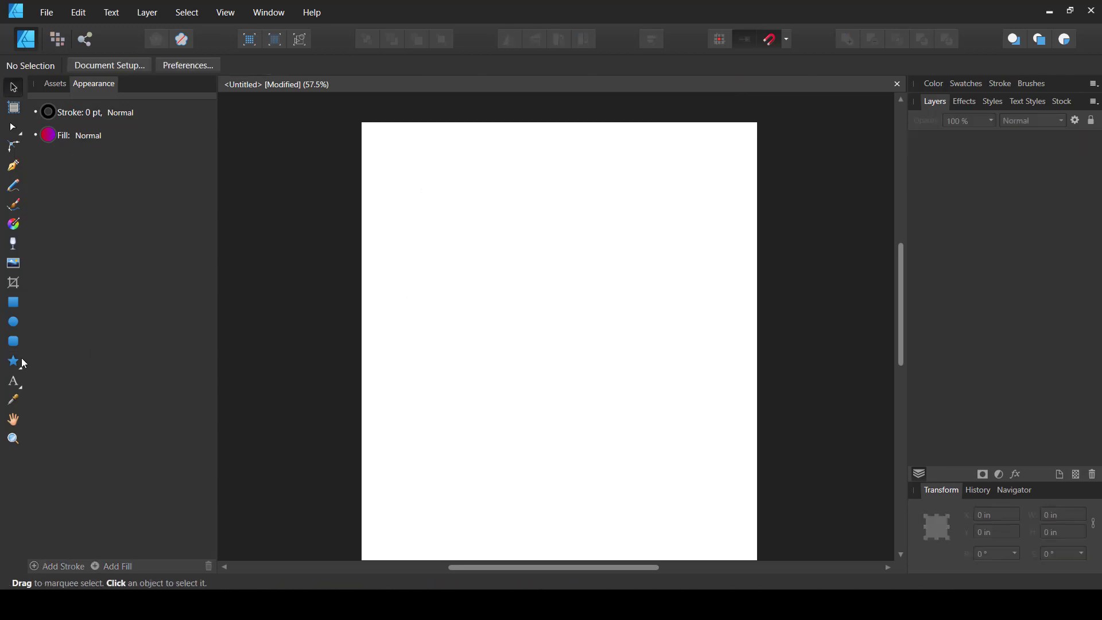
Step: Draw a rectangle with 32% concave corners and convert it to curves
click(12, 302)
drag(428, 205, 645, 368)
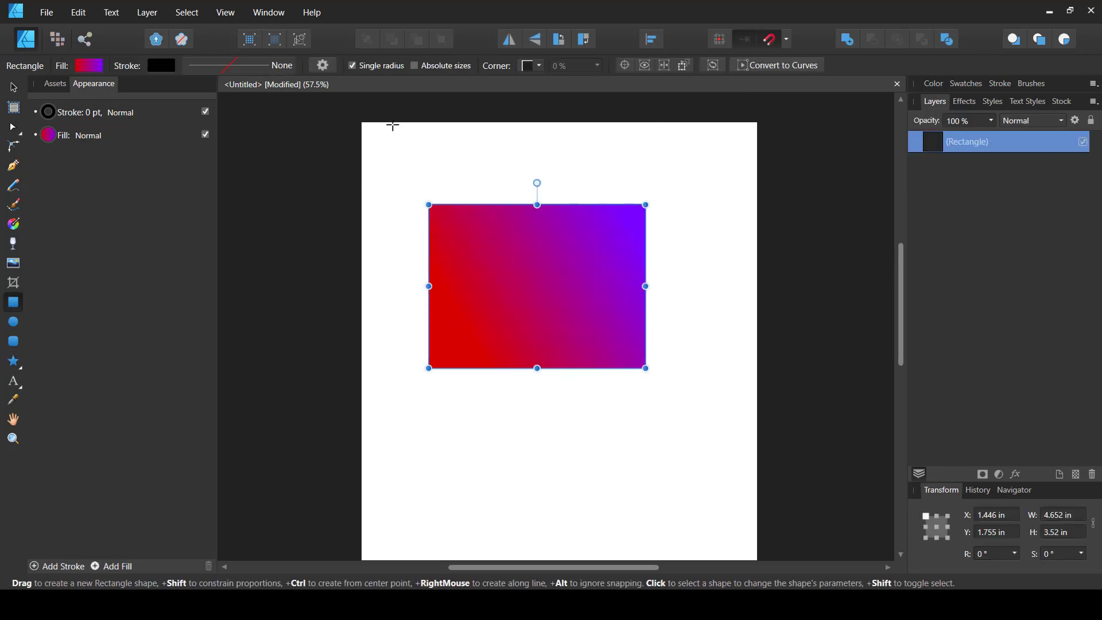
click(527, 68)
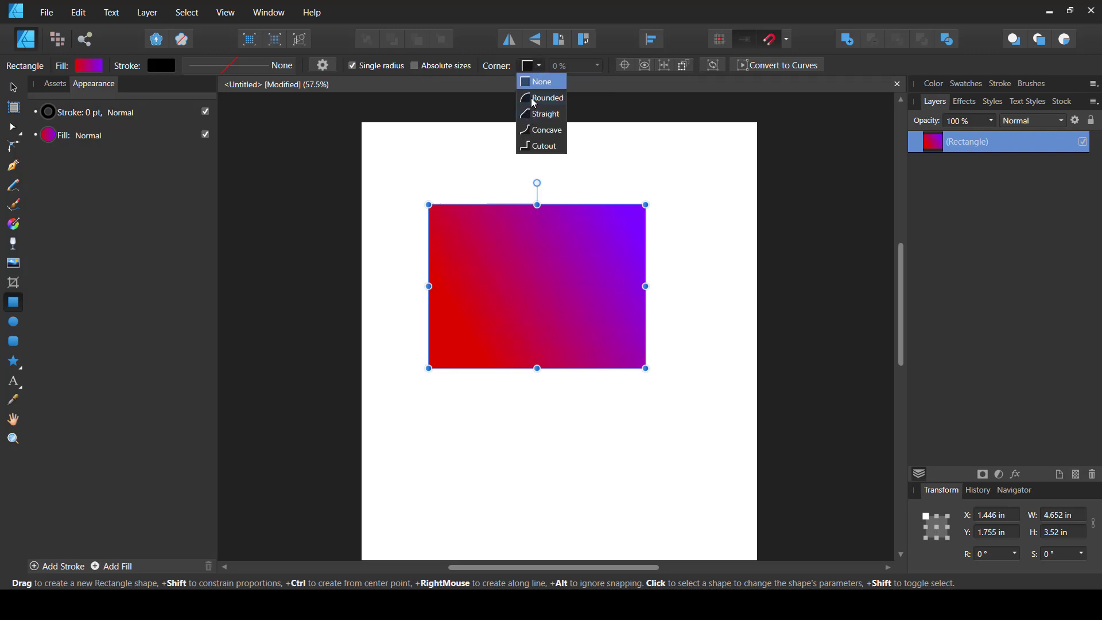
click(533, 98)
click(542, 69)
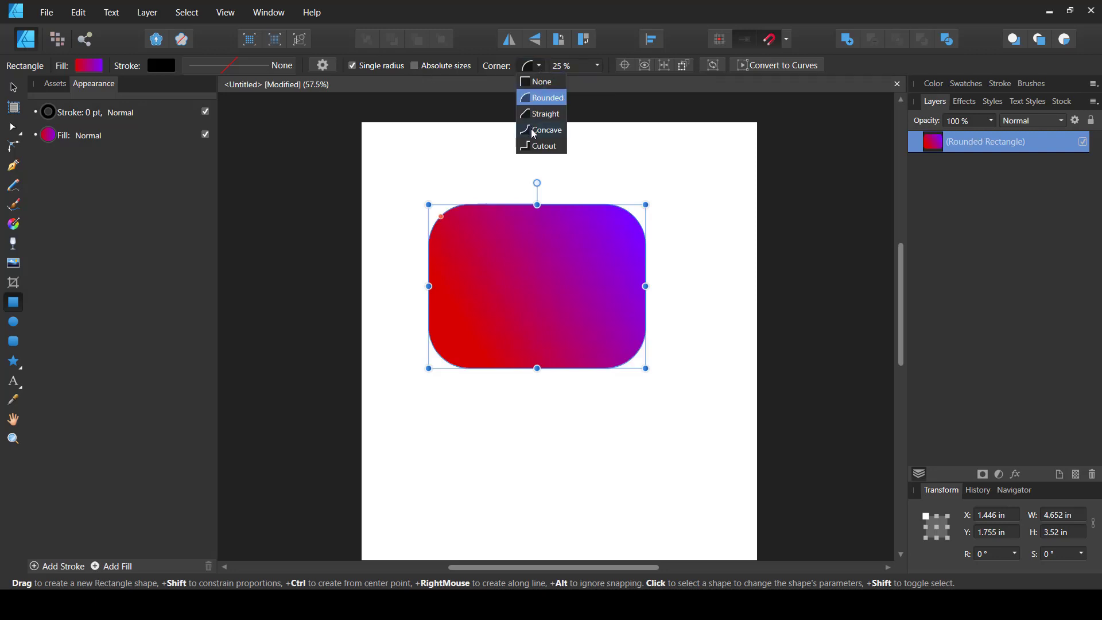
click(534, 131)
click(597, 67)
mouse_move(597, 80)
mouse_down()
mouse_move(550, 82)
mouse_move(651, 82)
mouse_move(607, 88)
mouse_up()
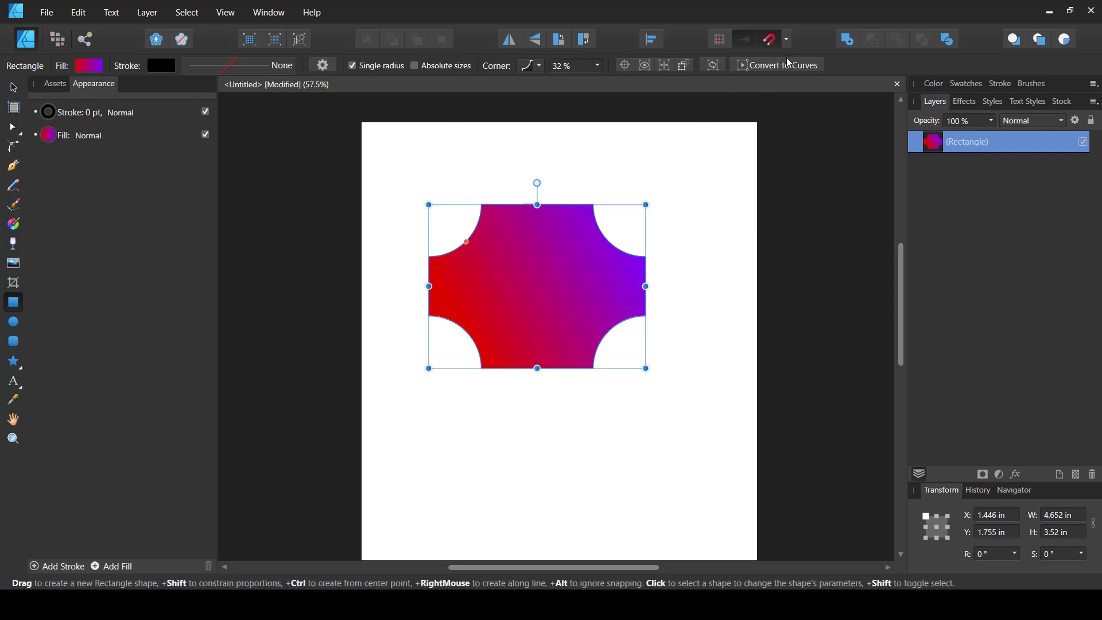
click(771, 64)
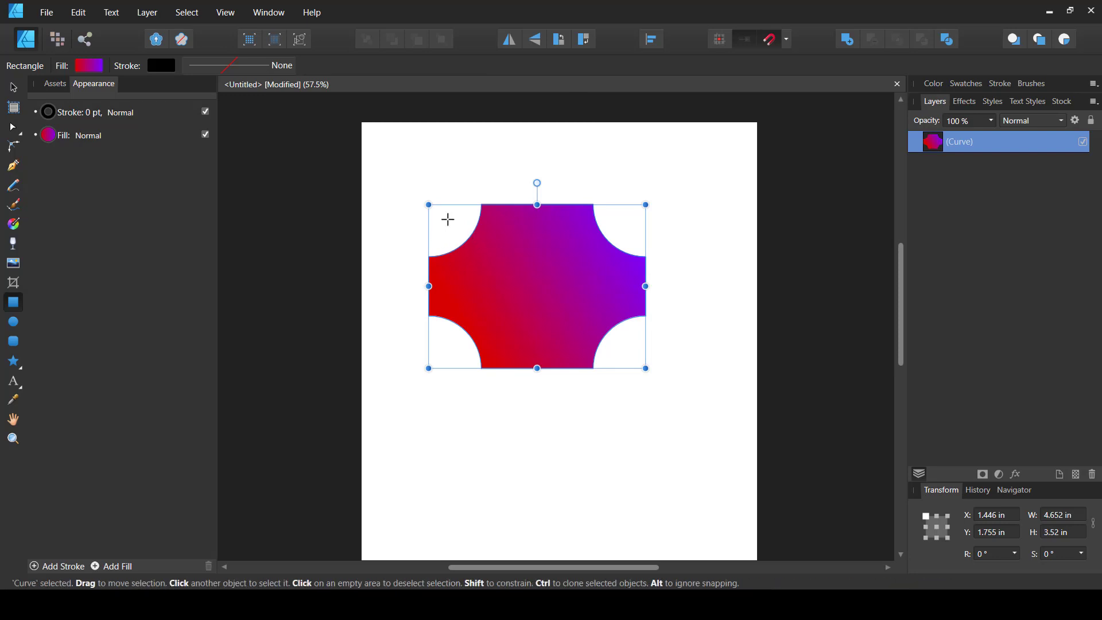
click(13, 86)
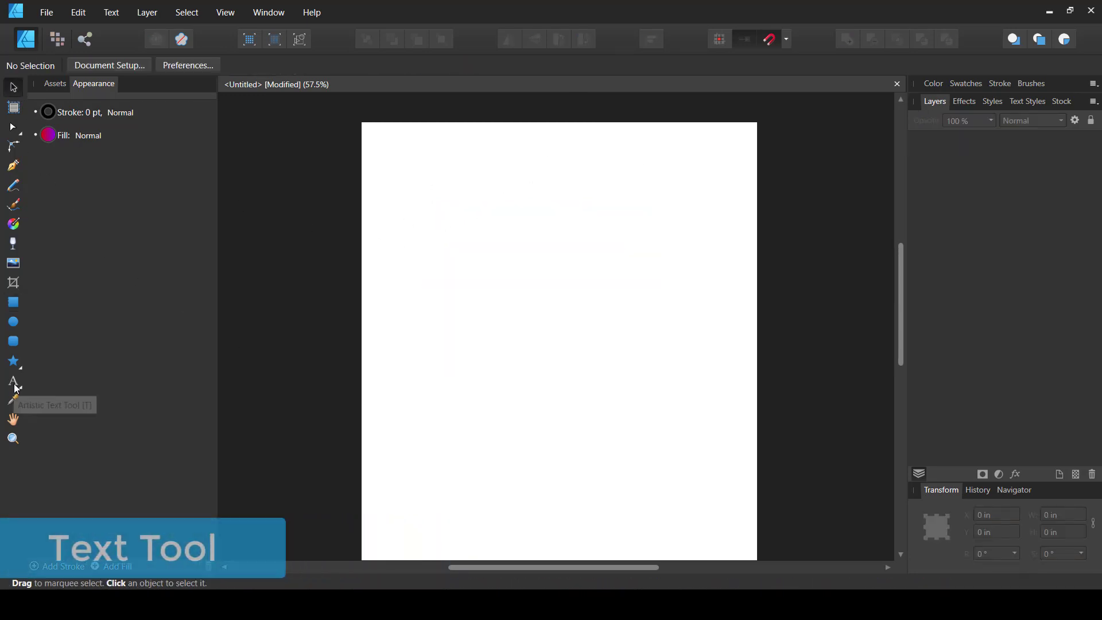
Step: Add artistic text reading 'TYPE' on the page
click(16, 390)
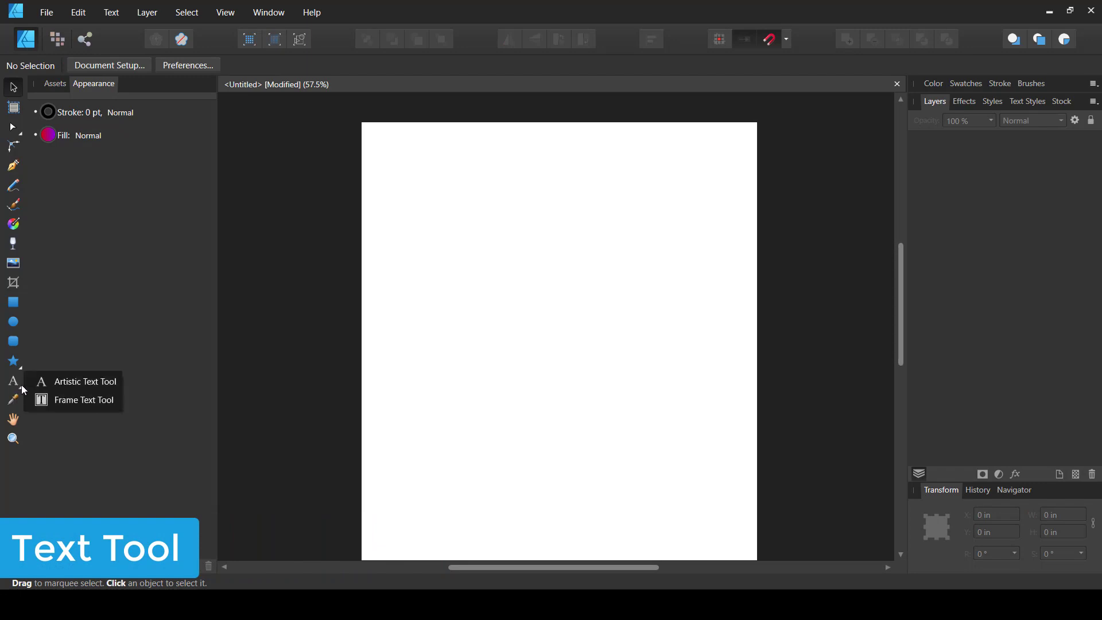
click(63, 384)
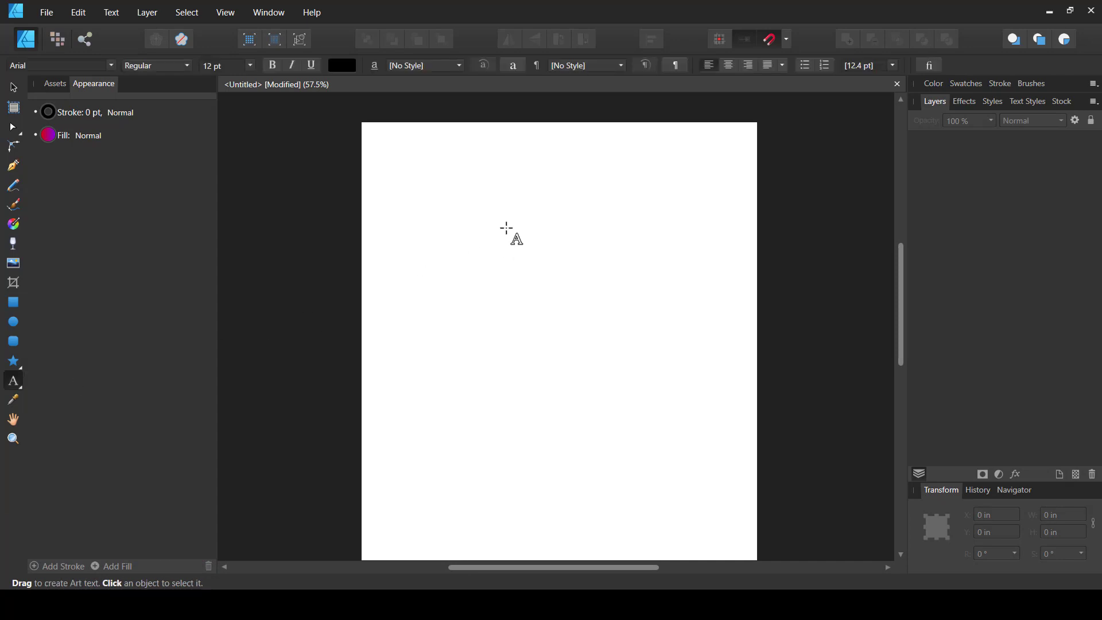
click(443, 236)
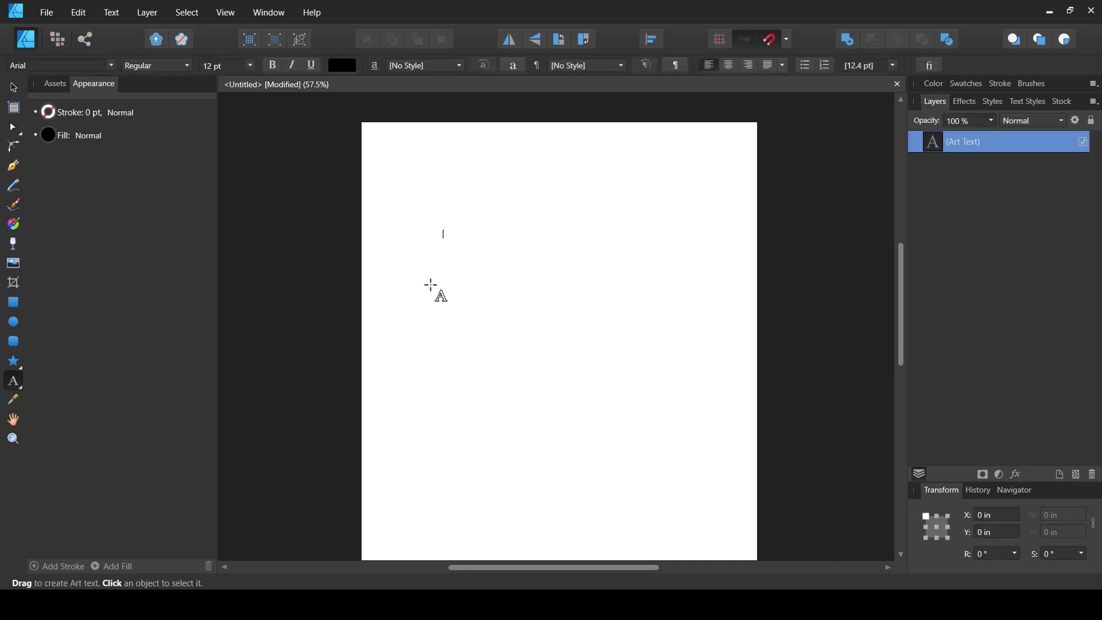
text(TYPE)
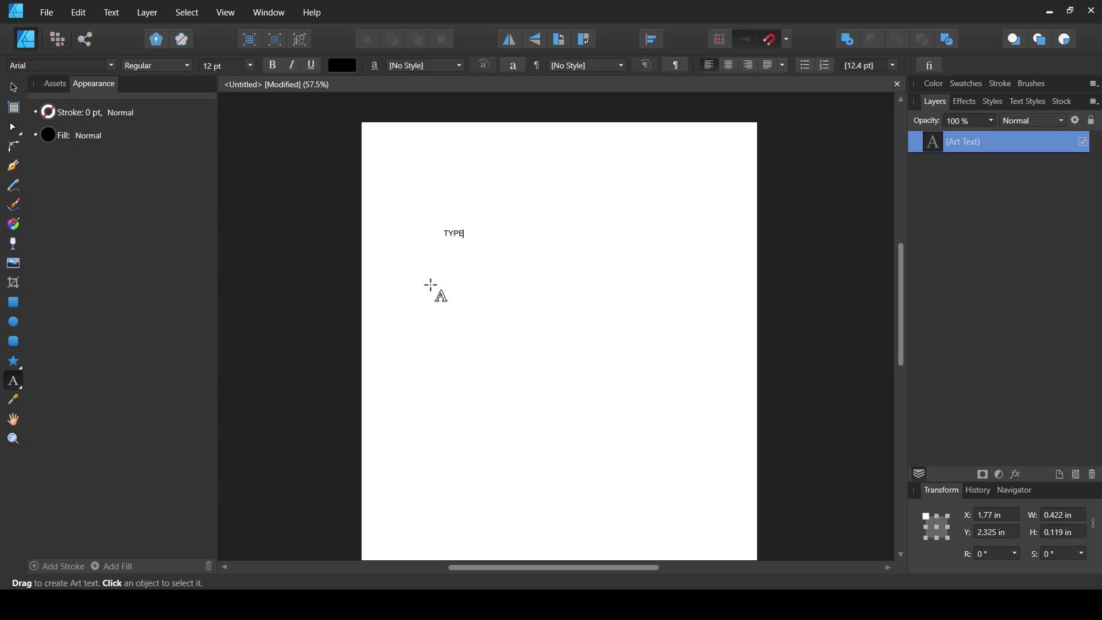
Step: Enlarge the TYPE text to about 178.8 pt and shift it left
click(13, 87)
drag(465, 234, 746, 421)
drag(626, 241, 589, 240)
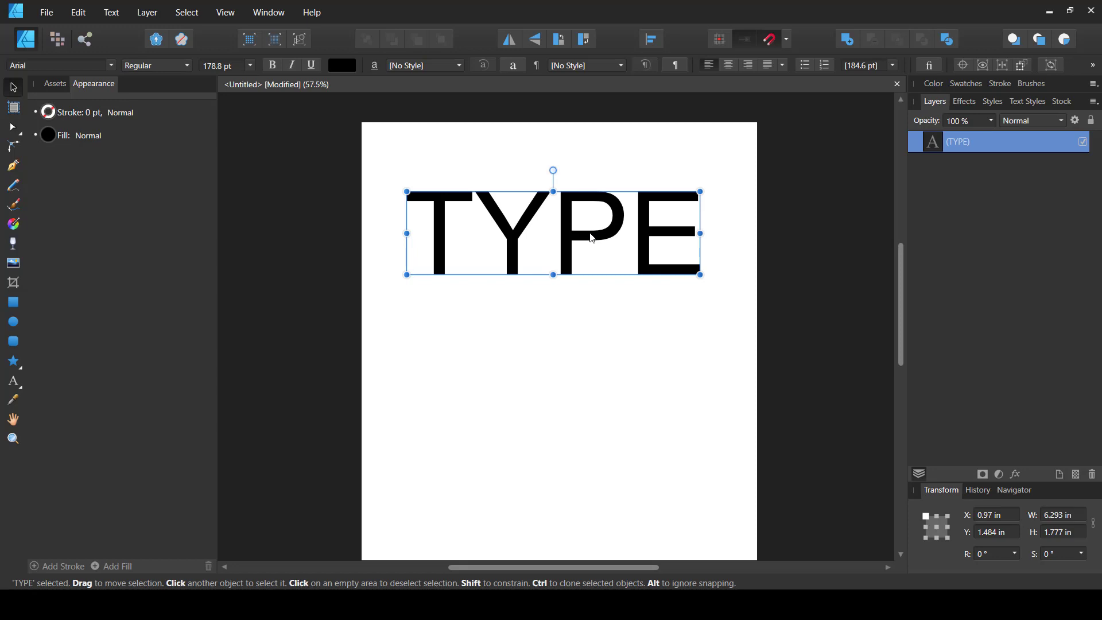
click(14, 381)
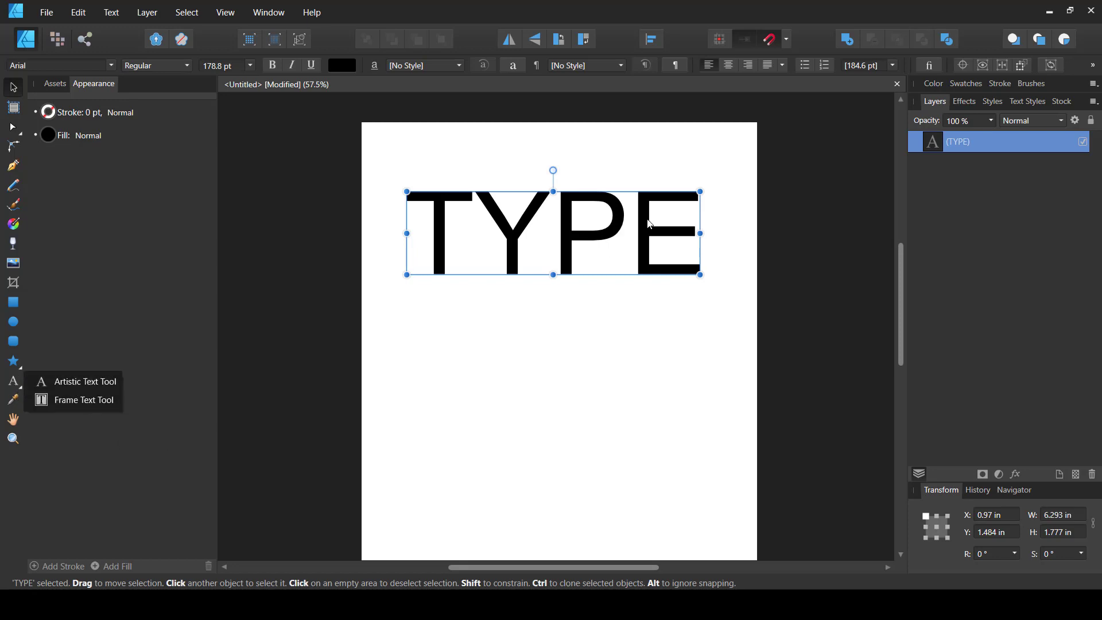
click(619, 373)
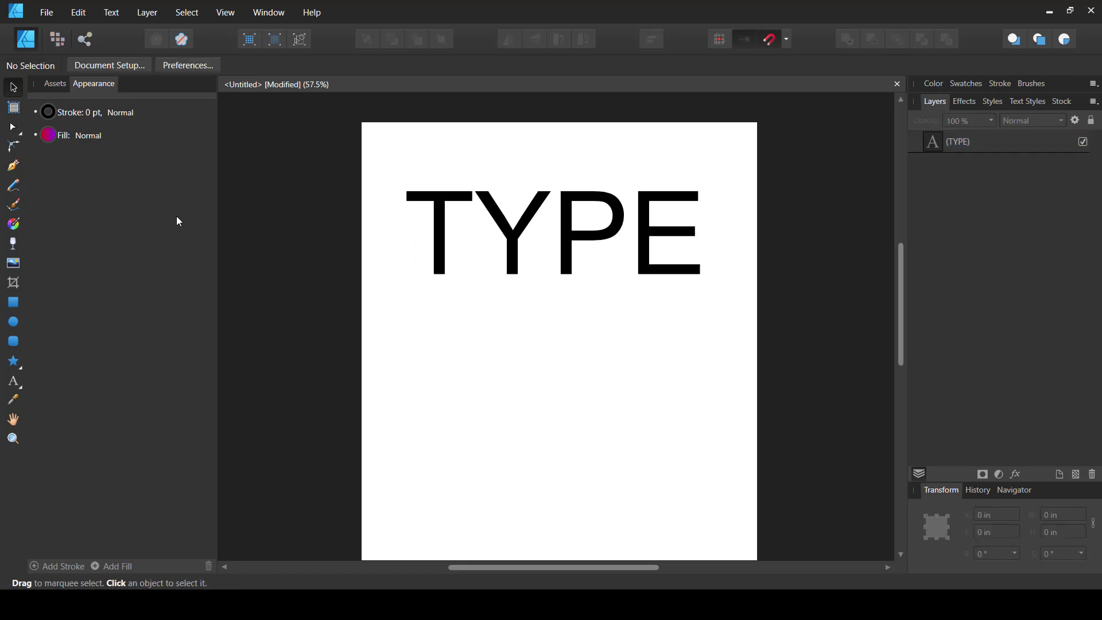
click(614, 234)
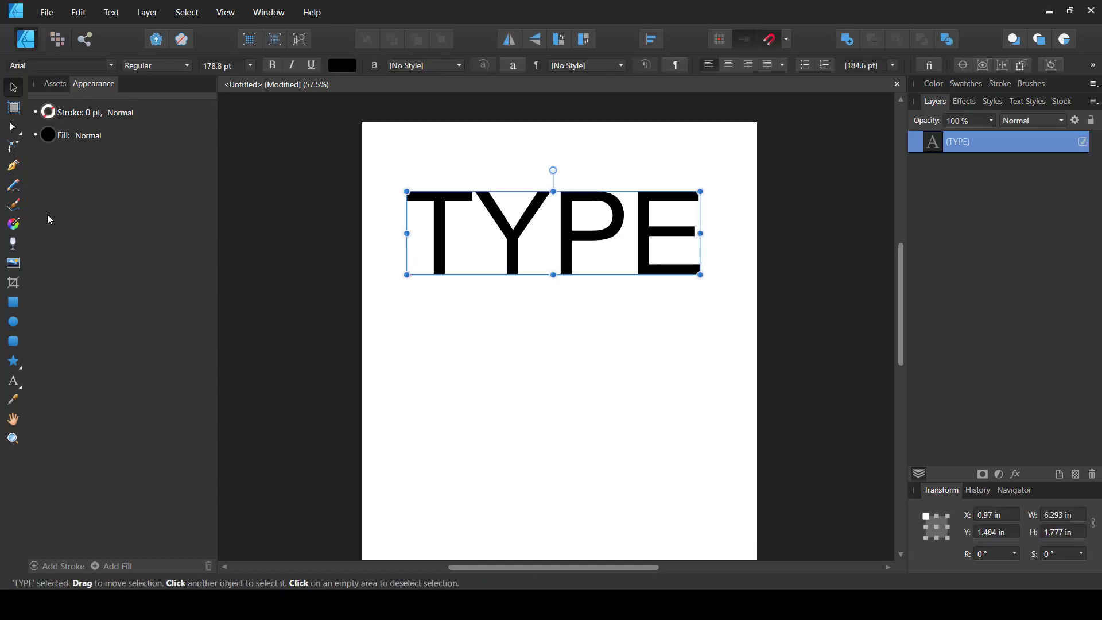
Step: Give the TYPE text an elliptical gradient fill with a red first stop
click(15, 226)
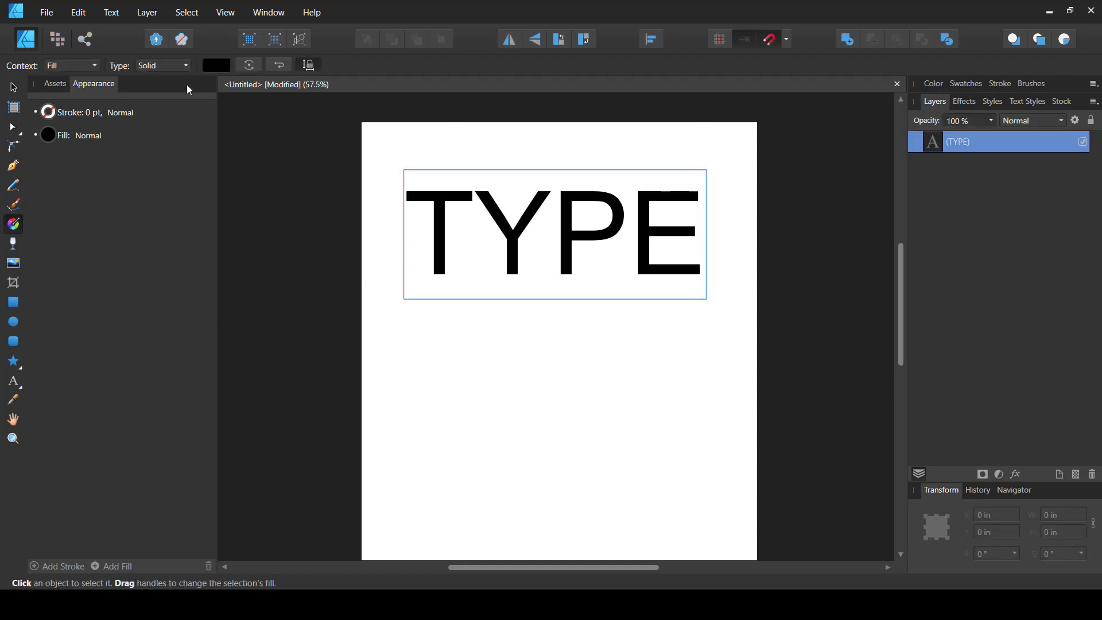
click(183, 65)
click(162, 133)
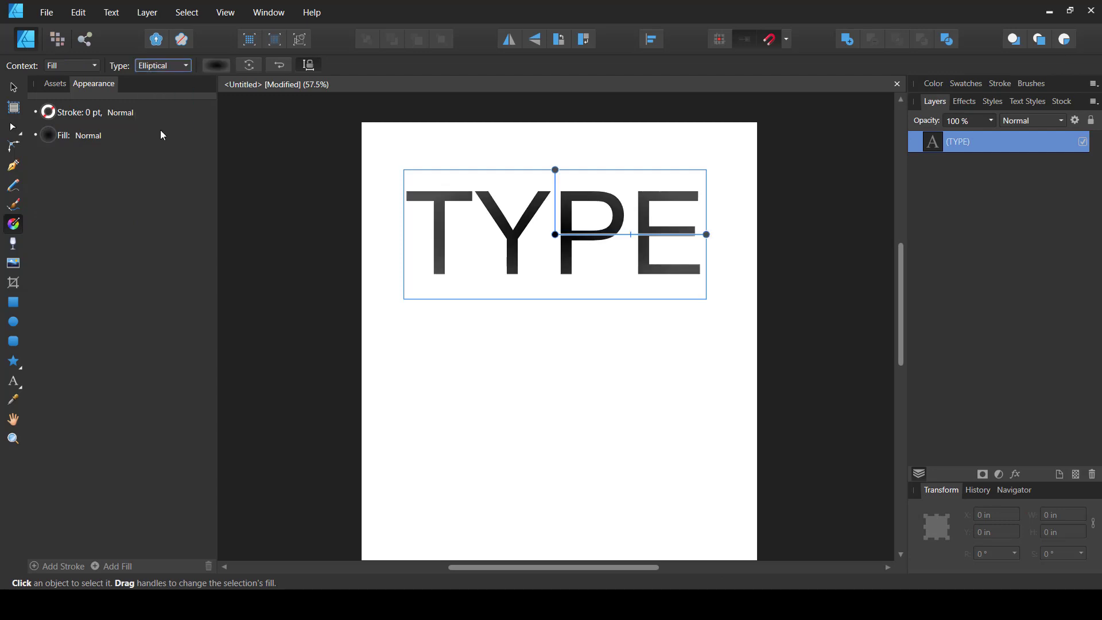
click(217, 66)
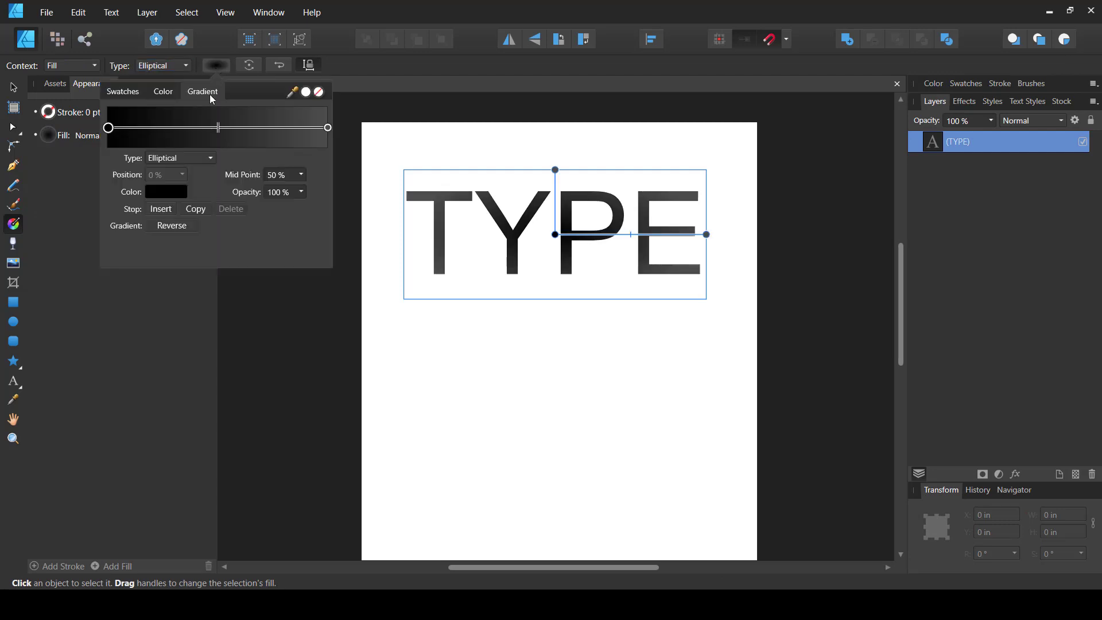
click(167, 191)
click(178, 277)
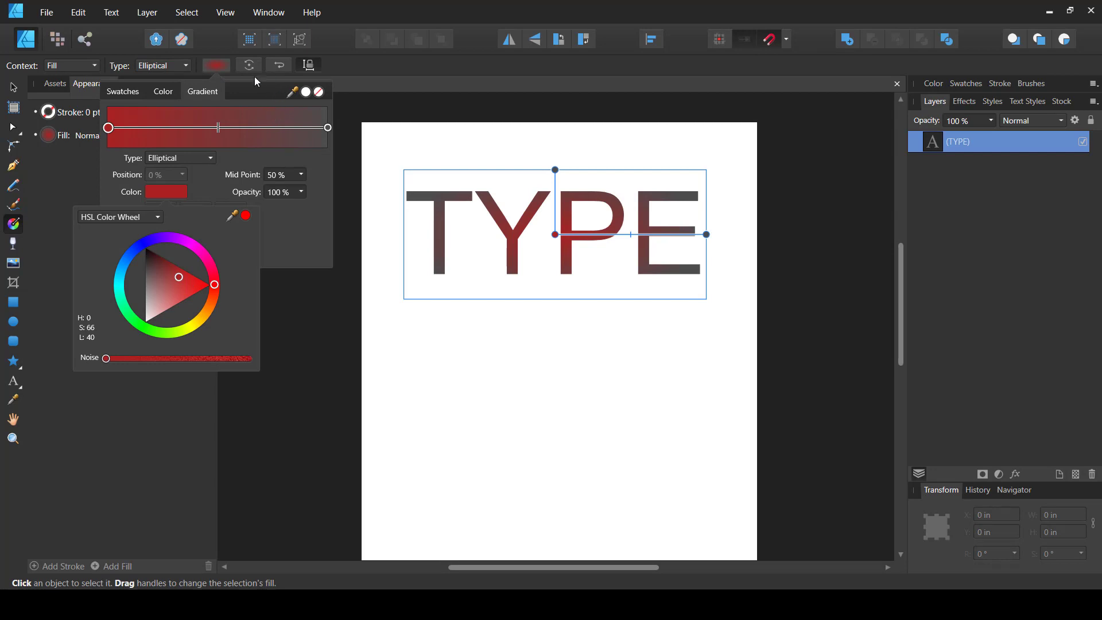
Step: Make the end stop yellow-orange, then add and slide an extra gradient stop
click(327, 127)
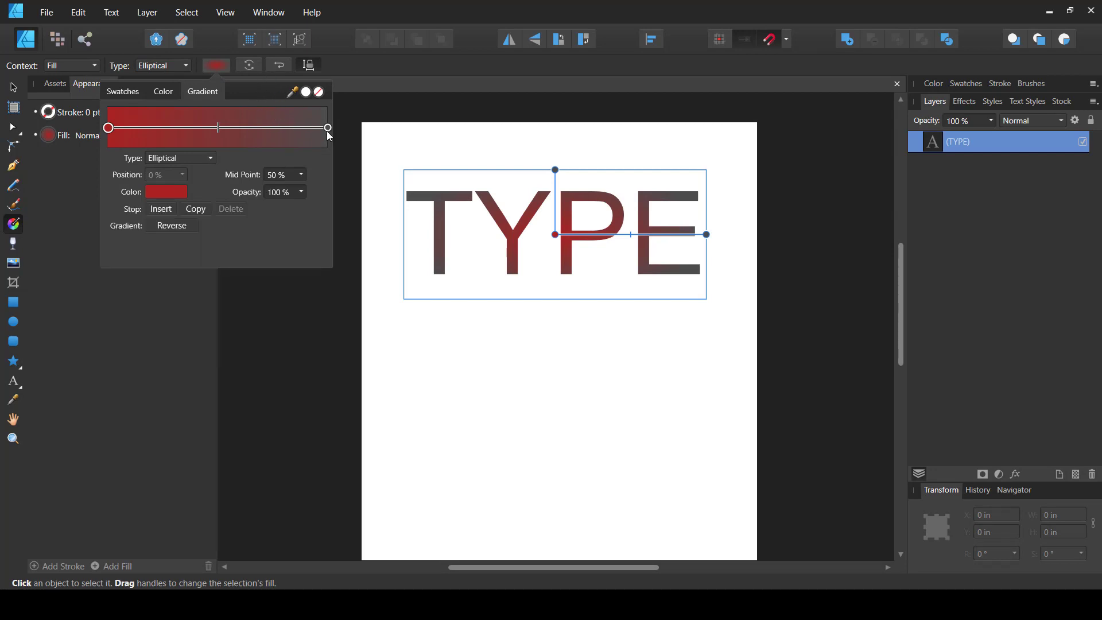
click(175, 194)
click(205, 311)
drag(179, 290, 222, 340)
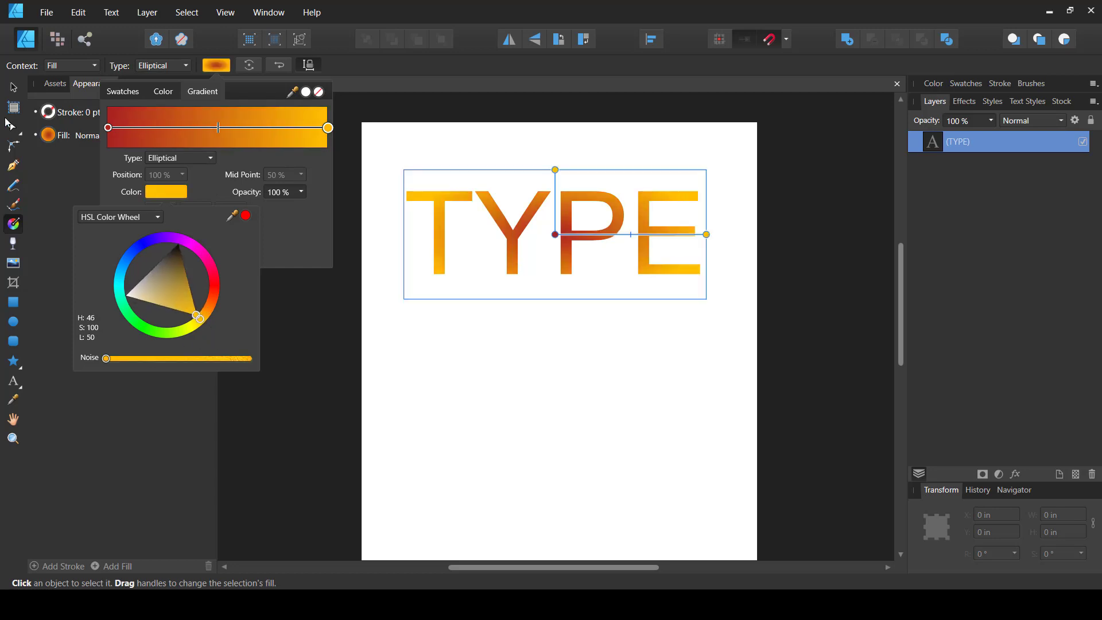
click(574, 234)
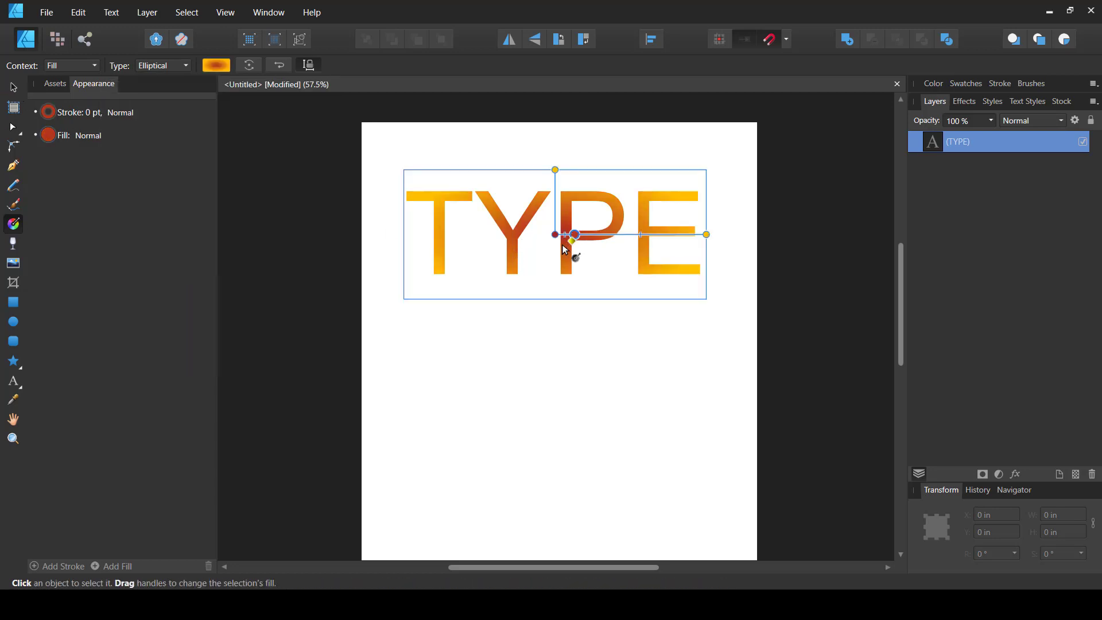
drag(572, 250, 583, 330)
Step: Replace the artistic text 'TYPE' with 'TEXT', keeping its gradient fill
click(13, 380)
click(524, 243)
key(ctrl+a)
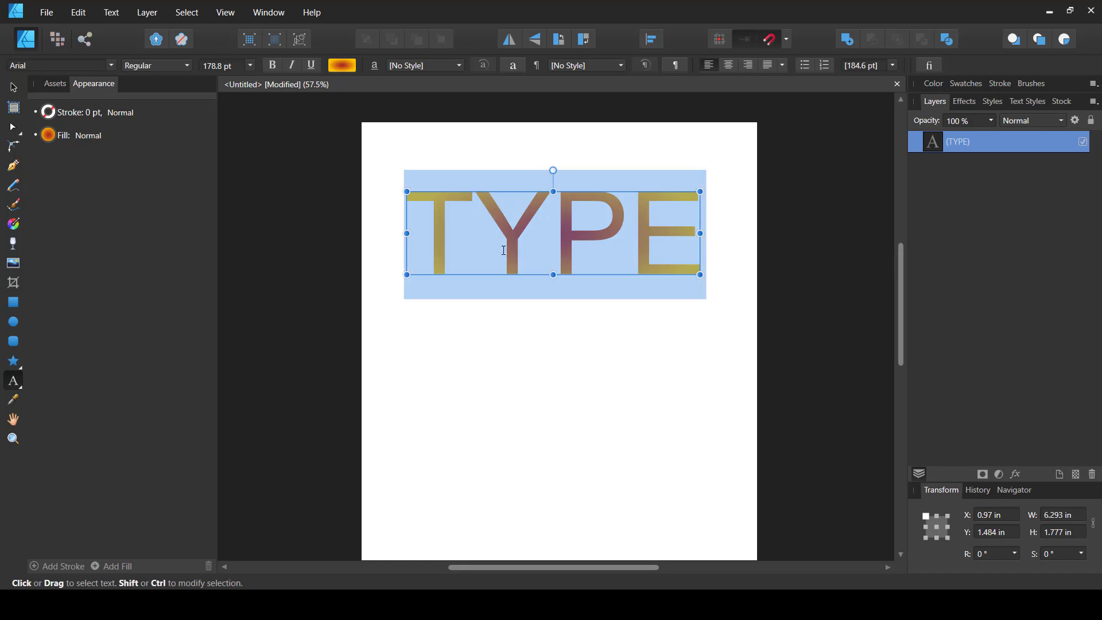
text(TEXT)
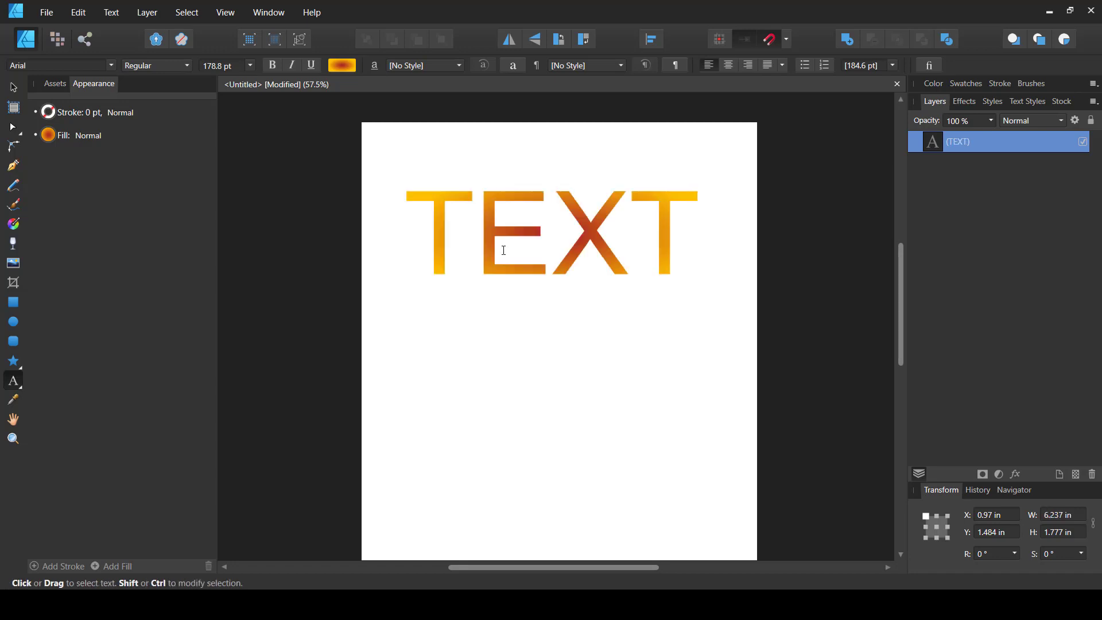
key(Escape)
click(12, 88)
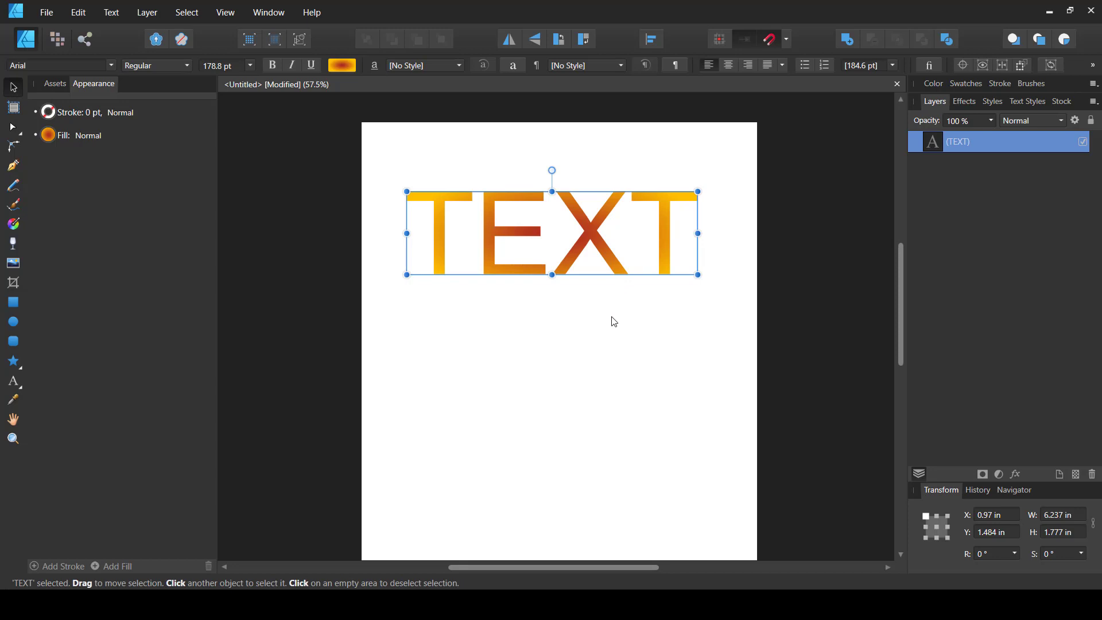
click(22, 388)
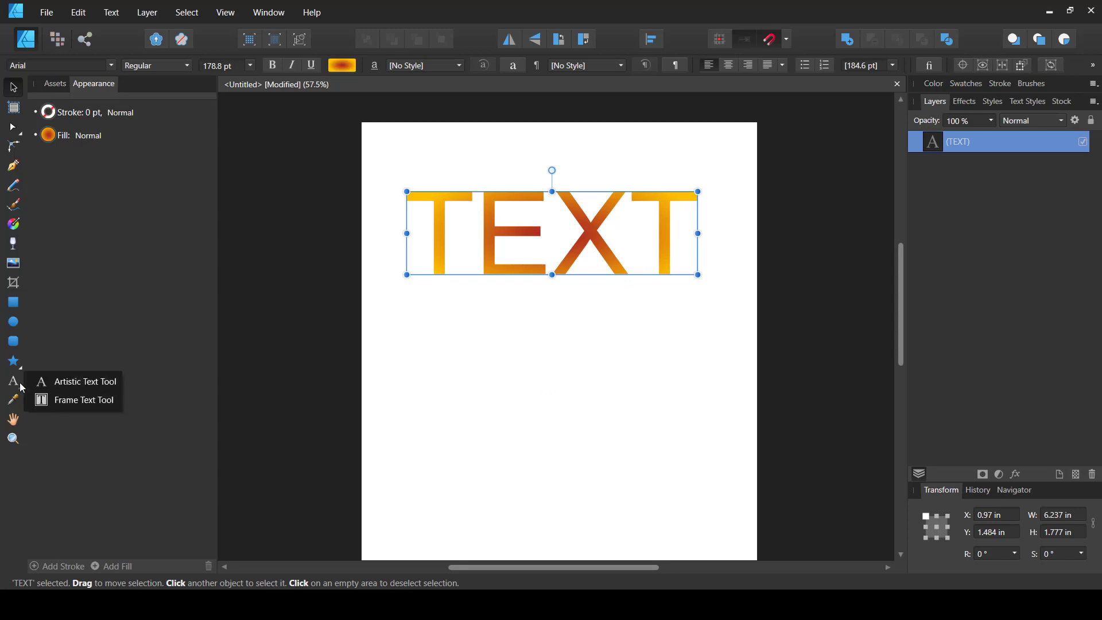
click(54, 399)
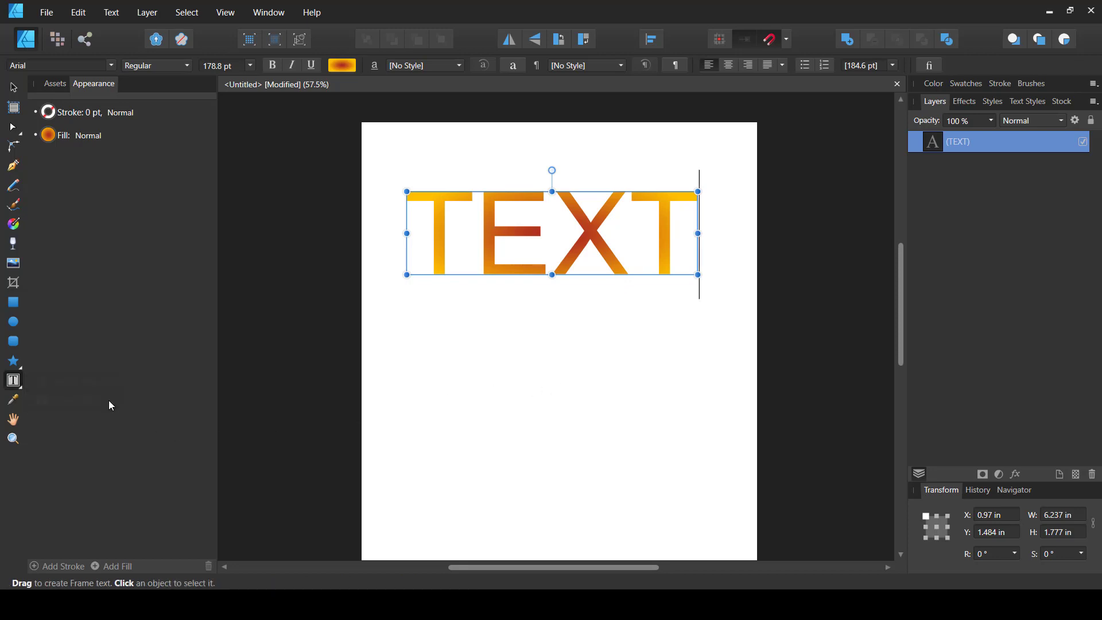
Step: Draw a text frame below TEXT and type 'DJGDSJD JSDSDJSDGSDJGDSGS' into it
click(416, 345)
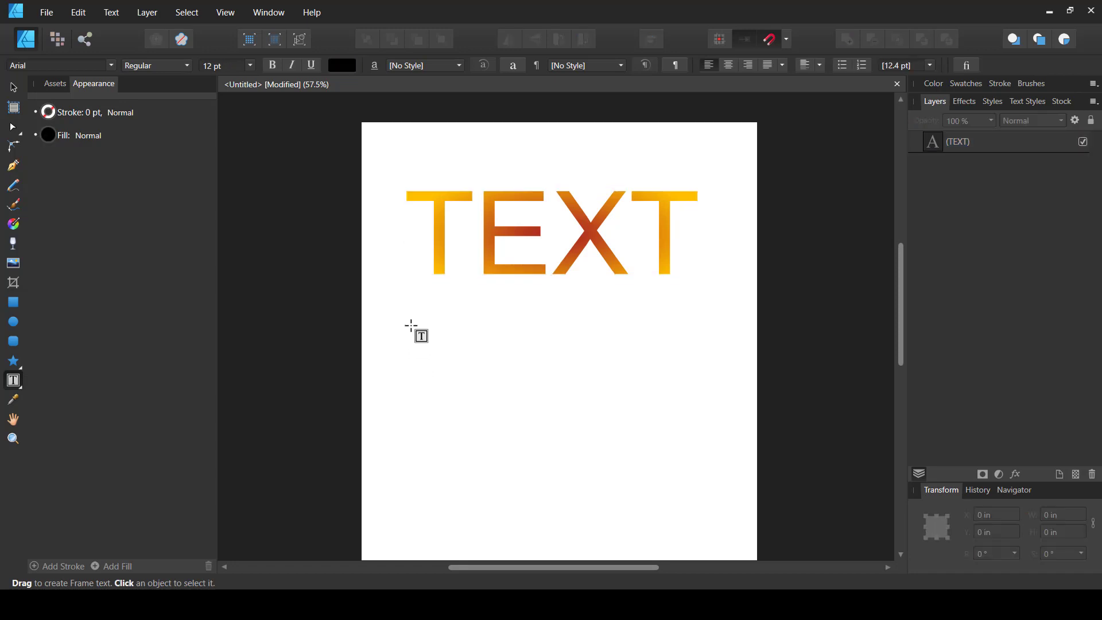
drag(411, 324, 699, 502)
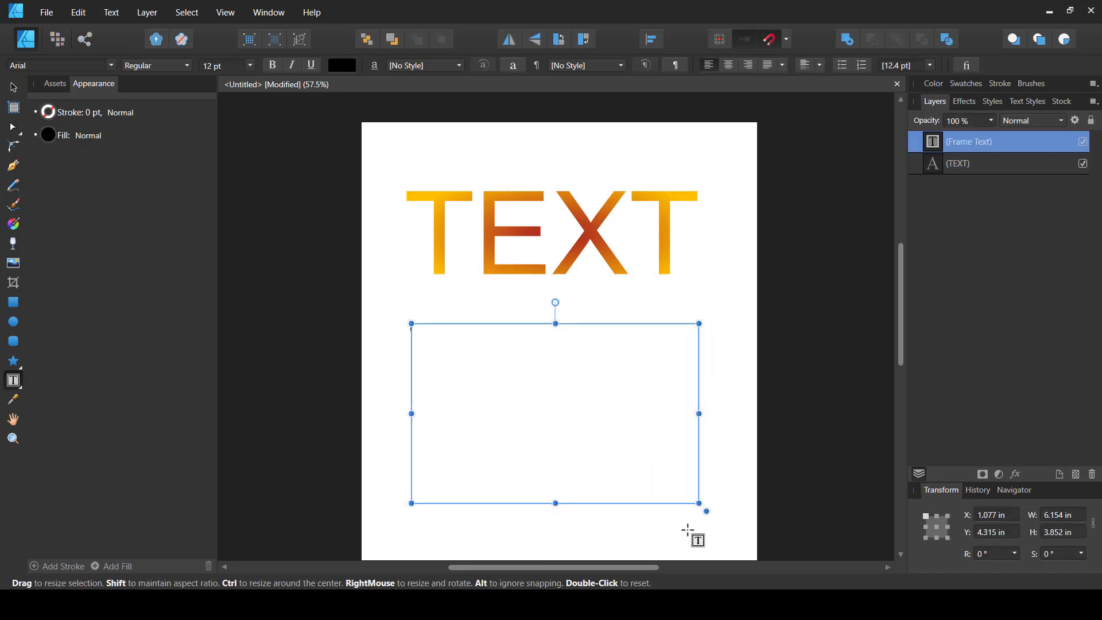
text(DJGD)
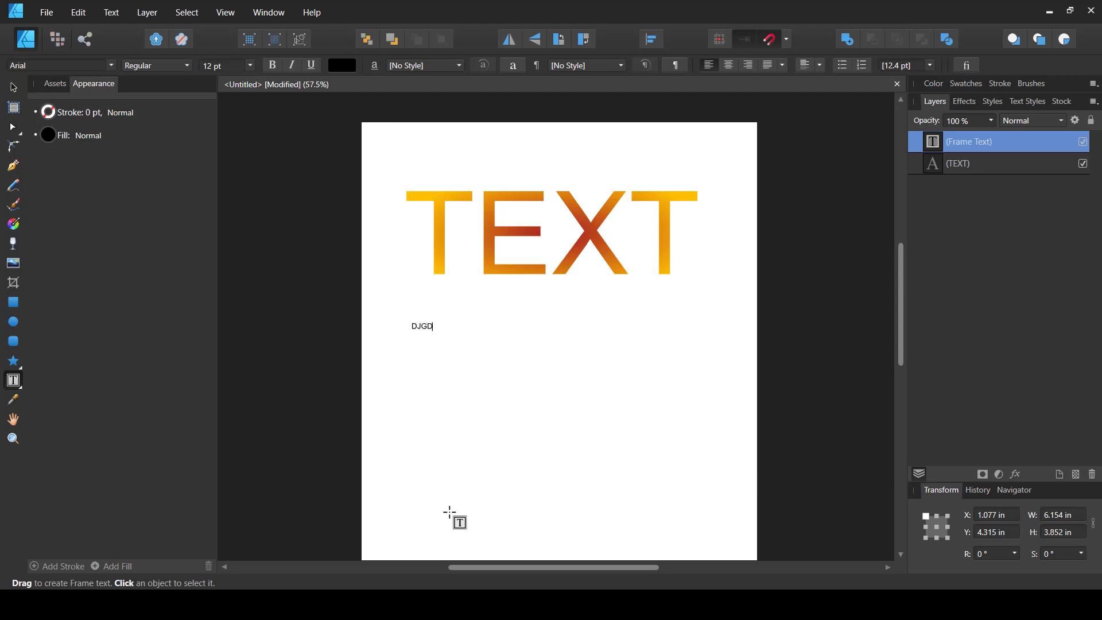
text(SJD JSDSDJSDGSDJGDSGS)
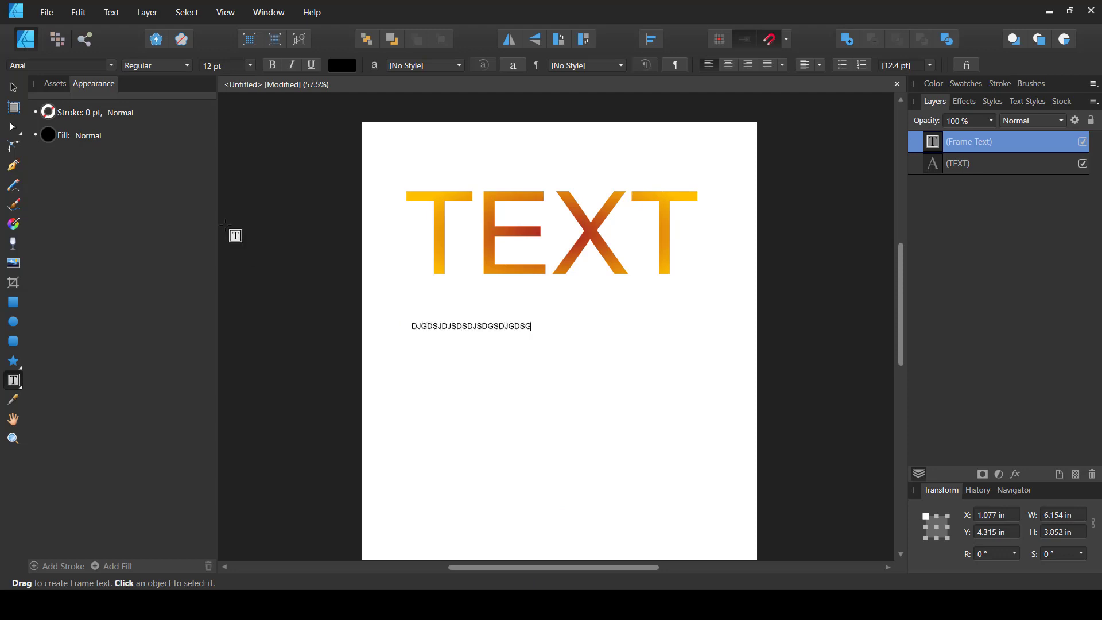
key(Escape)
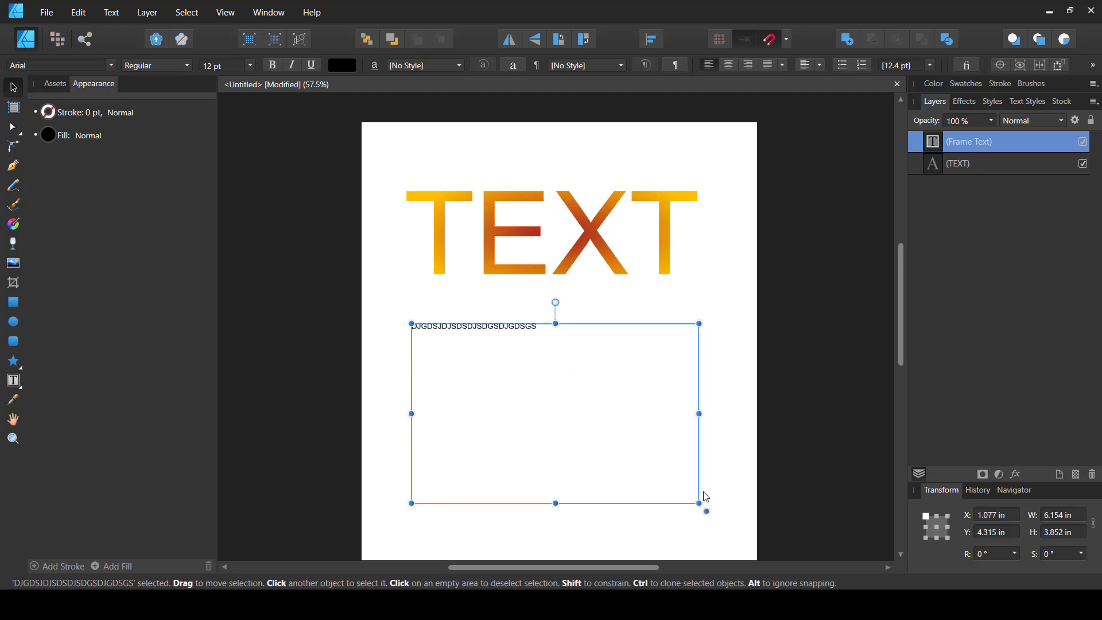
Step: Set the frame text to 48 pt and adjust the frame's height
mouse_move(699, 504)
mouse_down()
mouse_move(582, 380)
mouse_move(701, 449)
mouse_move(571, 379)
mouse_move(589, 355)
mouse_move(622, 388)
mouse_move(698, 516)
mouse_up()
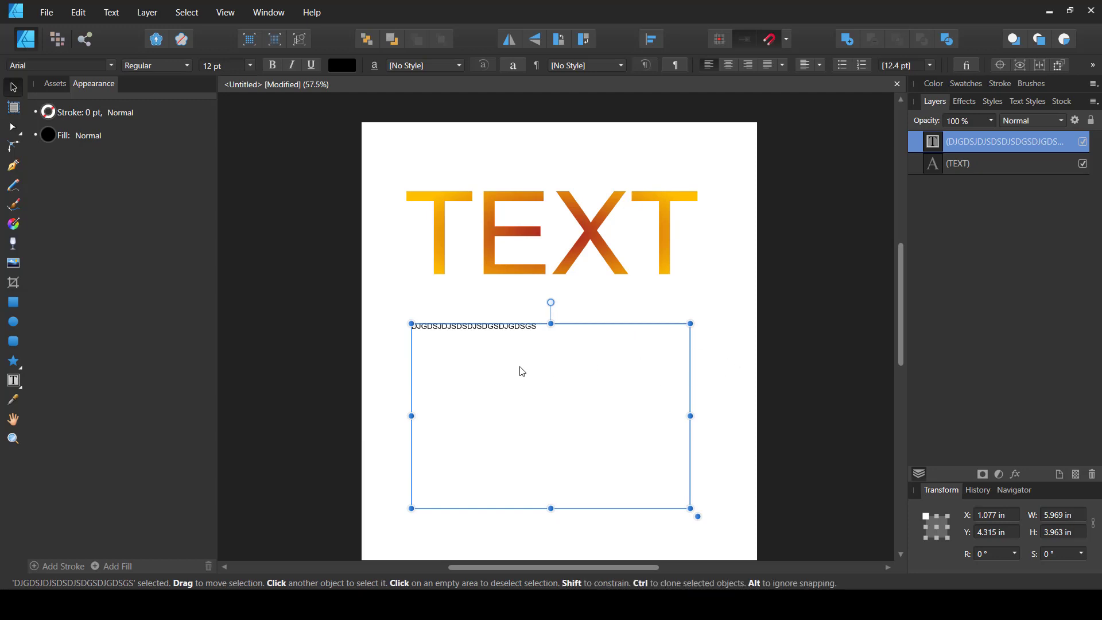
click(249, 66)
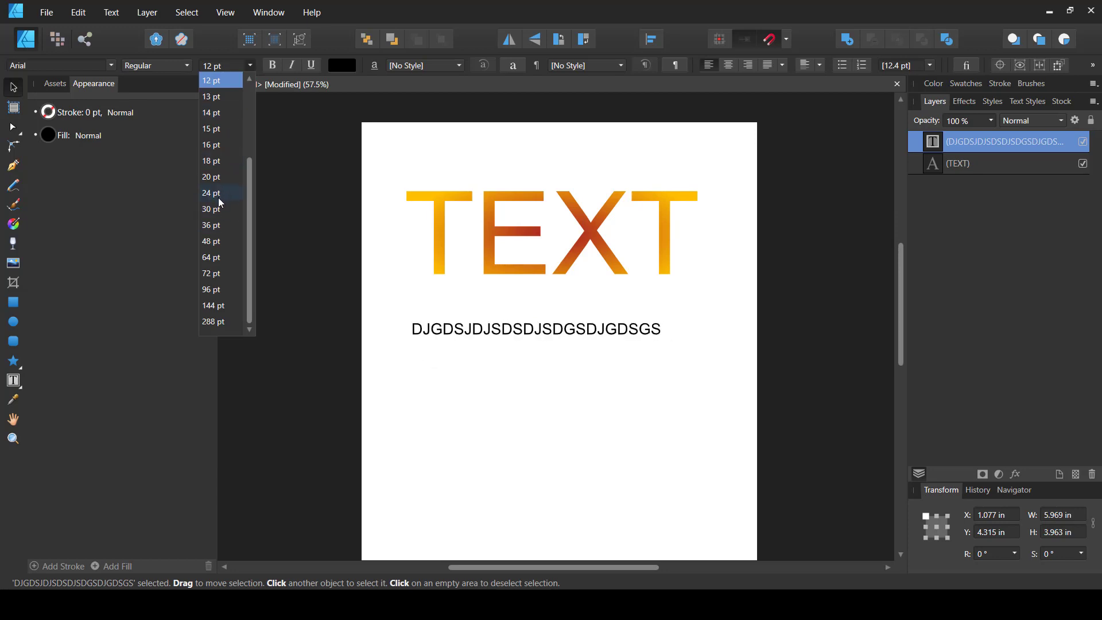
click(220, 241)
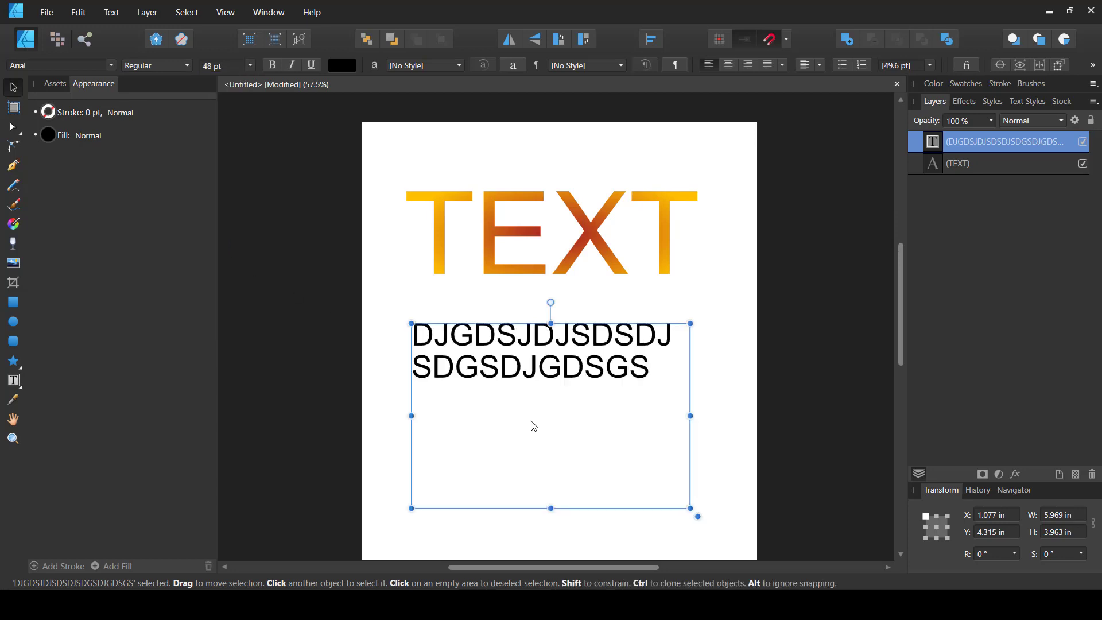
mouse_move(696, 515)
mouse_down()
mouse_move(642, 460)
mouse_move(691, 500)
mouse_up()
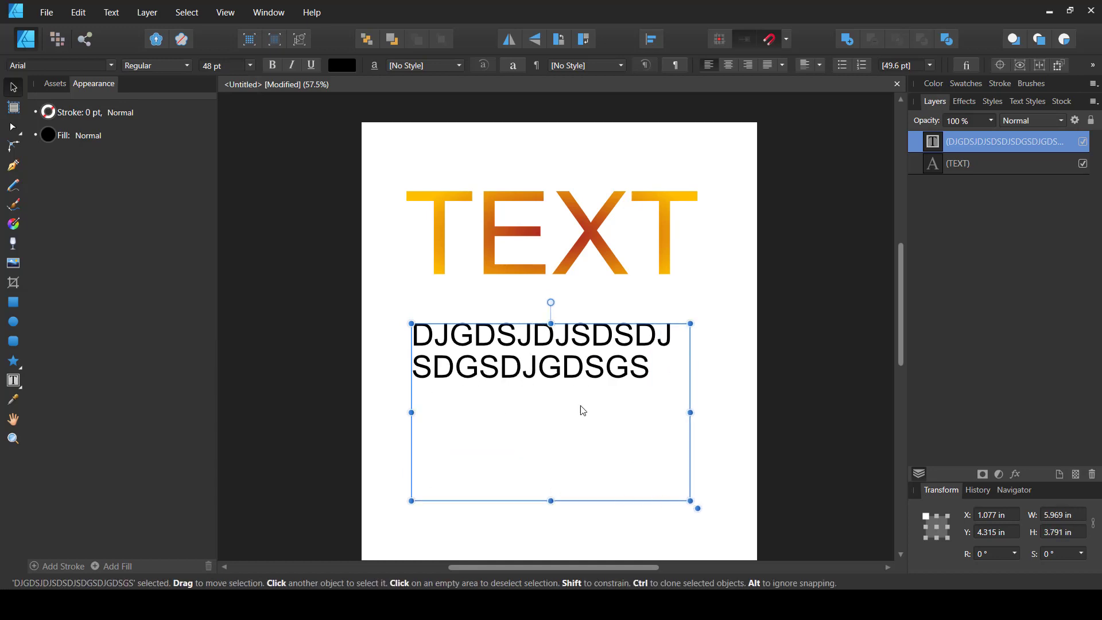
Step: Give the frame text a red gradient with an added stop at 67%, then delete the frame
click(343, 65)
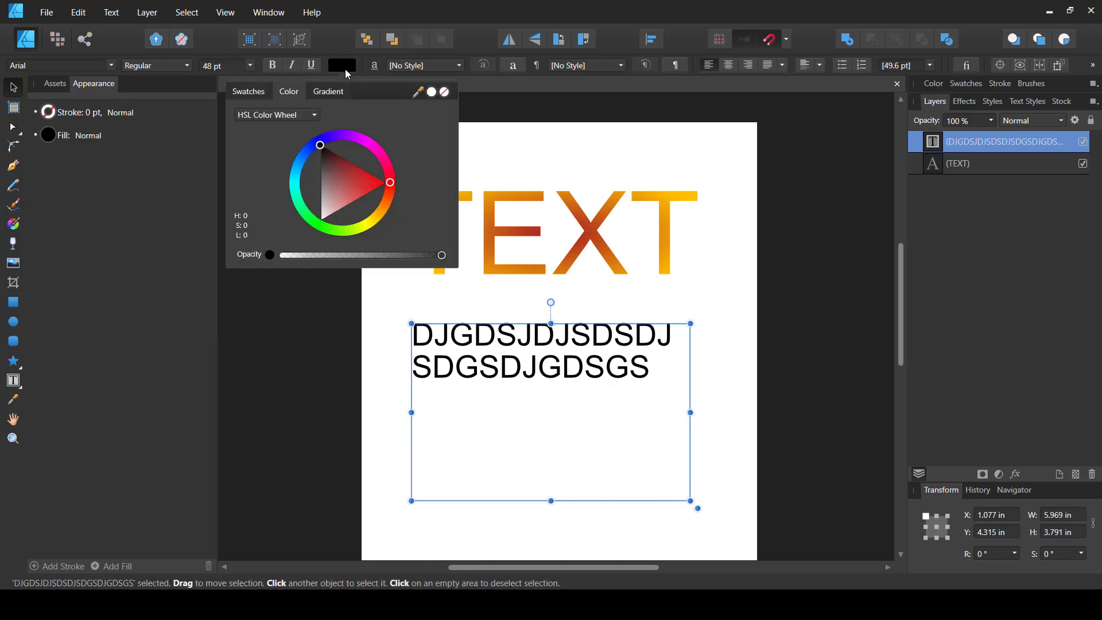
click(347, 178)
drag(346, 177, 365, 178)
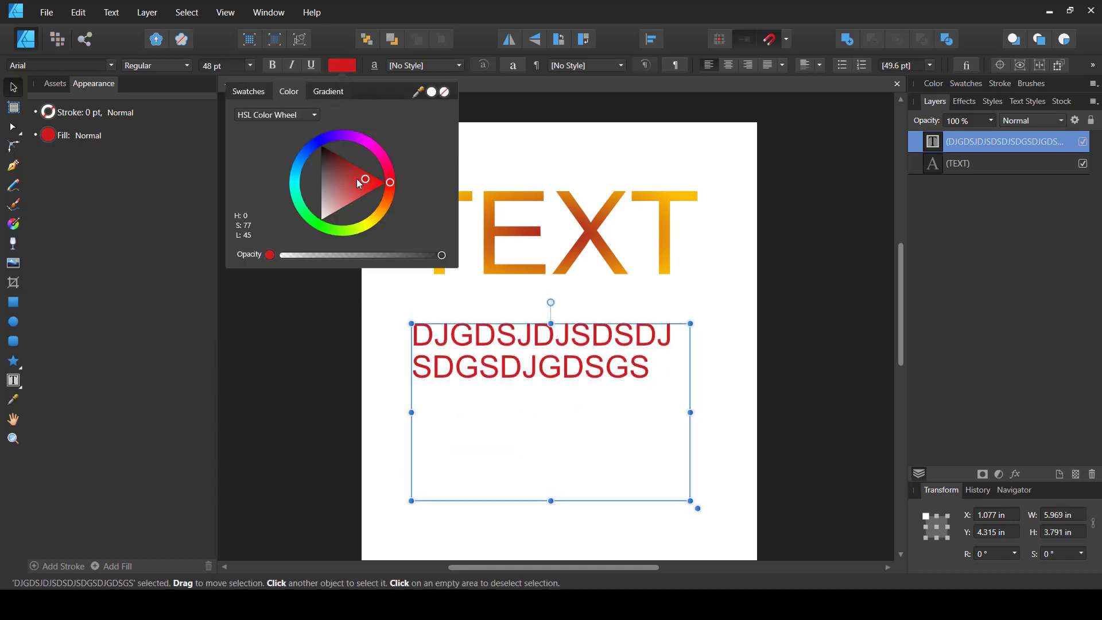
click(334, 89)
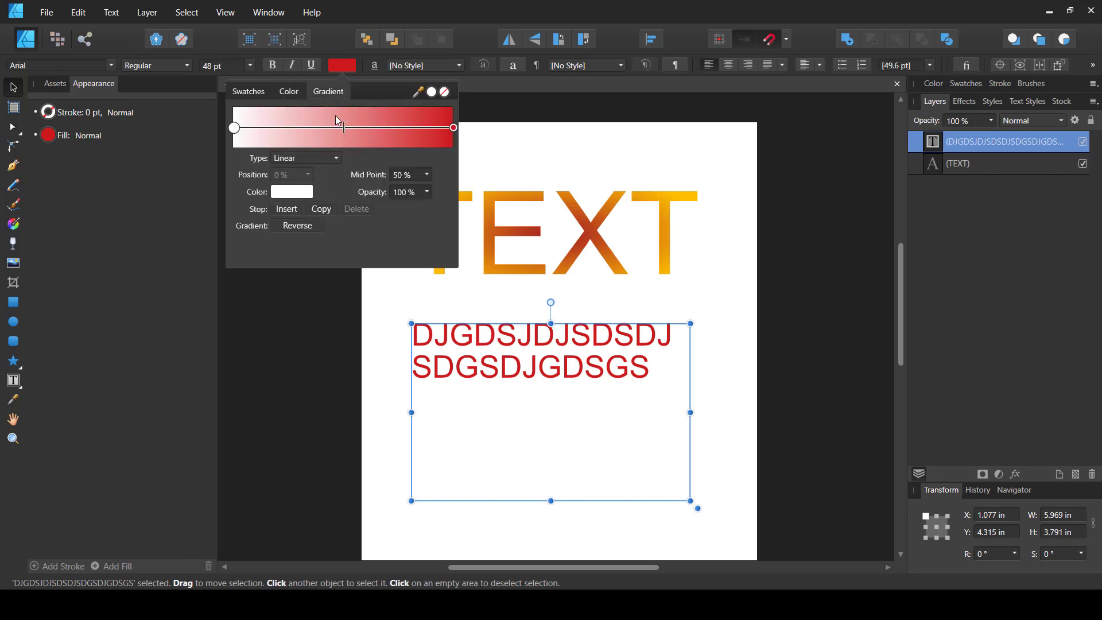
click(381, 143)
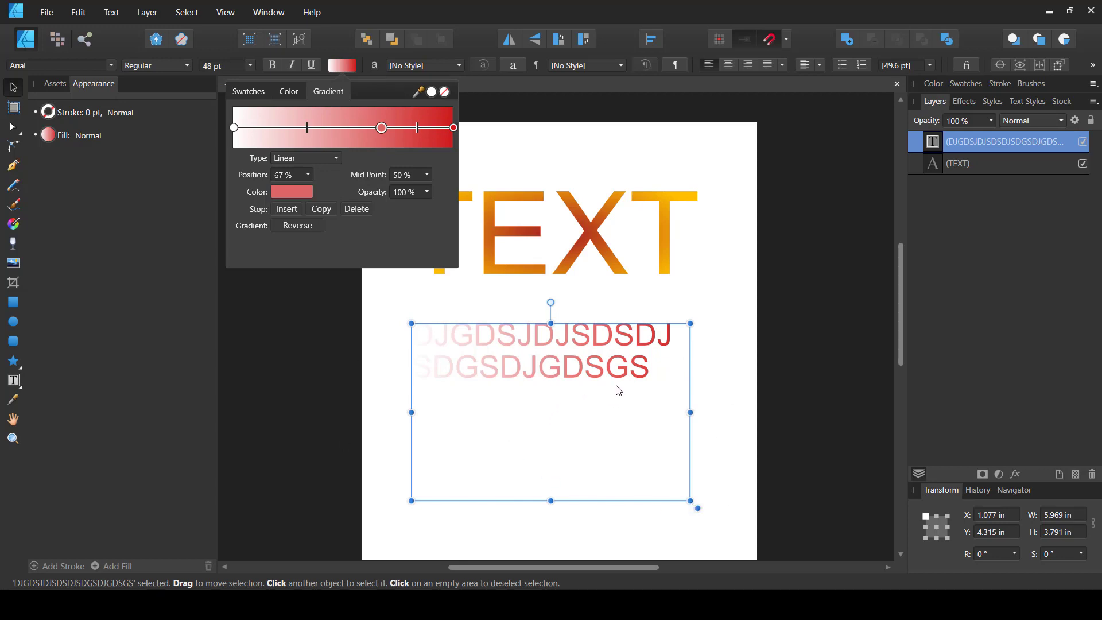
click(341, 65)
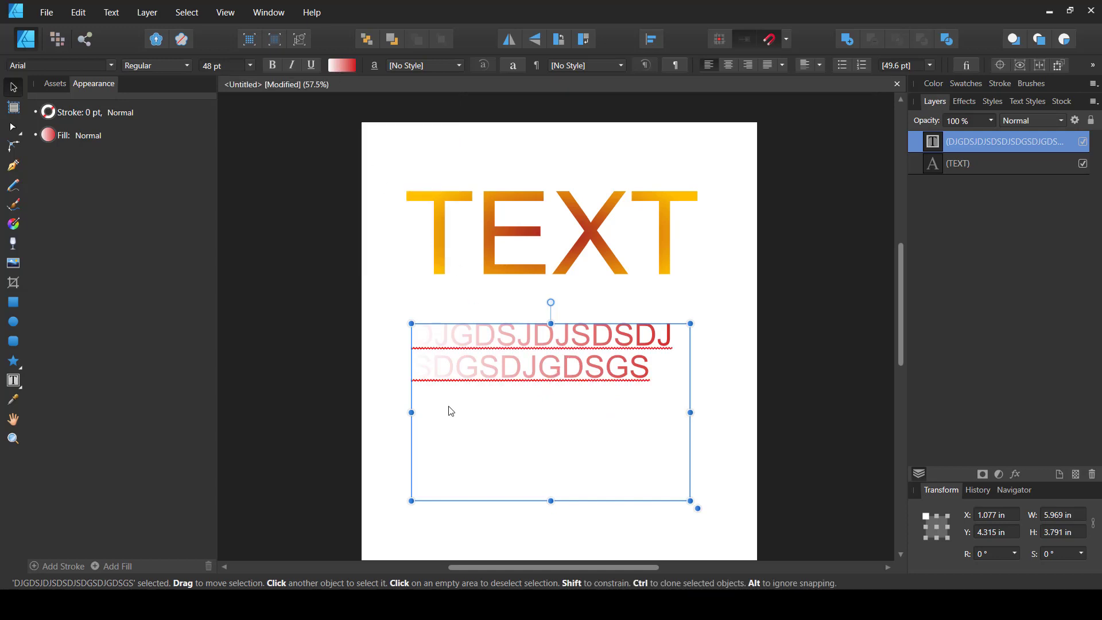
key(Delete)
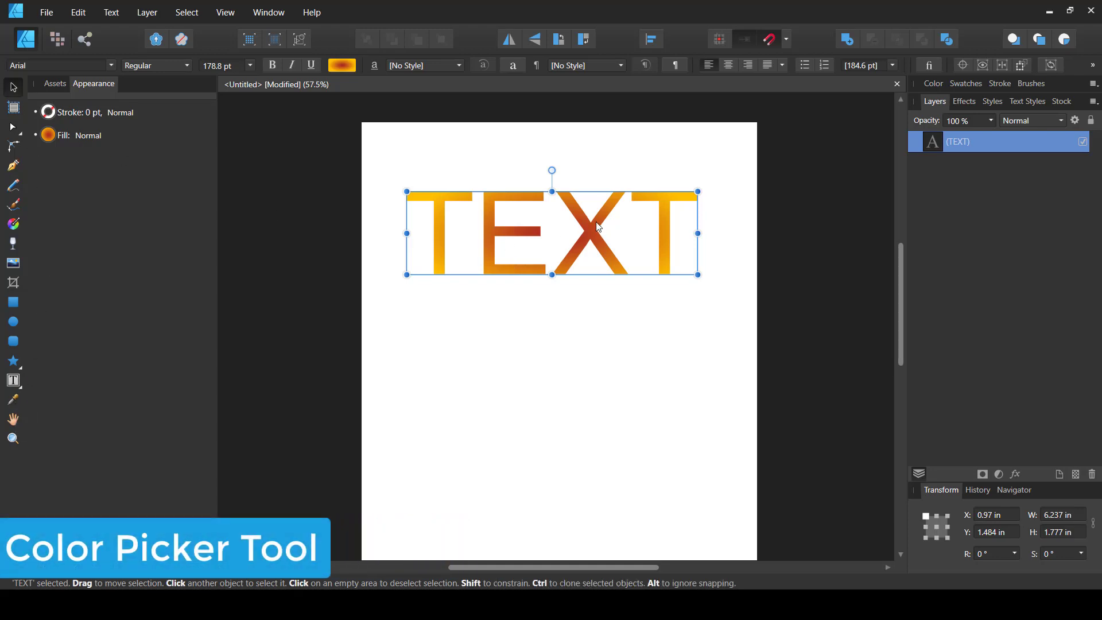
Step: Delete the word TEXT and draw a gradient rectangle near the page top
key(Delete)
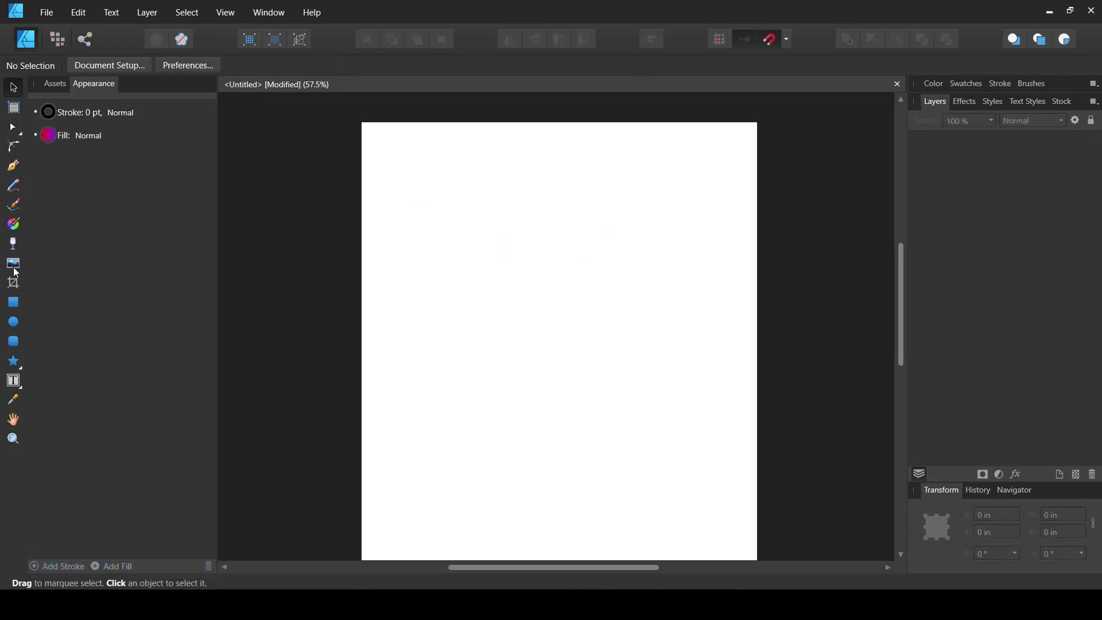
click(14, 304)
drag(651, 319, 488, 185)
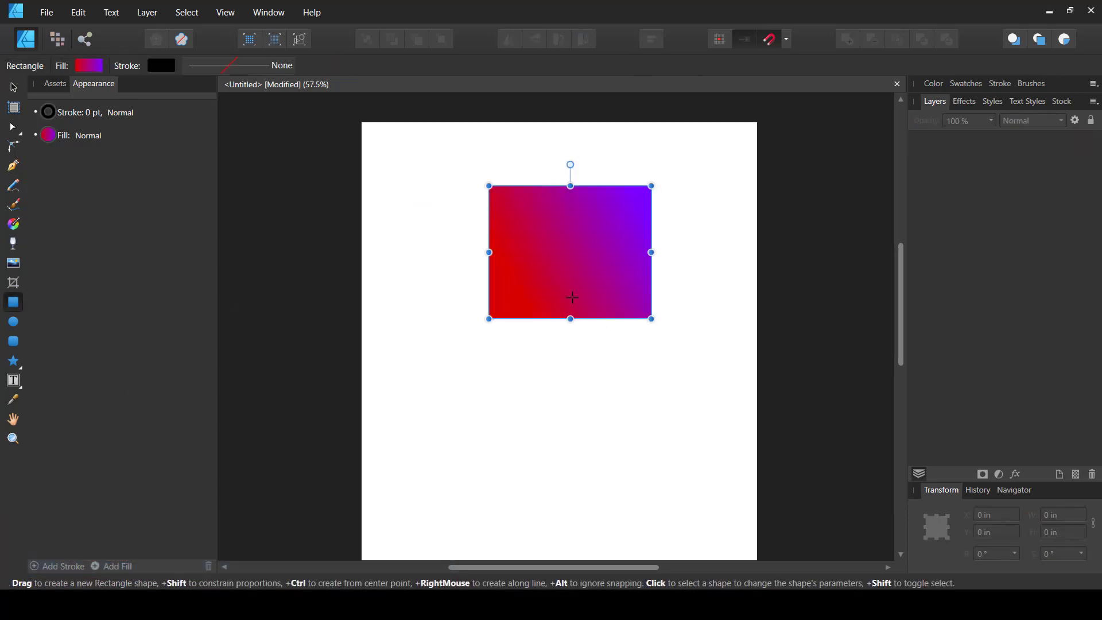
Step: Draw an ellipse below the rectangle and fill it with magenta sampled from the gradient
click(13, 322)
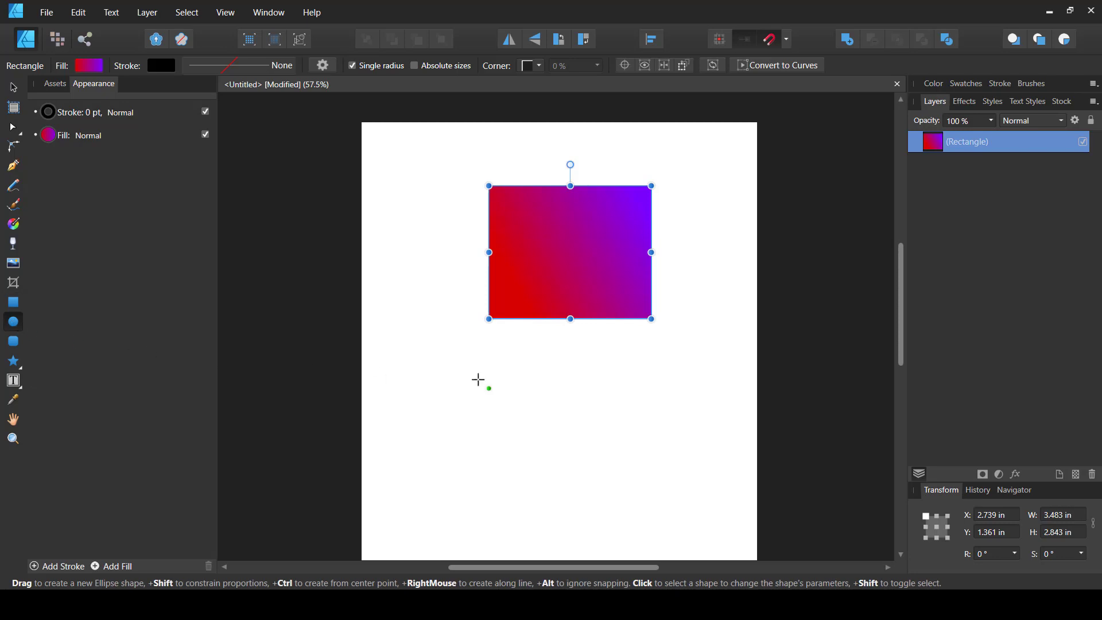
drag(467, 378, 596, 494)
click(74, 67)
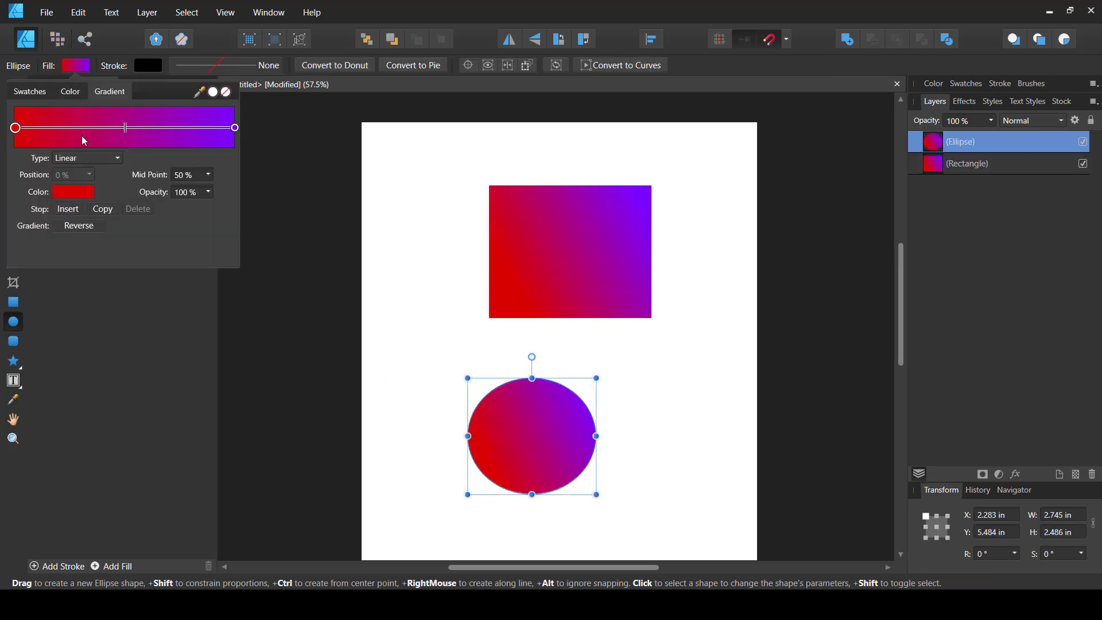
click(70, 91)
drag(115, 182, 144, 180)
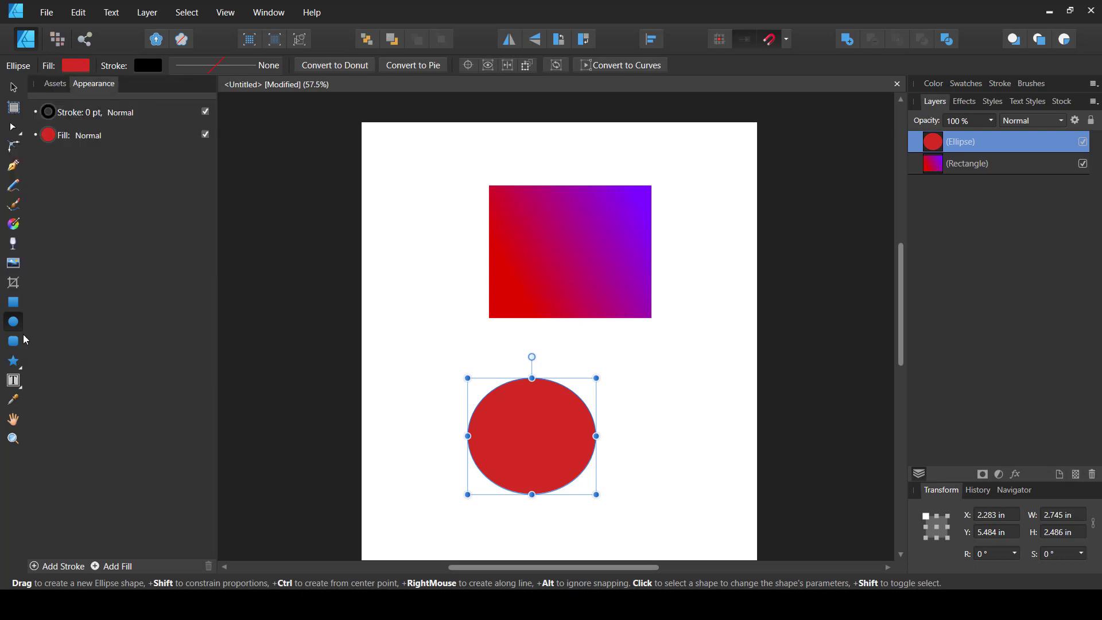
click(12, 401)
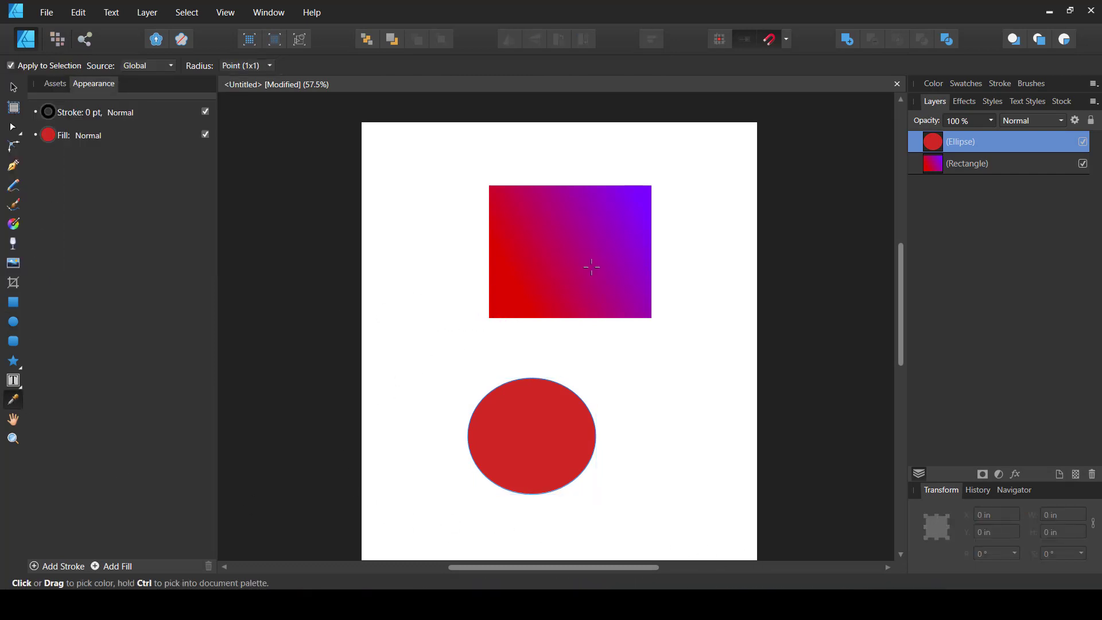
click(638, 198)
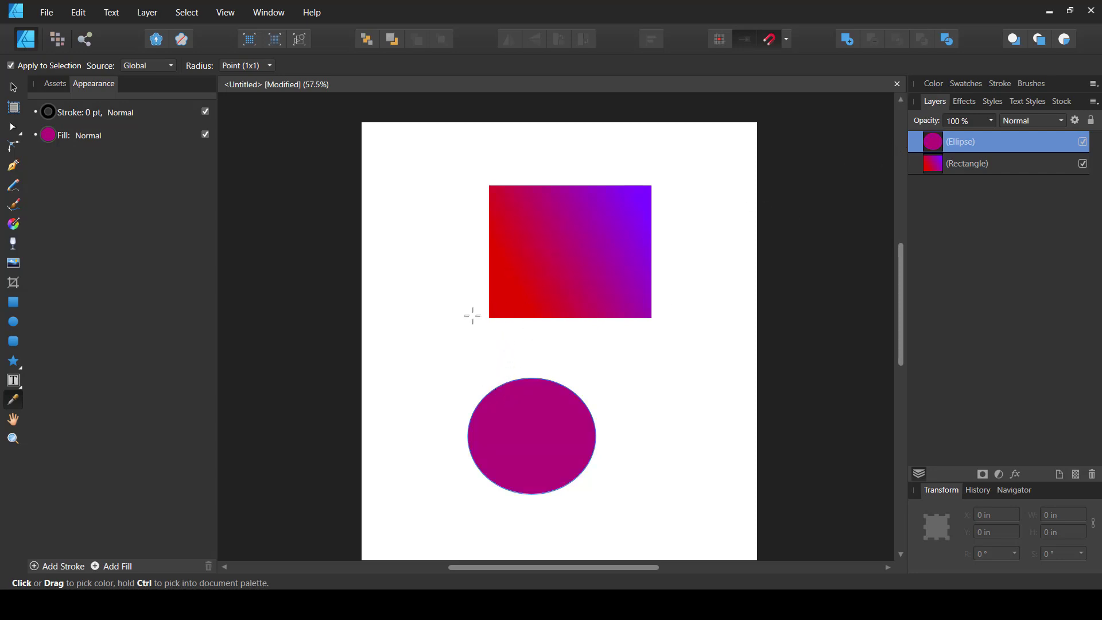
Step: Marquee-select the rectangle and the ellipse and delete them both
key(v)
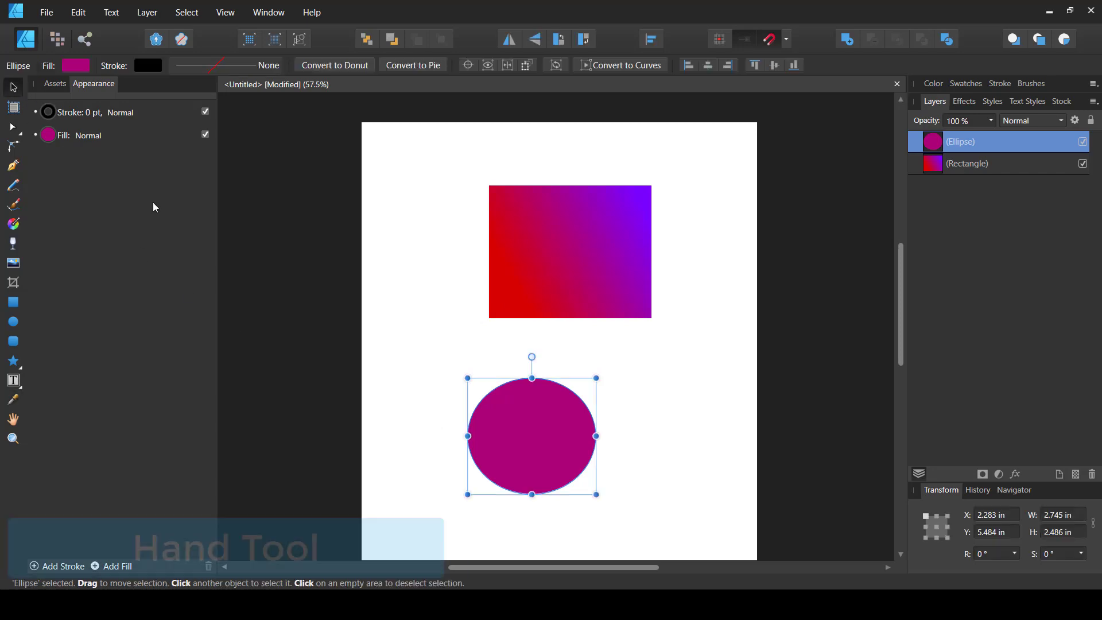
key(ctrl+d)
drag(446, 162, 708, 528)
key(Delete)
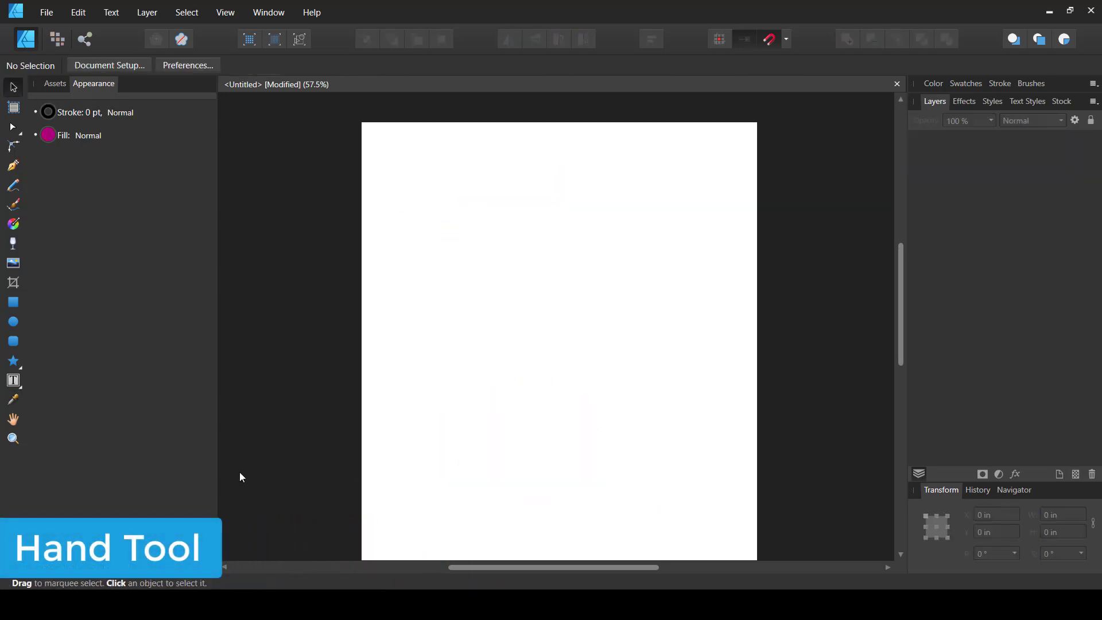
Step: Pan and zoom around the empty page with the Hand and Zoom tools
click(14, 418)
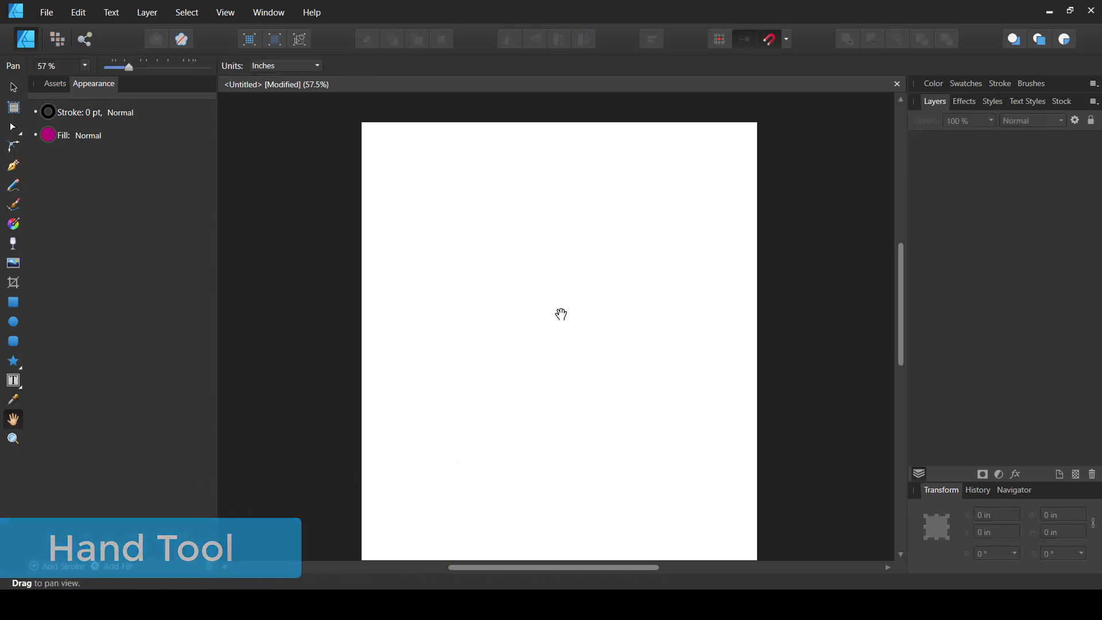
drag(560, 312, 563, 390)
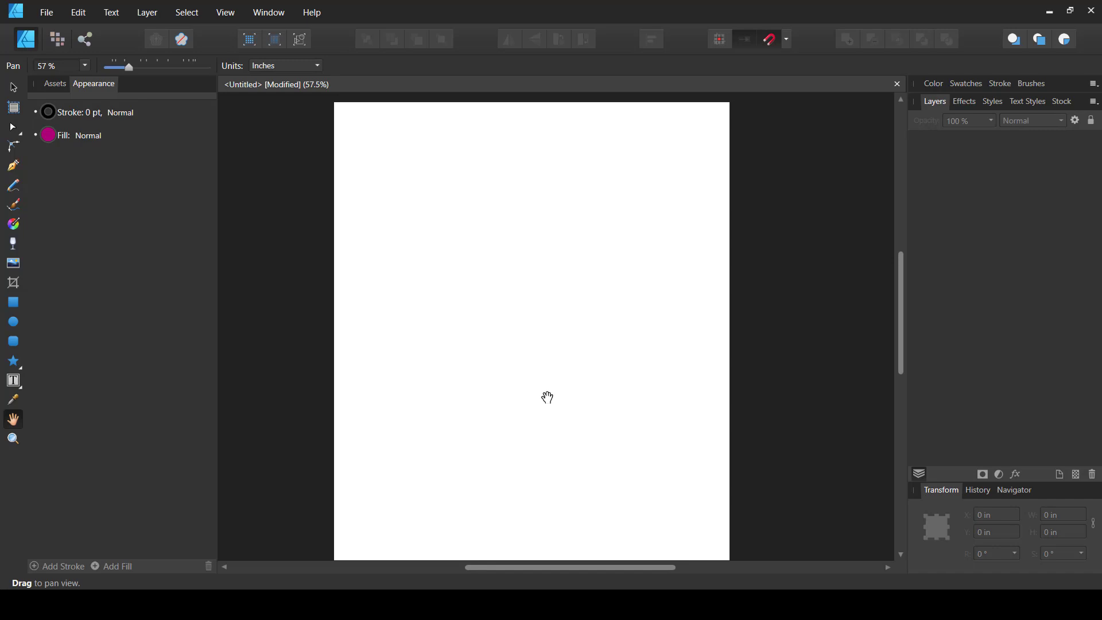
scroll(548, 397, down, 1)
scroll(548, 397, down, 1)
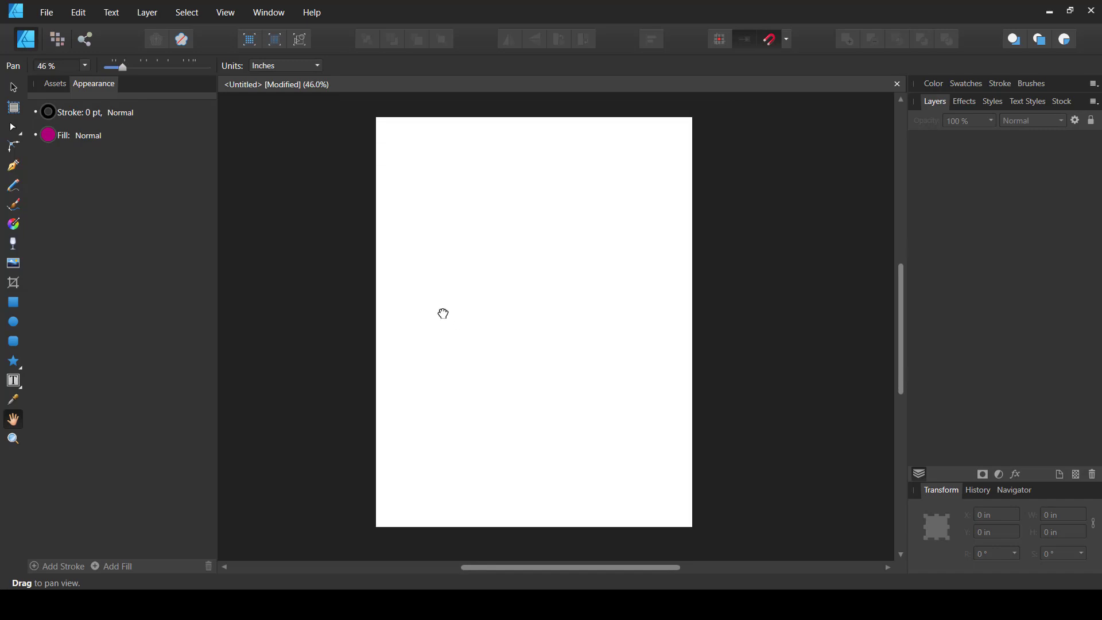
drag(442, 312, 396, 330)
scroll(396, 329, down, 1)
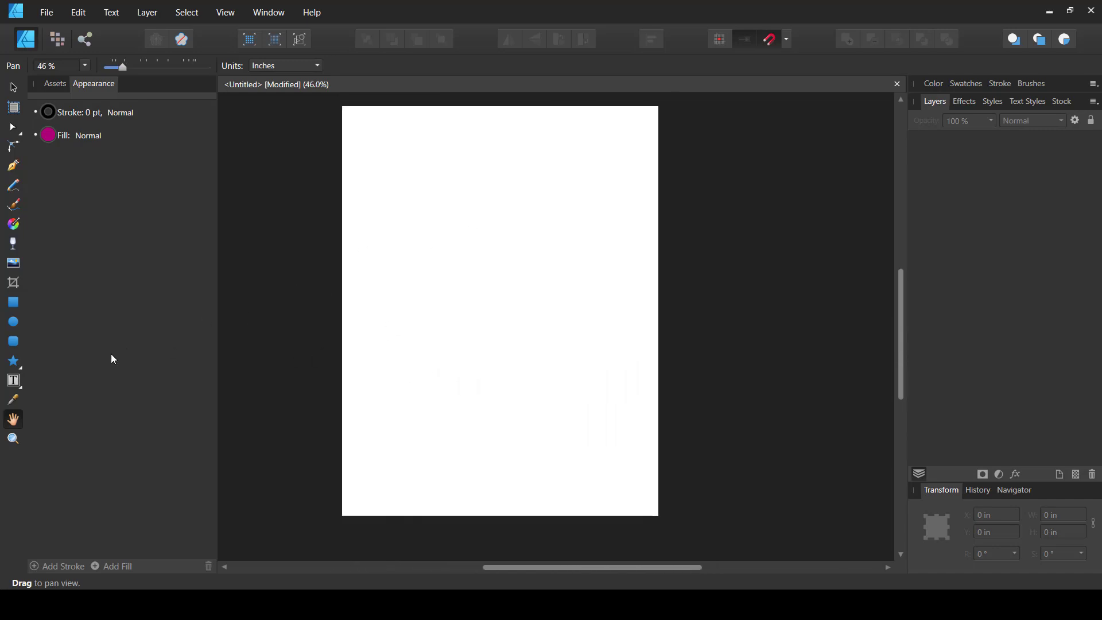
click(20, 440)
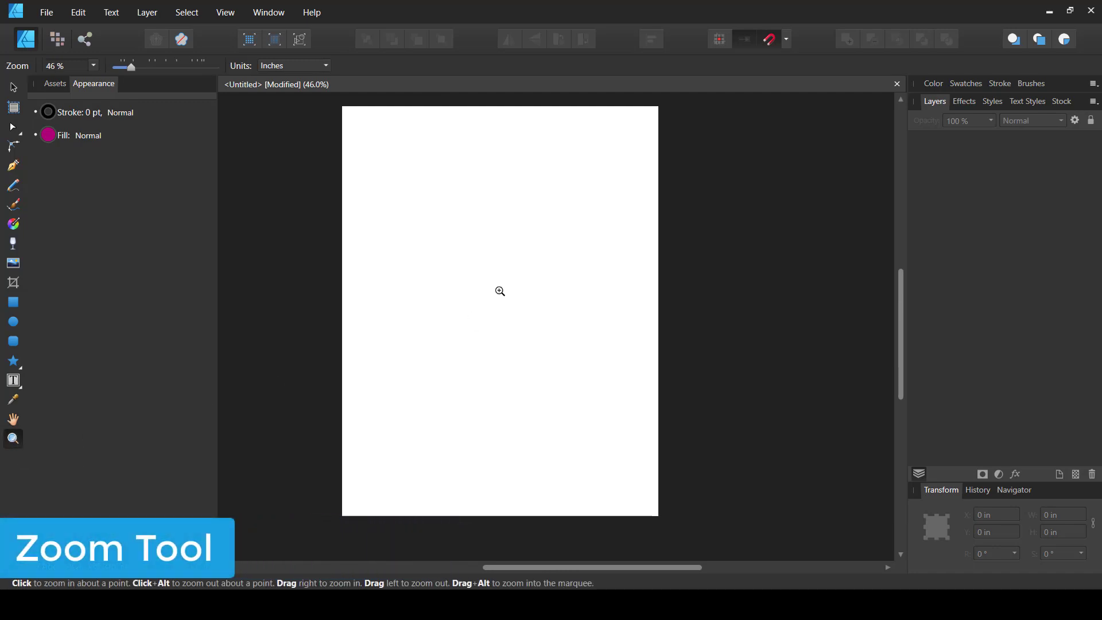
drag(499, 290, 432, 372)
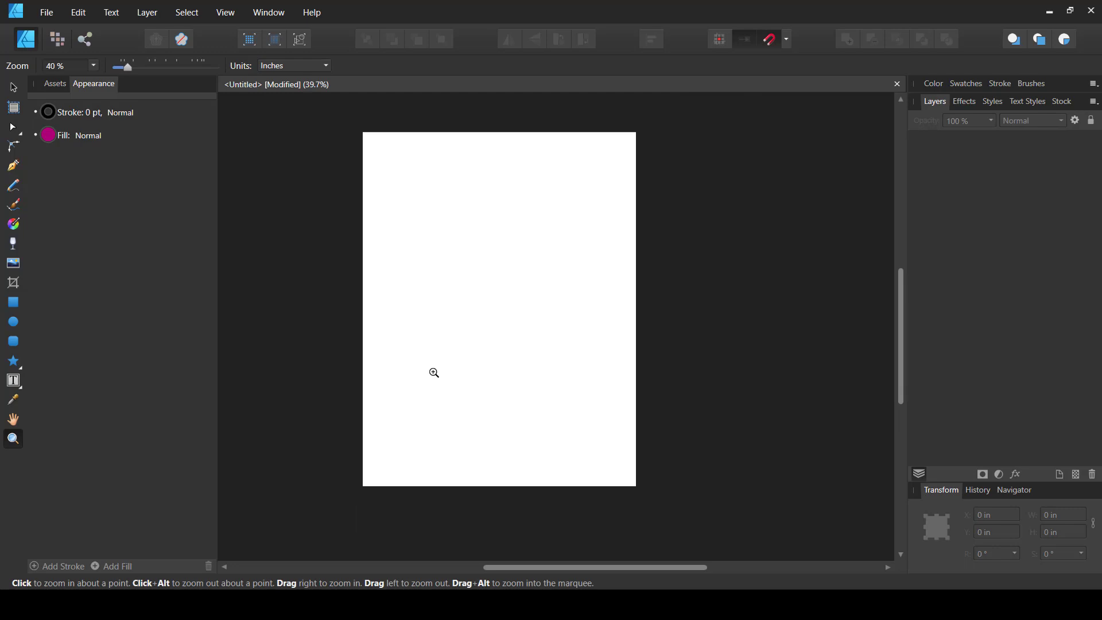
drag(504, 251, 459, 354)
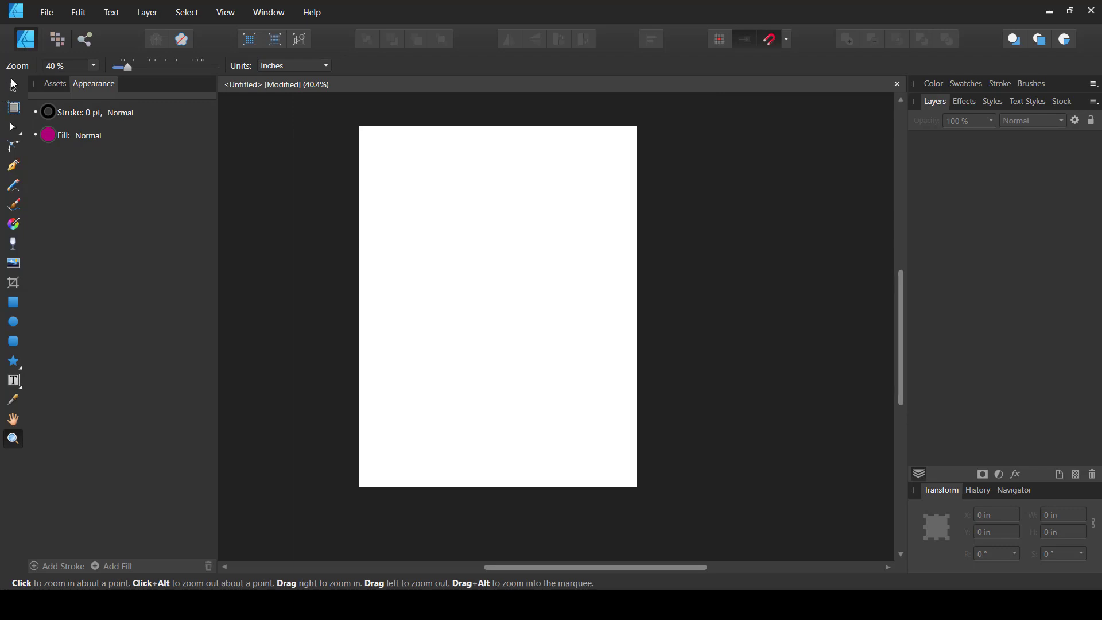
click(13, 165)
click(497, 274)
drag(554, 298, 538, 342)
drag(494, 412, 467, 409)
drag(431, 367, 453, 346)
drag(499, 333, 507, 326)
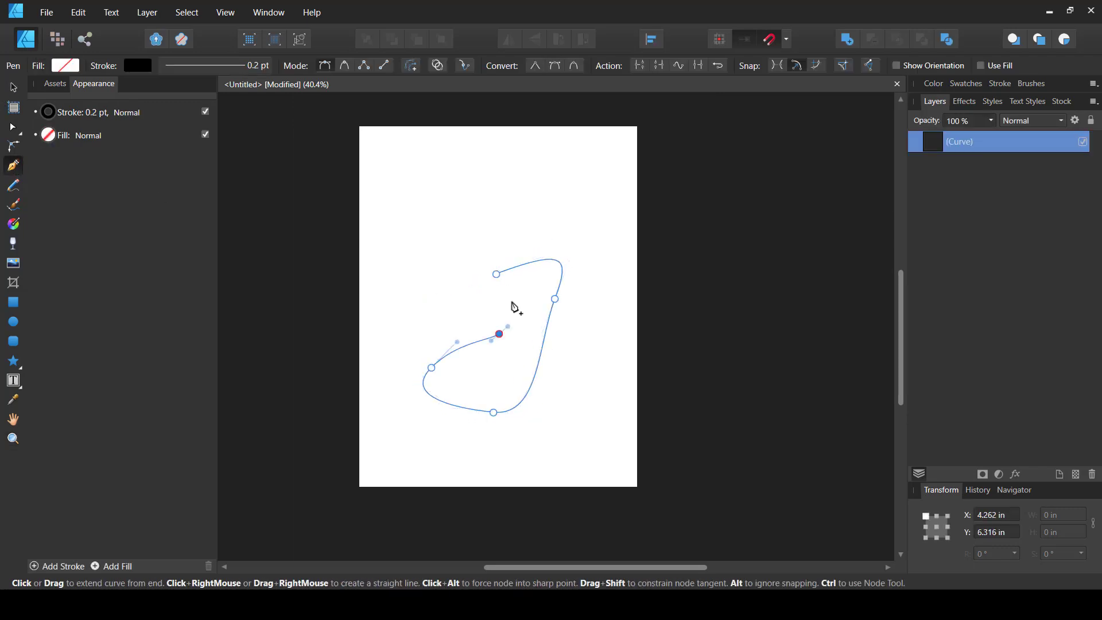
drag(496, 273, 429, 298)
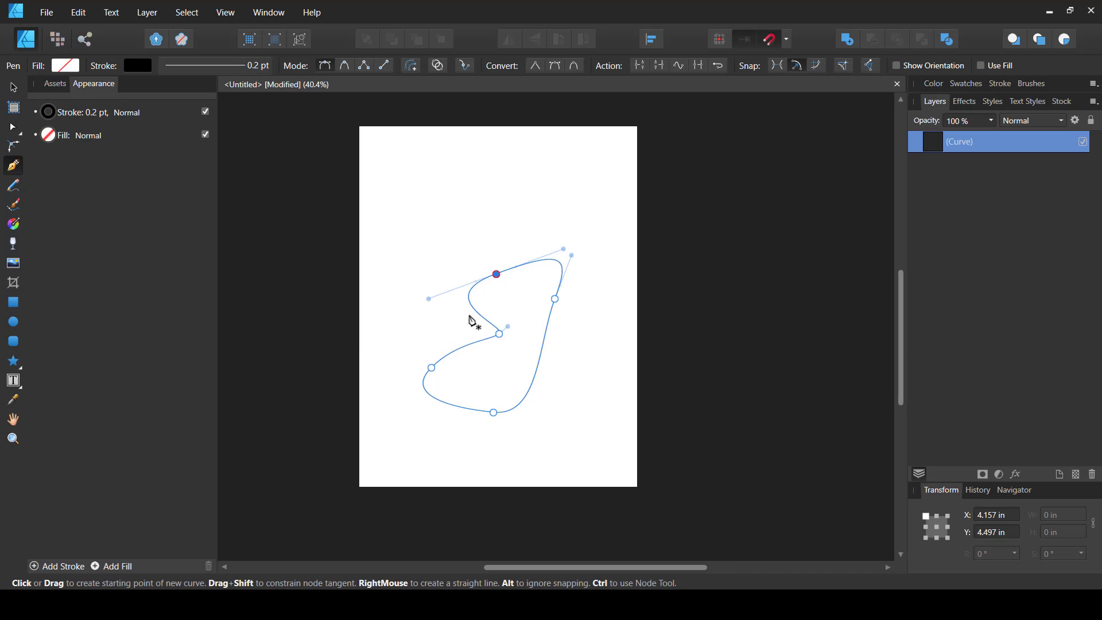
key(ctrl)
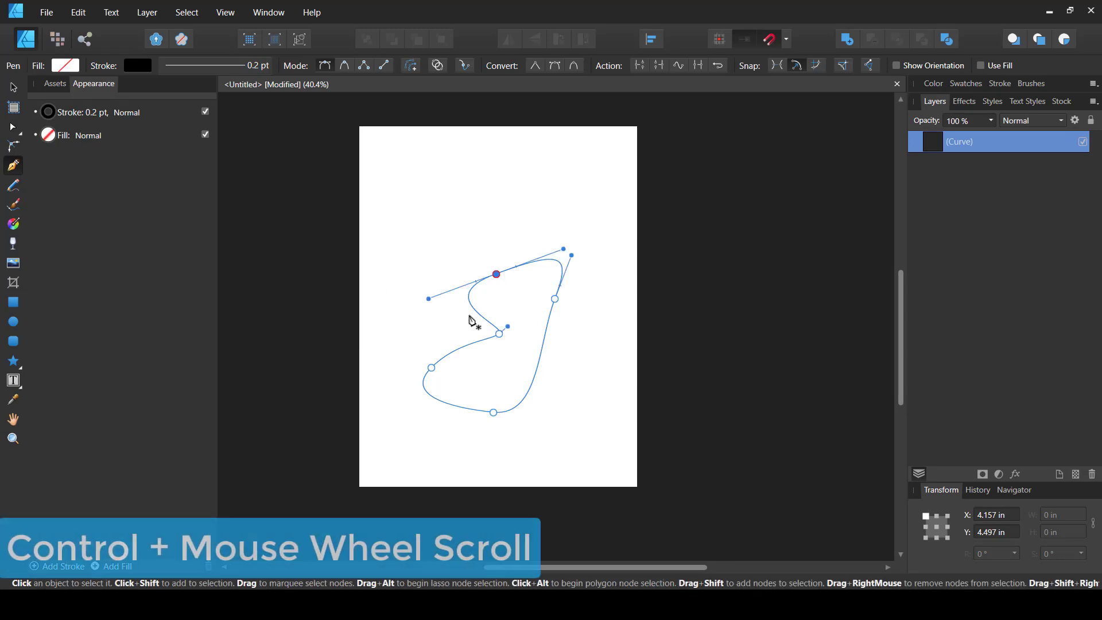
scroll(470, 320, up, 4)
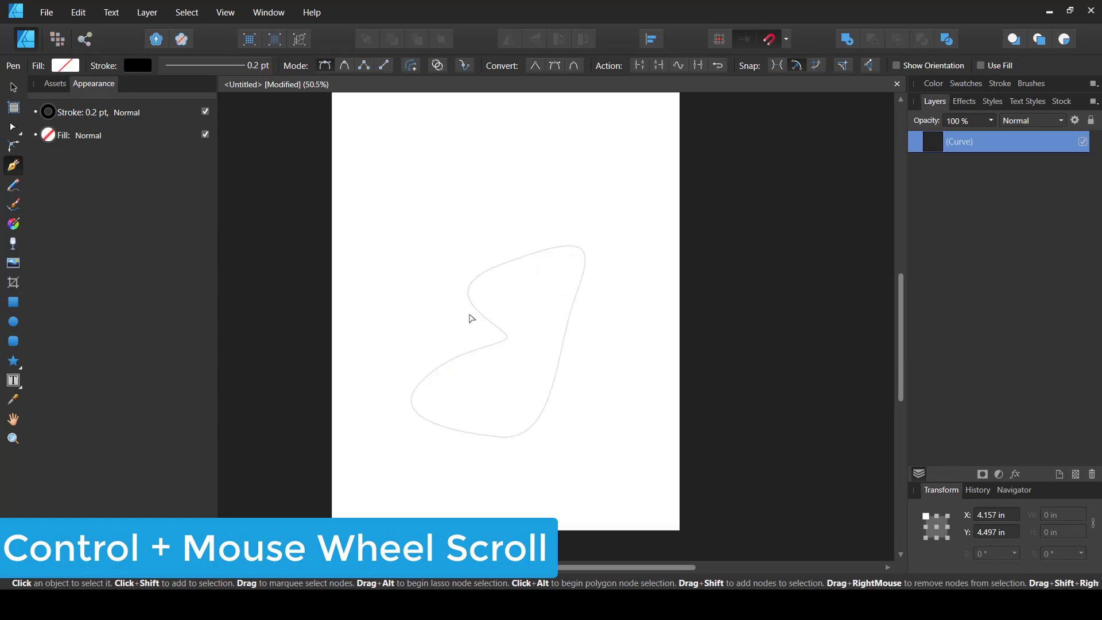
scroll(470, 320, down, 3)
scroll(471, 318, up, 4)
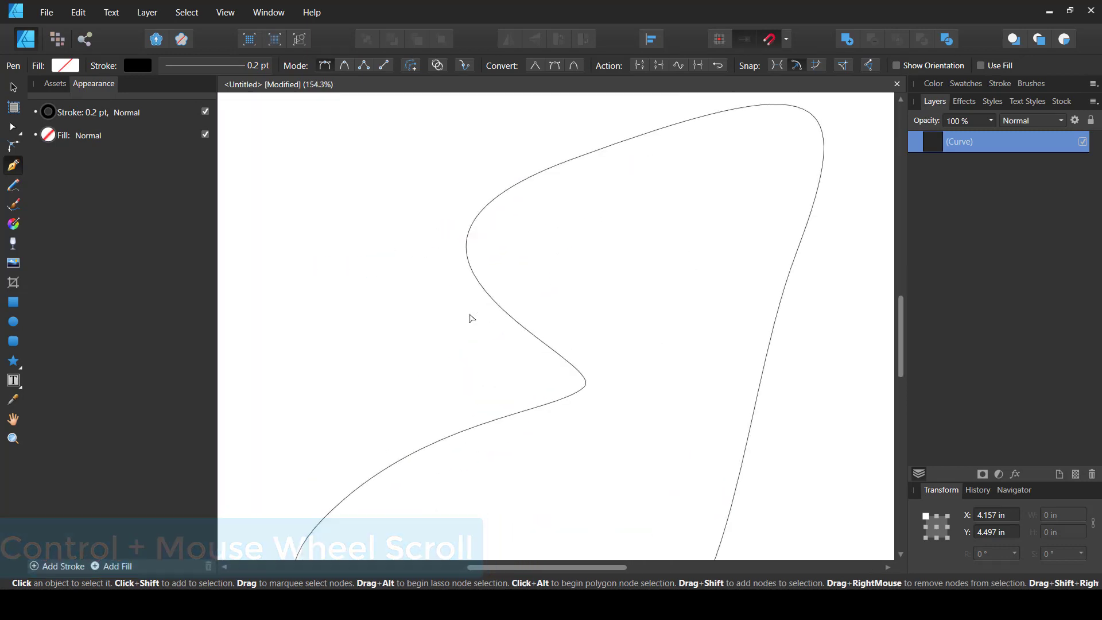
scroll(470, 319, down, 6)
scroll(471, 318, up, 3)
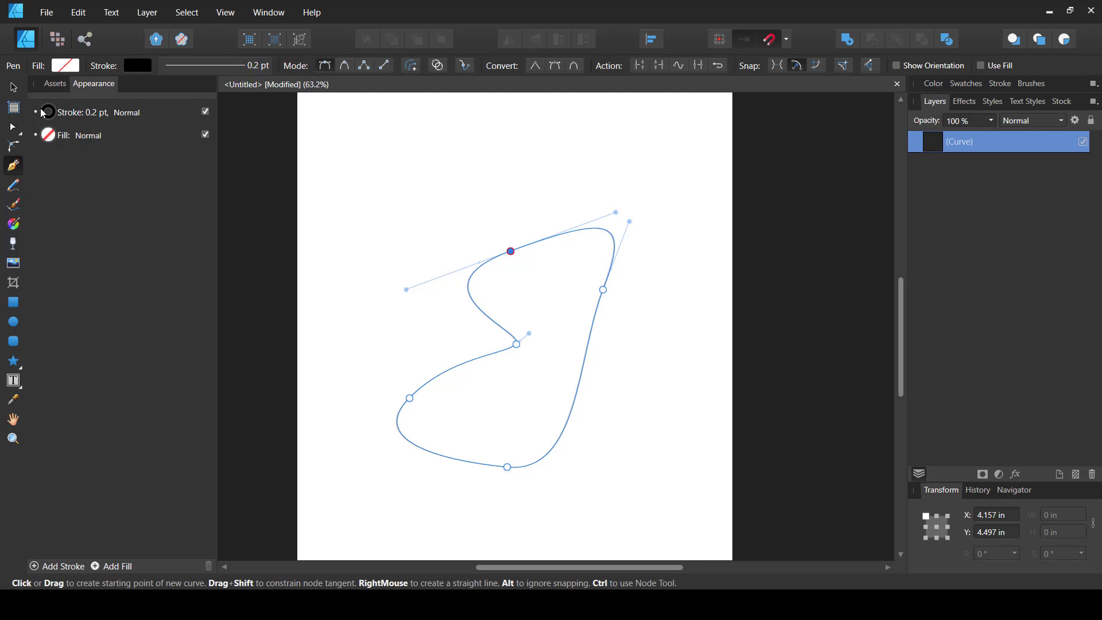
key(v)
drag(432, 228, 589, 415)
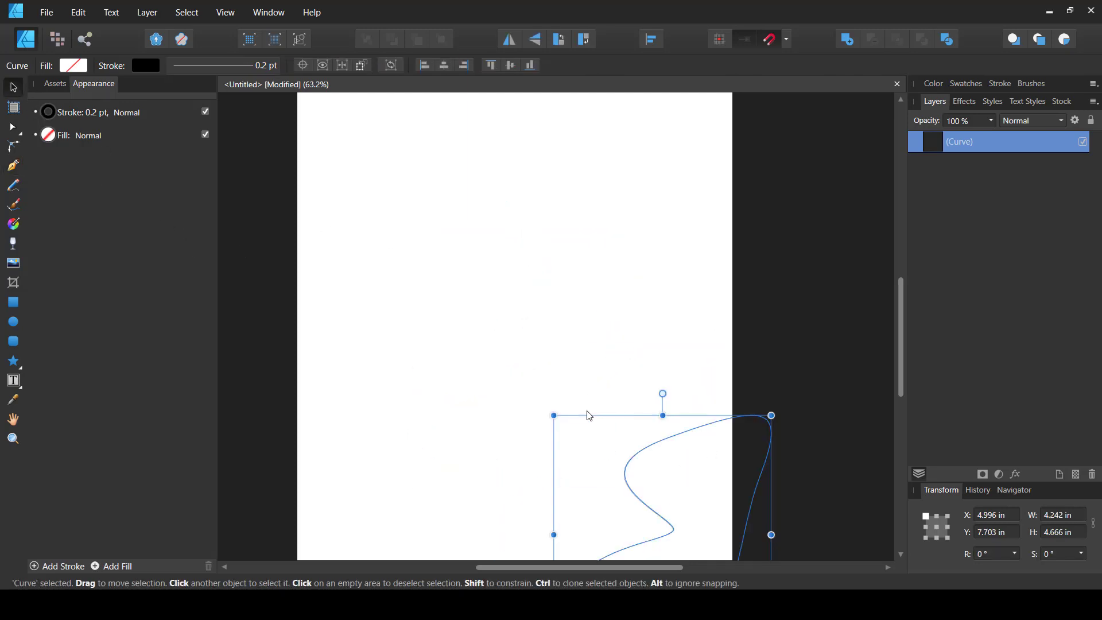
key(Delete)
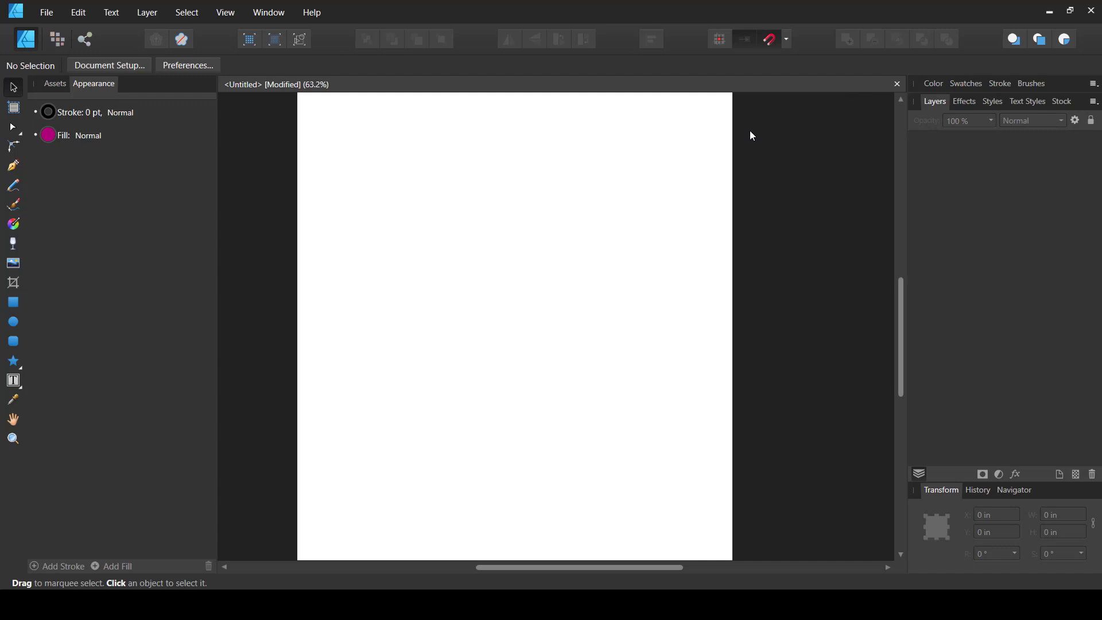
Step: Draw a 4.143 × 4.21 in magenta rectangle and move it slightly down the page
click(13, 303)
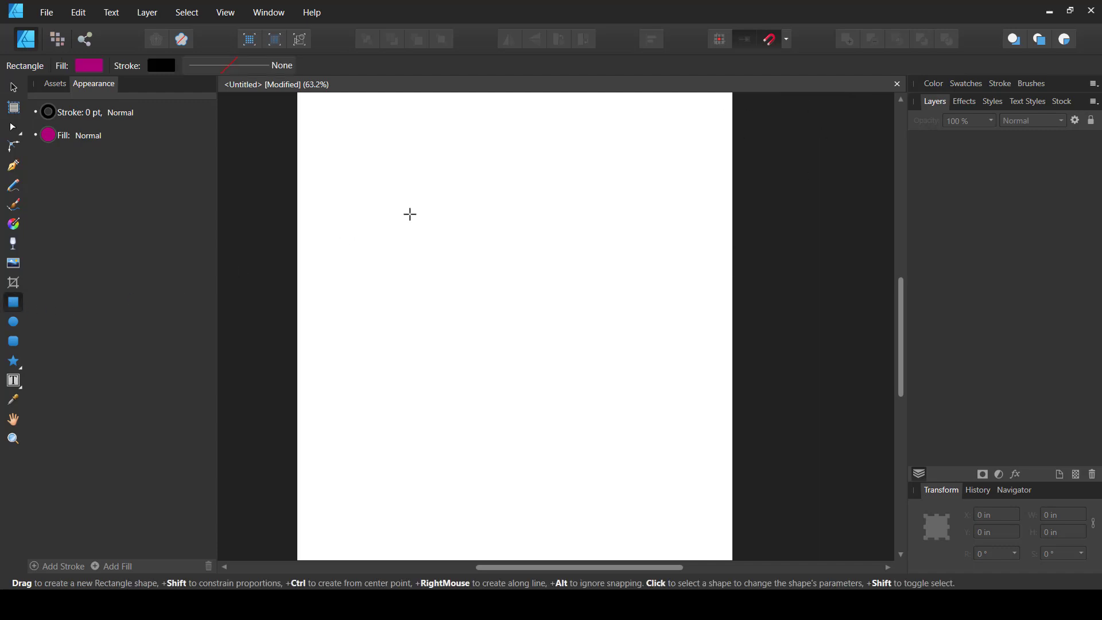
drag(404, 165, 617, 380)
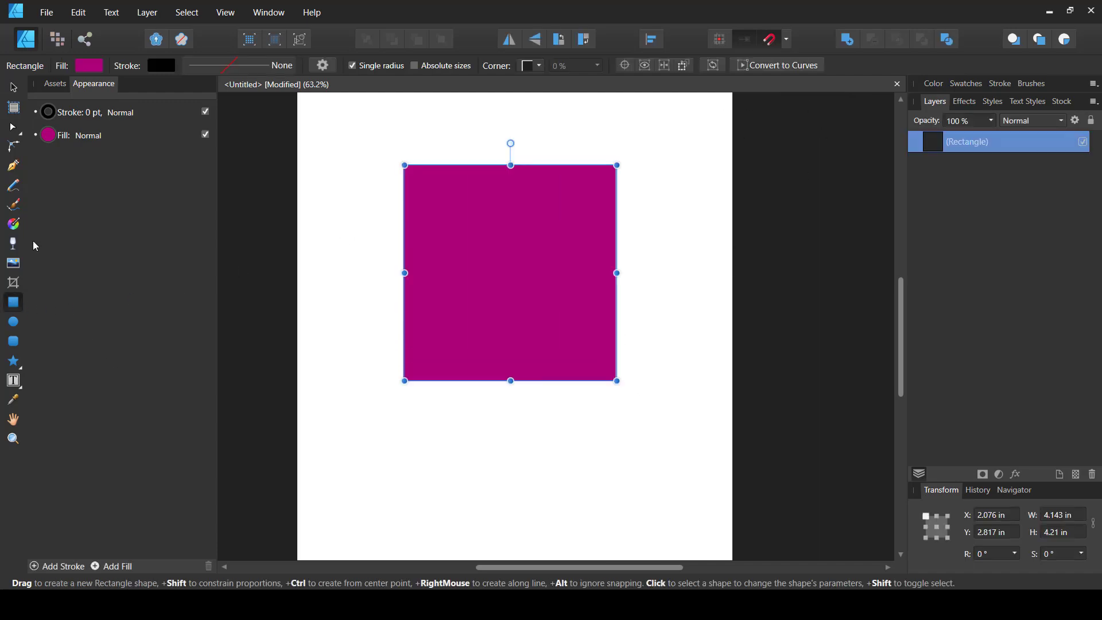
click(13, 89)
click(54, 84)
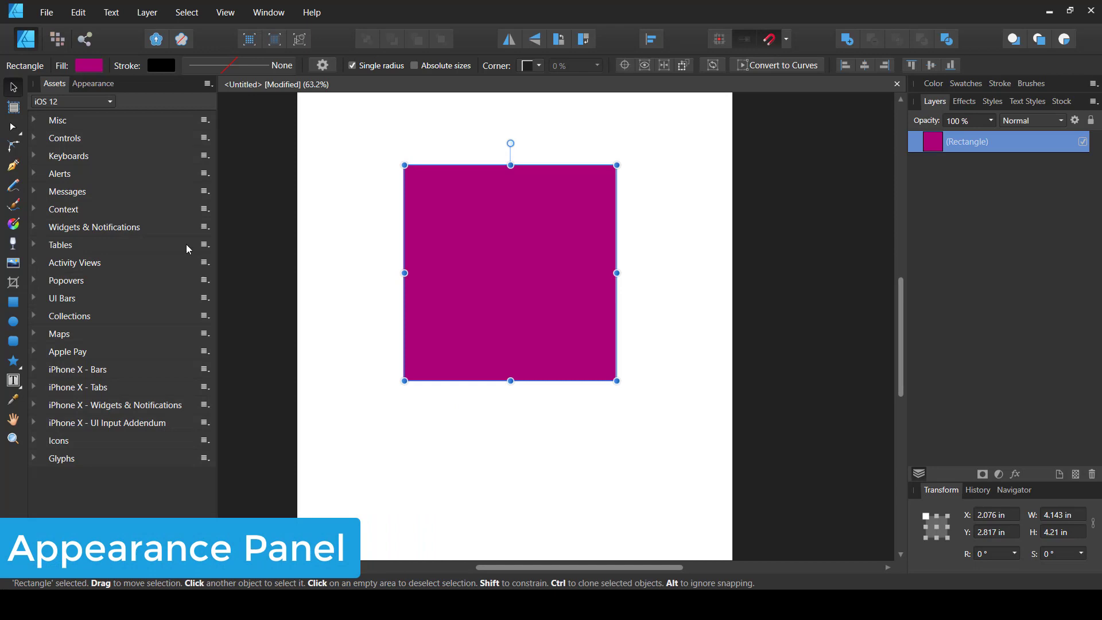
click(89, 85)
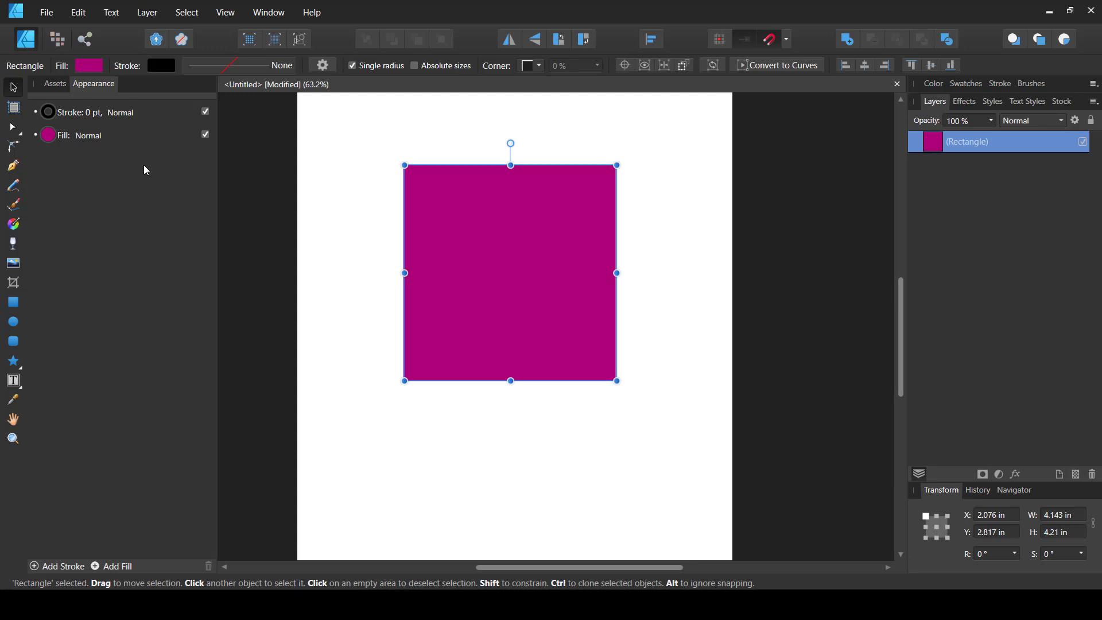
drag(530, 269, 538, 288)
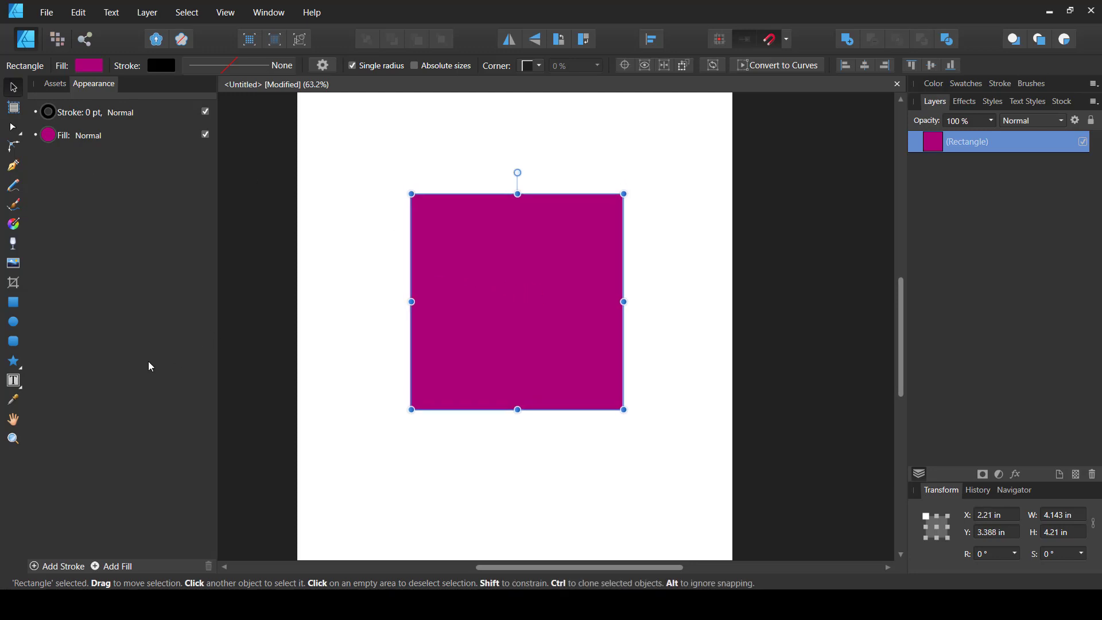
Step: Add a second 21.6 pt stroke, change the fill from magenta to red, and reorder the strokes
click(33, 566)
click(56, 117)
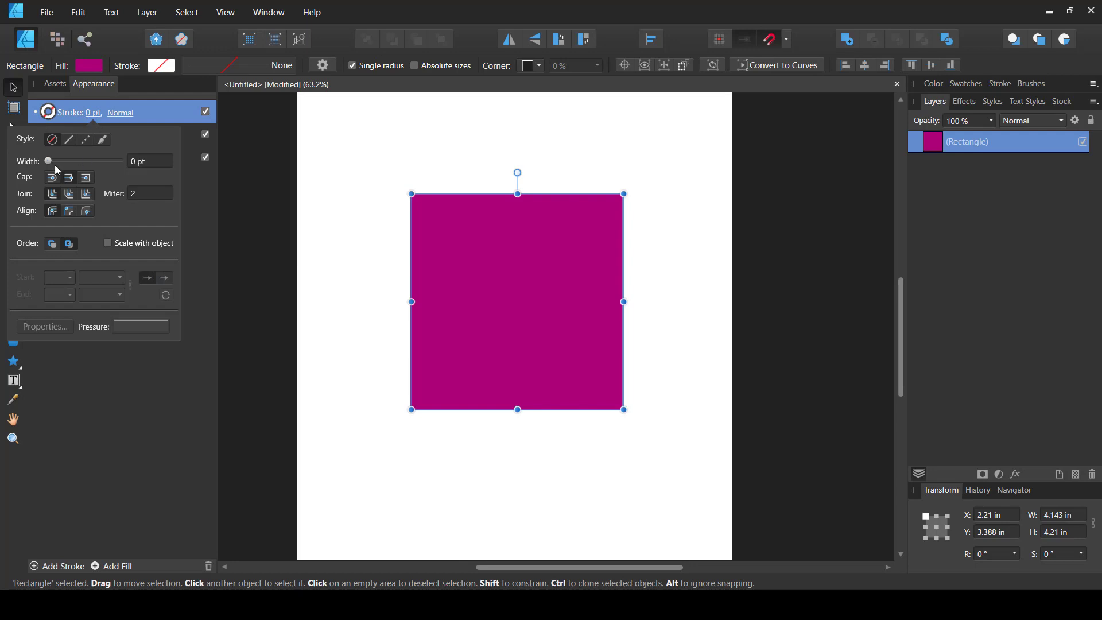
drag(55, 165, 91, 167)
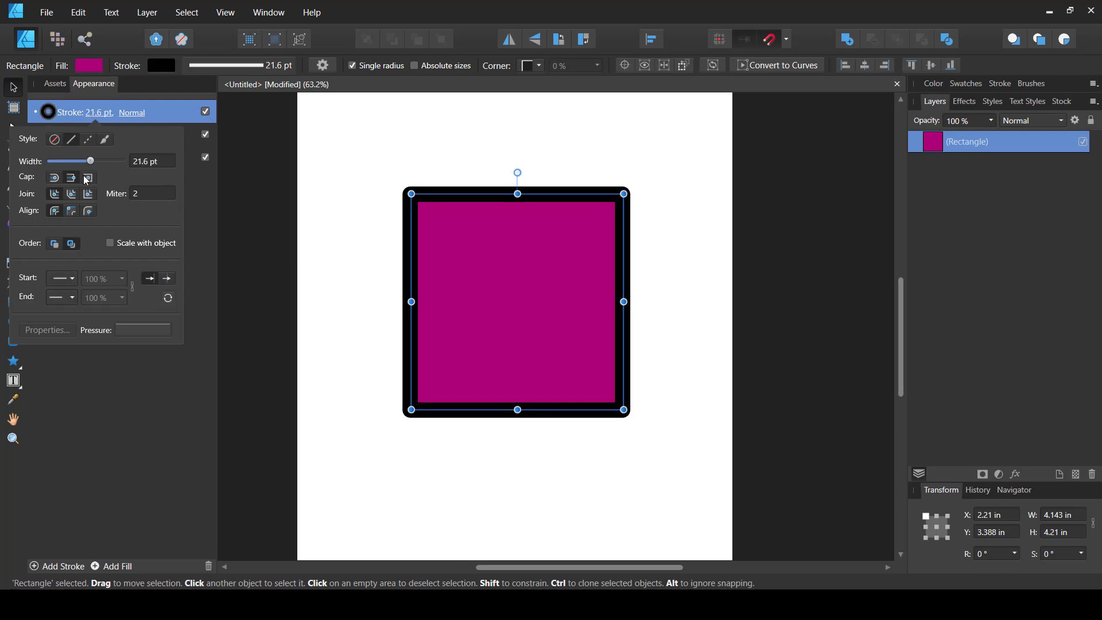
click(89, 65)
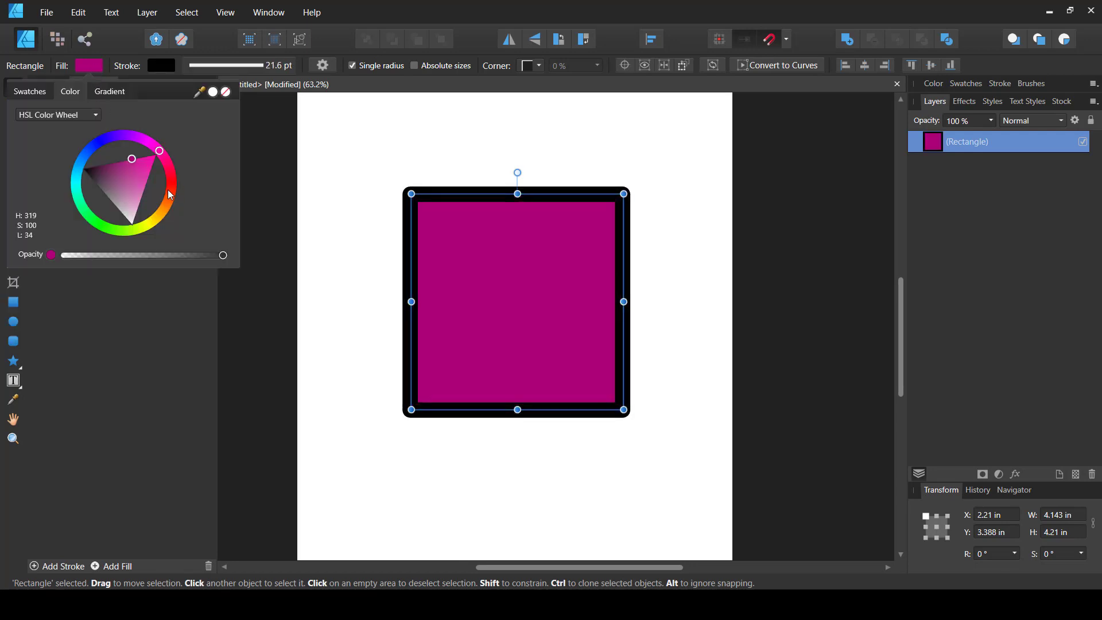
mouse_move(170, 194)
mouse_down()
mouse_move(129, 188)
mouse_move(154, 197)
mouse_up()
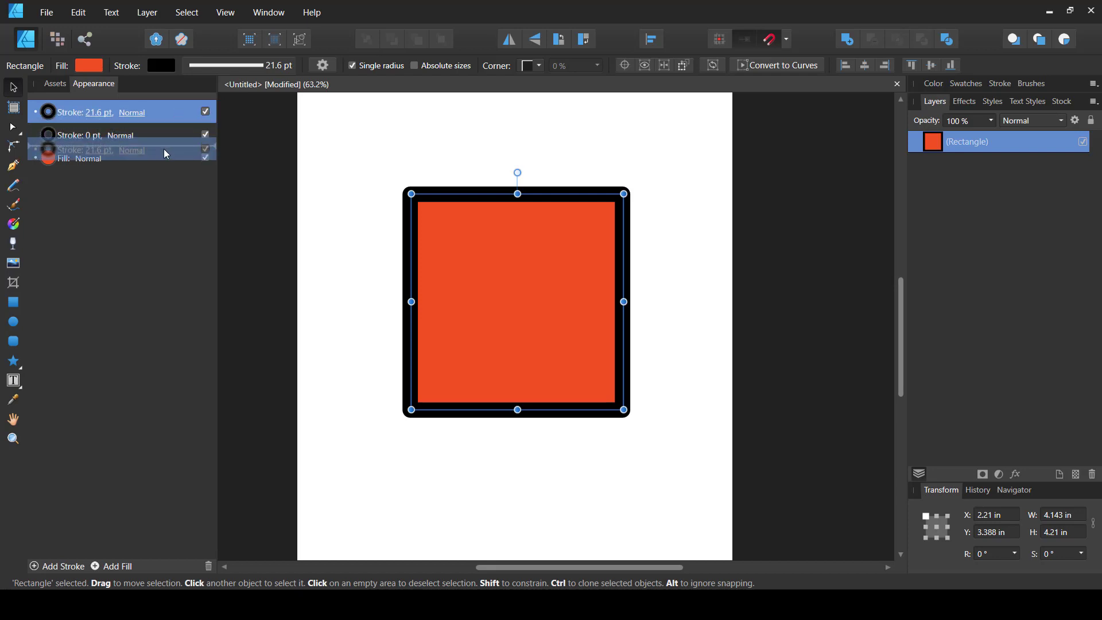
drag(161, 151, 159, 152)
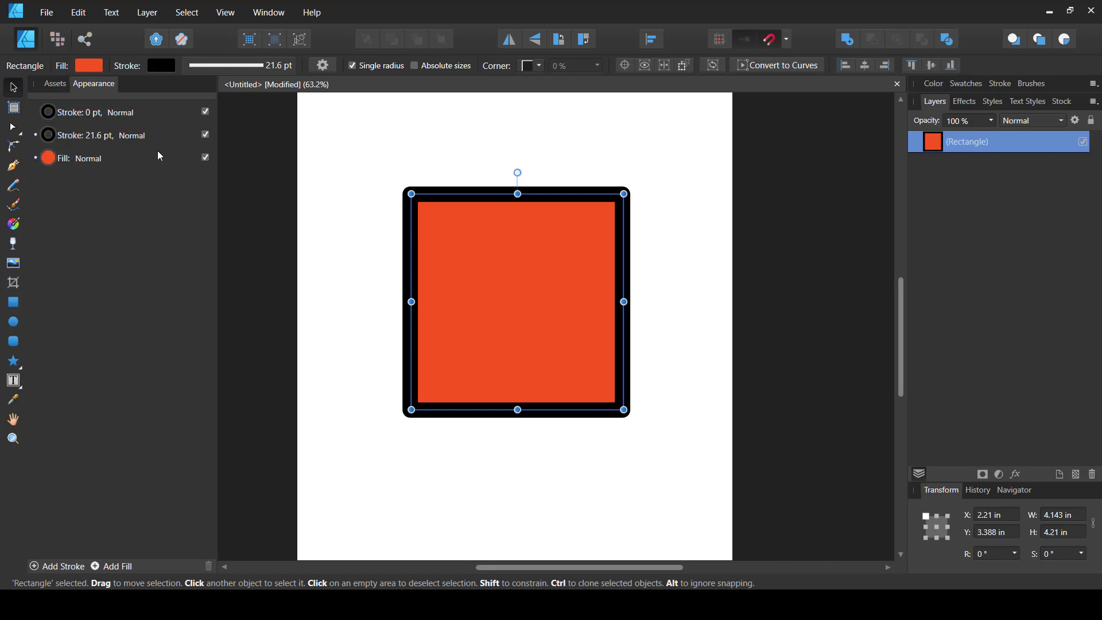
Step: Widen the thin stroke up from 0 pt and recolour the thick outline purple
click(73, 115)
click(93, 113)
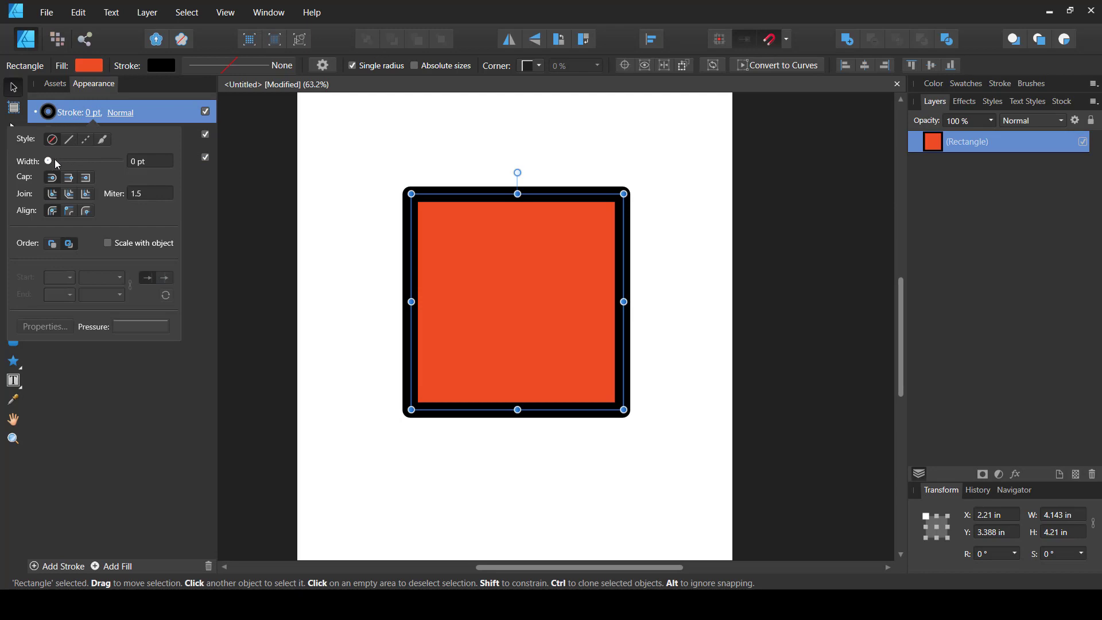
drag(52, 161, 75, 161)
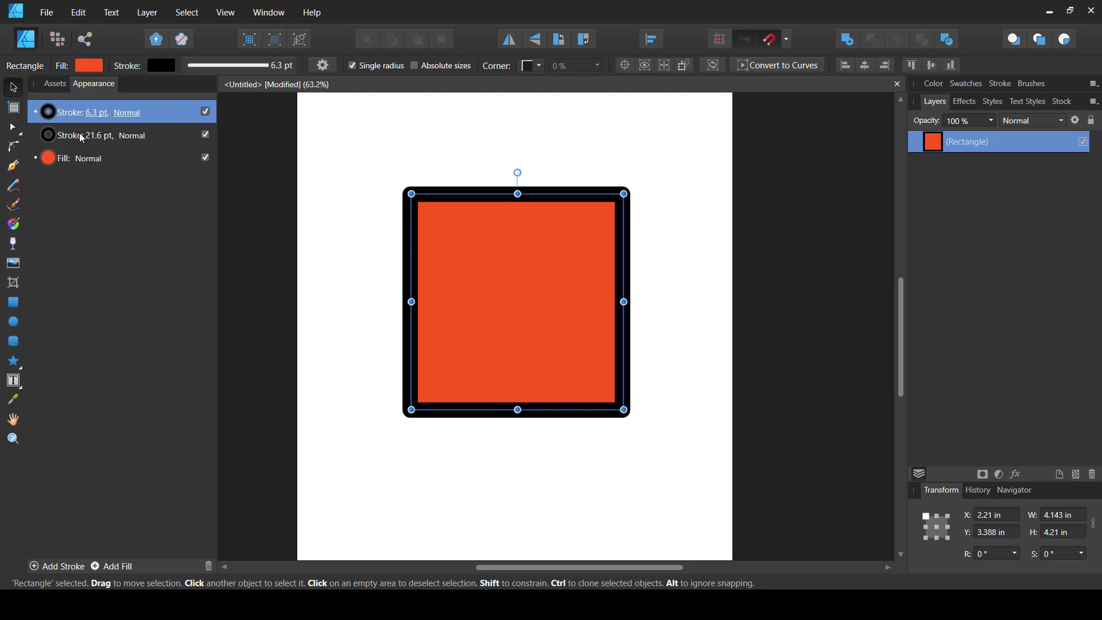
click(51, 139)
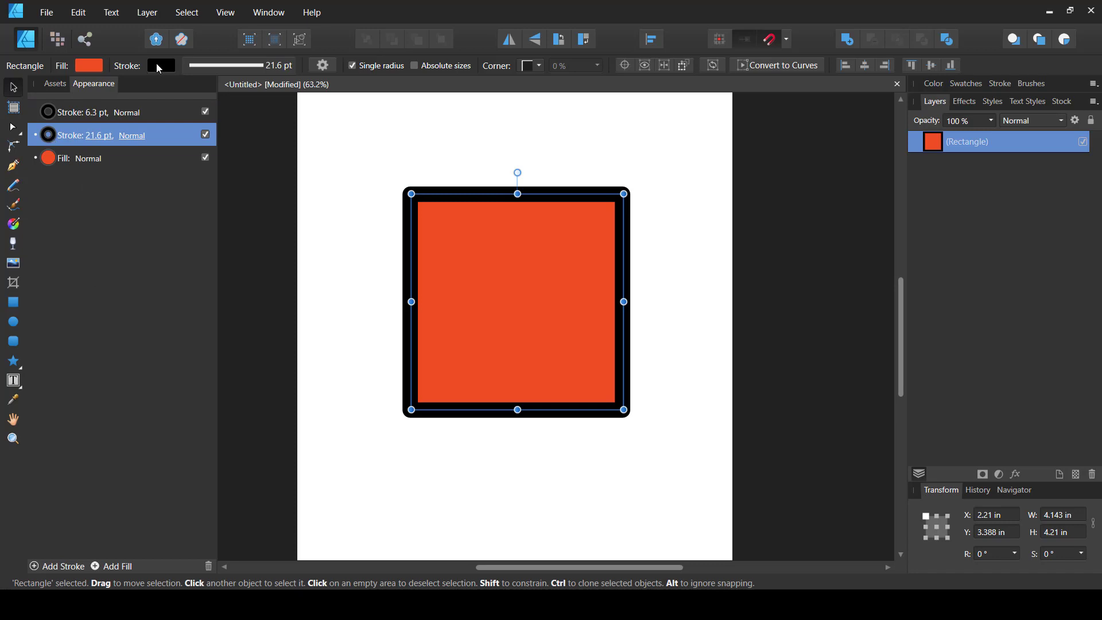
click(49, 137)
click(191, 182)
click(183, 175)
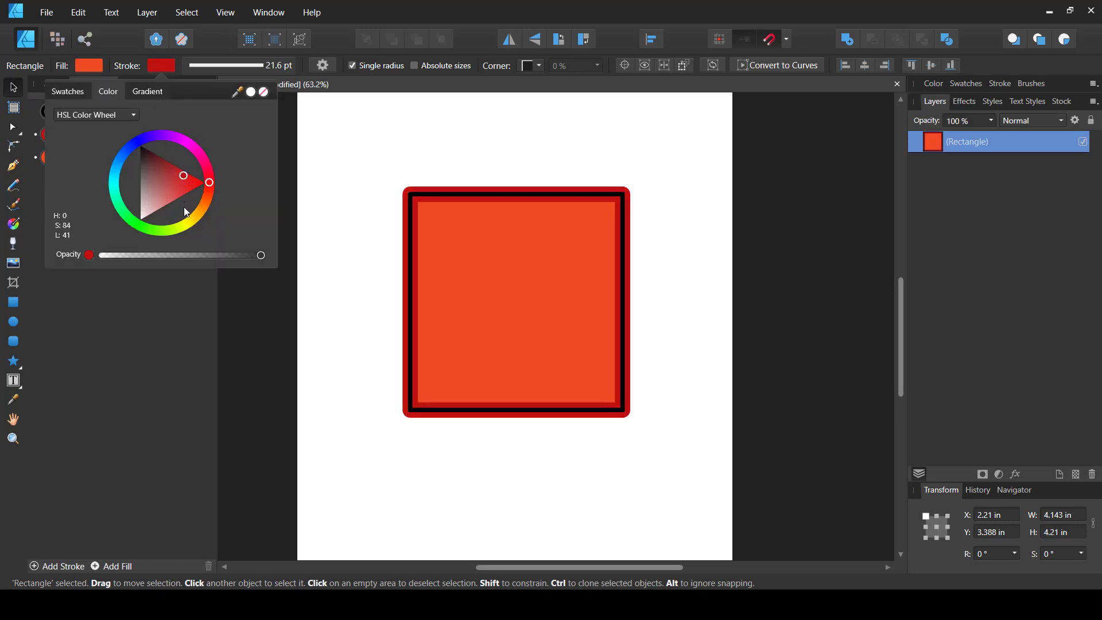
click(150, 139)
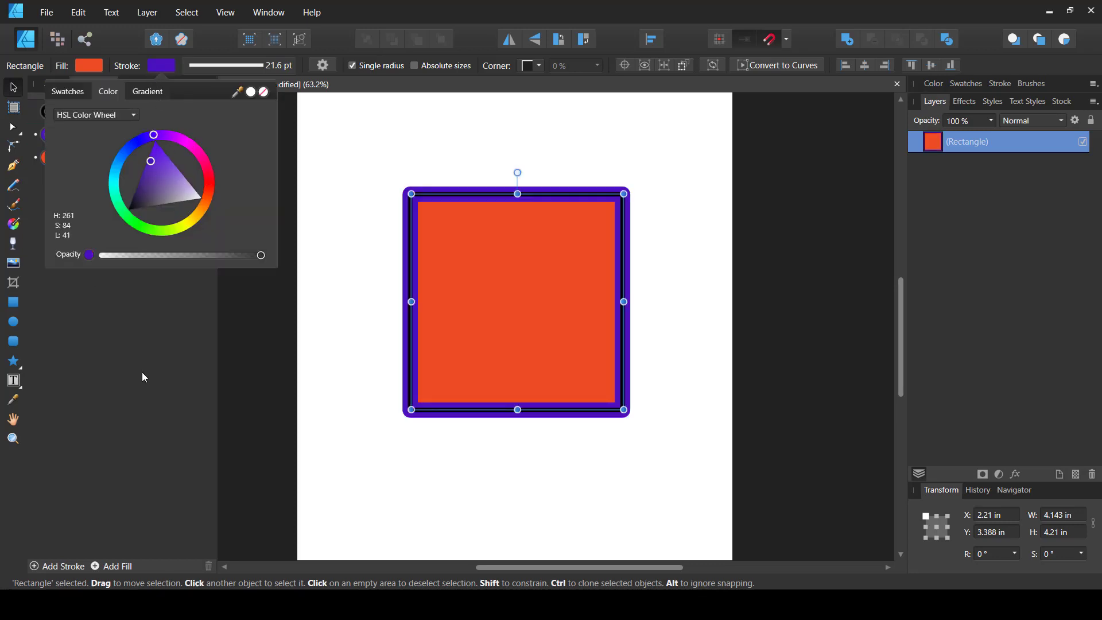
click(401, 459)
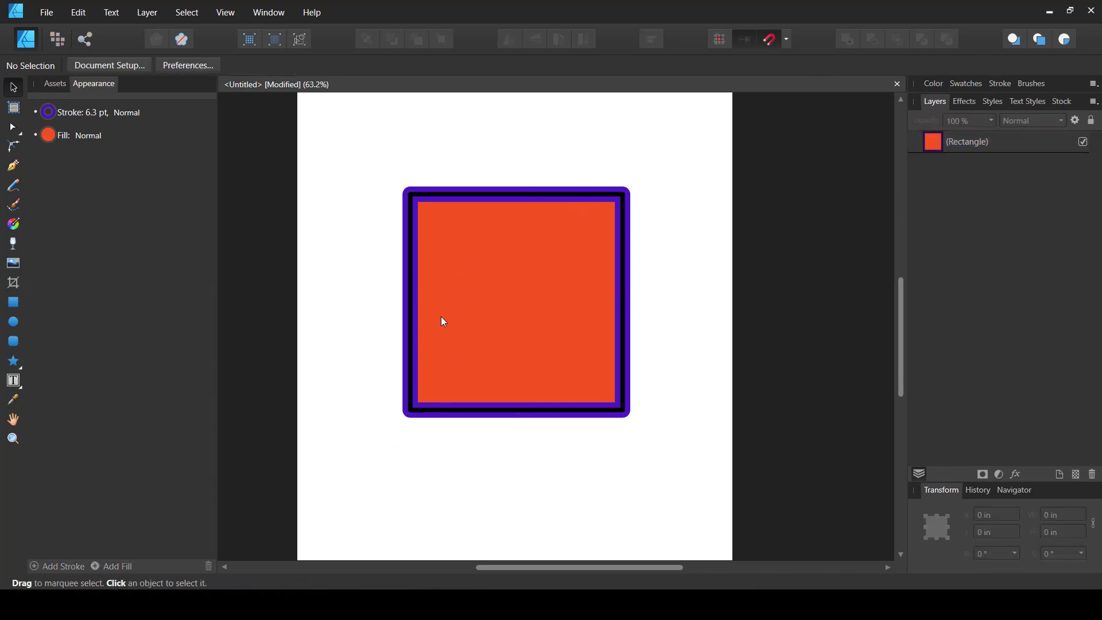
Step: Inspect the fill blend-mode list, then select and delete the rectangle
click(53, 138)
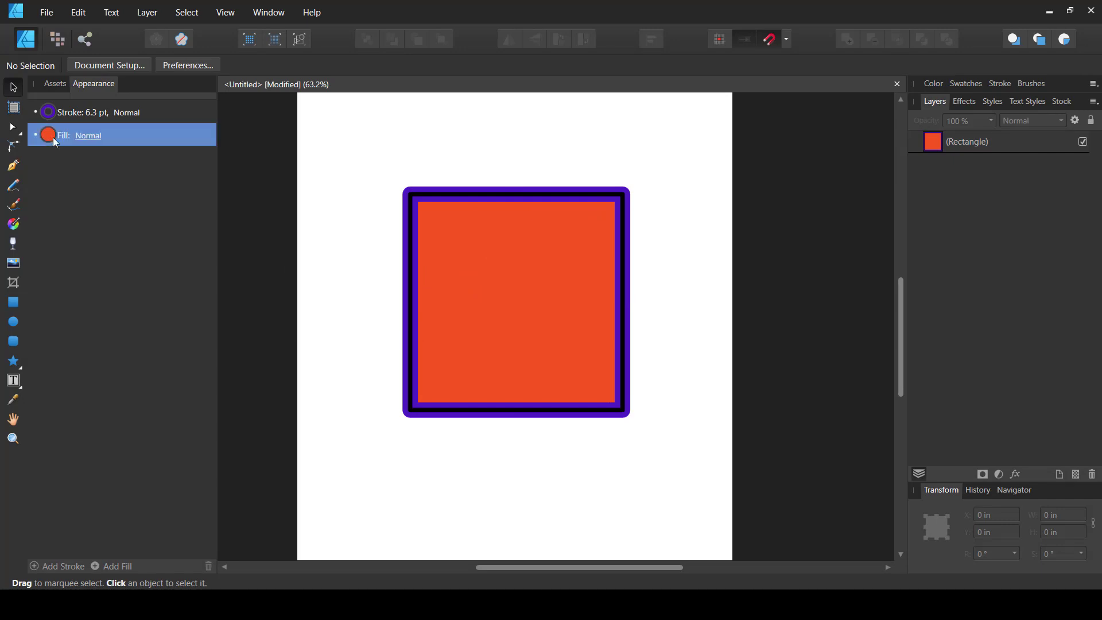
click(87, 136)
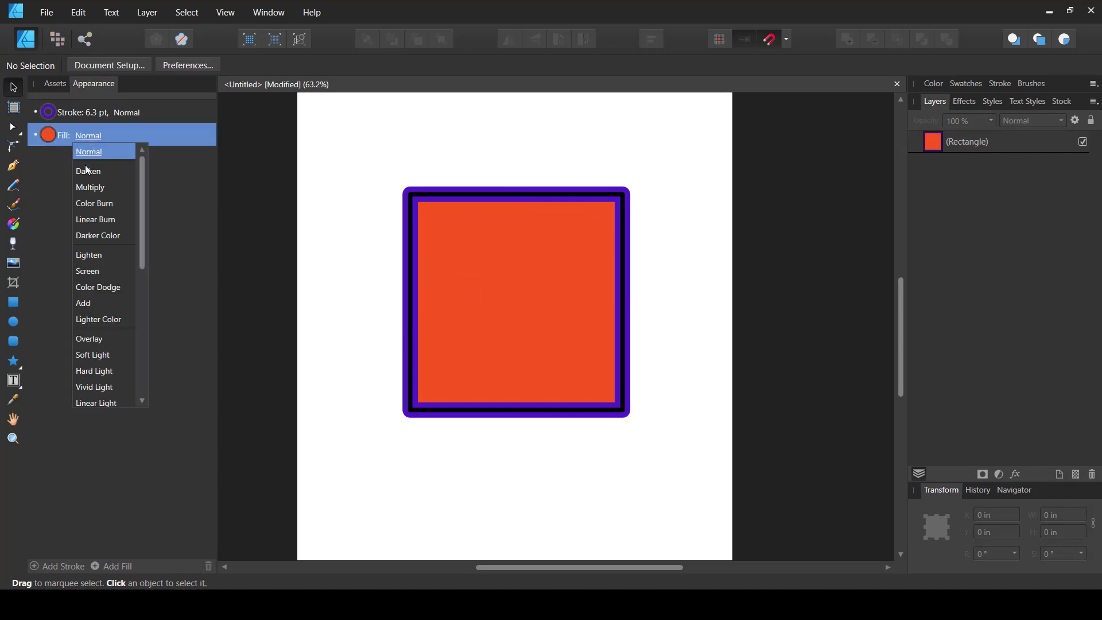
click(38, 305)
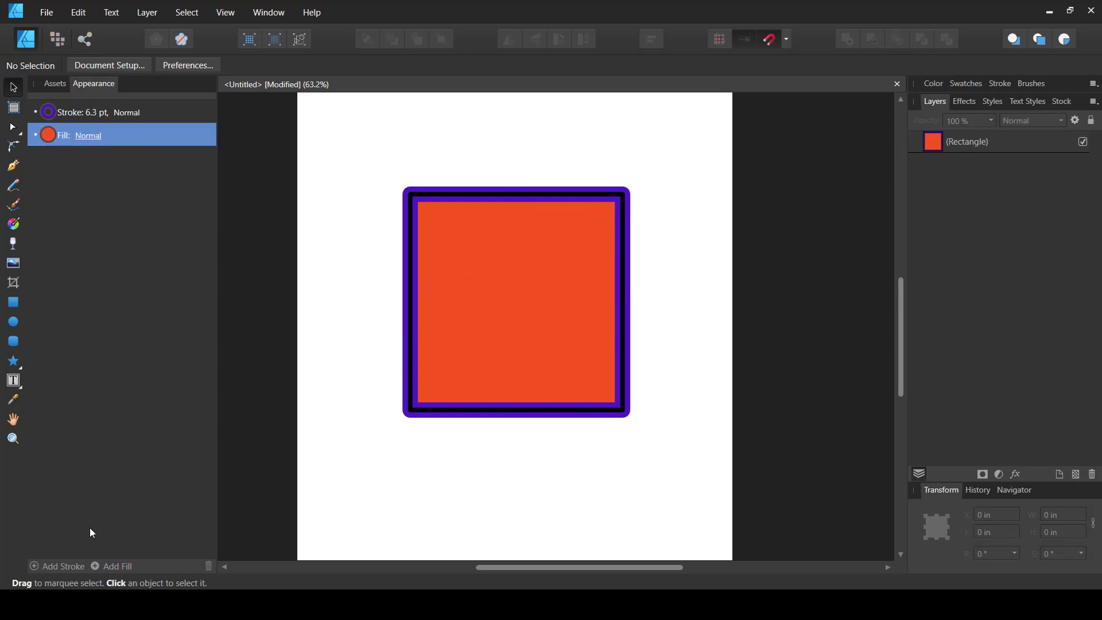
click(463, 241)
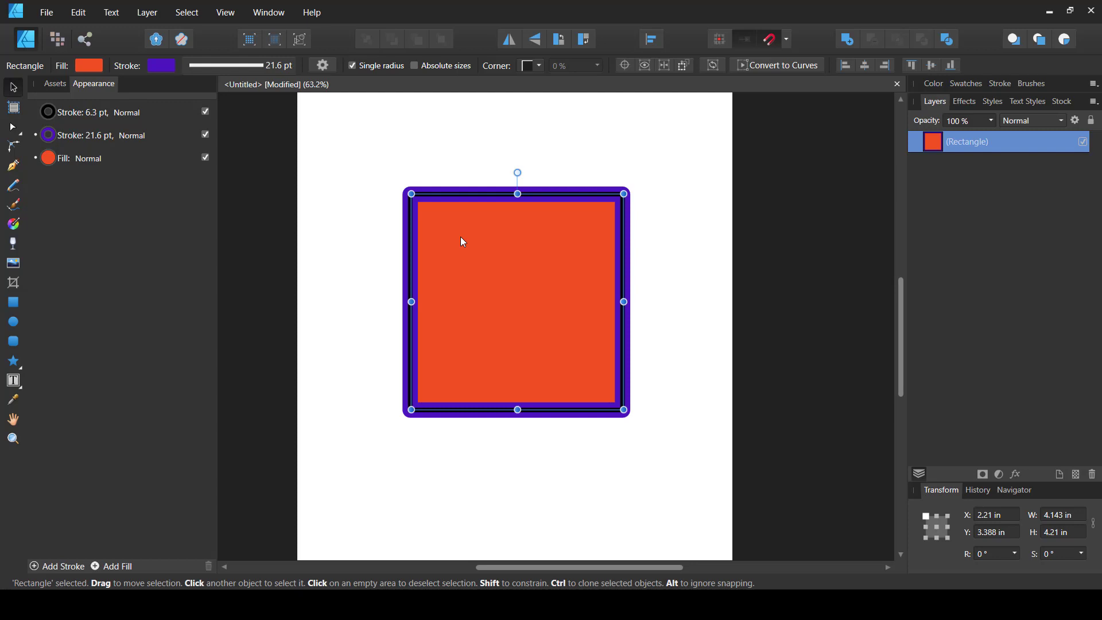
key(Delete)
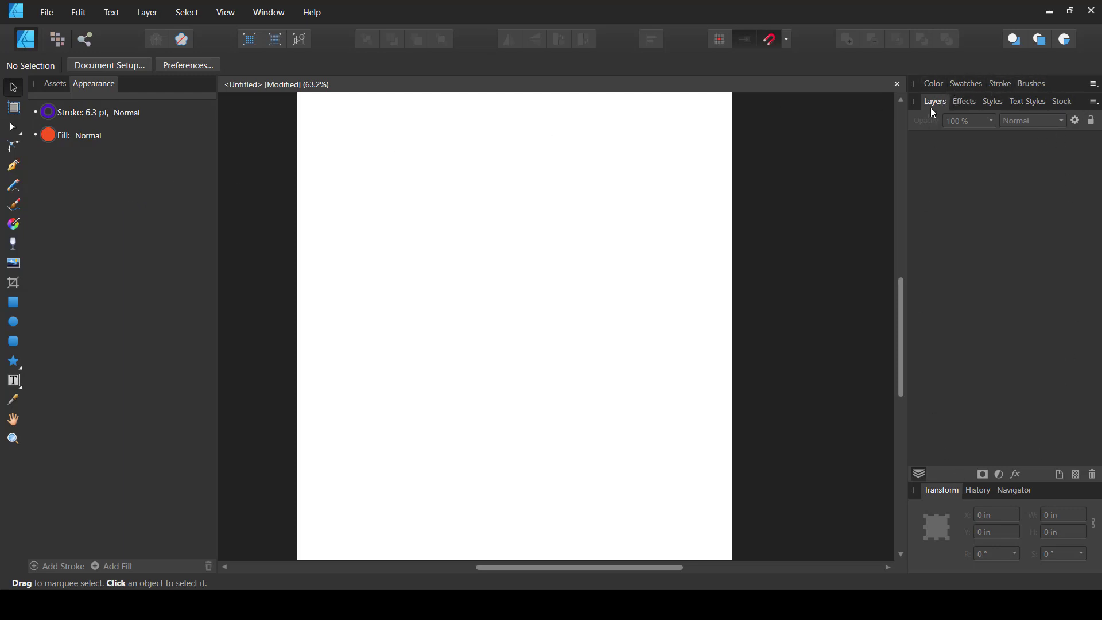
Step: Draw a large rectangle in the upper page and a smaller one below it
click(13, 301)
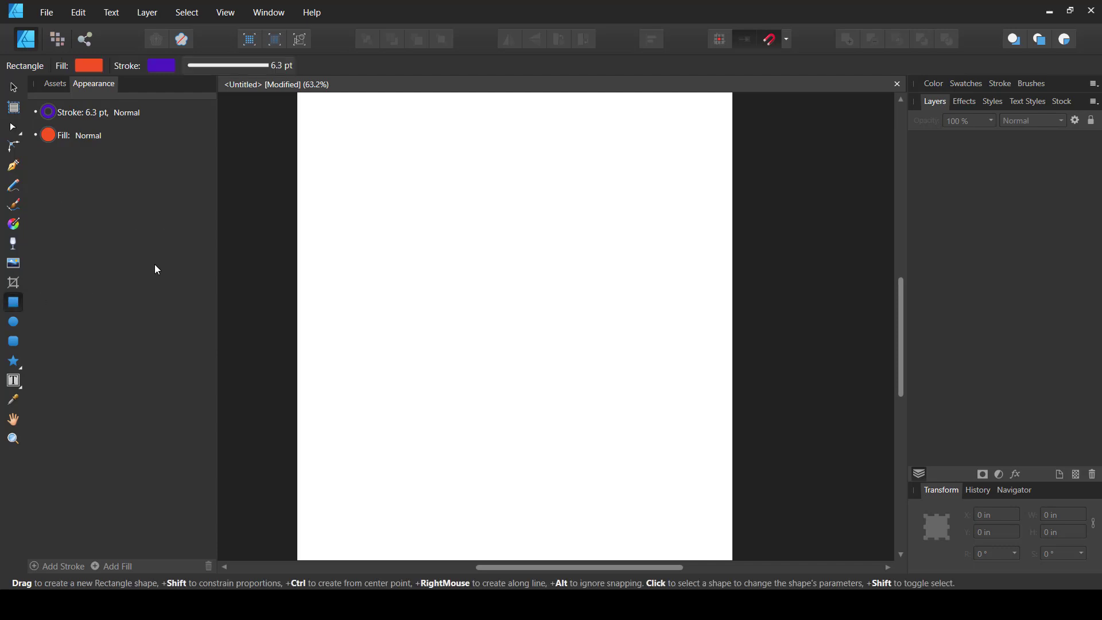
drag(364, 168, 590, 336)
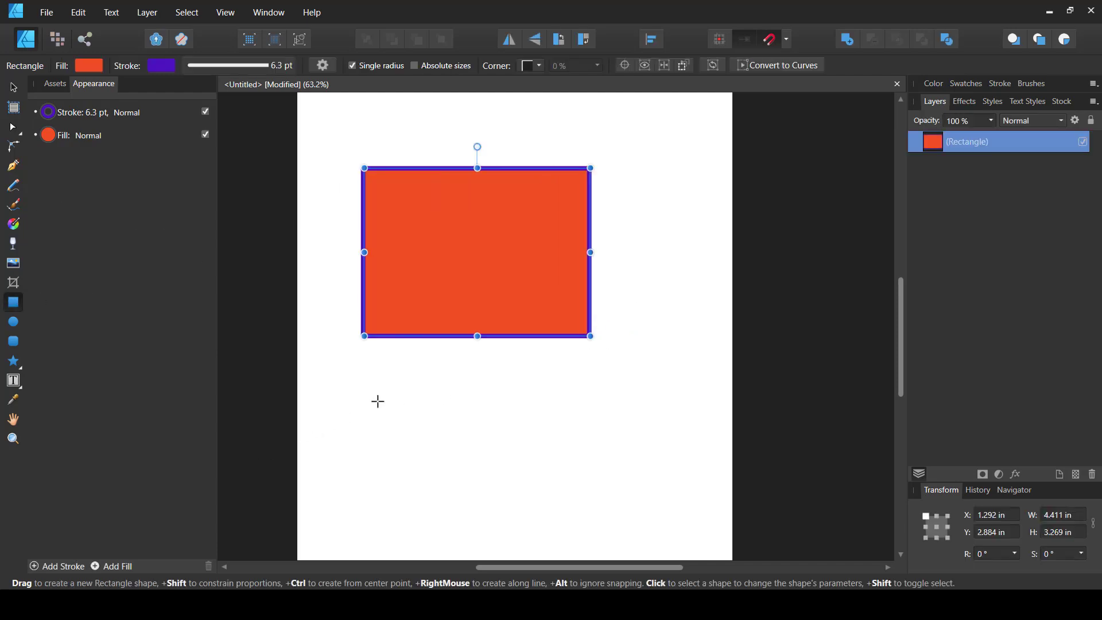
drag(404, 366, 529, 476)
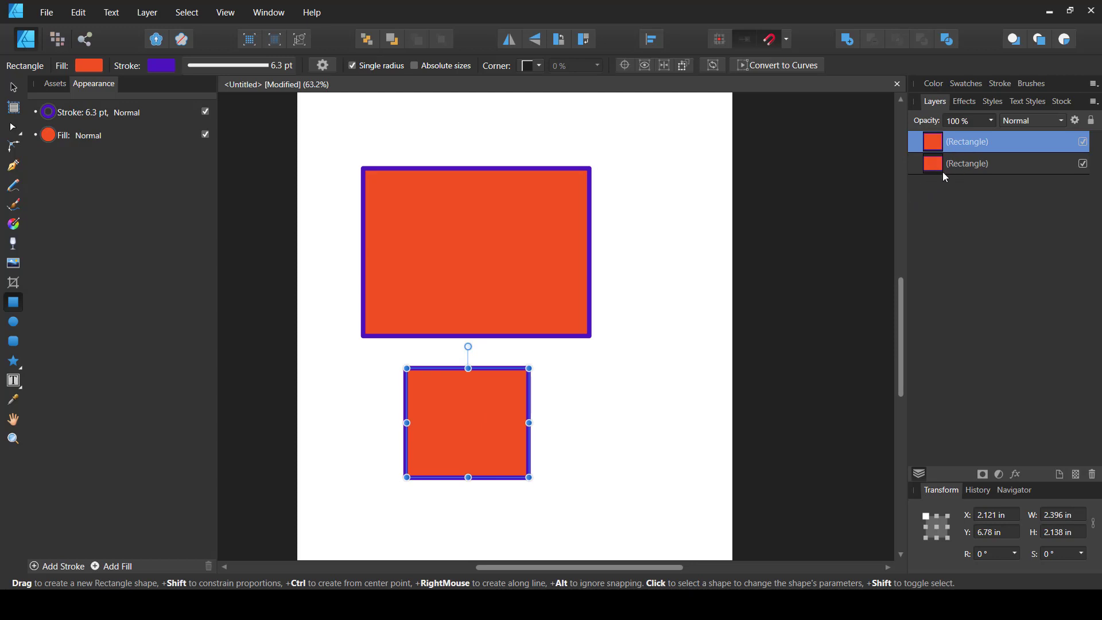
Step: Try an outer shadow at 57.6 px radius and 6% opacity, turn it off, then show Styles
click(964, 101)
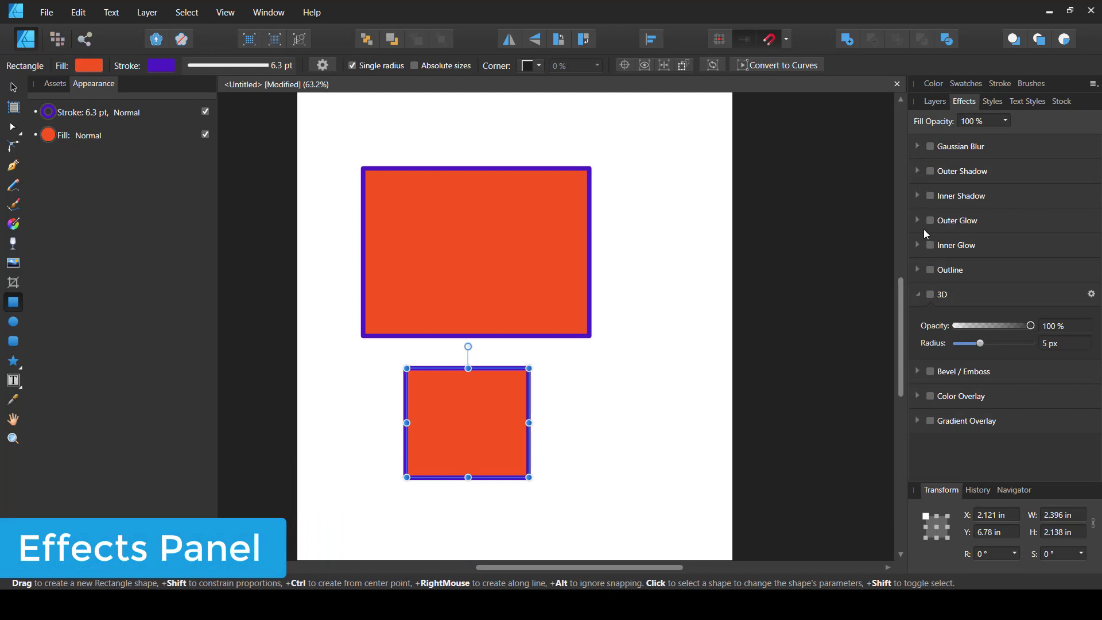
click(917, 172)
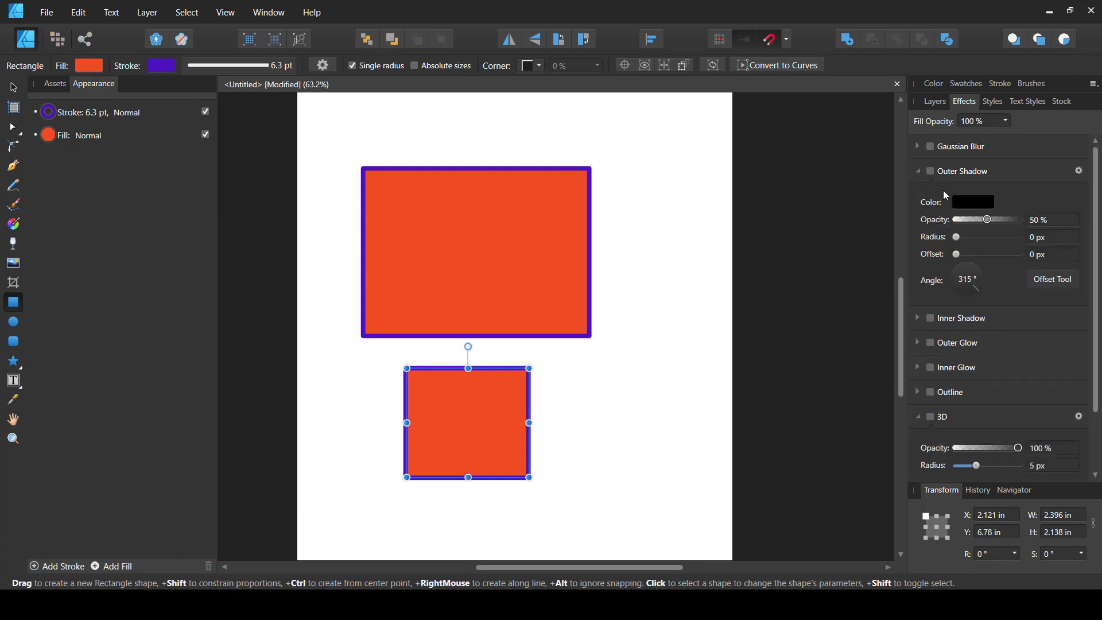
click(930, 171)
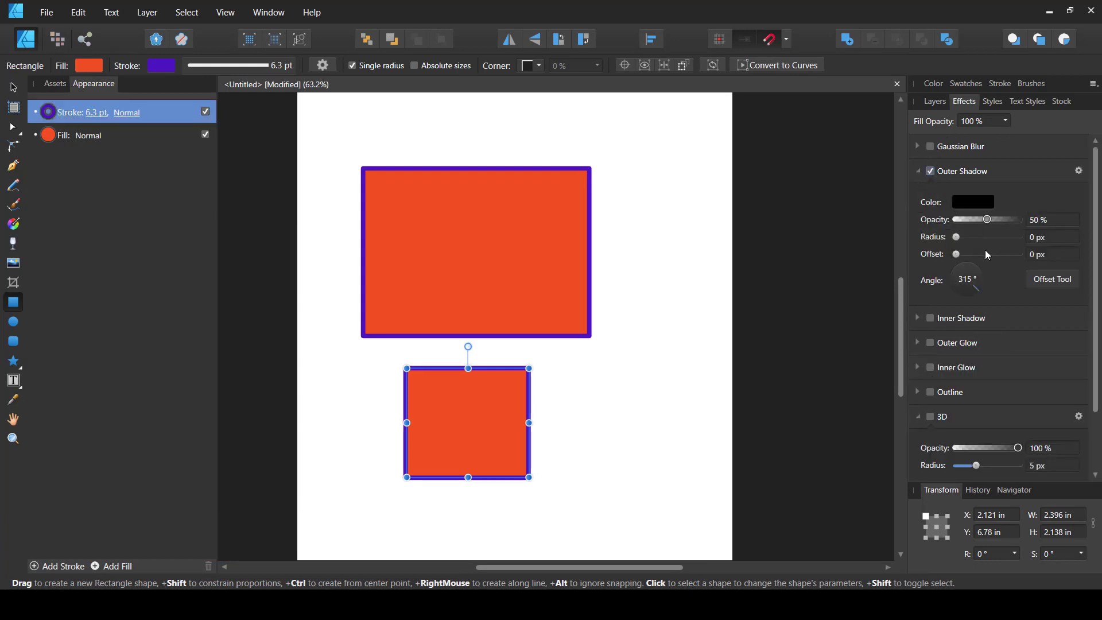
mouse_move(956, 237)
mouse_down()
mouse_move(1012, 237)
mouse_move(1003, 255)
mouse_move(1015, 221)
mouse_move(958, 221)
mouse_up()
click(930, 171)
click(917, 171)
click(917, 171)
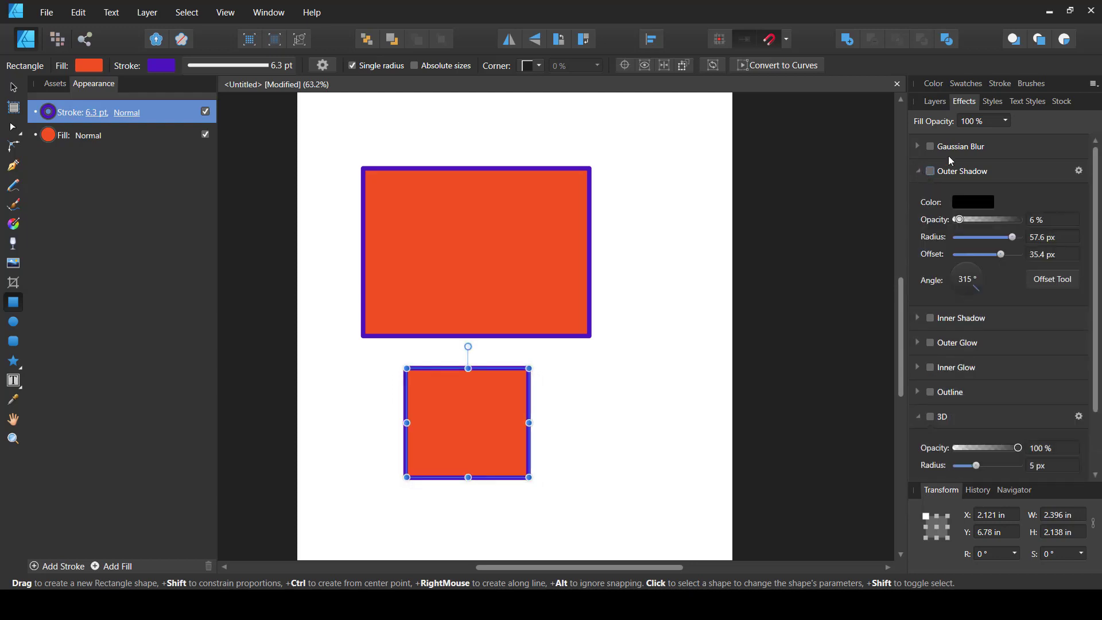
click(916, 170)
click(992, 101)
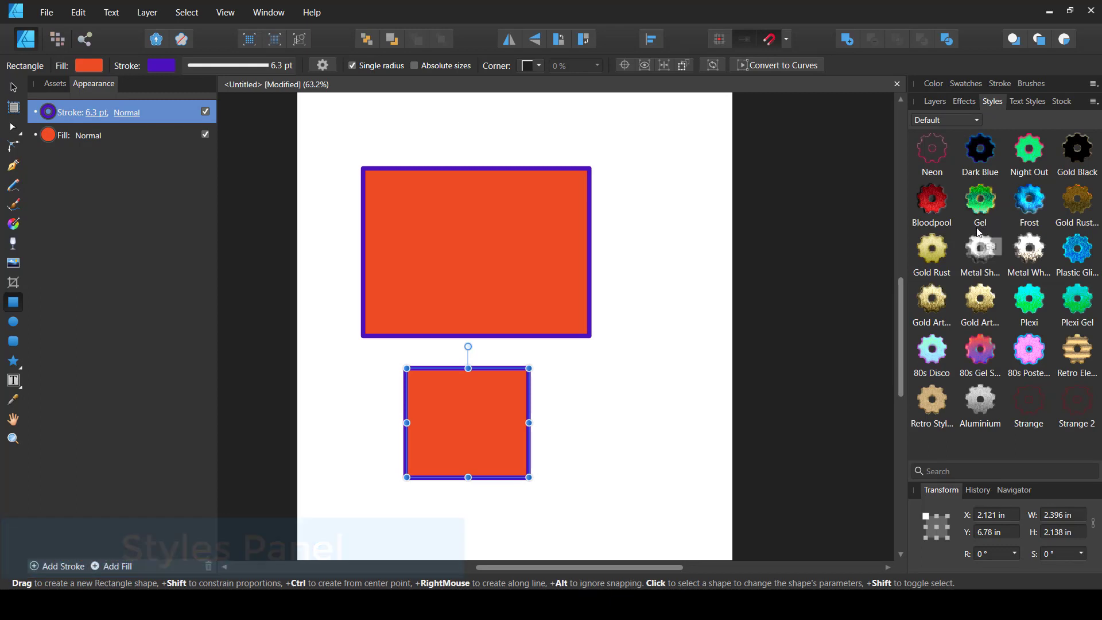
click(13, 87)
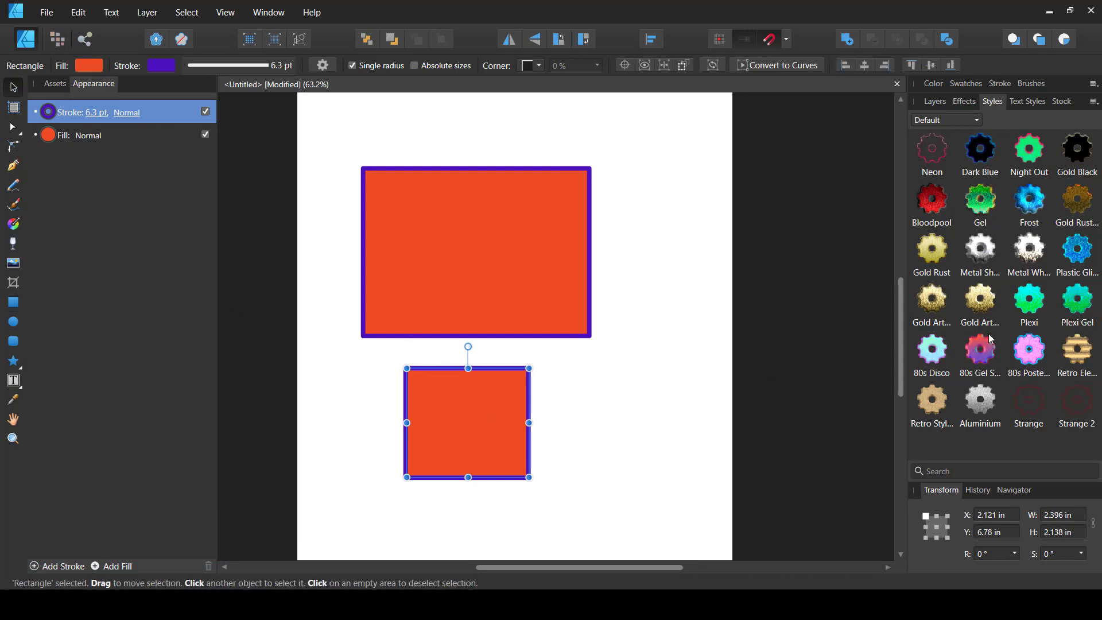
click(982, 299)
click(602, 417)
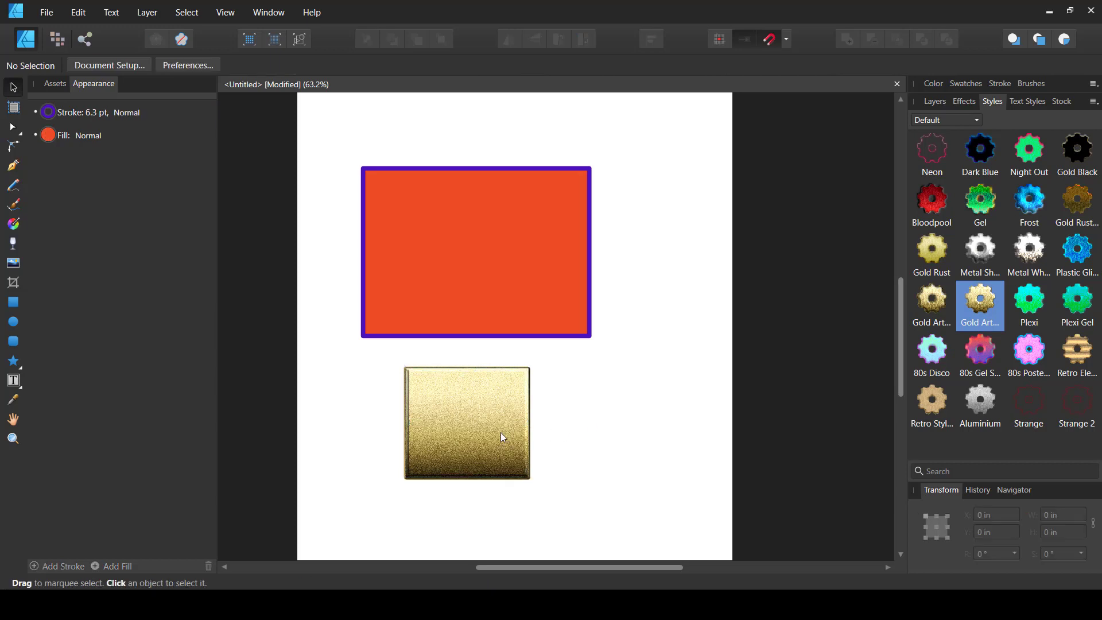
mouse_move(493, 428)
mouse_down()
mouse_move(490, 443)
mouse_move(468, 445)
mouse_move(485, 438)
mouse_move(495, 449)
mouse_up()
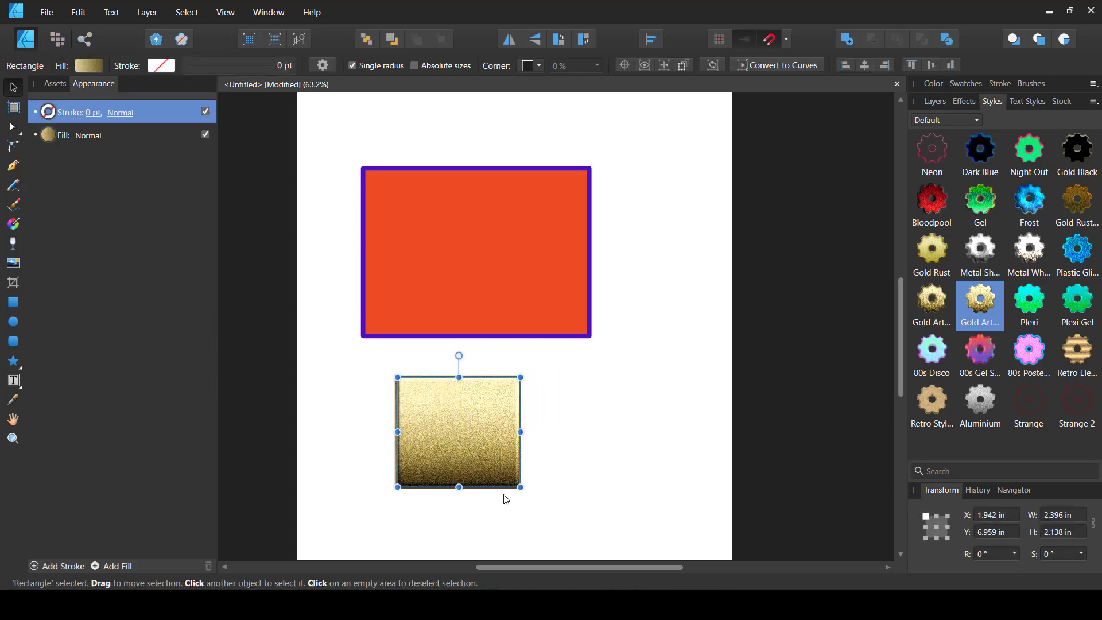
key(ctrl+z)
key(ctrl+z)
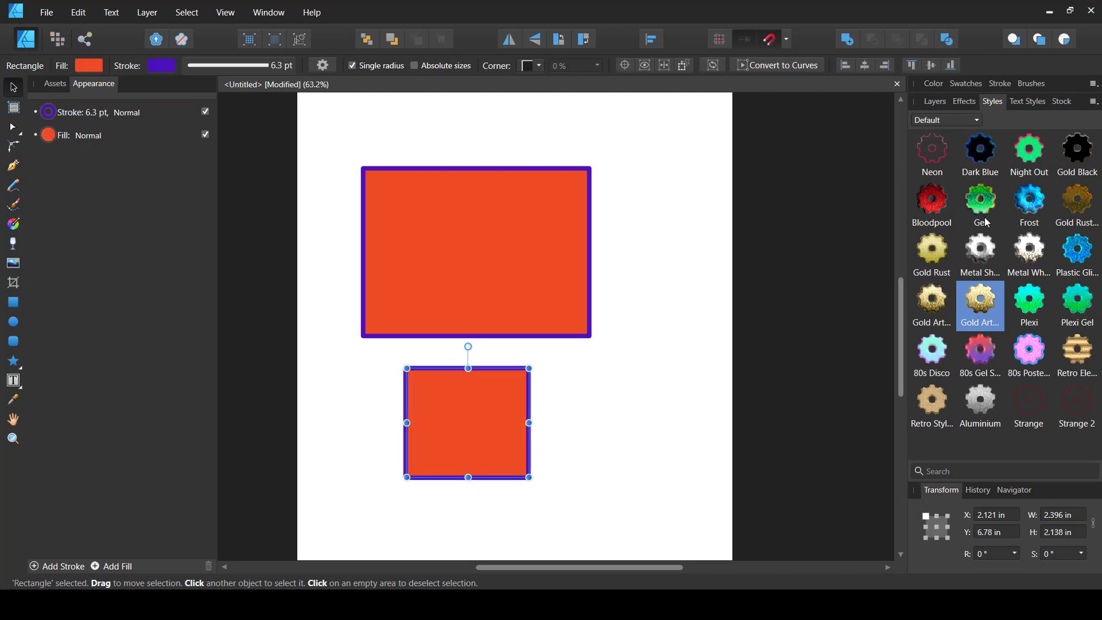
click(1023, 102)
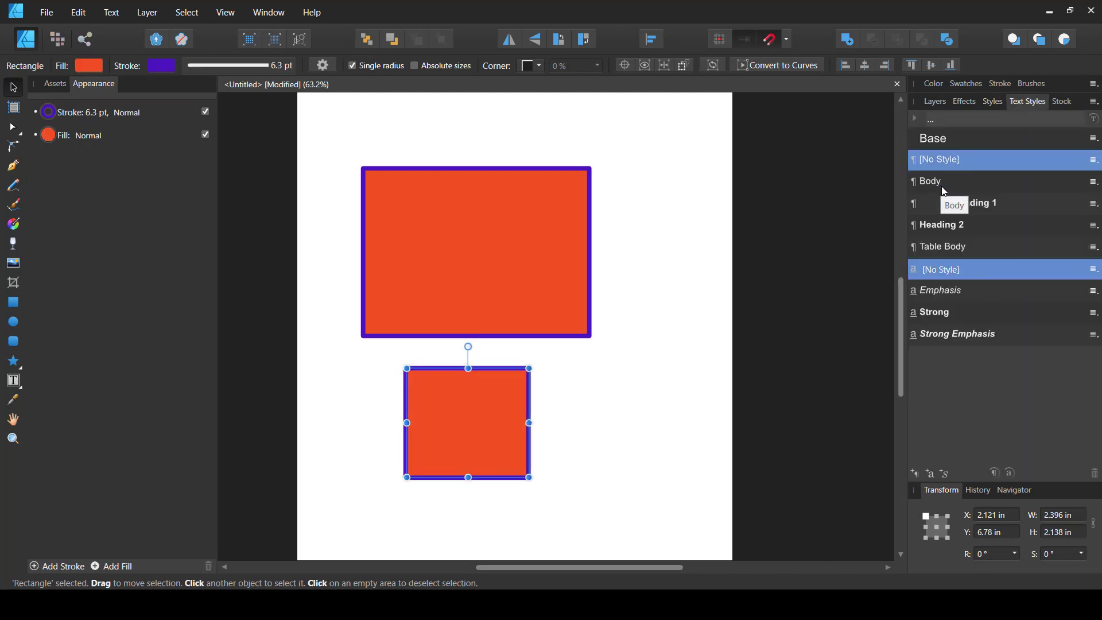
Step: Show the Stock panel for searching Unsplash photos
click(1060, 103)
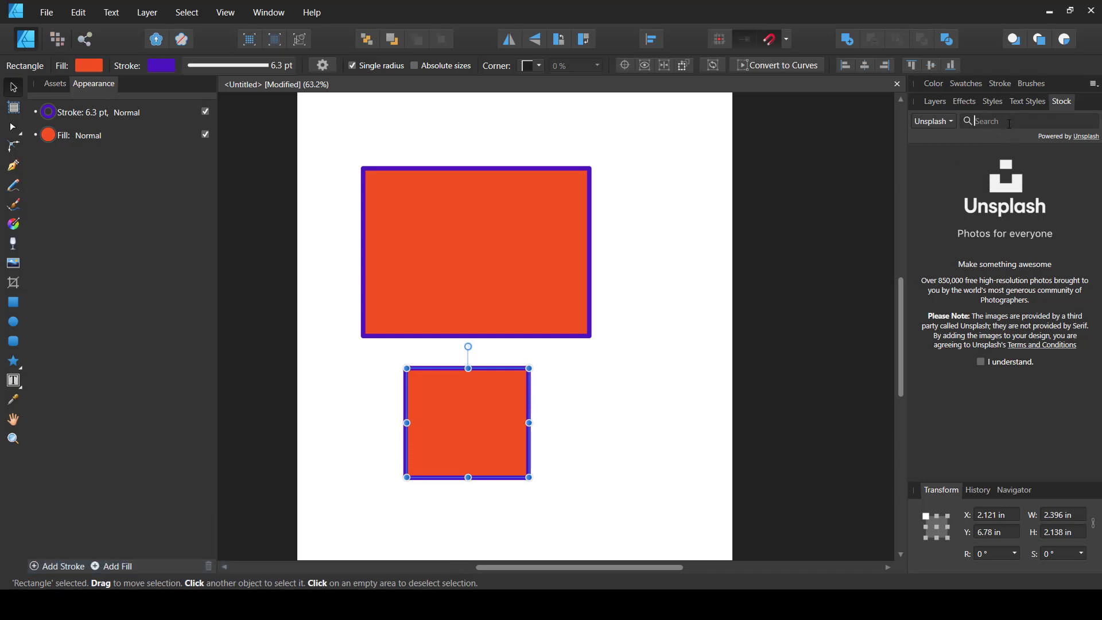
Step: Accept the stock terms, search 'RED FLOWER' and place a flower photo on the canvas
click(981, 362)
click(1009, 121)
text(RED FLOWER)
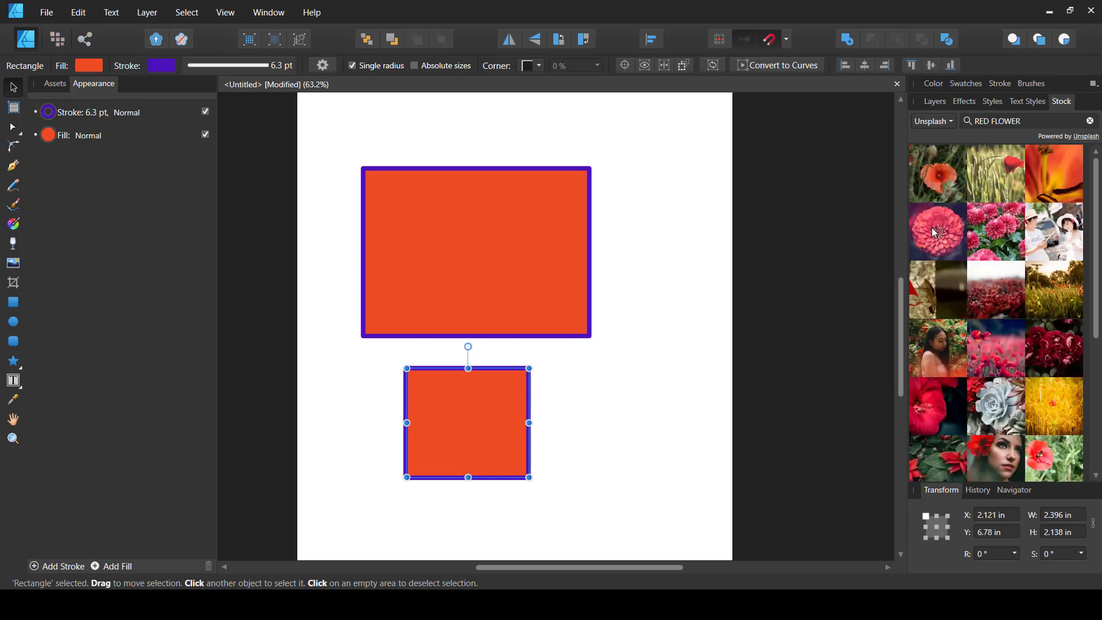
drag(873, 240, 657, 235)
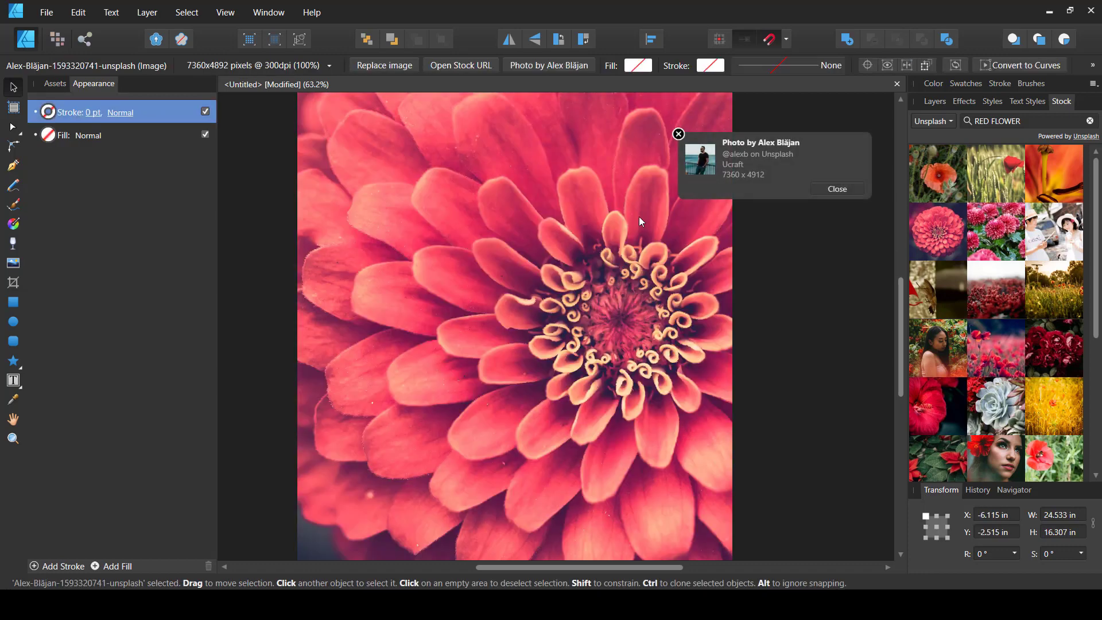
click(677, 135)
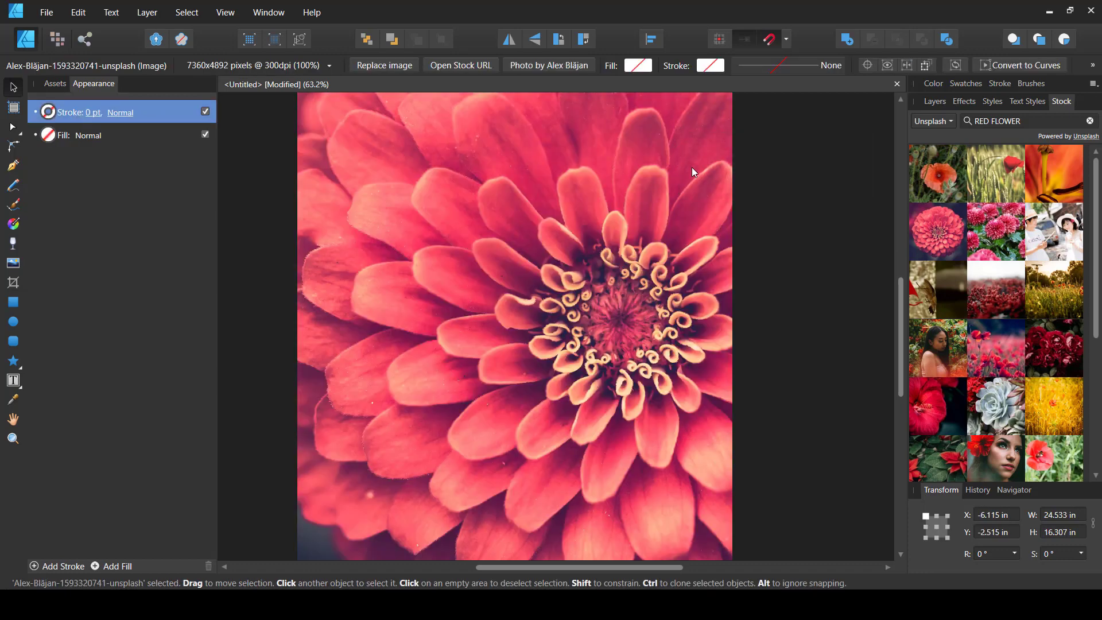
Step: Shrink the flower photo to 5.521 × 3.67 in, move it top-right, then delete it
scroll(677, 280, down, 2)
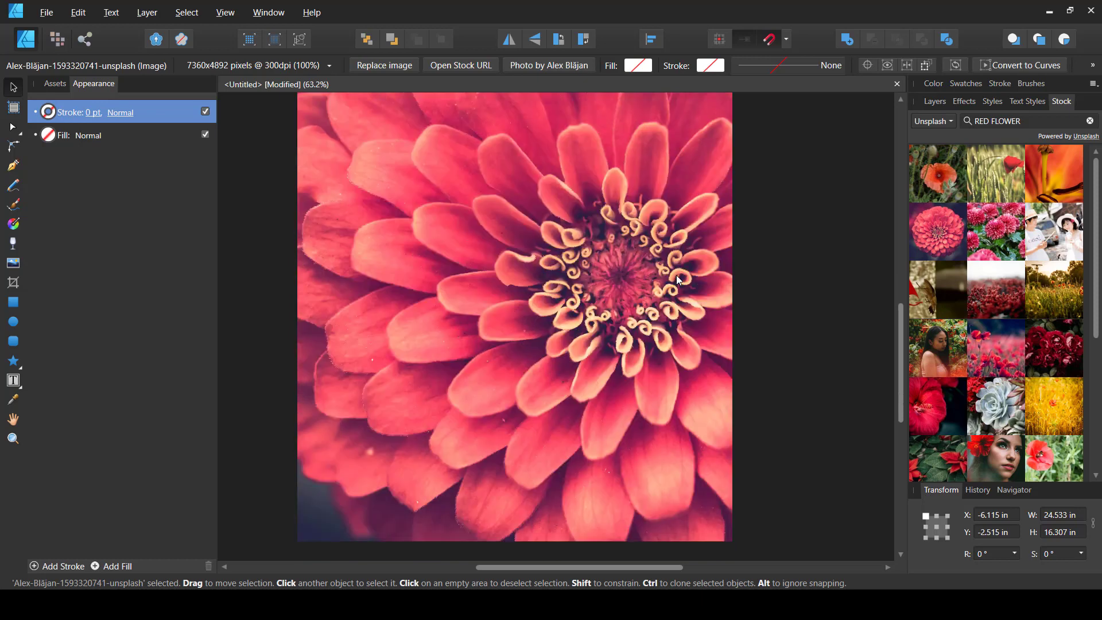
scroll(654, 279, down, 3)
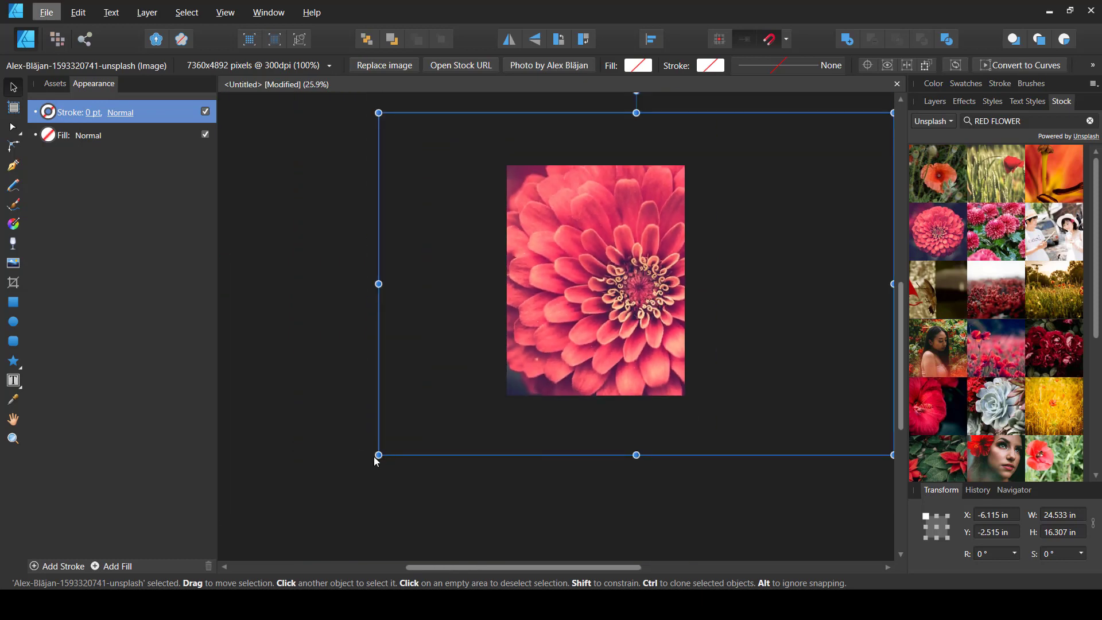
drag(378, 454, 650, 274)
drag(665, 215, 451, 333)
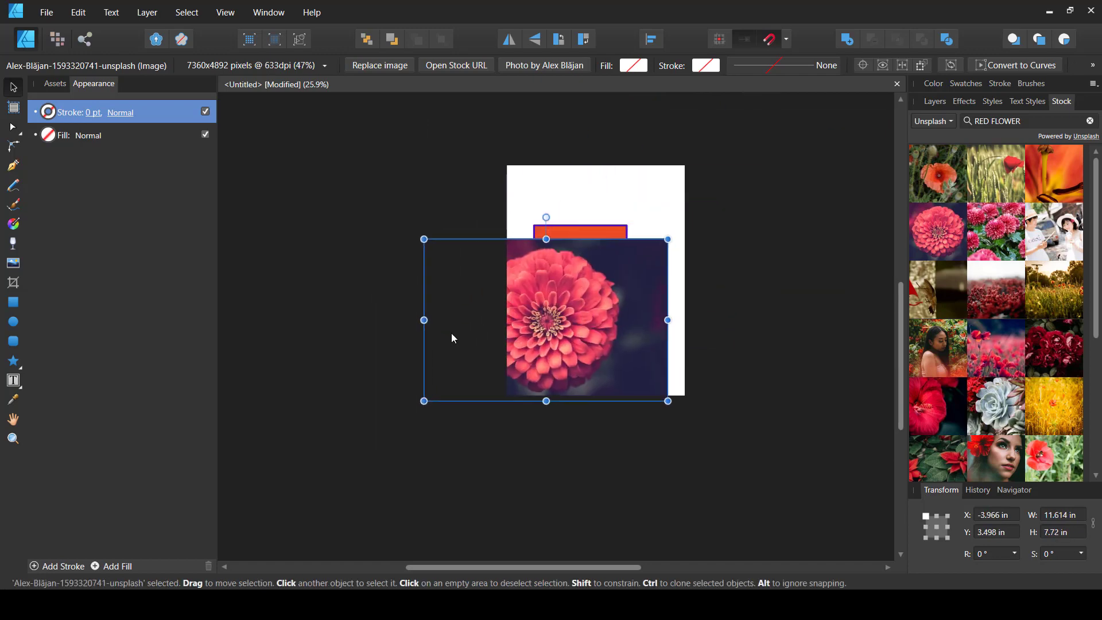
drag(669, 404, 526, 319)
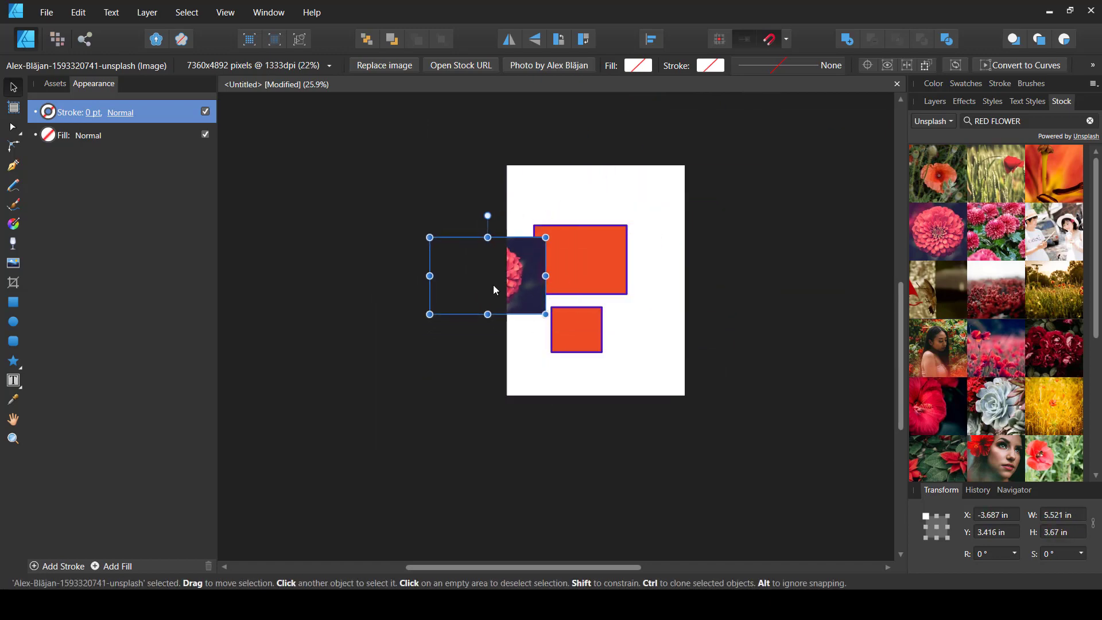
drag(492, 286, 613, 222)
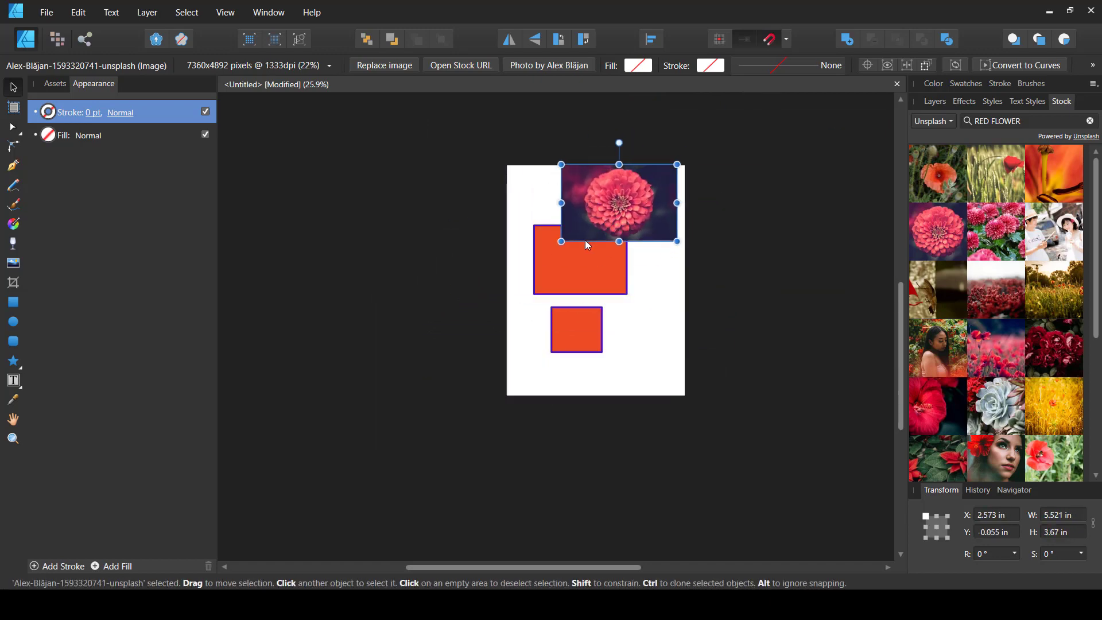
click(933, 101)
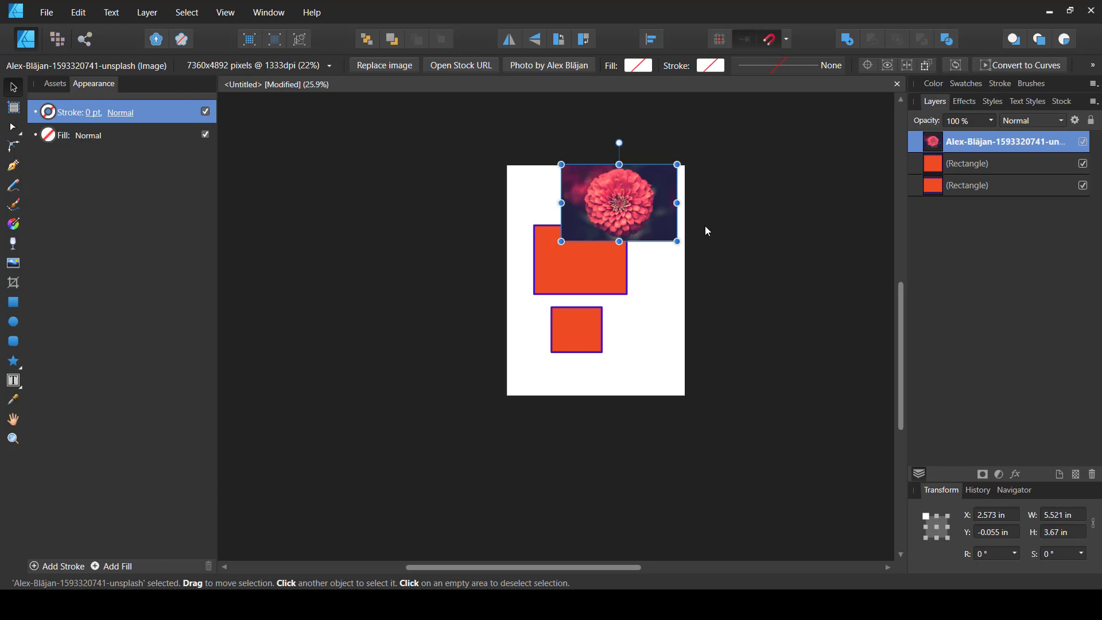
key(Delete)
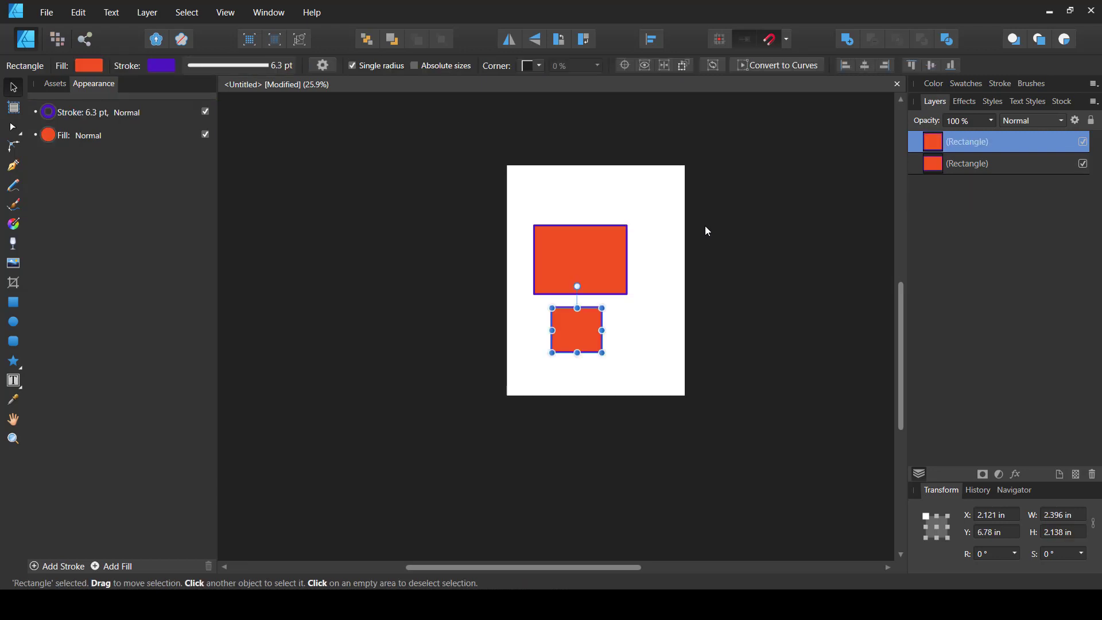
Step: Recolour the small rectangle magenta on the colour wheel, then delete it
click(933, 86)
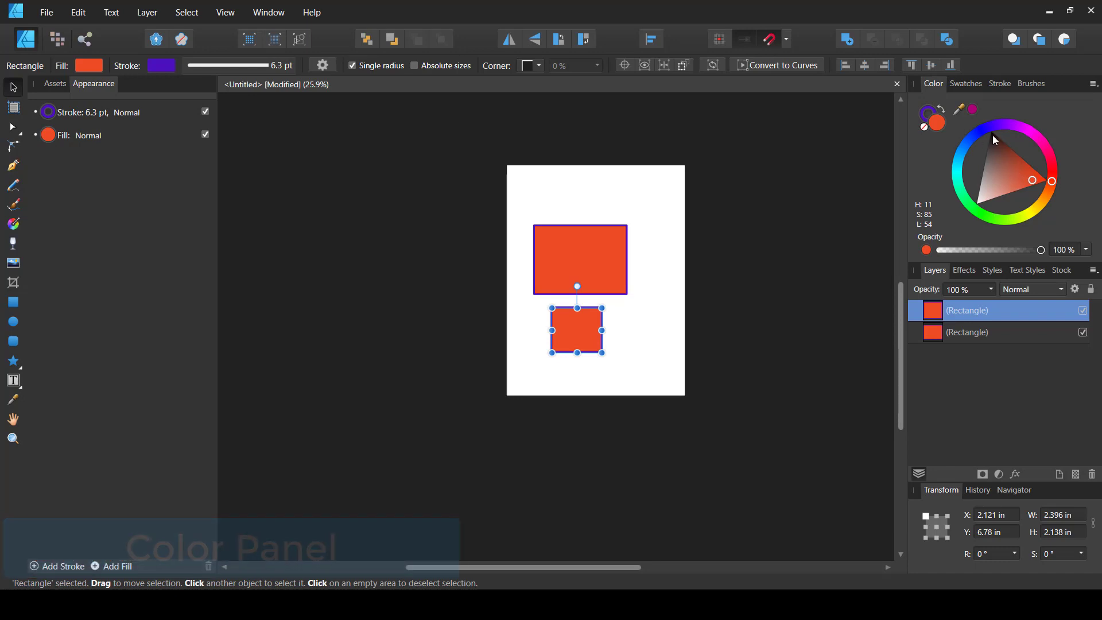
drag(993, 136, 1012, 177)
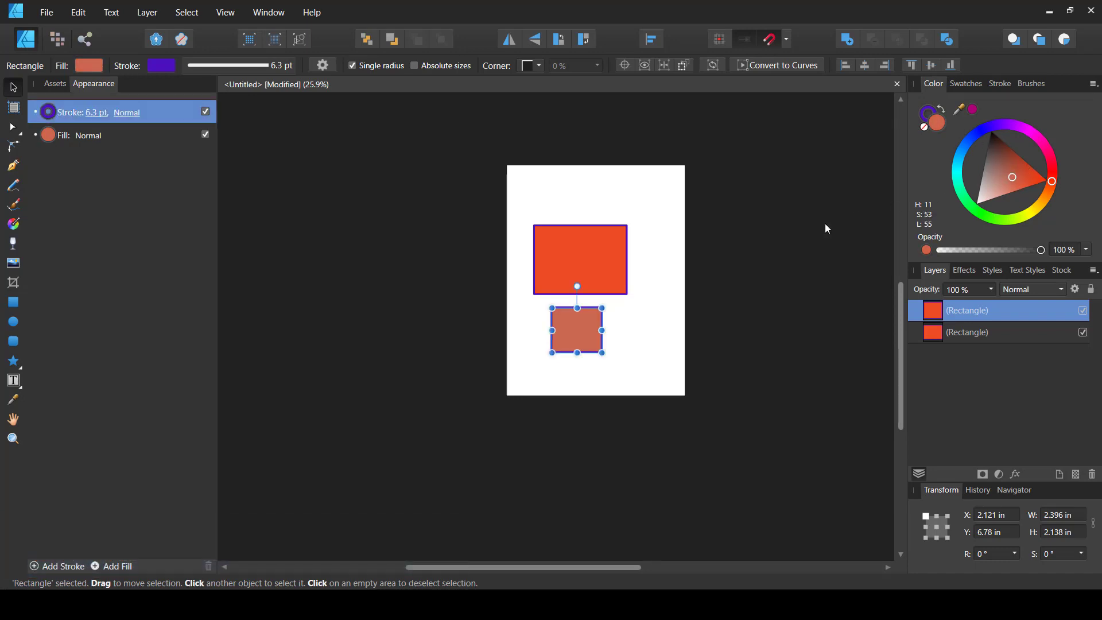
scroll(824, 223, up, 4)
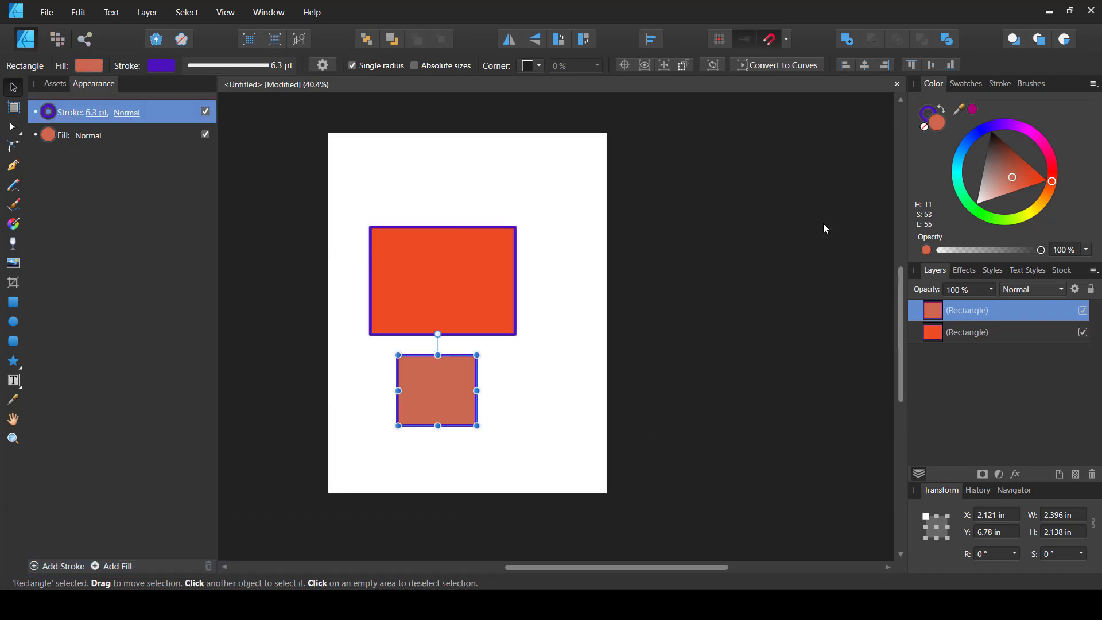
scroll(773, 248, left, 3)
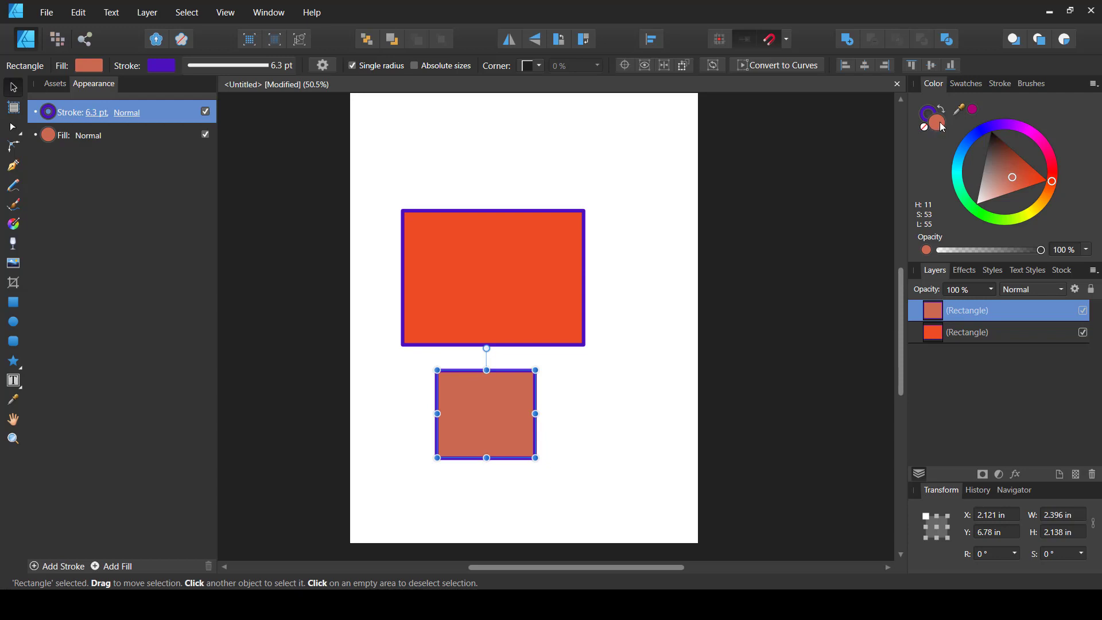
drag(1048, 177, 1016, 147)
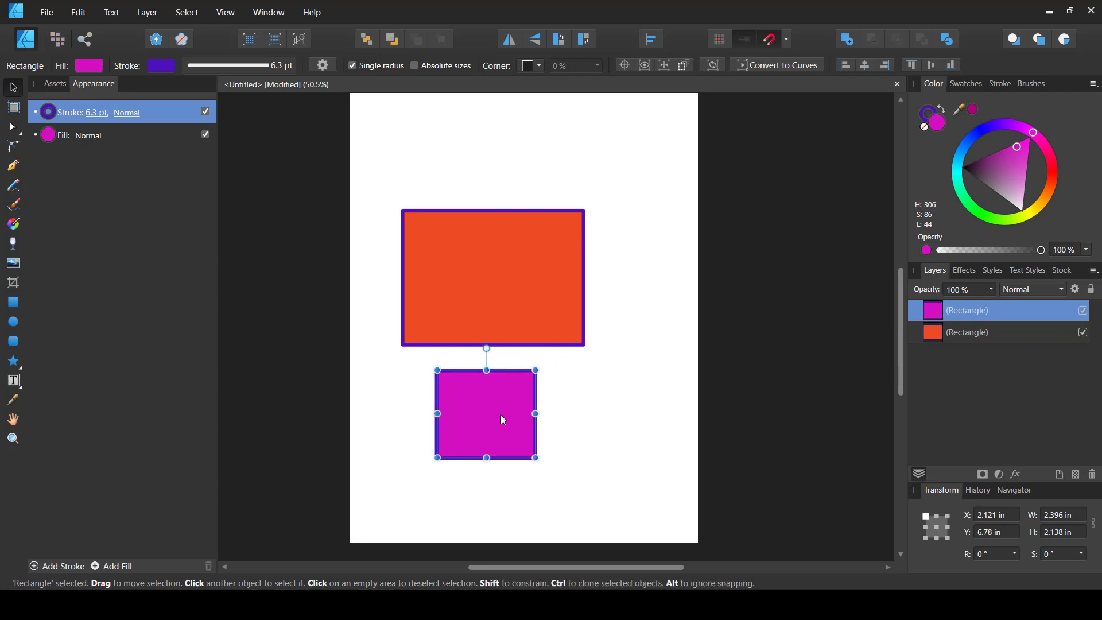
click(532, 248)
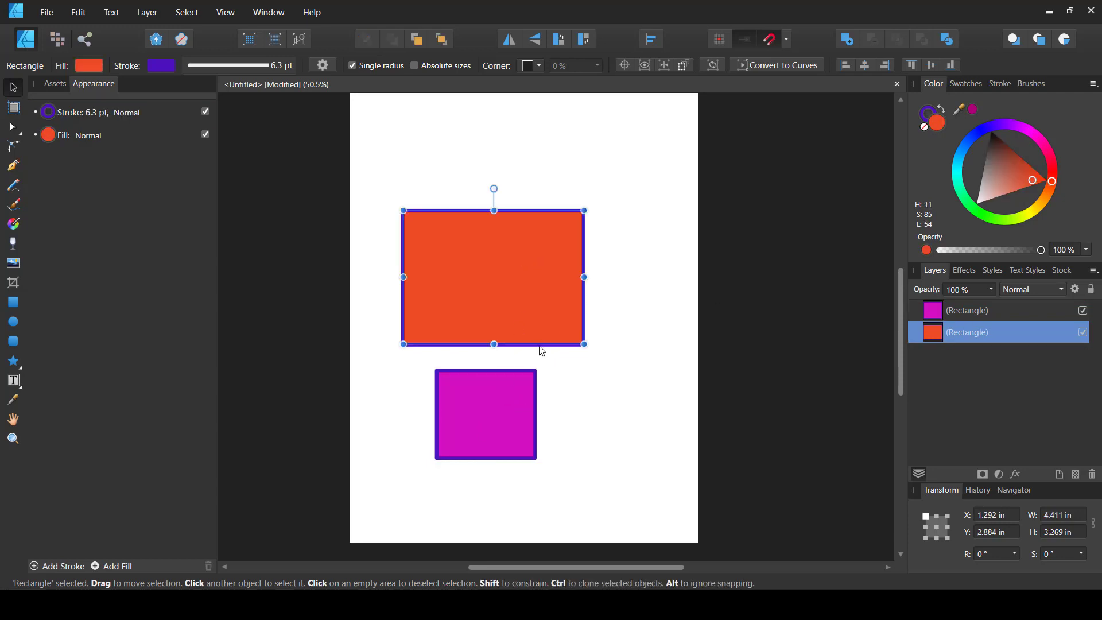
click(505, 404)
key(Delete)
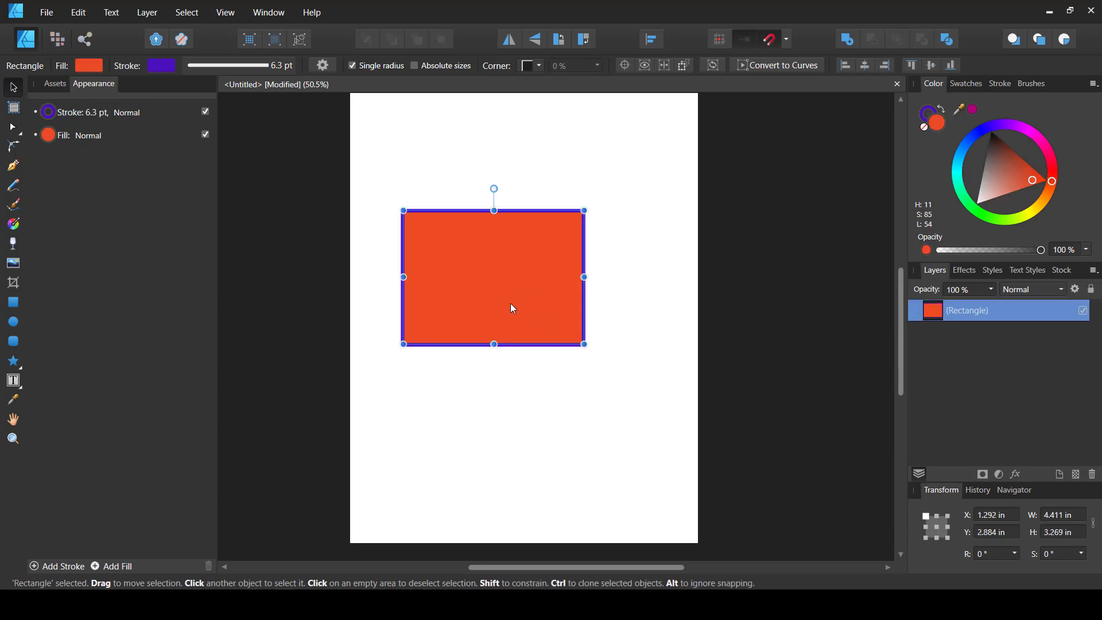
Step: Fill the remaining rectangle yellow with an orange-red 6.3 pt outline, then browse red-flower stock photos
drag(1050, 183, 1029, 215)
drag(1039, 216, 1036, 218)
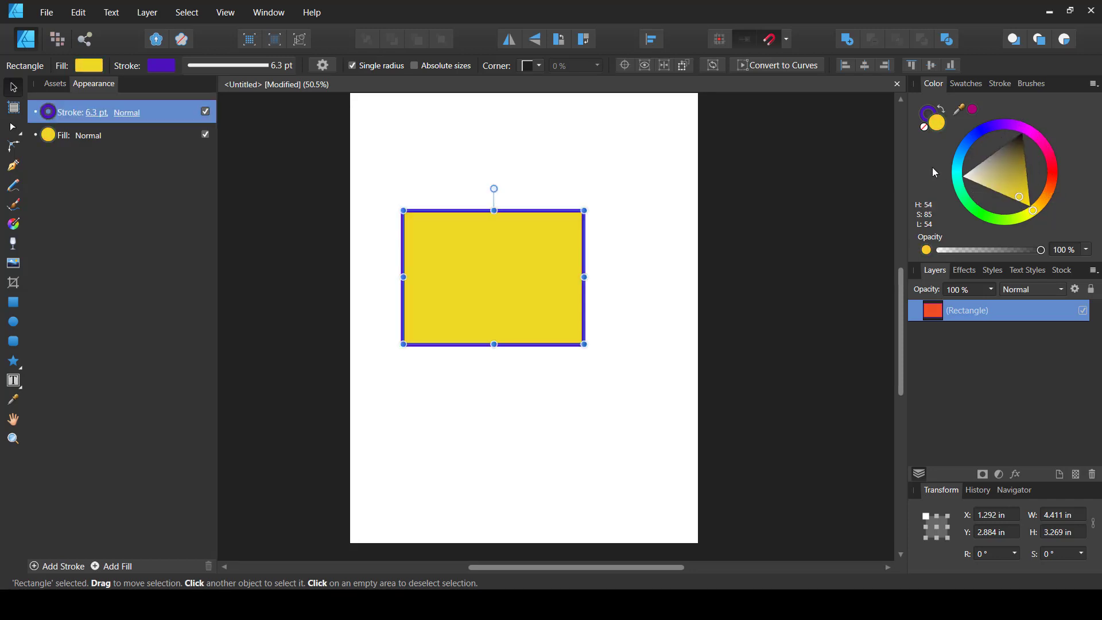
click(928, 111)
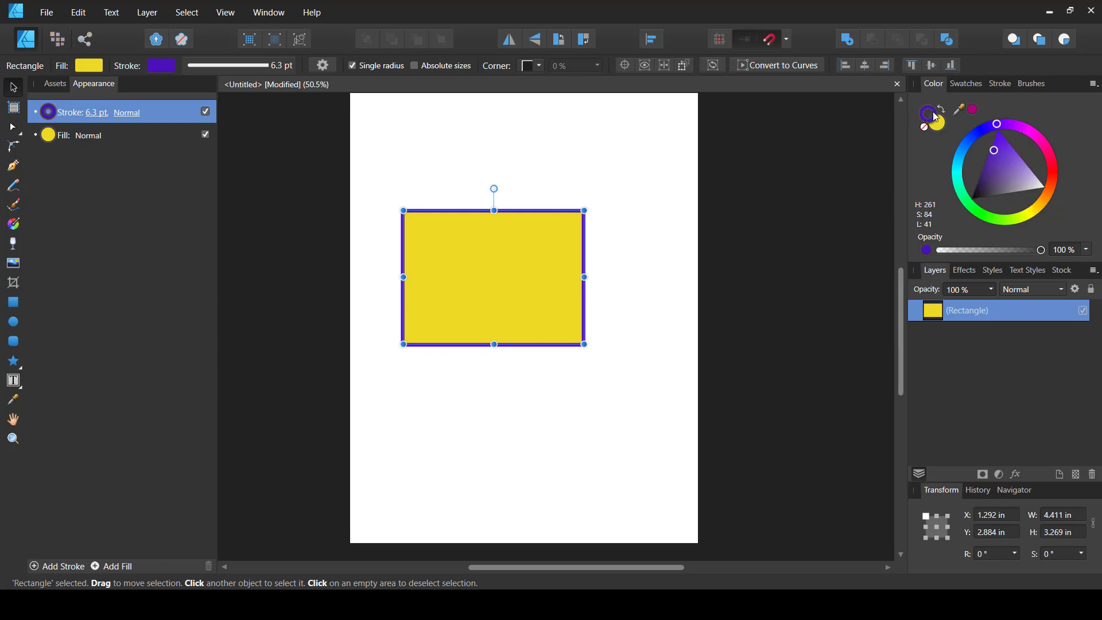
mouse_move(1009, 126)
mouse_down()
mouse_move(1045, 170)
mouse_move(1030, 218)
mouse_move(1045, 154)
mouse_move(1048, 195)
mouse_move(1058, 154)
mouse_up()
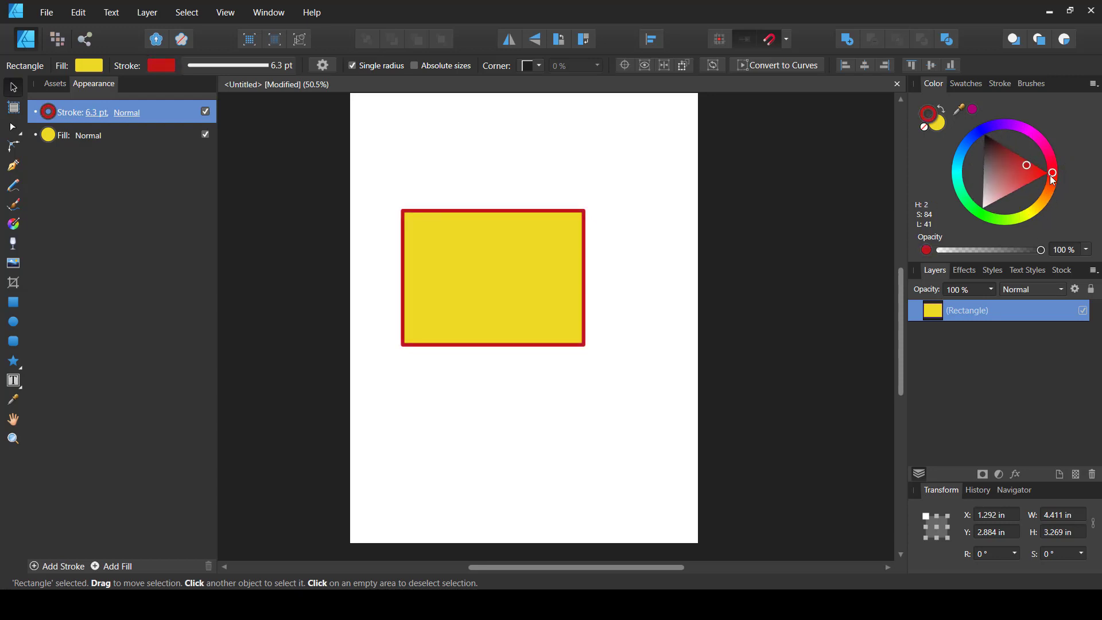
click(545, 230)
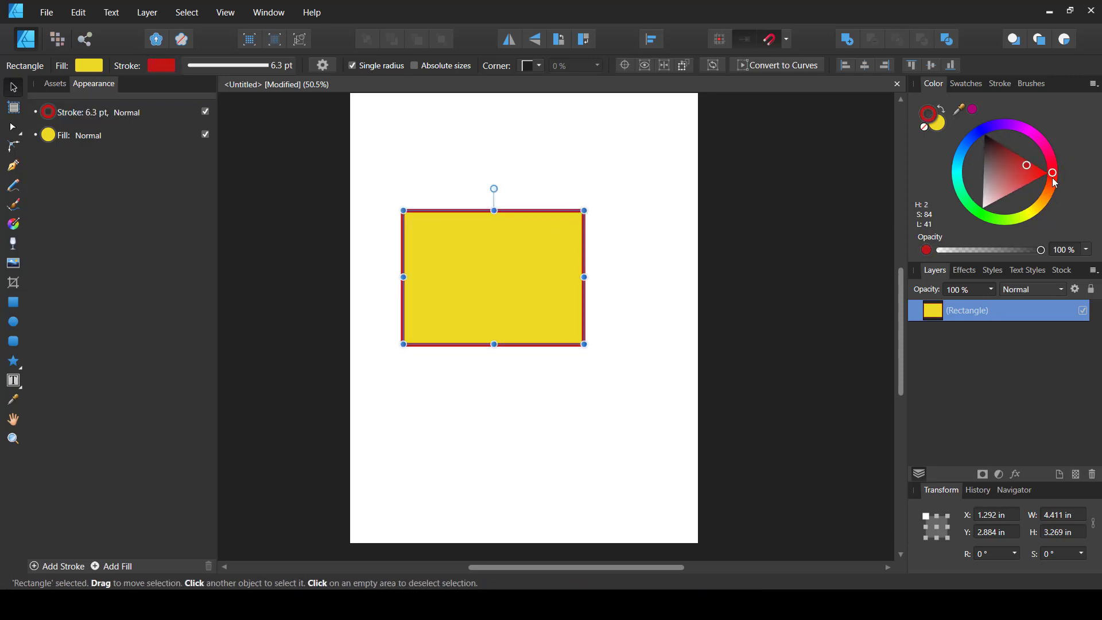
drag(1054, 180, 1053, 183)
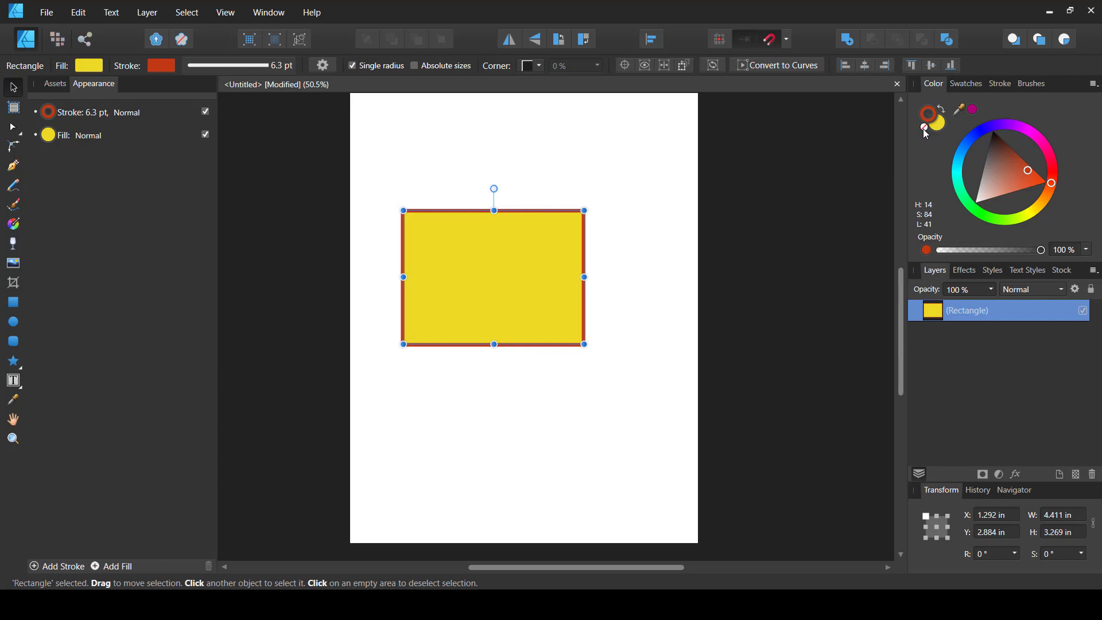
click(924, 127)
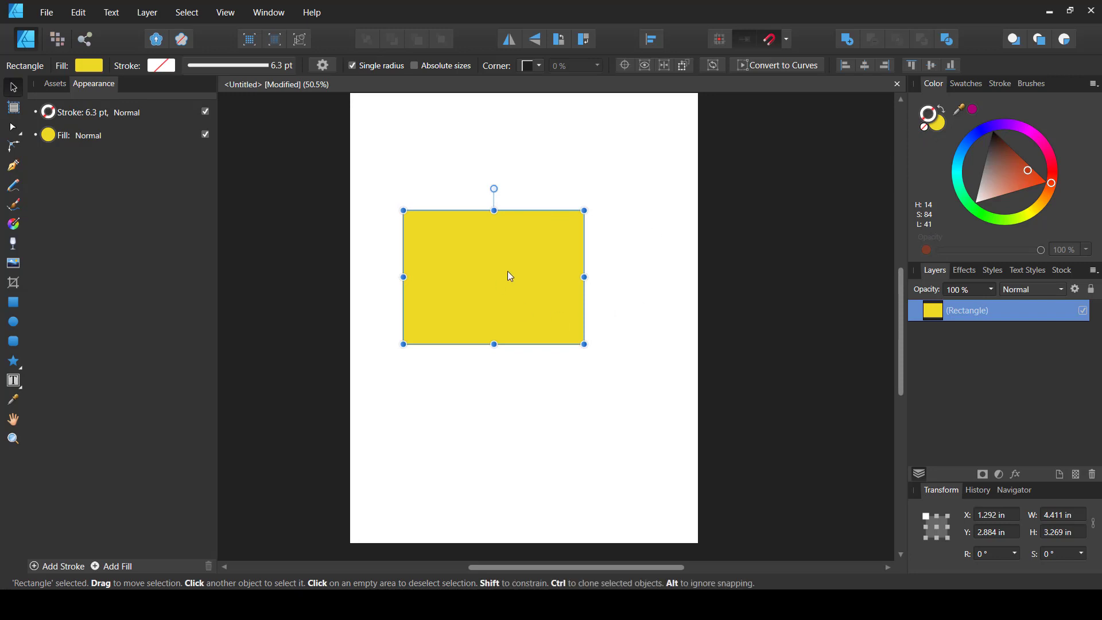
key(ctrl+z)
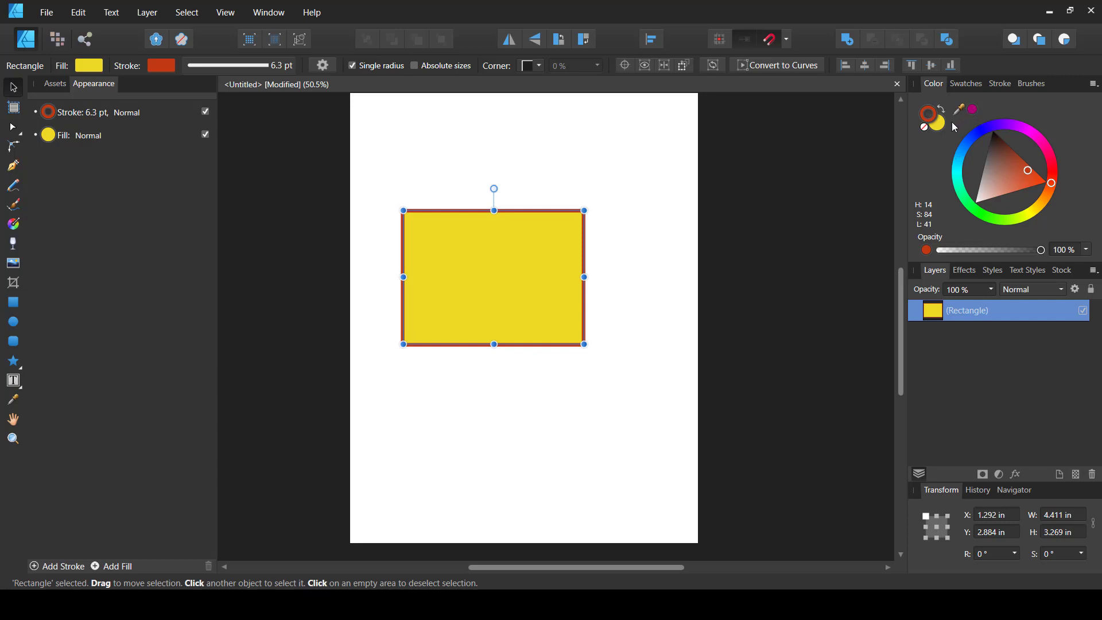
click(1061, 270)
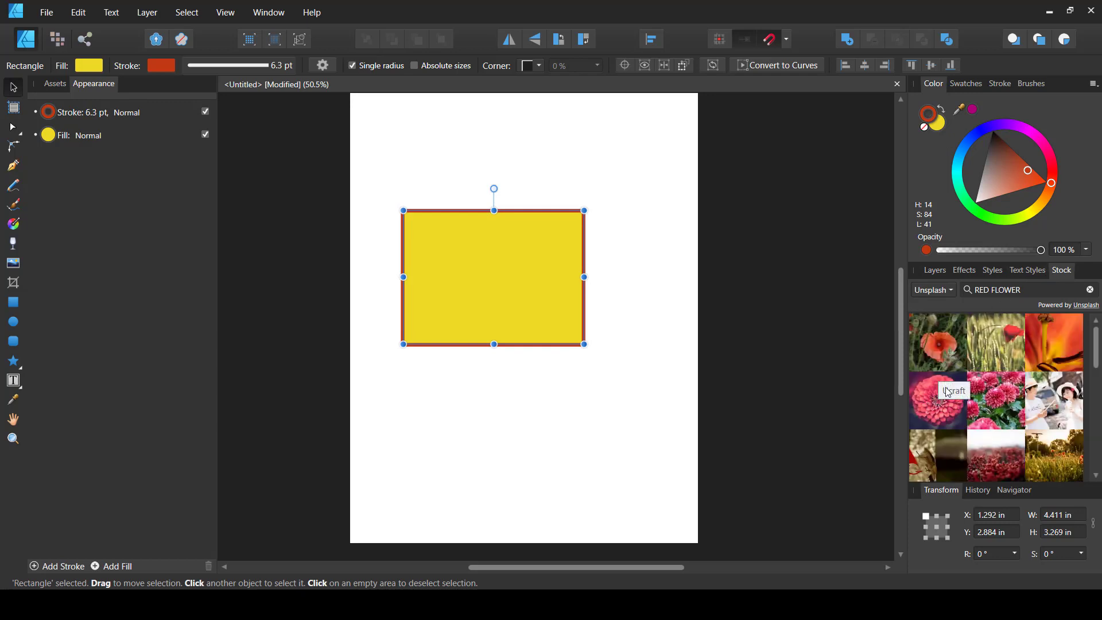
Step: Place the pink flower photo at 4.068 × 2.704 in, lower right of the yellow rectangle
drag(935, 391, 488, 477)
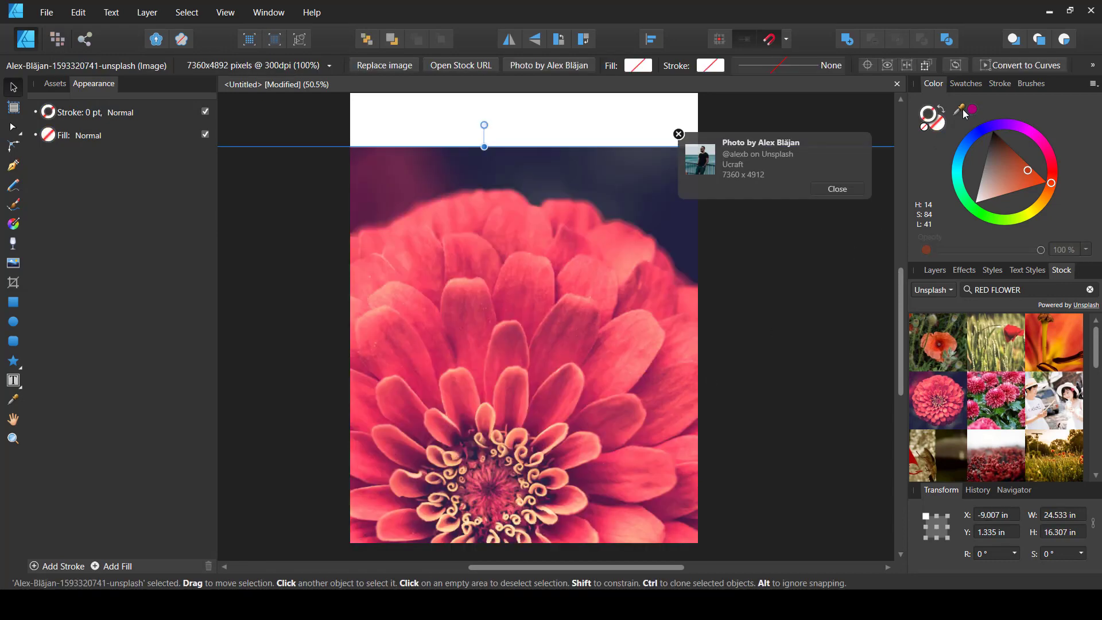
click(837, 191)
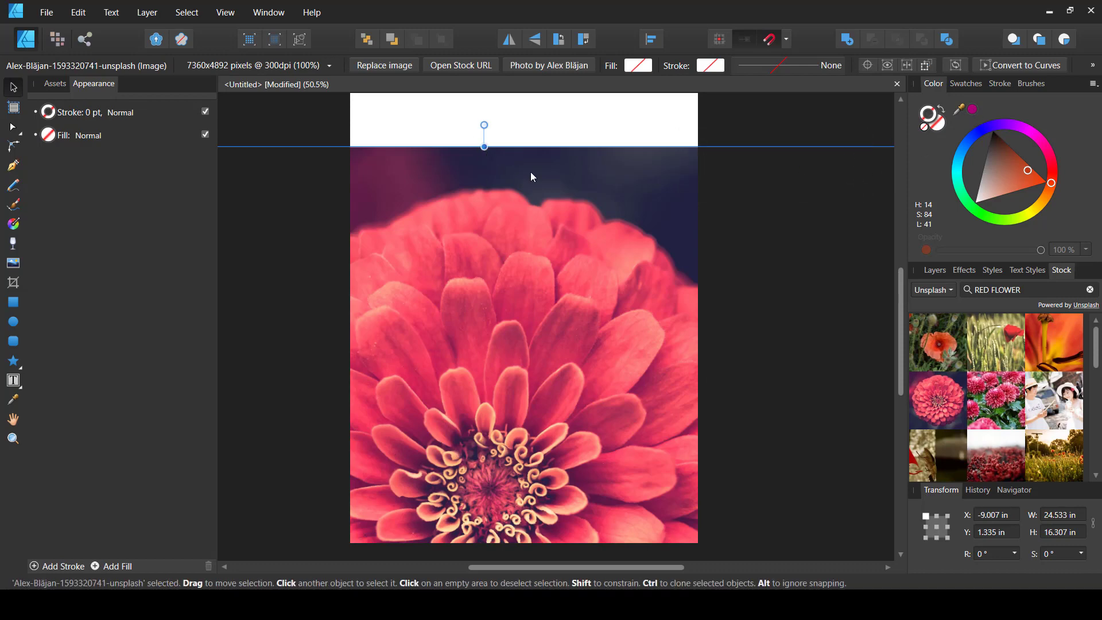
scroll(531, 171, down, 3)
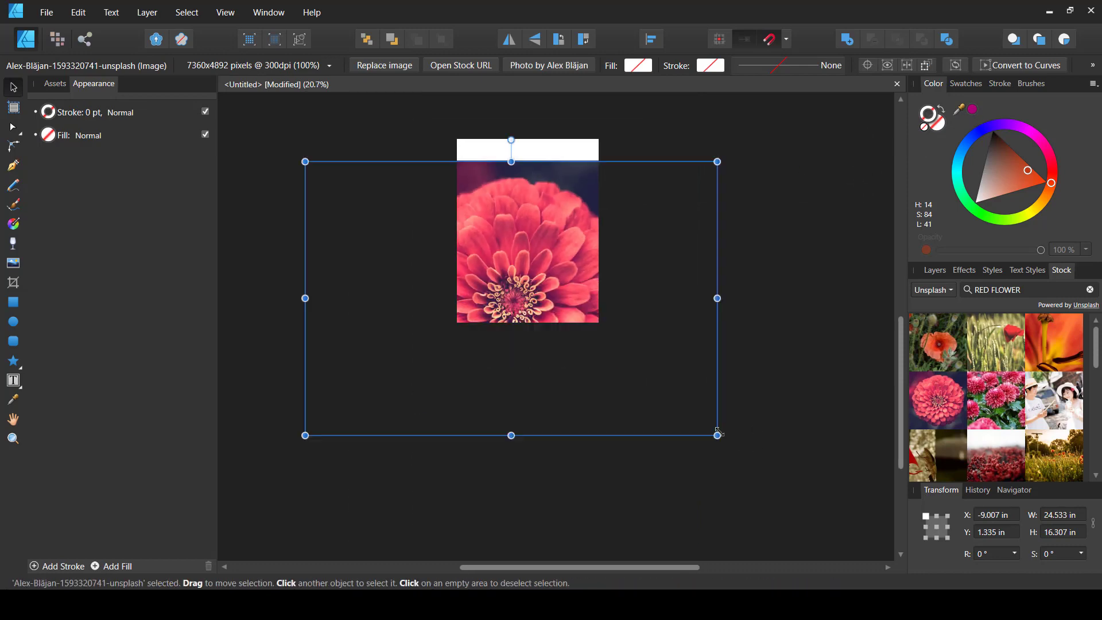
scroll(535, 298, up, 5)
scroll(670, 304, up, 5)
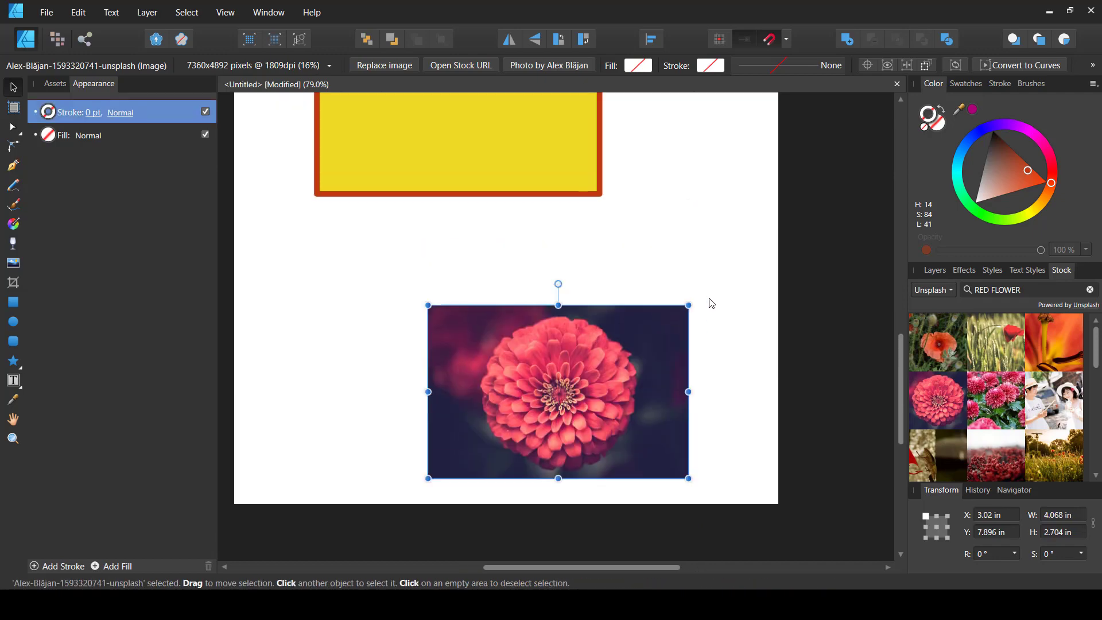
drag(598, 492, 683, 398)
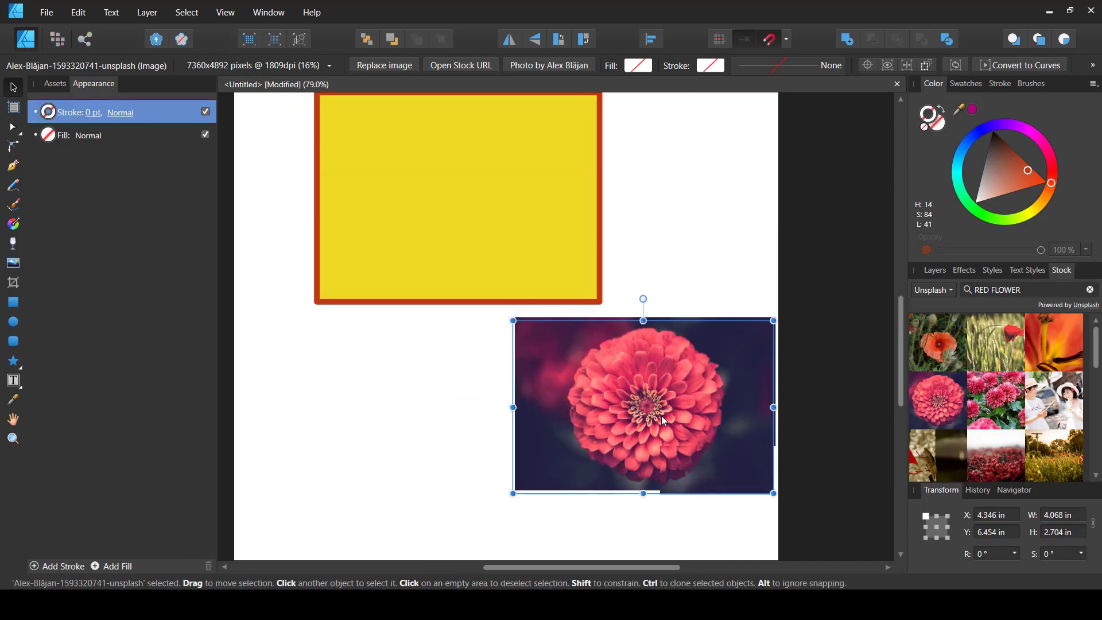
Step: Sample a salmon colour from the canvas and apply it to the rectangle's outline
click(957, 110)
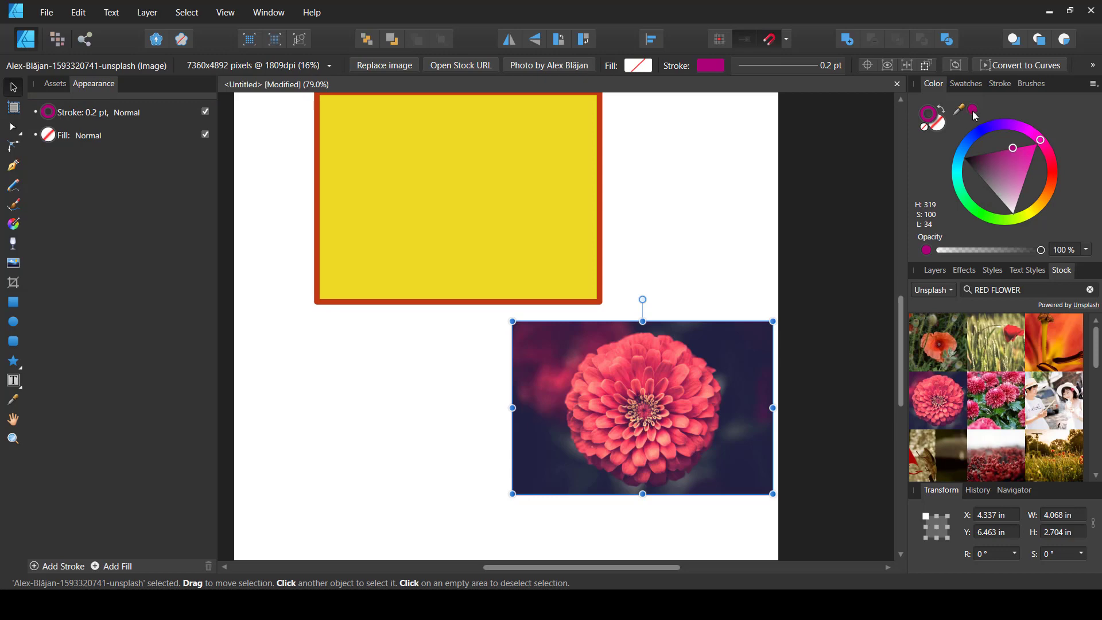
drag(973, 114, 601, 396)
click(498, 172)
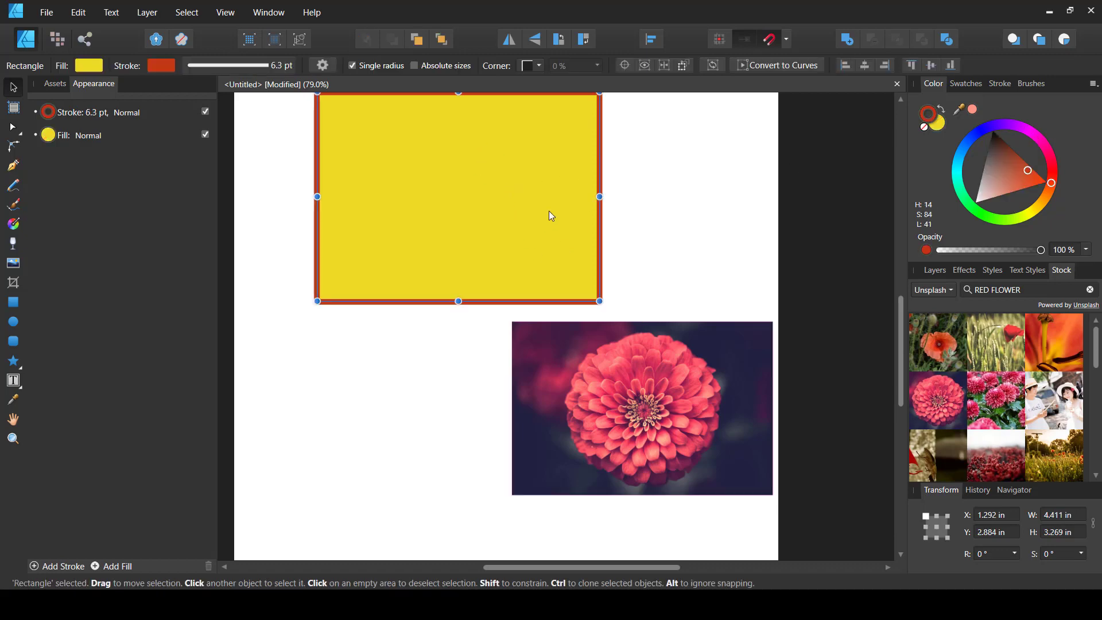
click(973, 111)
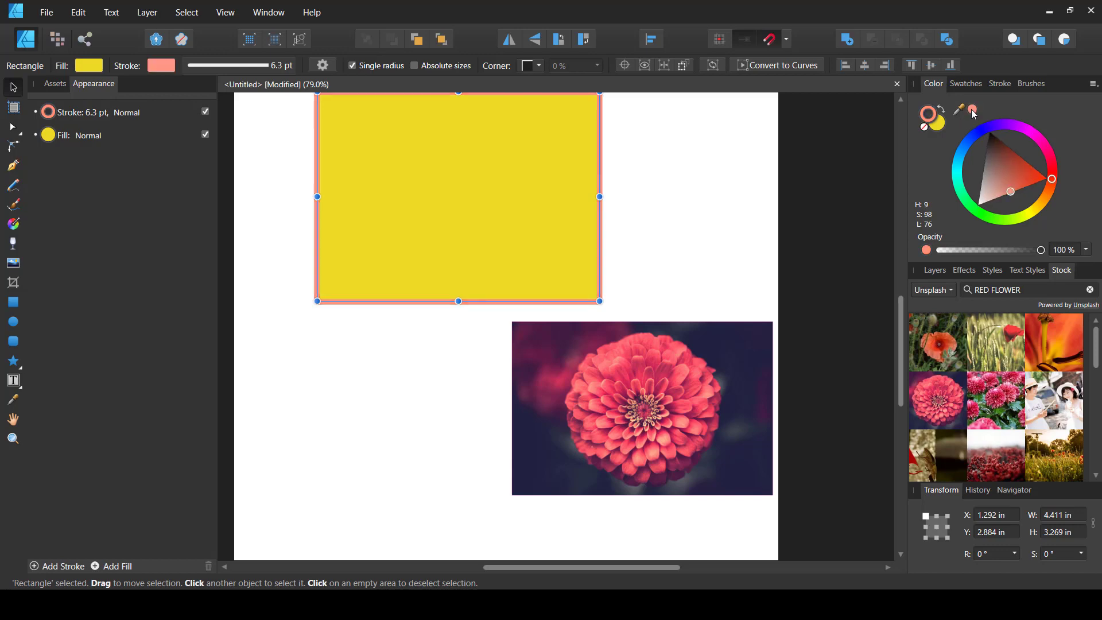
Step: Fill the rectangle with a sampled dark green, then select the flower photo and show Swatches
click(940, 129)
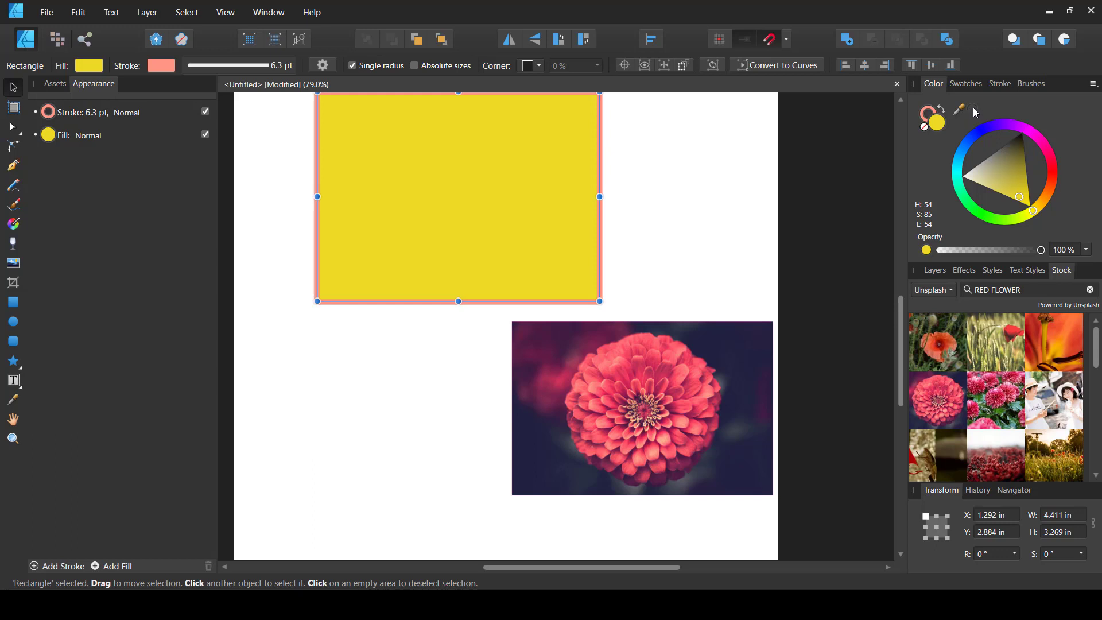
drag(972, 109, 963, 339)
click(973, 108)
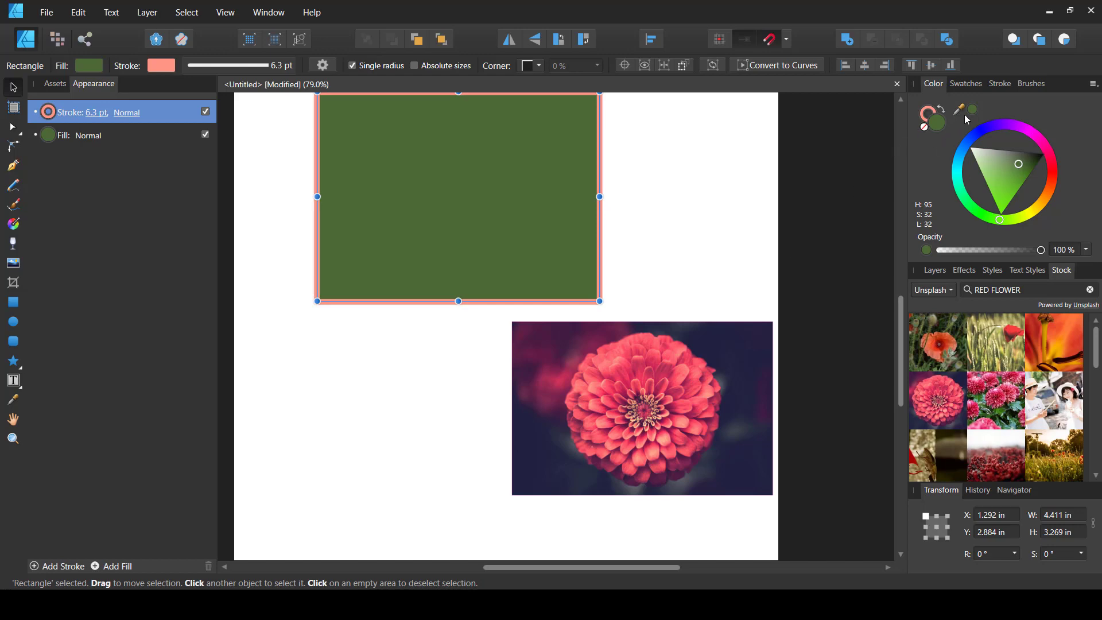
click(679, 401)
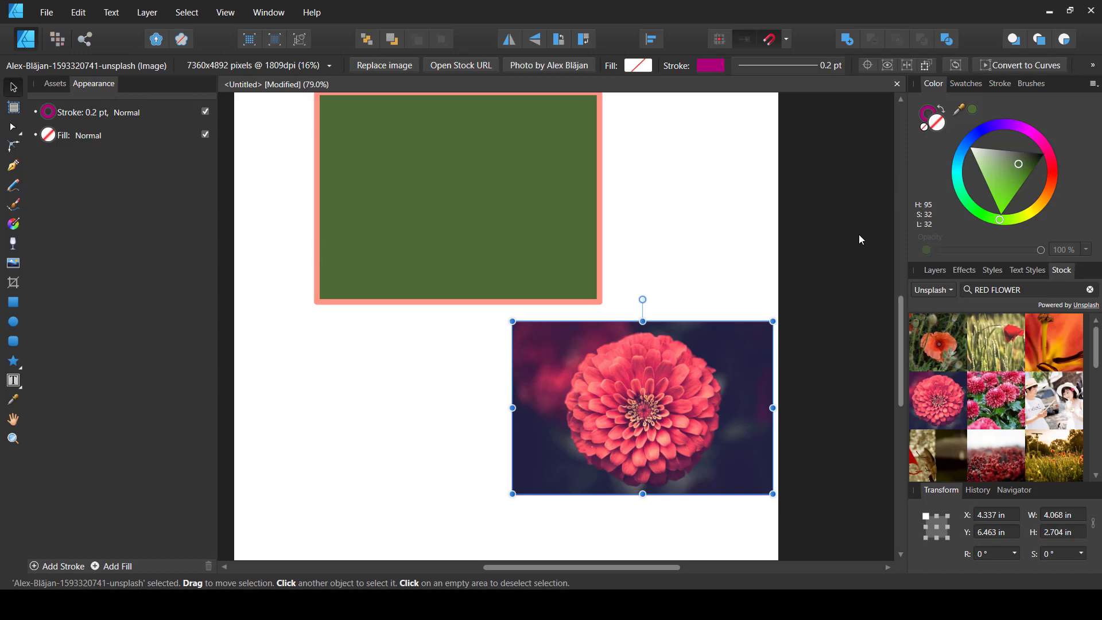
click(964, 84)
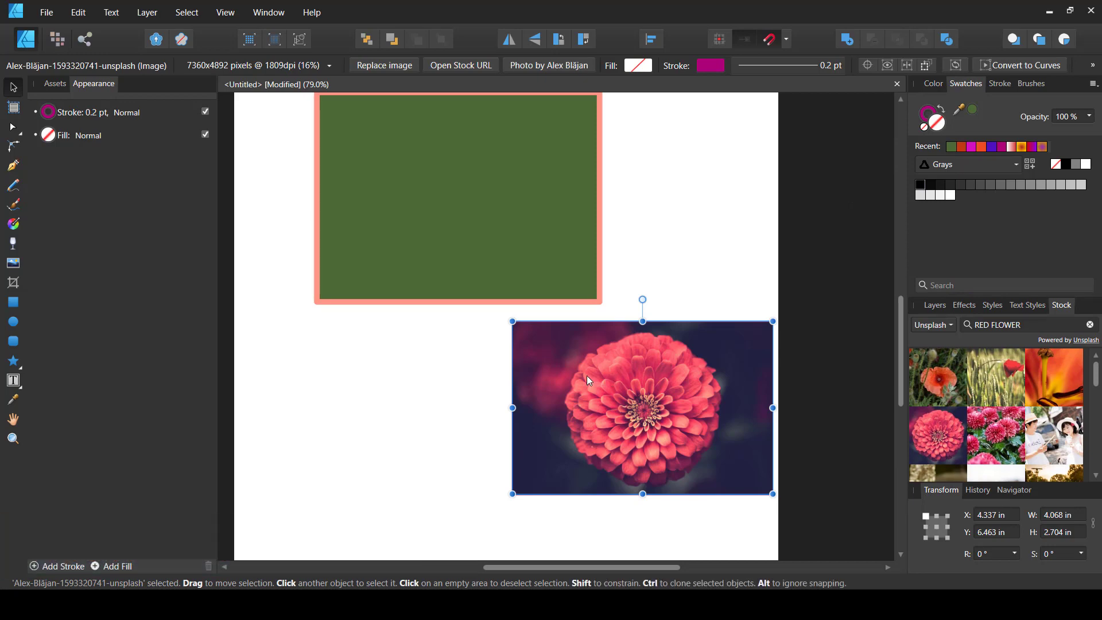
Step: Move the flower photo left, then delete it
drag(671, 369, 576, 376)
key(Delete)
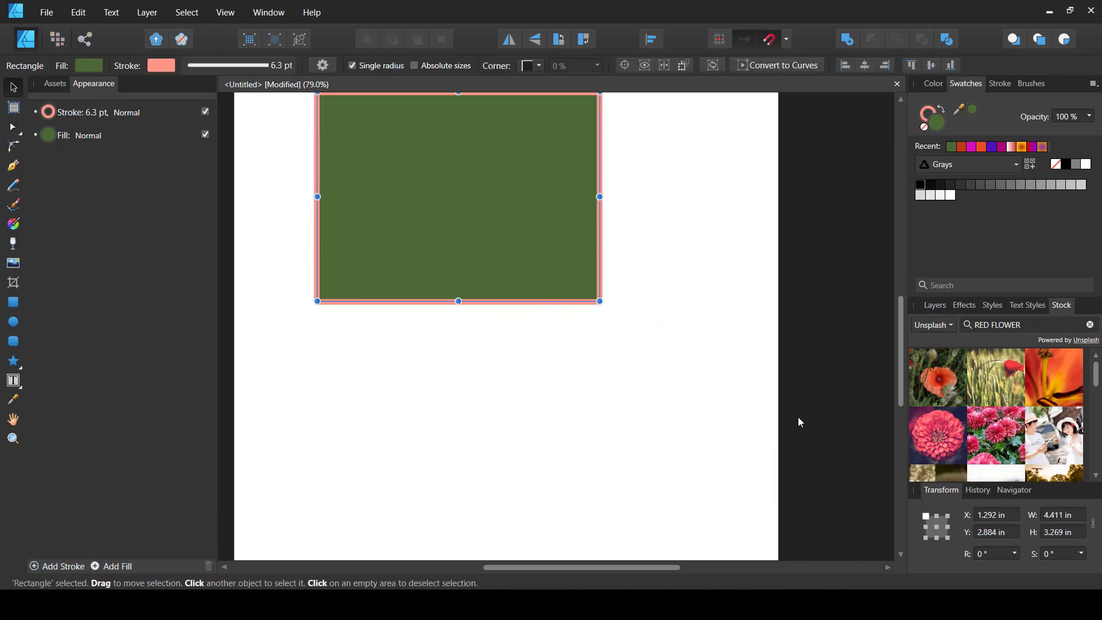
key(ctrl+d)
Step: Delete the green rectangle and collapse Swatches to reveal more RED FLOWER stock results
click(491, 216)
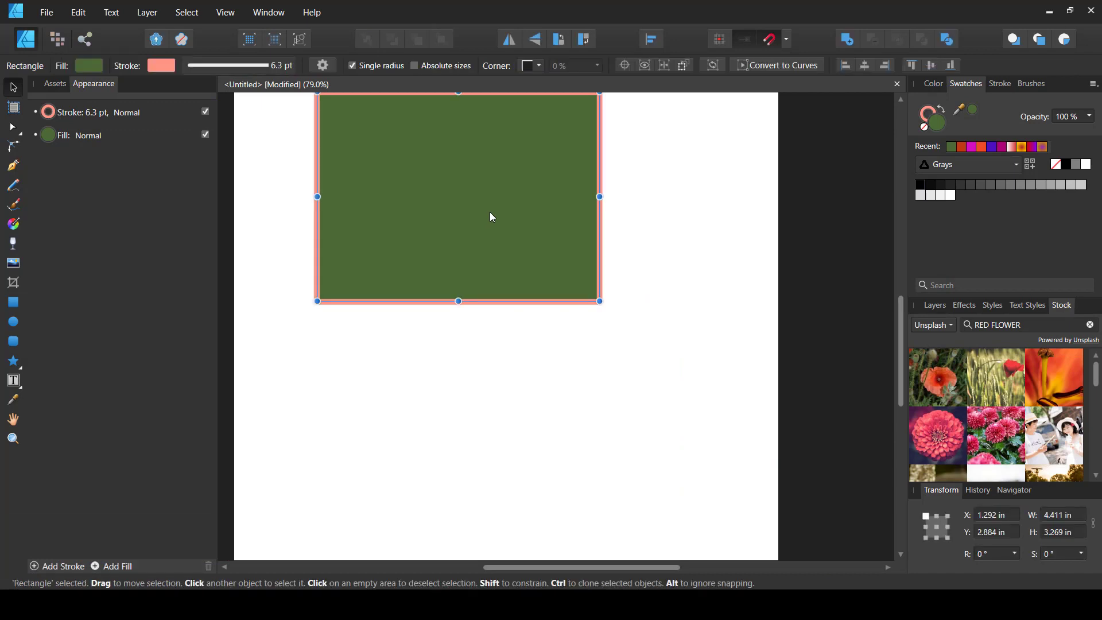
key(Delete)
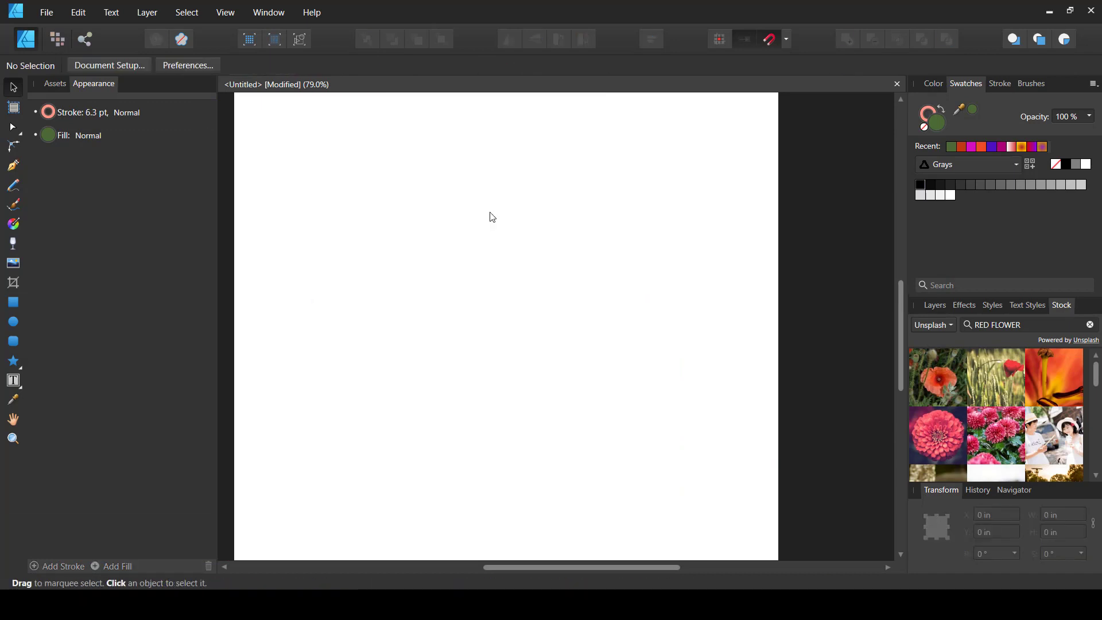
scroll(492, 217, down, 4)
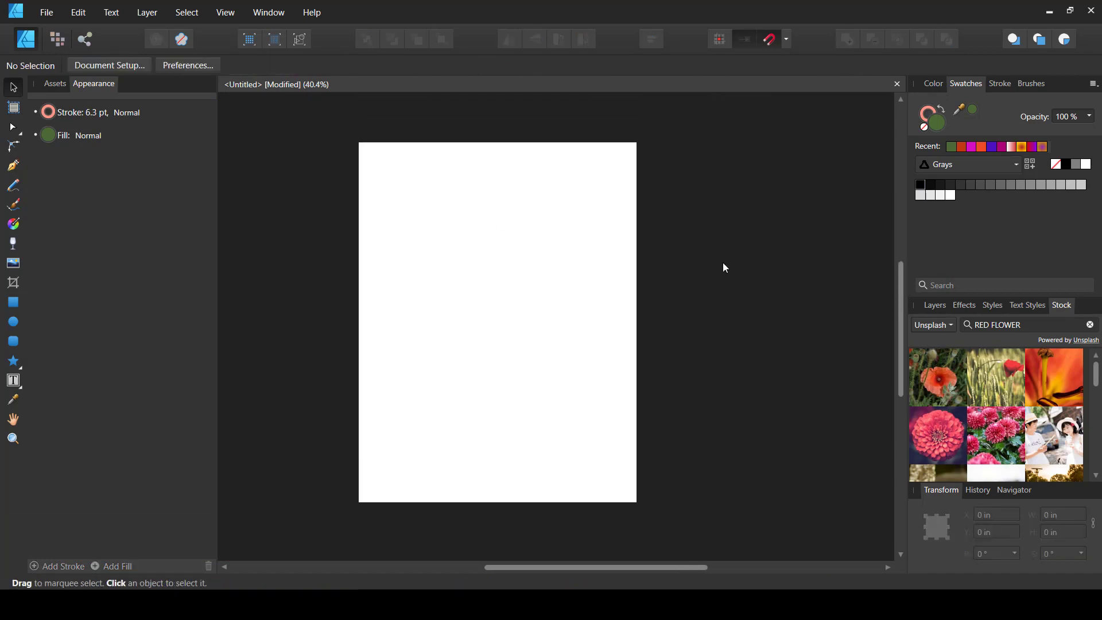
click(970, 86)
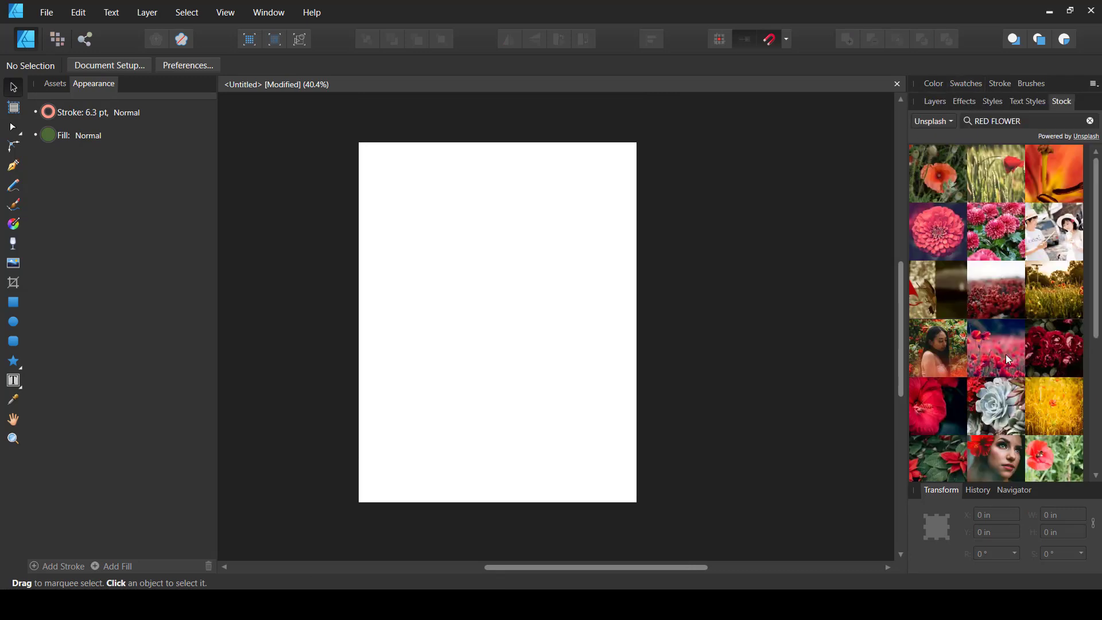
scroll(1008, 360, down, 4)
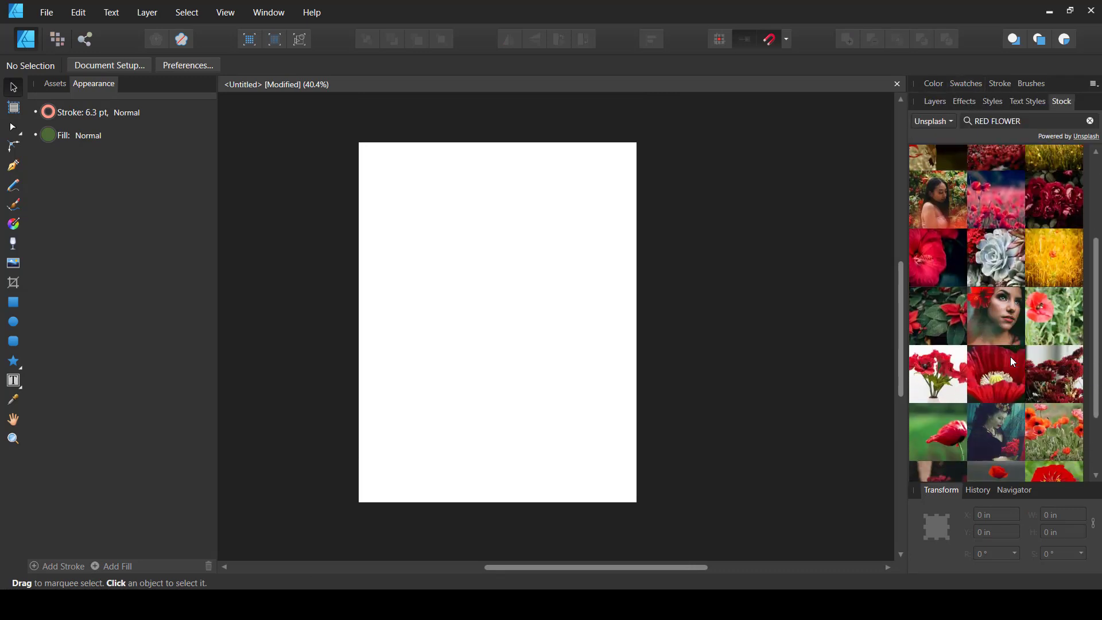
Step: Place the white-lily and magenta-carnation Unsplash photo on the page at 22.067 × 27.517 in
scroll(1013, 362, down, 2)
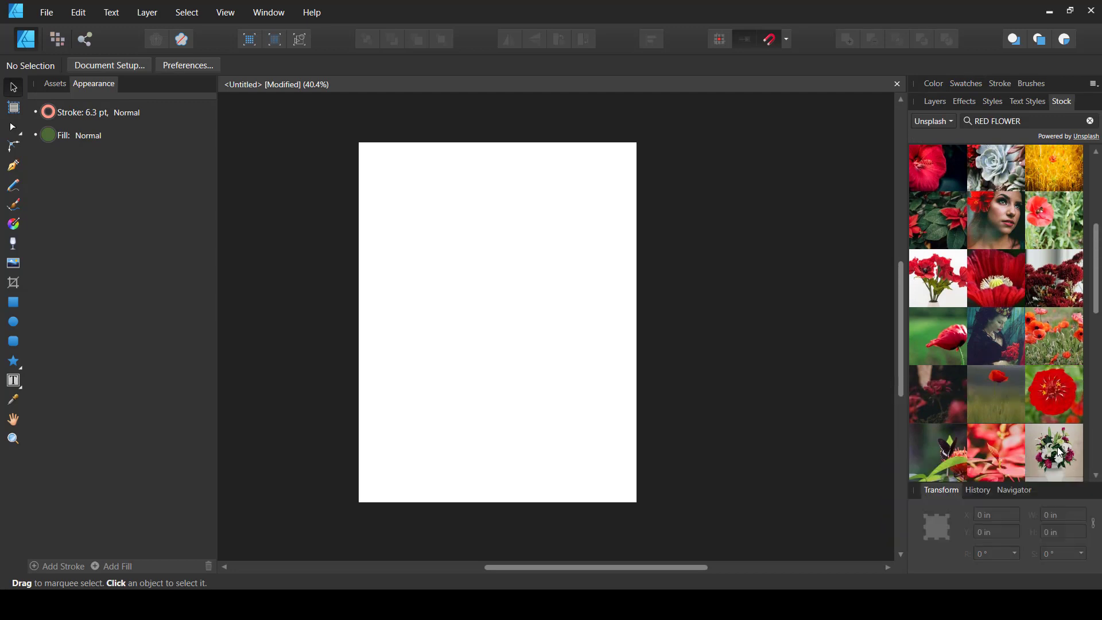
drag(1026, 439, 559, 333)
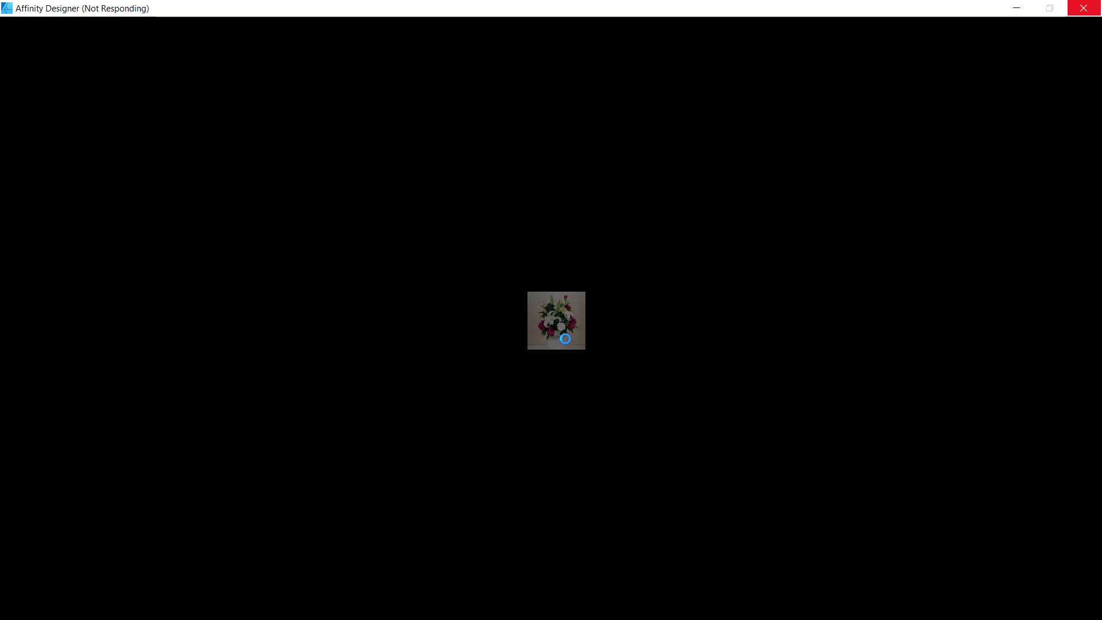
scroll(534, 301, down, 5)
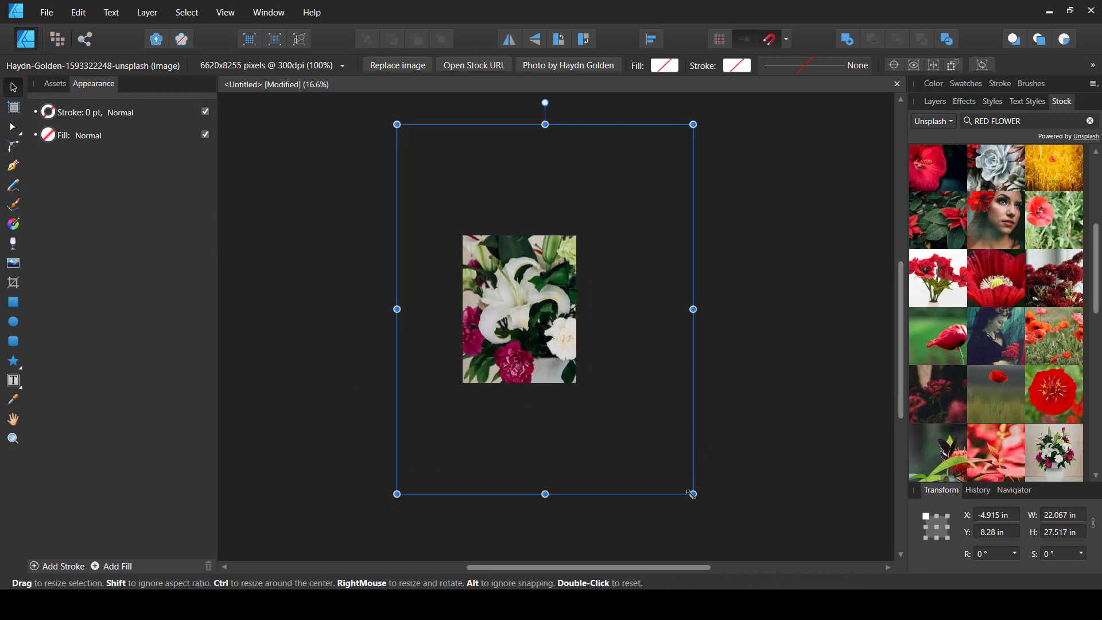
Step: Scale the bouquet photo to 5.792 × 7.223 in and swap the Stock panel for Swatches
drag(693, 493, 572, 376)
scroll(572, 376, up, 3)
scroll(572, 376, up, 5)
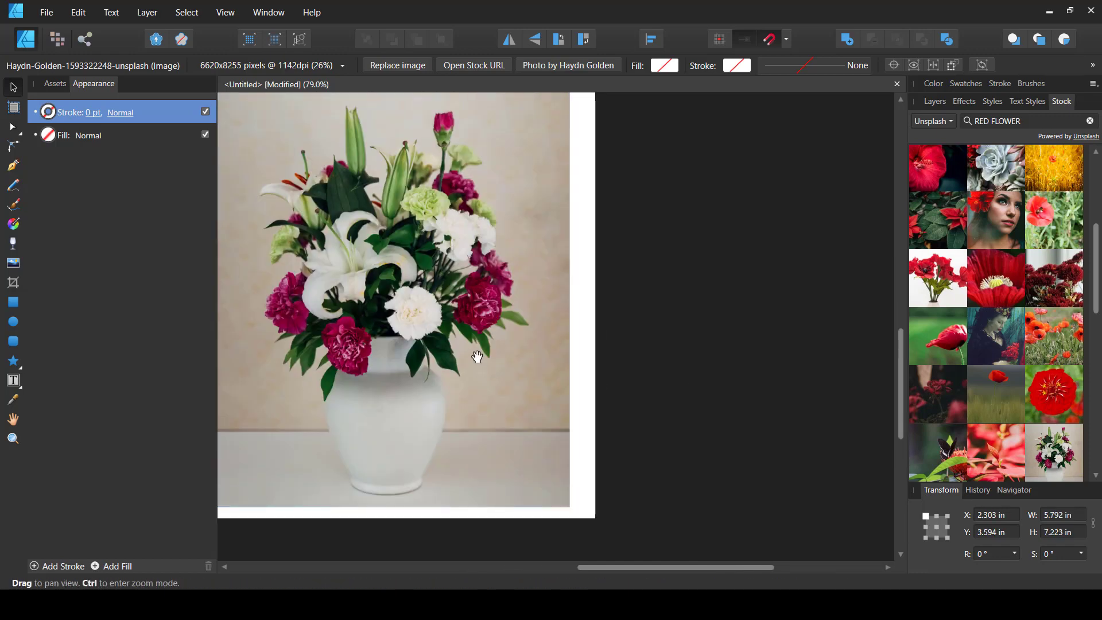
scroll(709, 381, left, 3)
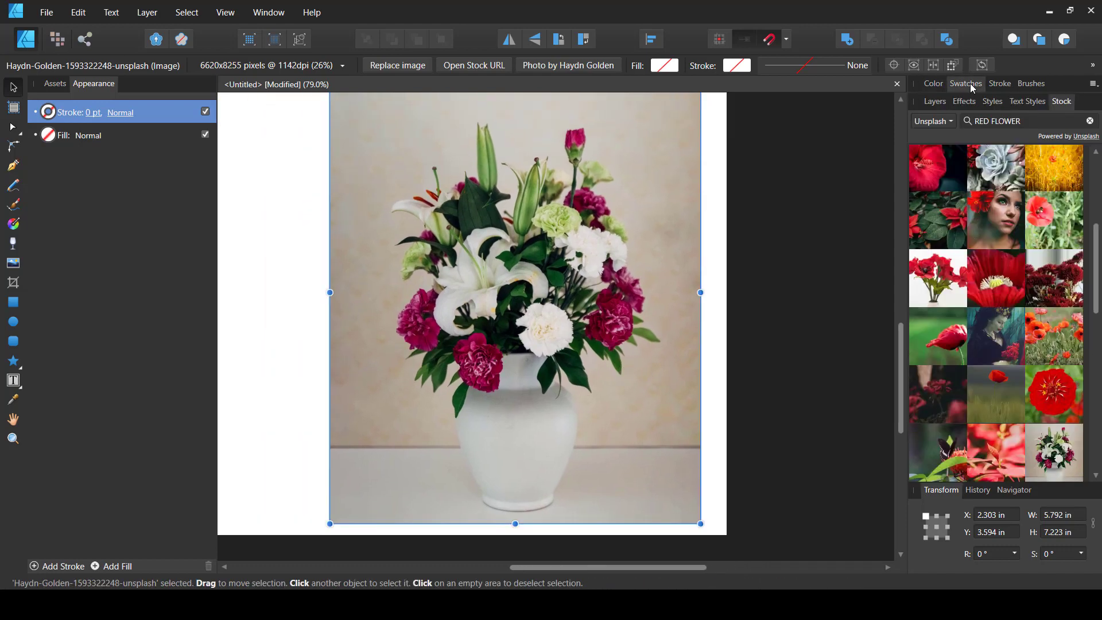
click(967, 83)
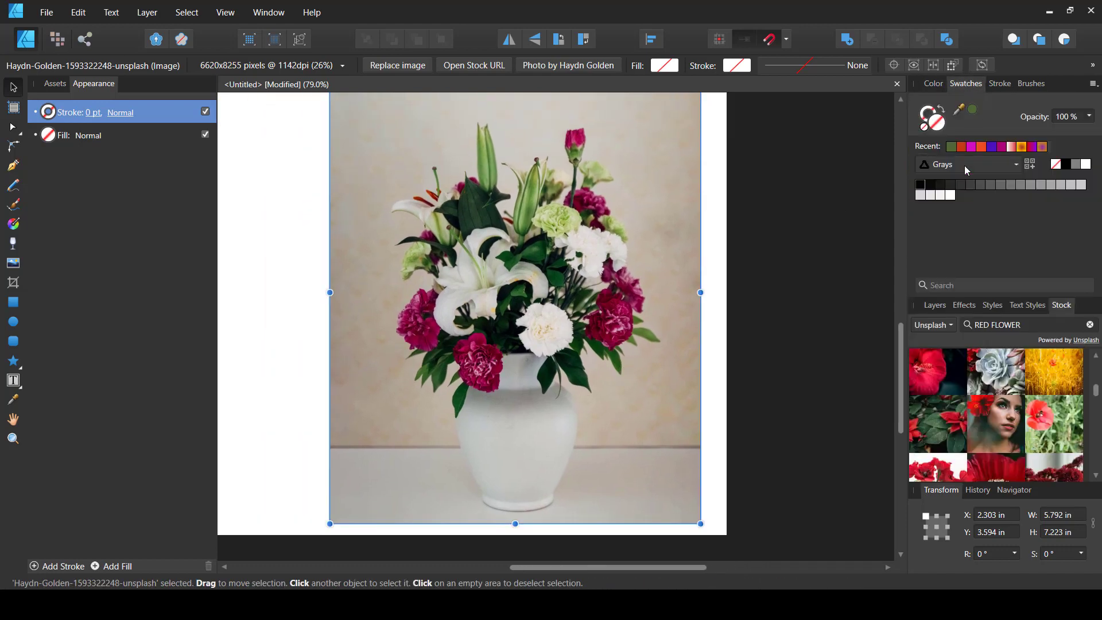
click(1053, 305)
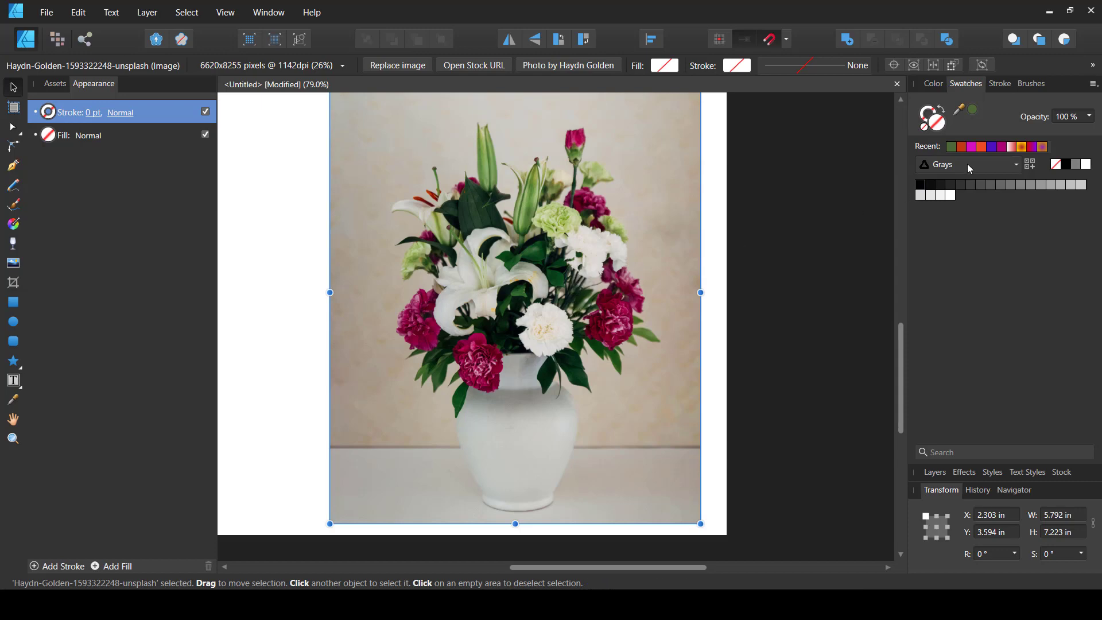
Step: Add a document palette, then create one from the bouquet's colours as a Document Palette
click(1093, 86)
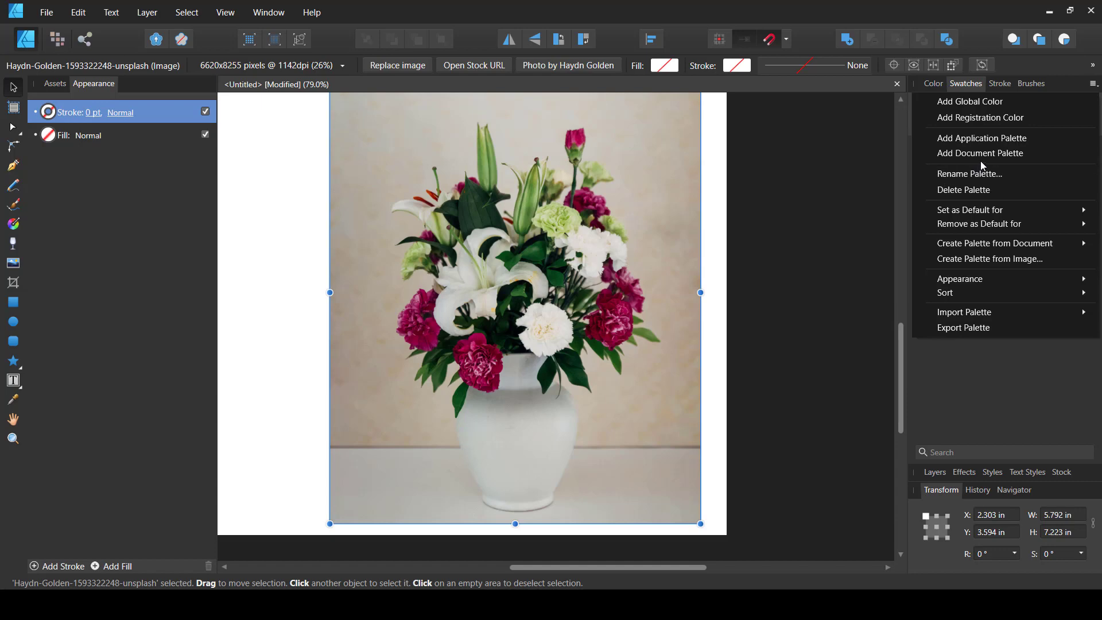
click(995, 153)
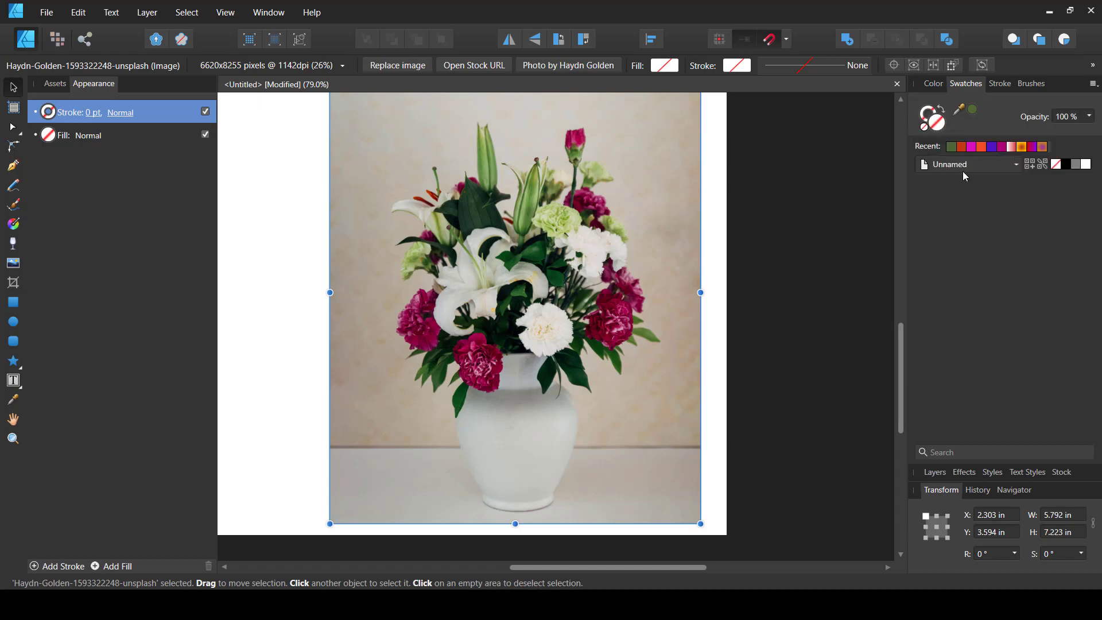
click(1093, 84)
mouse_move(979, 225)
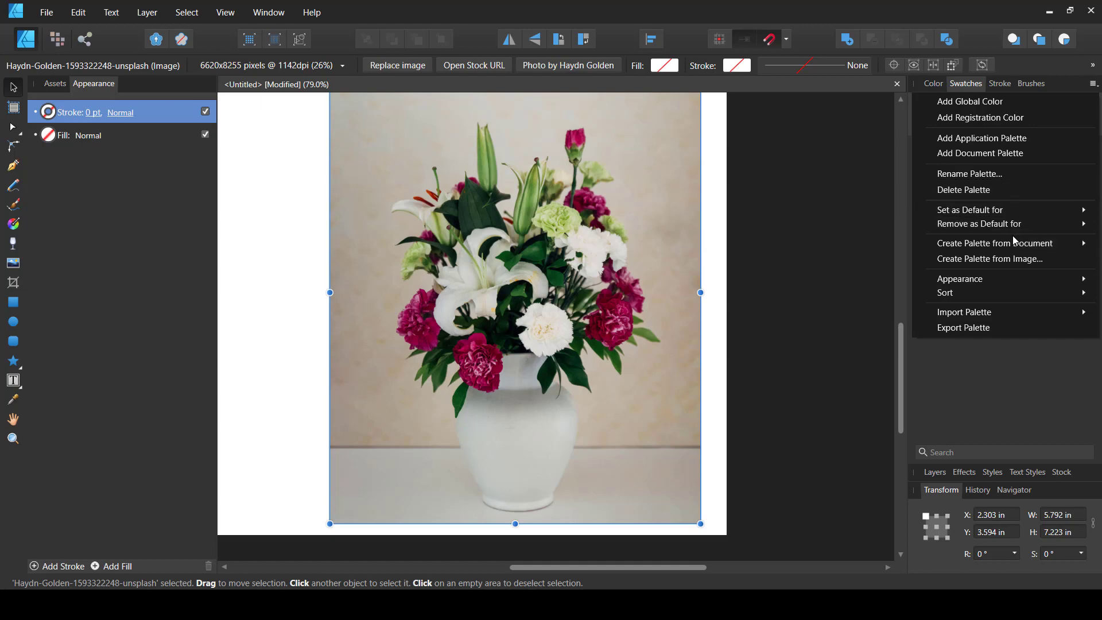
mouse_move(1012, 248)
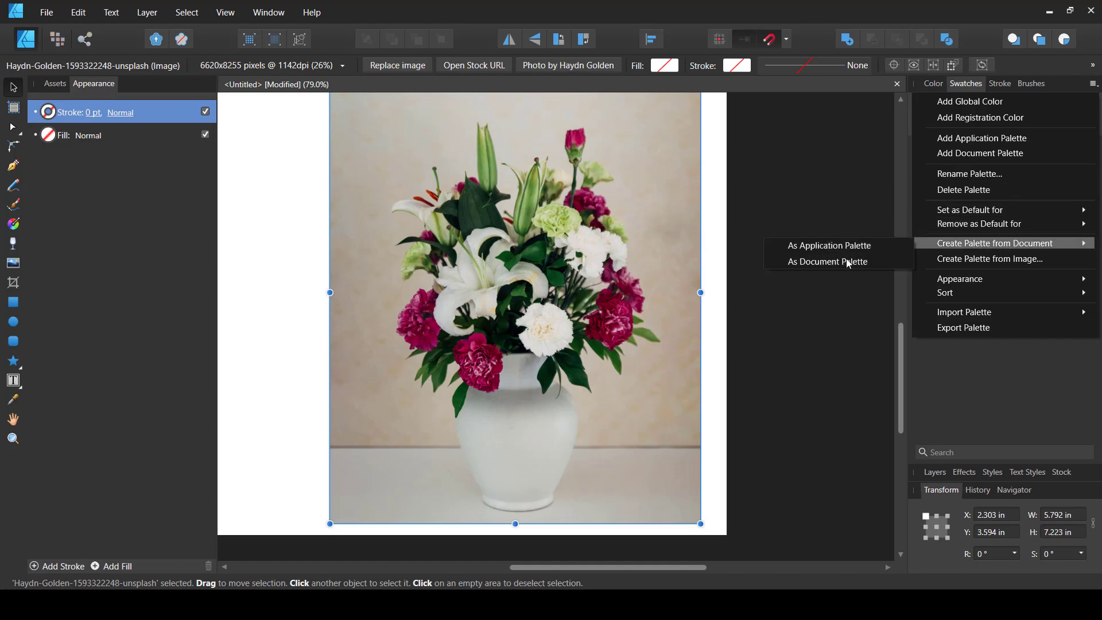
click(881, 261)
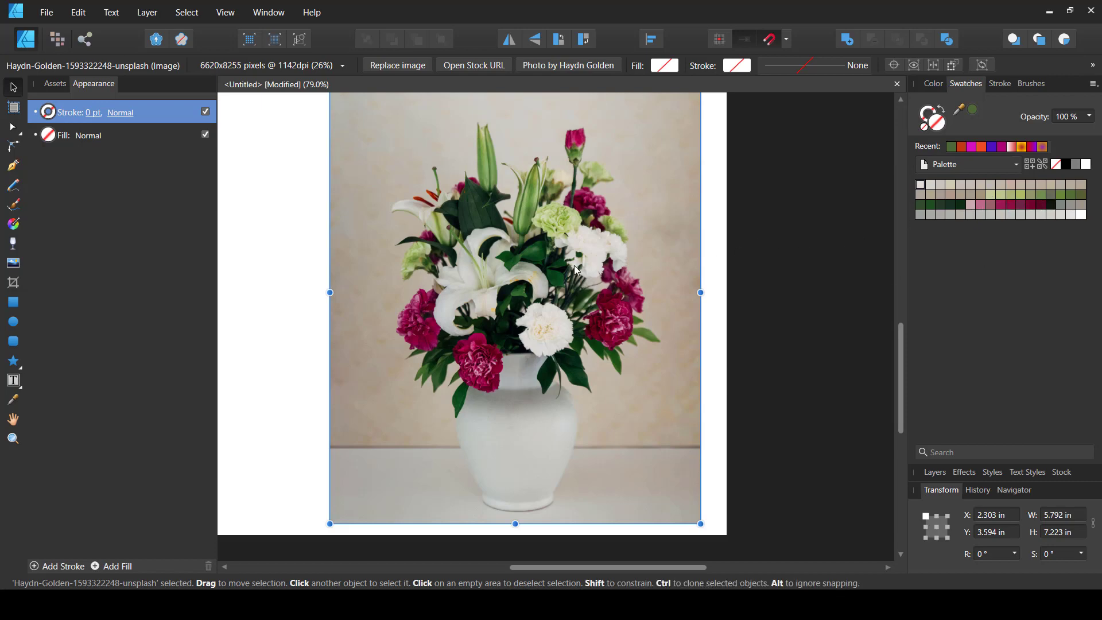
Step: Delete the bouquet photo and draw a closed curved path with the Pen tool
key(Delete)
click(14, 166)
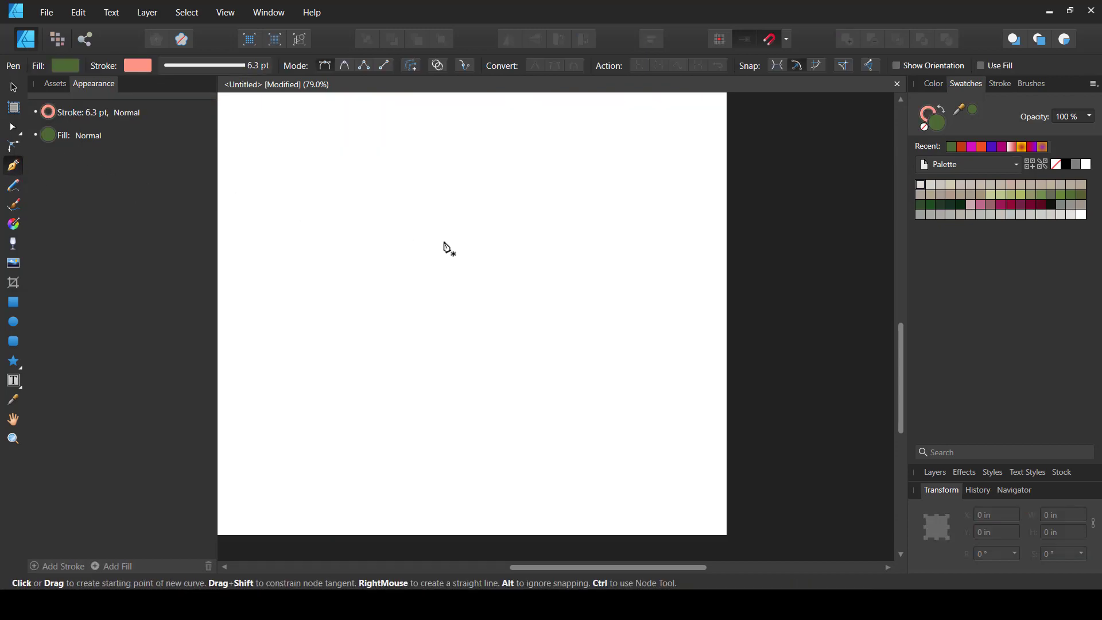
drag(448, 234, 541, 120)
drag(660, 179, 660, 227)
drag(494, 417, 411, 399)
drag(365, 345, 389, 296)
click(448, 274)
click(448, 234)
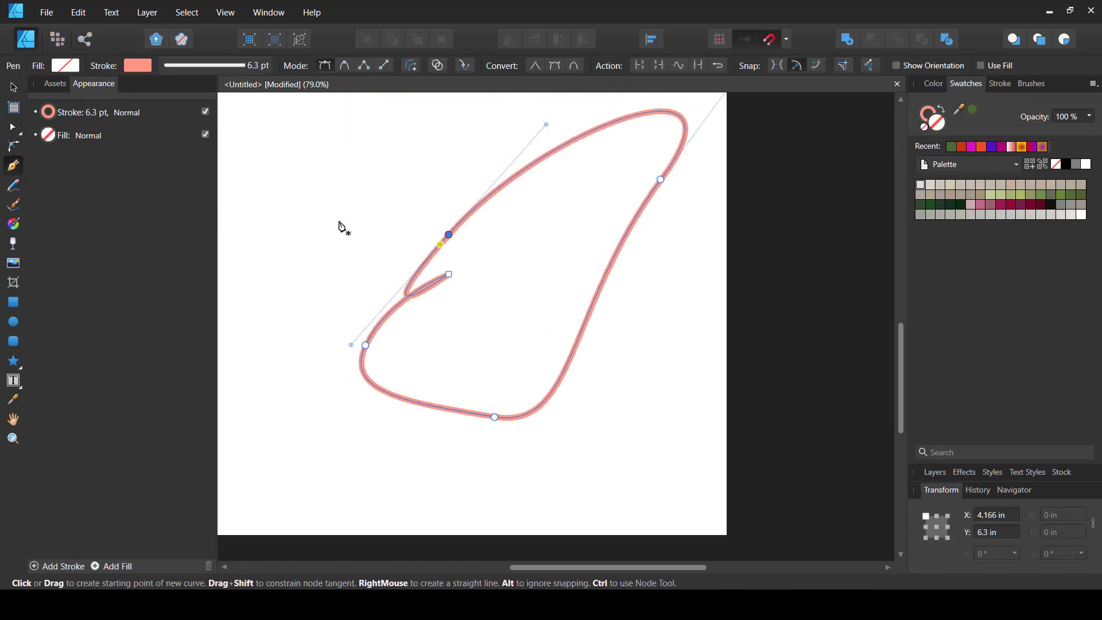
Step: Give the path a thin 0.9 pt black outline and select the curve
click(143, 66)
click(183, 67)
click(198, 64)
drag(186, 112, 177, 114)
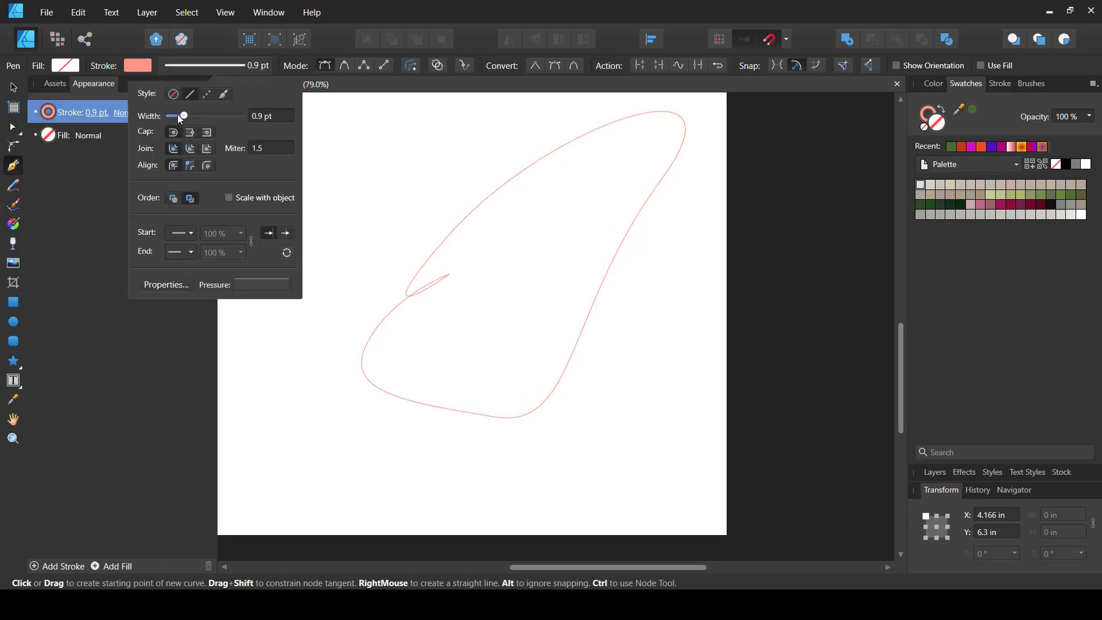
click(144, 66)
click(123, 145)
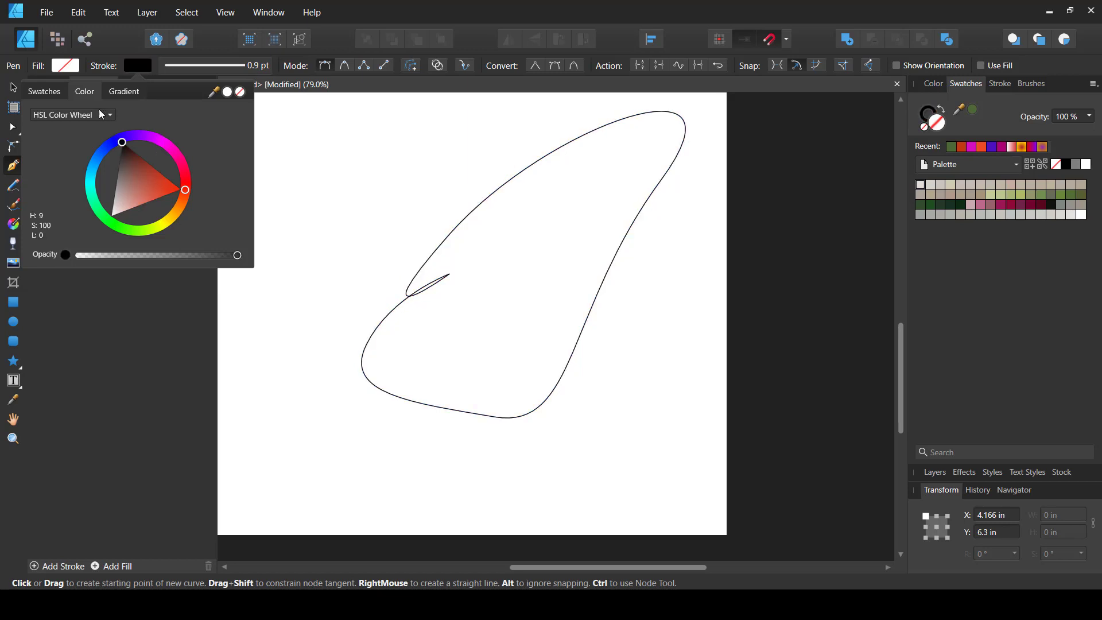
click(14, 87)
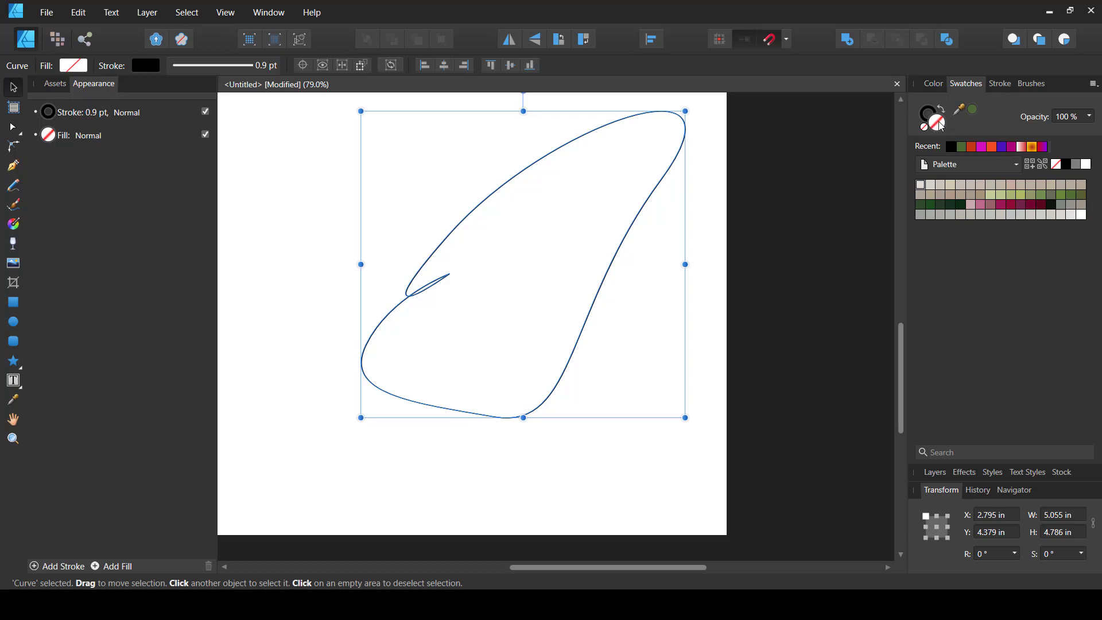
Step: Fill the curve with palette crimson and colour its outline dark green
click(932, 207)
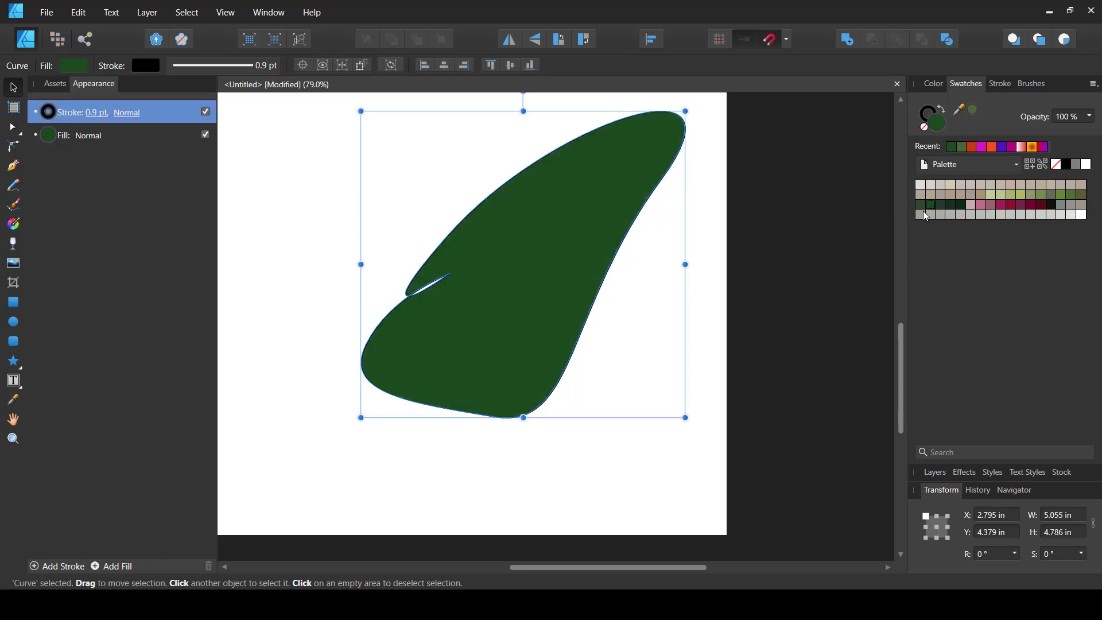
click(991, 207)
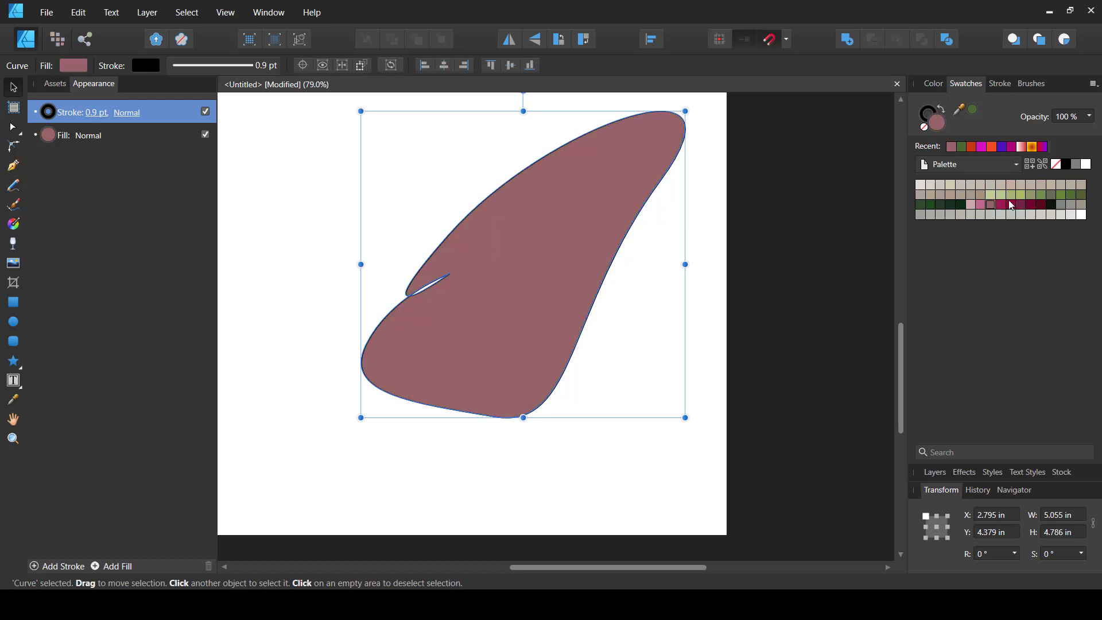
click(1011, 213)
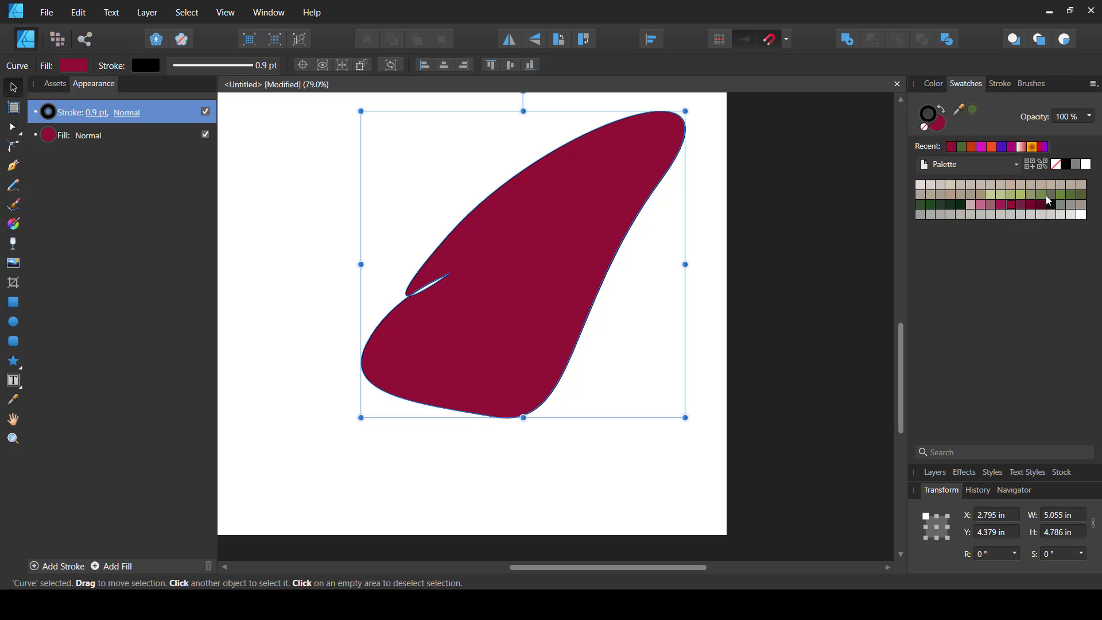
click(1021, 194)
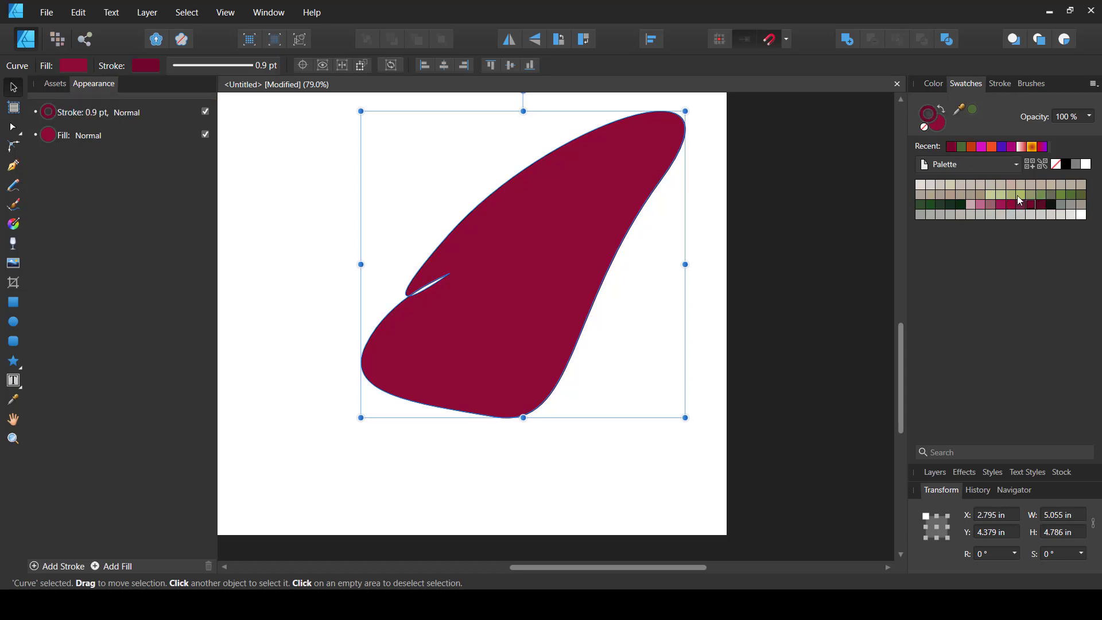
click(981, 215)
click(921, 205)
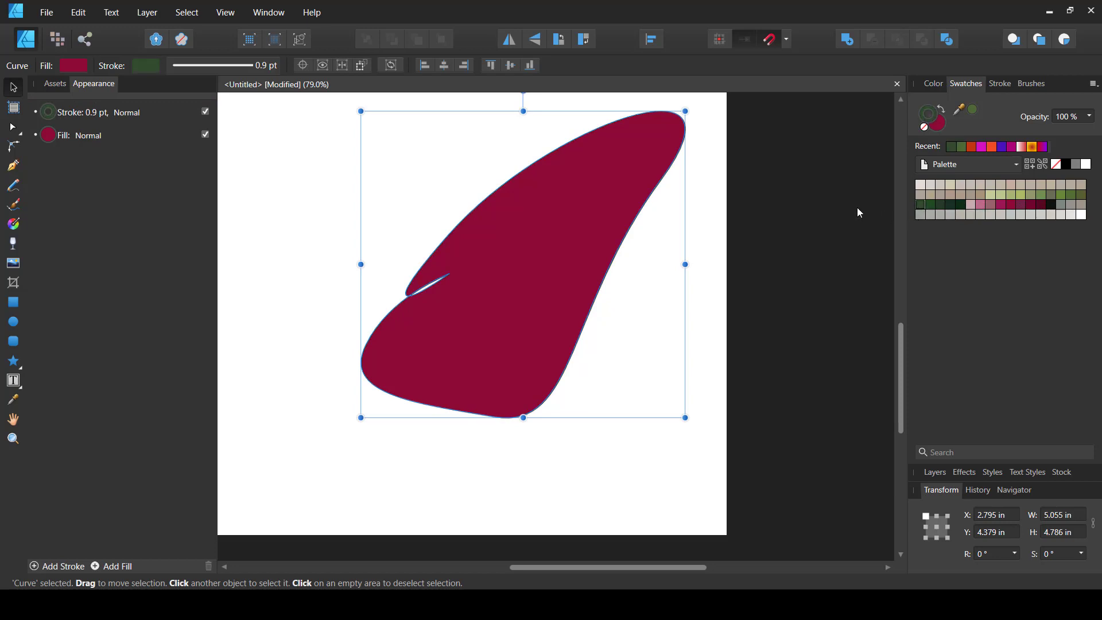
Step: Set the outline width to 7.7 pt and reselect the curved shape
click(148, 69)
click(178, 71)
mouse_move(194, 115)
mouse_down()
mouse_move(221, 117)
mouse_move(203, 119)
mouse_up()
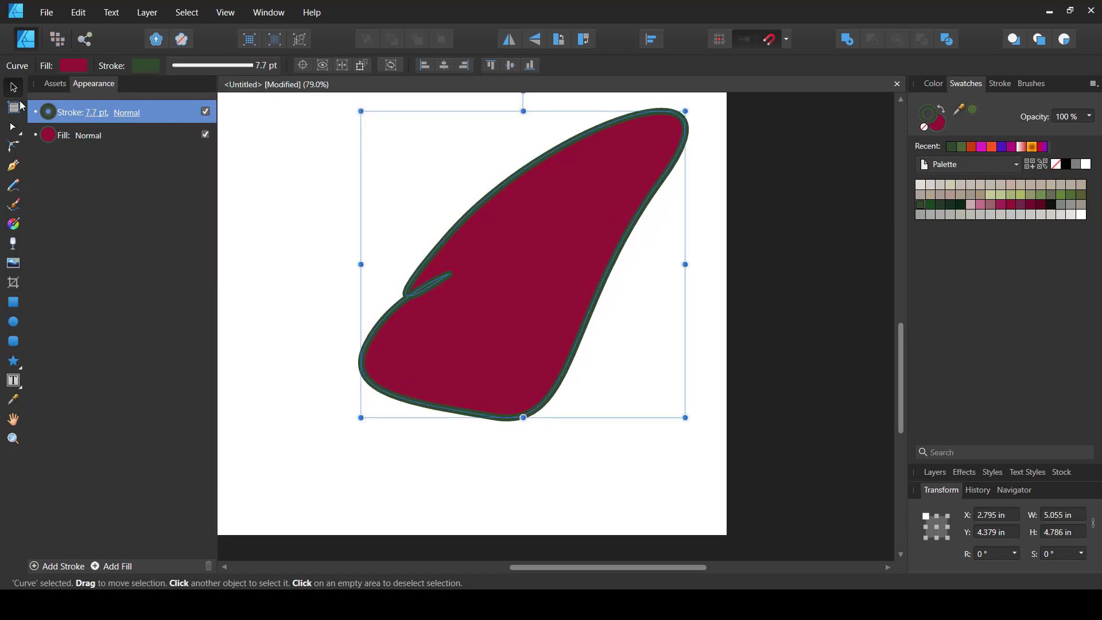
click(672, 466)
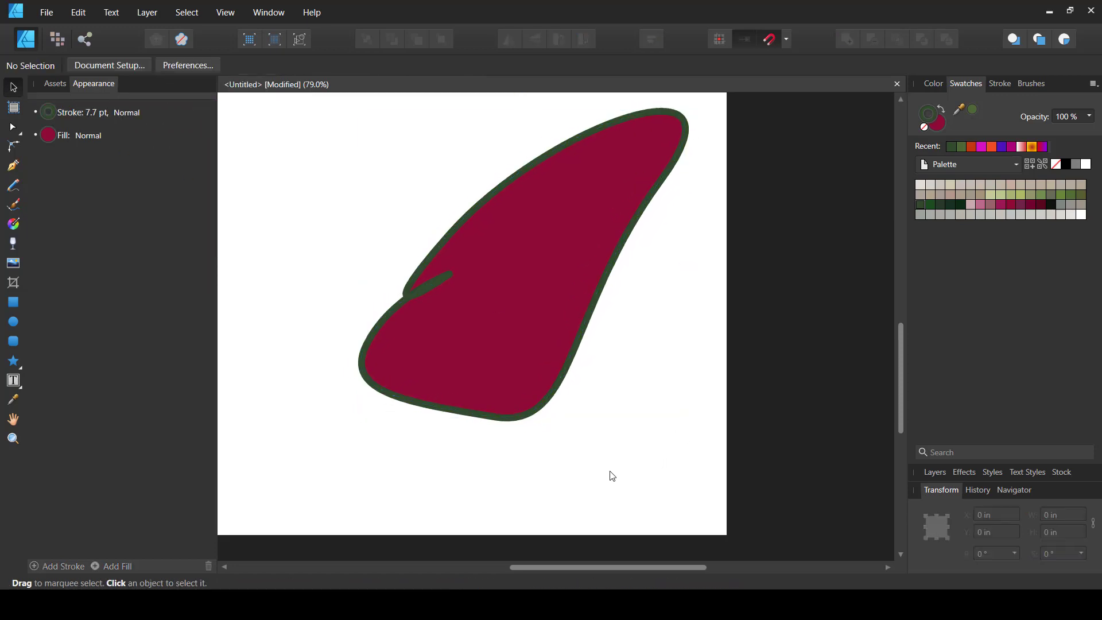
drag(505, 479, 636, 219)
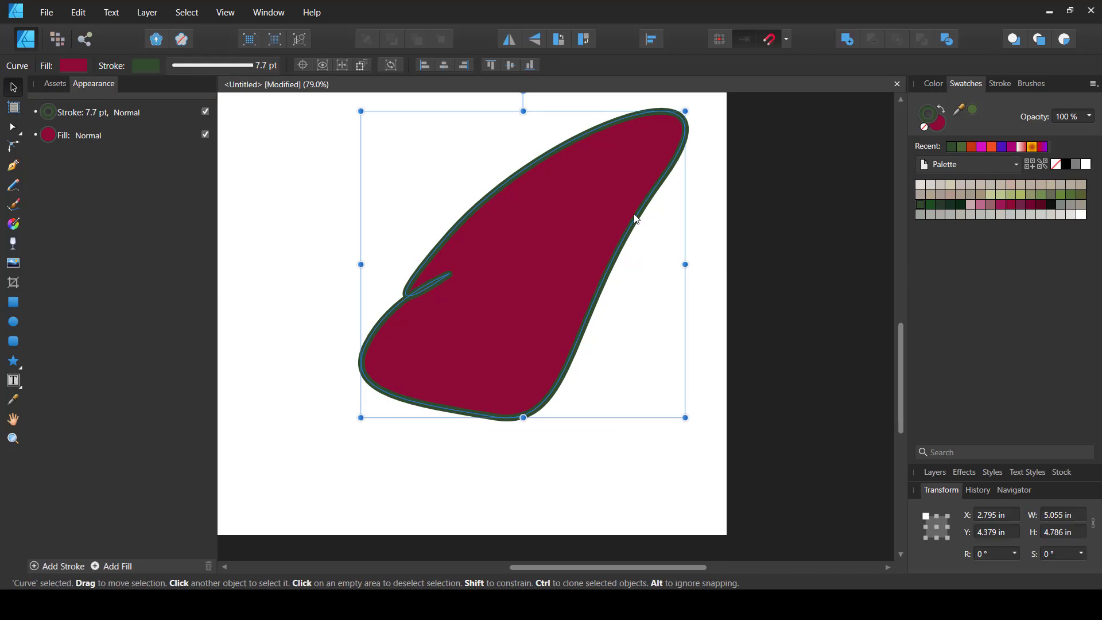
Step: Delete the curved shape, show the Layers list, and draw a crimson rectangle
key(Delete)
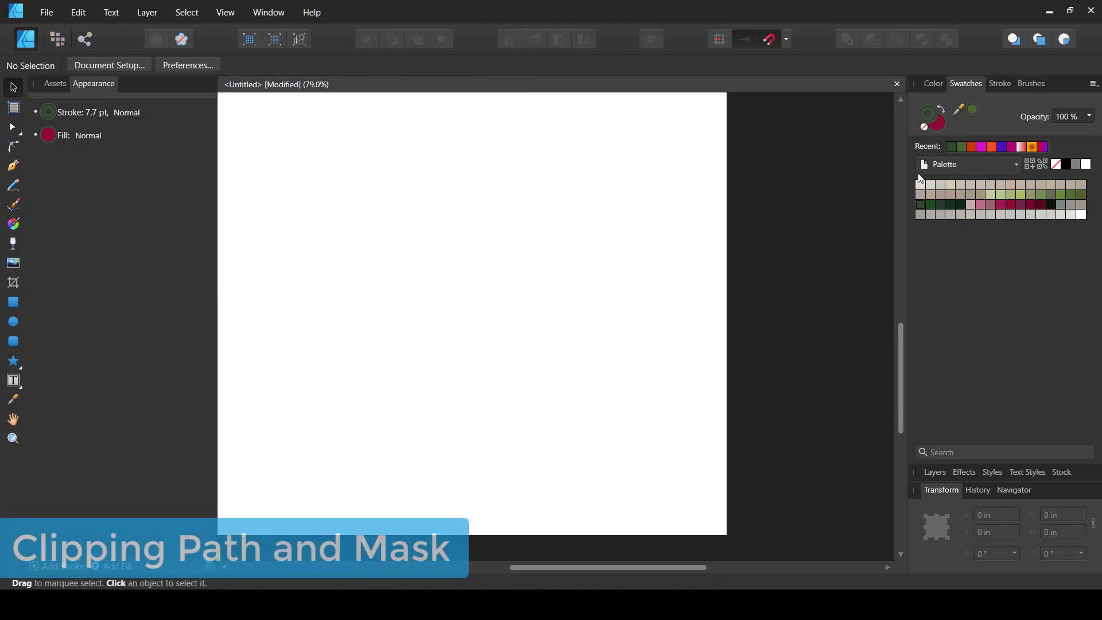
click(936, 474)
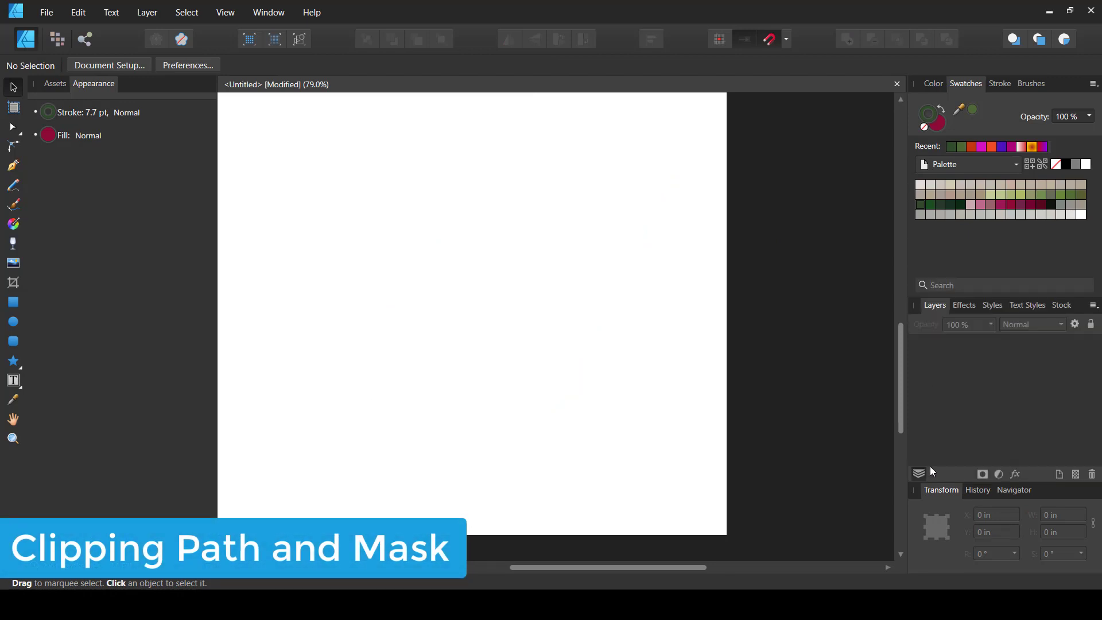
click(966, 84)
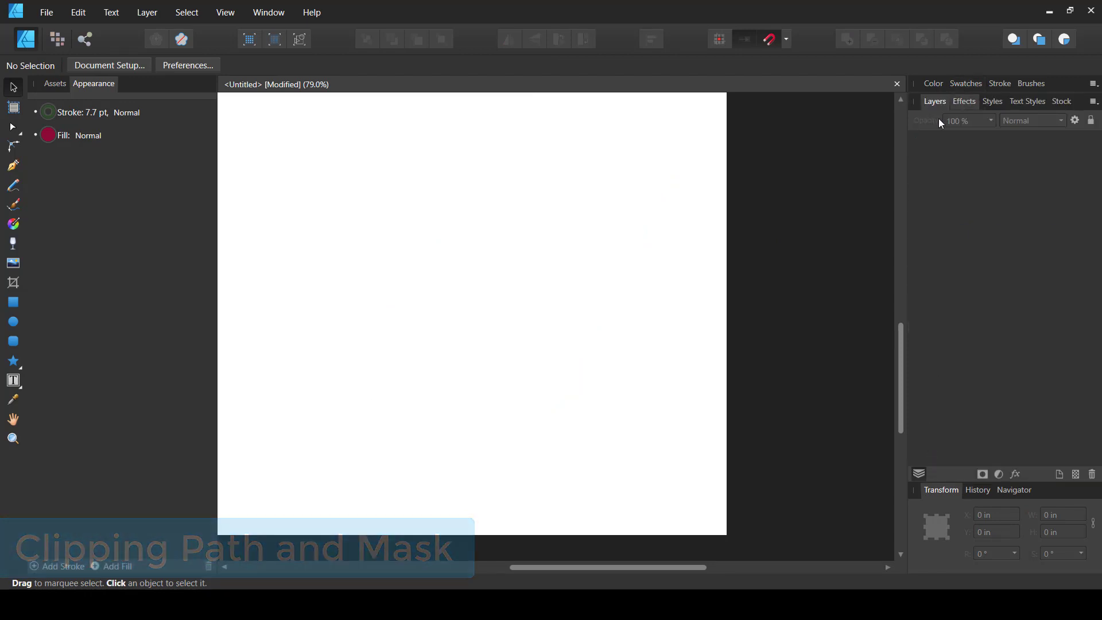
click(16, 304)
drag(380, 150, 590, 333)
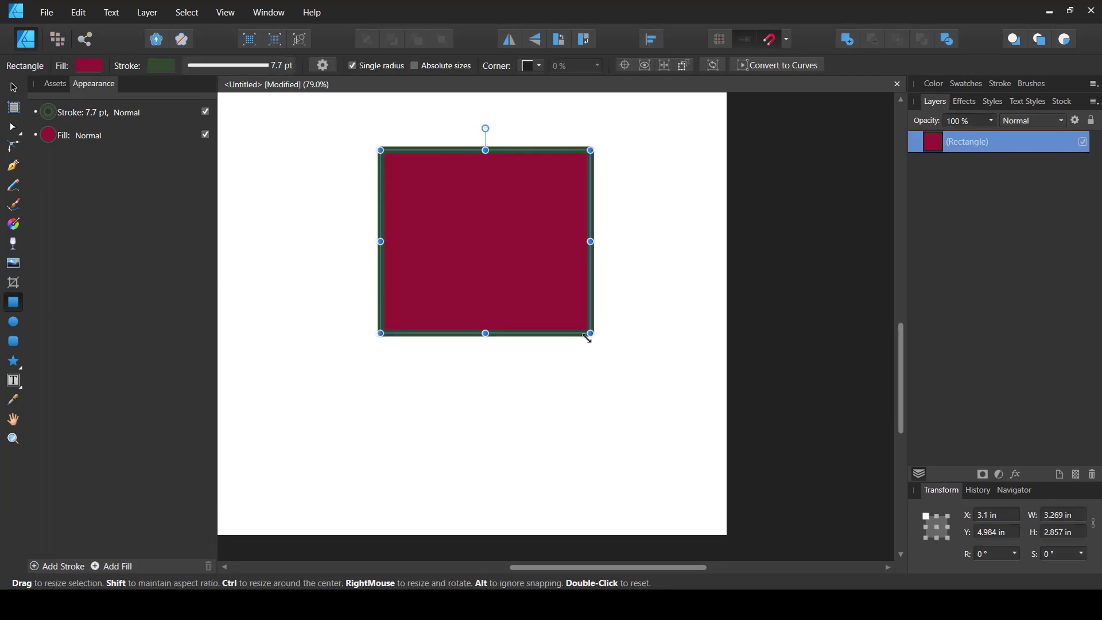
scroll(586, 338, down, 1)
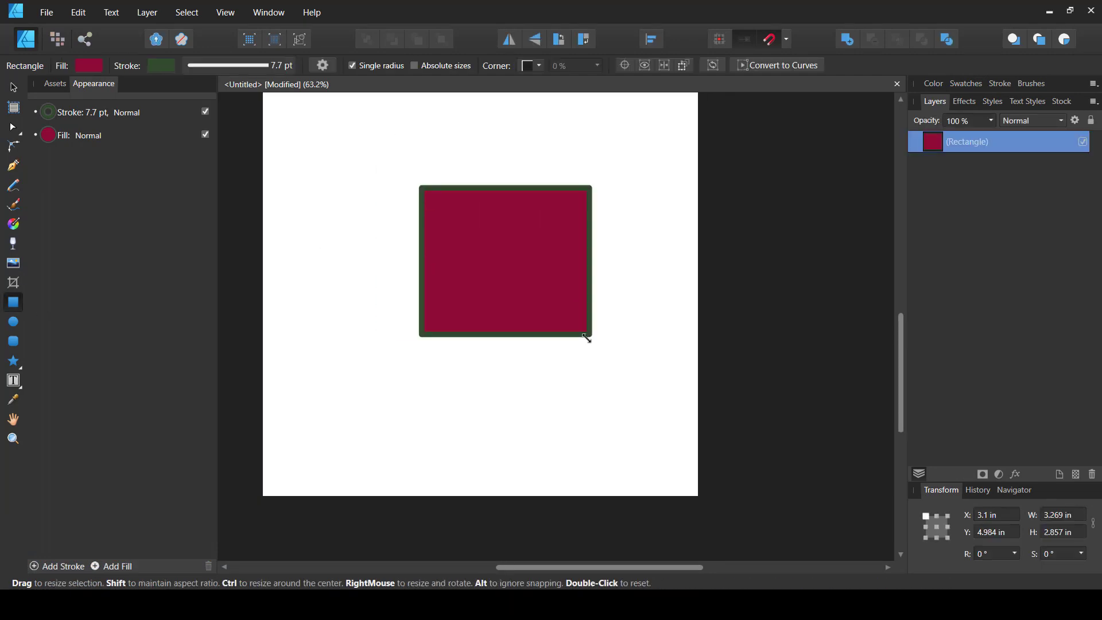
Step: Remove the rectangle's stroke by setting it to none
click(163, 65)
drag(165, 191, 149, 169)
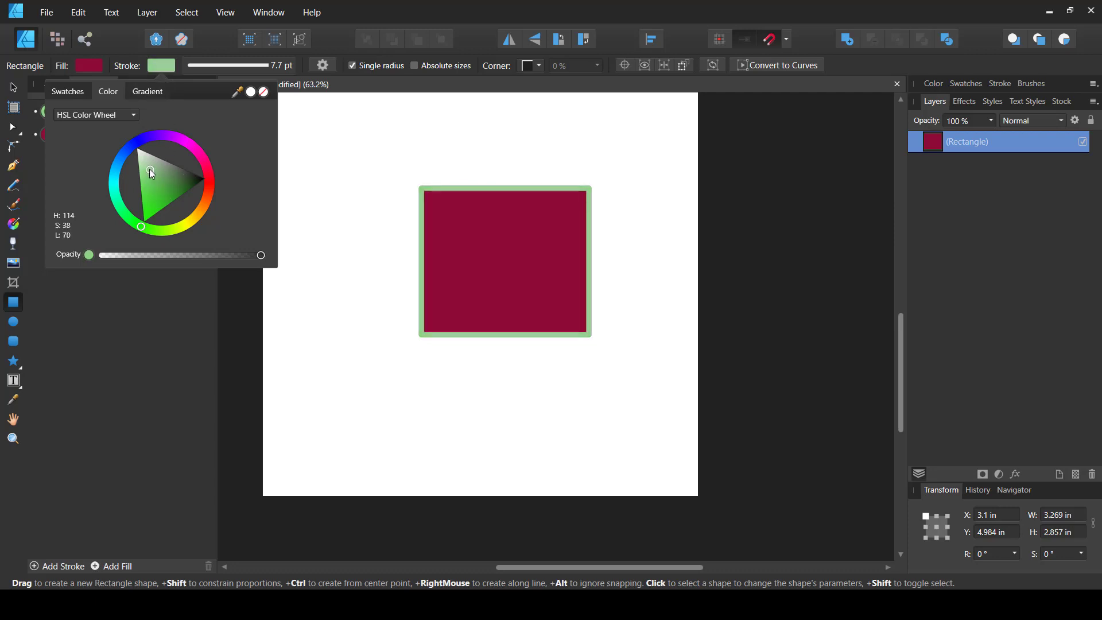
click(161, 65)
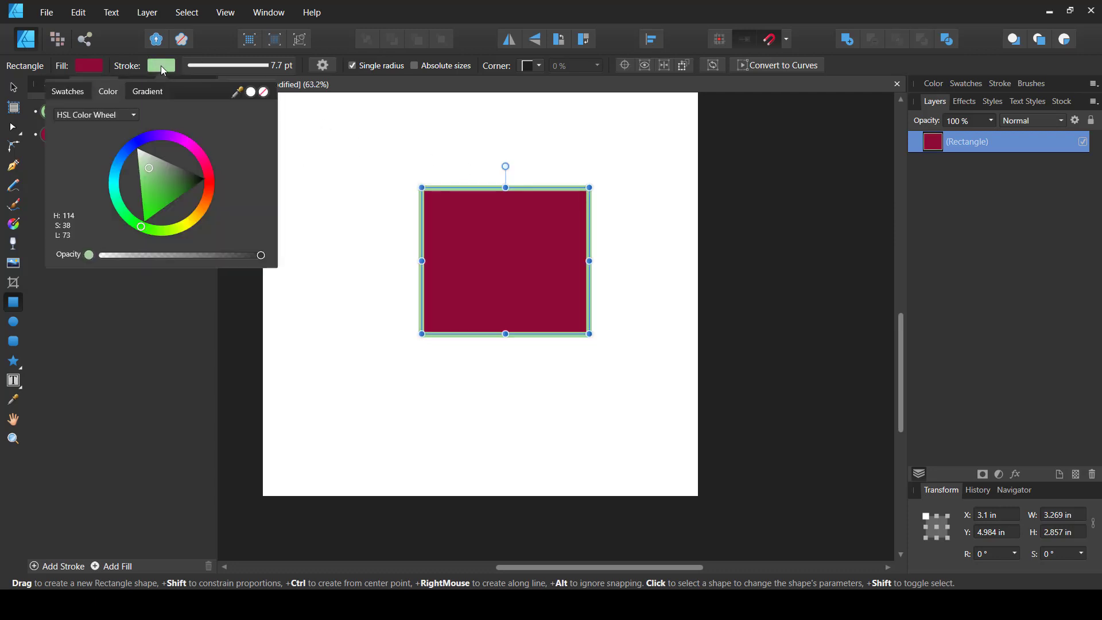
click(264, 93)
click(514, 390)
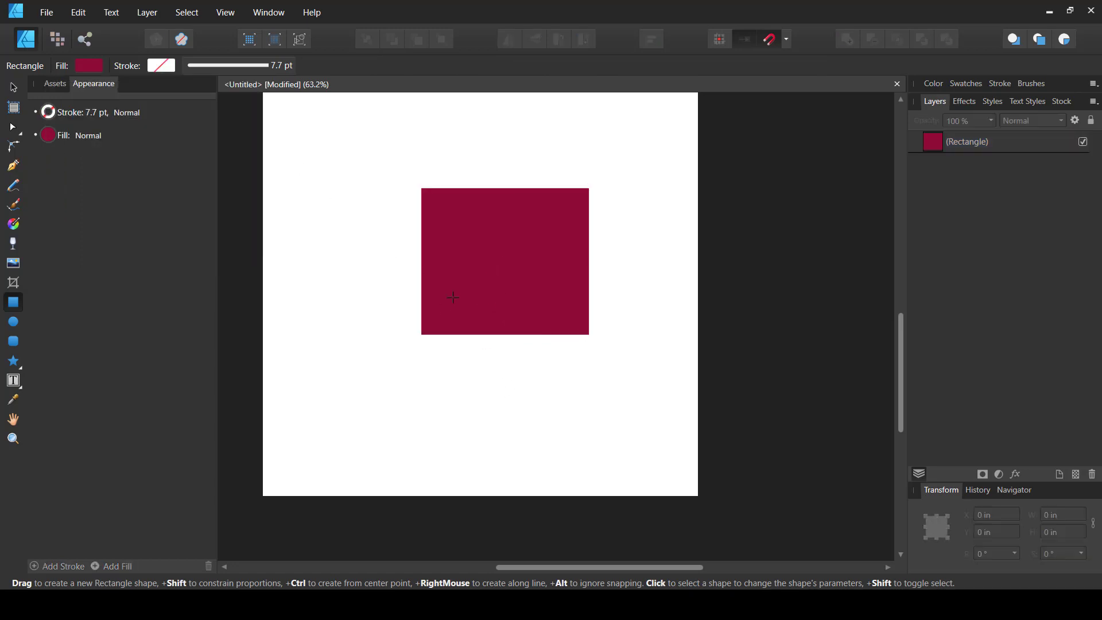
Step: Draw a circle over the rectangle's lower left and fill it bright yellow
click(13, 321)
drag(316, 267, 476, 415)
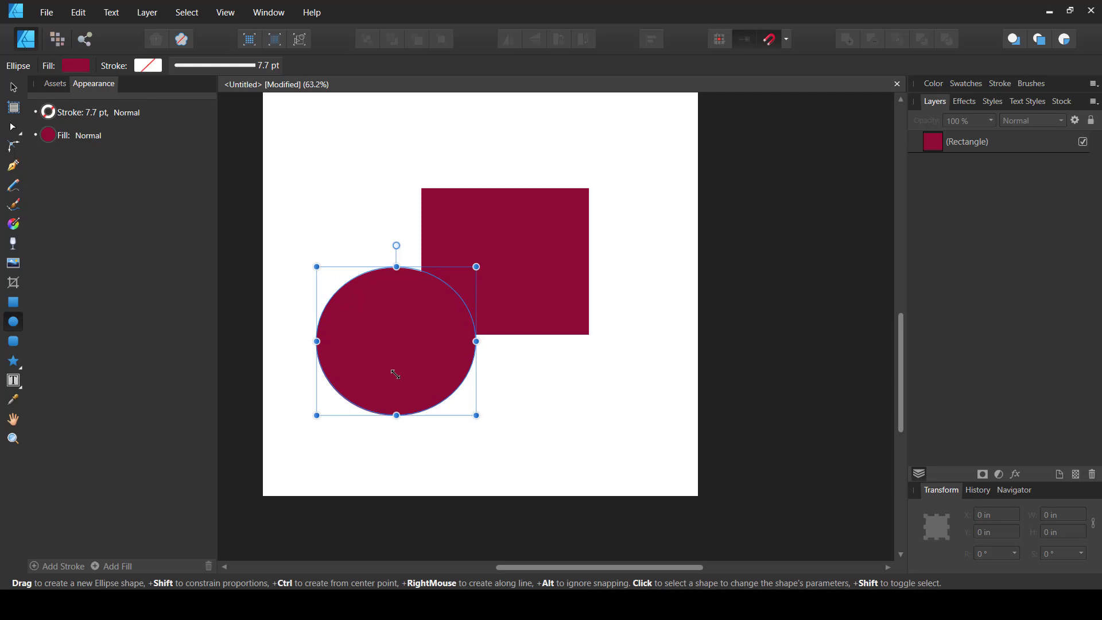
click(86, 67)
drag(174, 203, 159, 216)
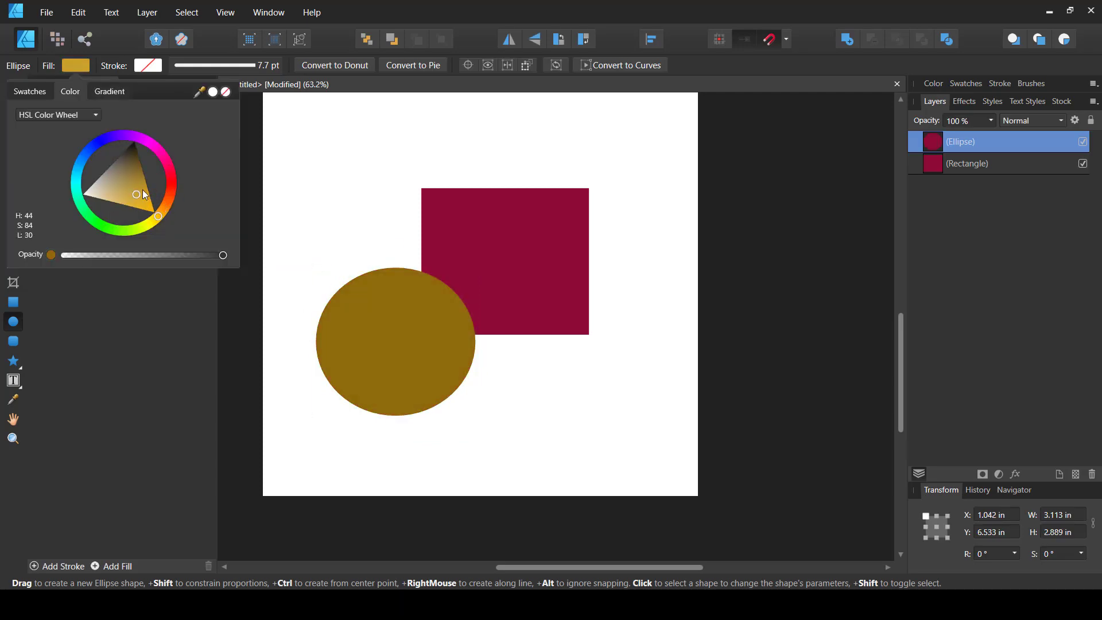
click(153, 212)
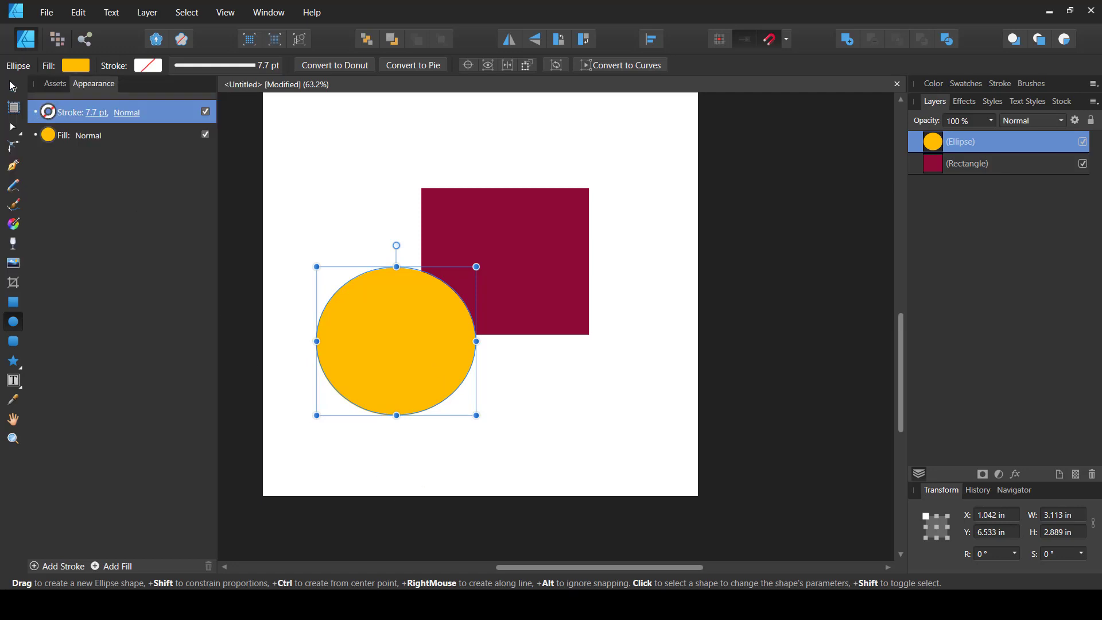
Step: Move the yellow circle over the rectangle's lower-left corner
click(13, 87)
drag(433, 361, 499, 396)
click(670, 270)
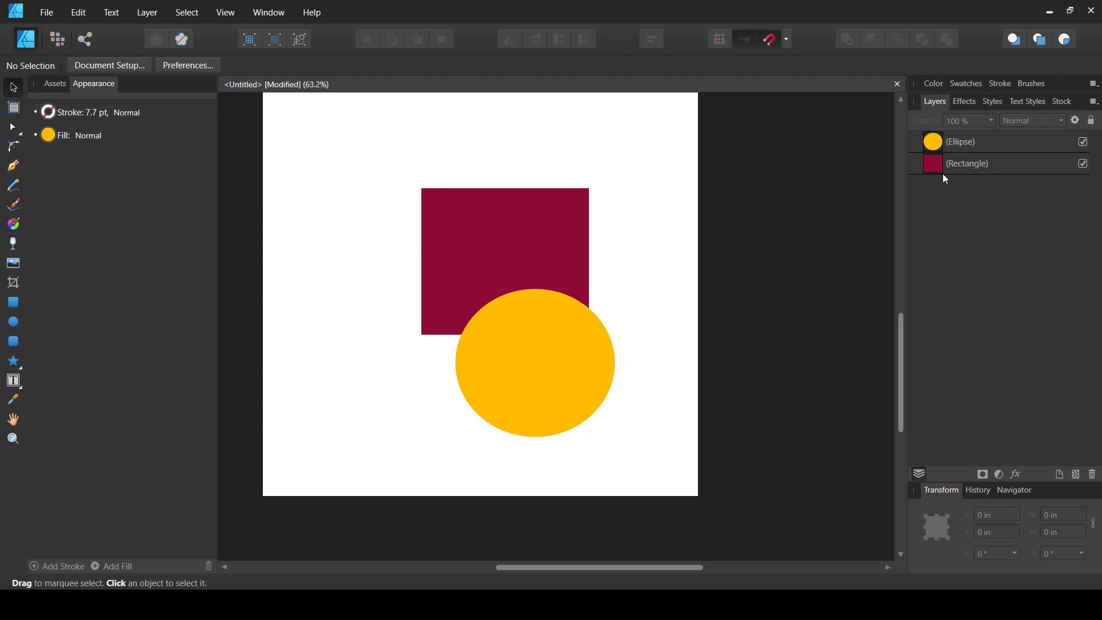
drag(499, 360, 411, 360)
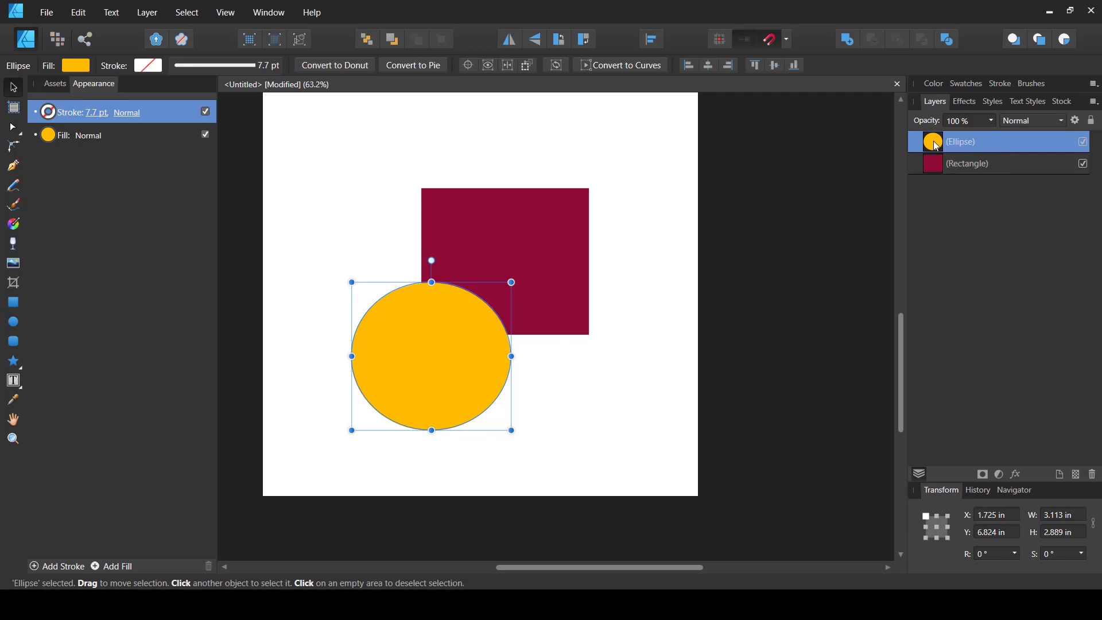
Step: Nest the Ellipse layer inside the Rectangle layer so only the overlapping quarter shows
drag(934, 142, 934, 181)
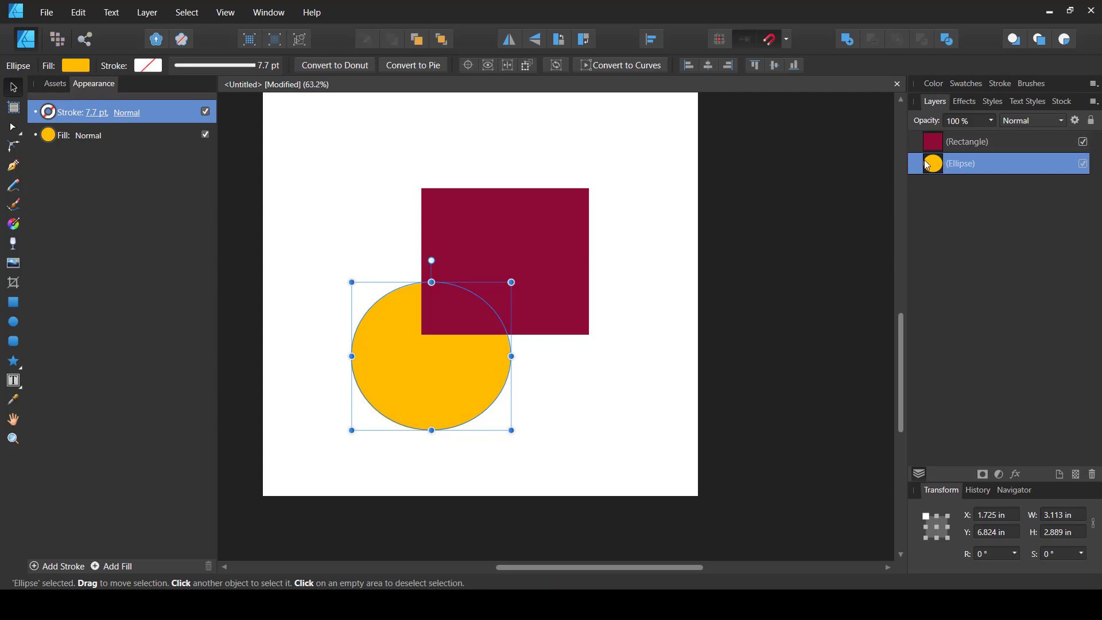
drag(926, 163, 954, 148)
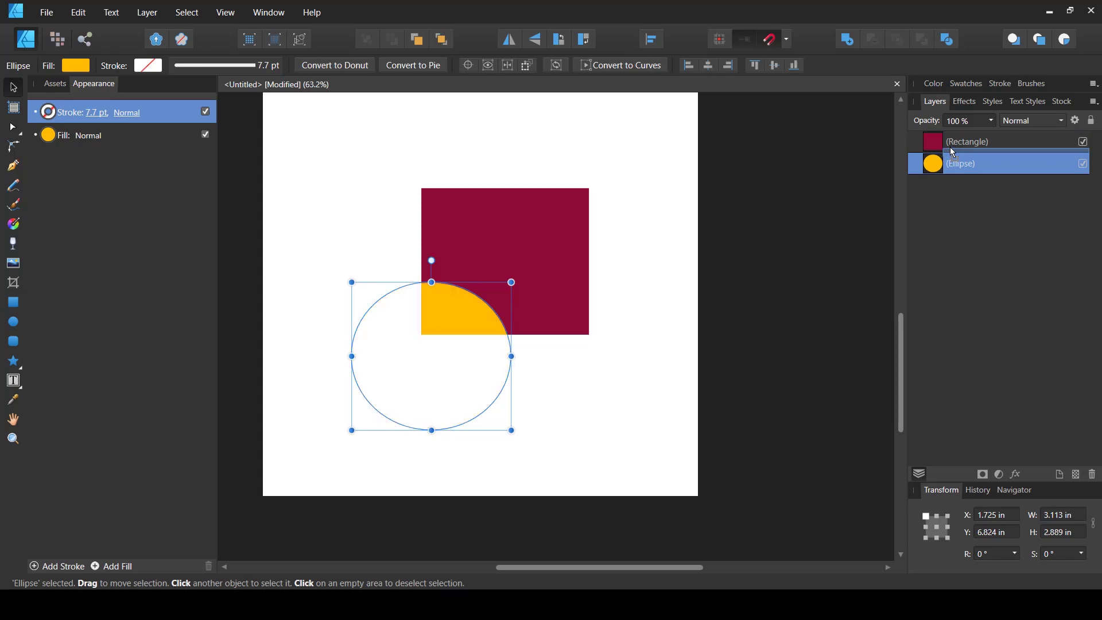
mouse_move(950, 148)
mouse_down()
mouse_move(928, 181)
mouse_move(945, 138)
mouse_move(912, 137)
mouse_move(1085, 136)
mouse_move(920, 134)
mouse_move(946, 150)
mouse_up()
drag(947, 153, 946, 154)
mouse_move(950, 148)
mouse_down()
mouse_move(917, 155)
mouse_move(947, 153)
mouse_up()
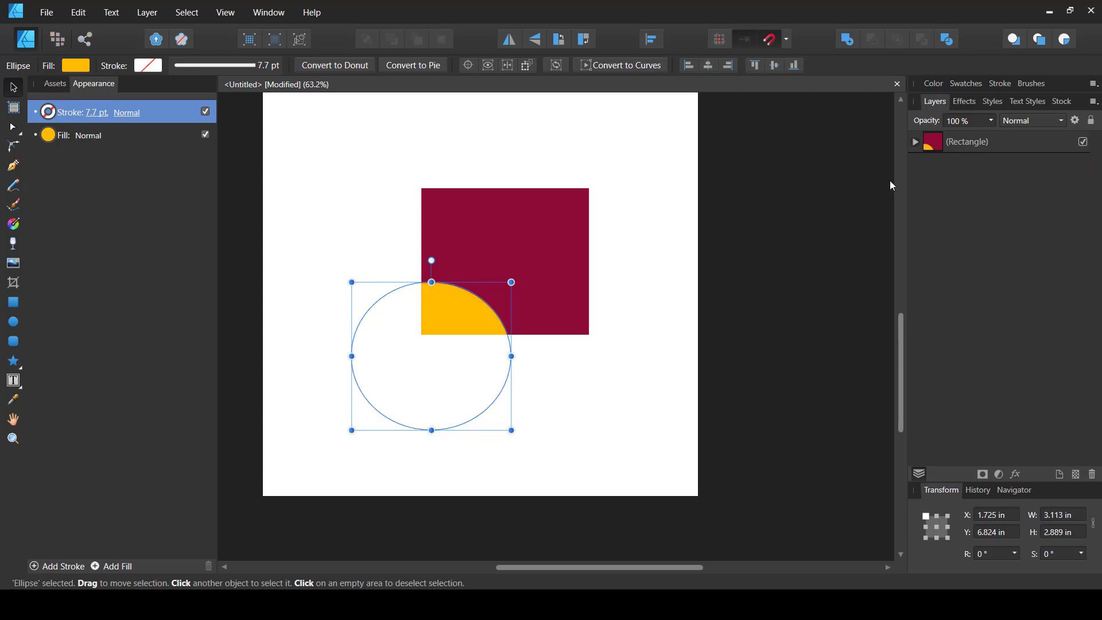
Step: Reposition the clipped ellipse, then pull it out of the Rectangle and move it lower left
click(915, 141)
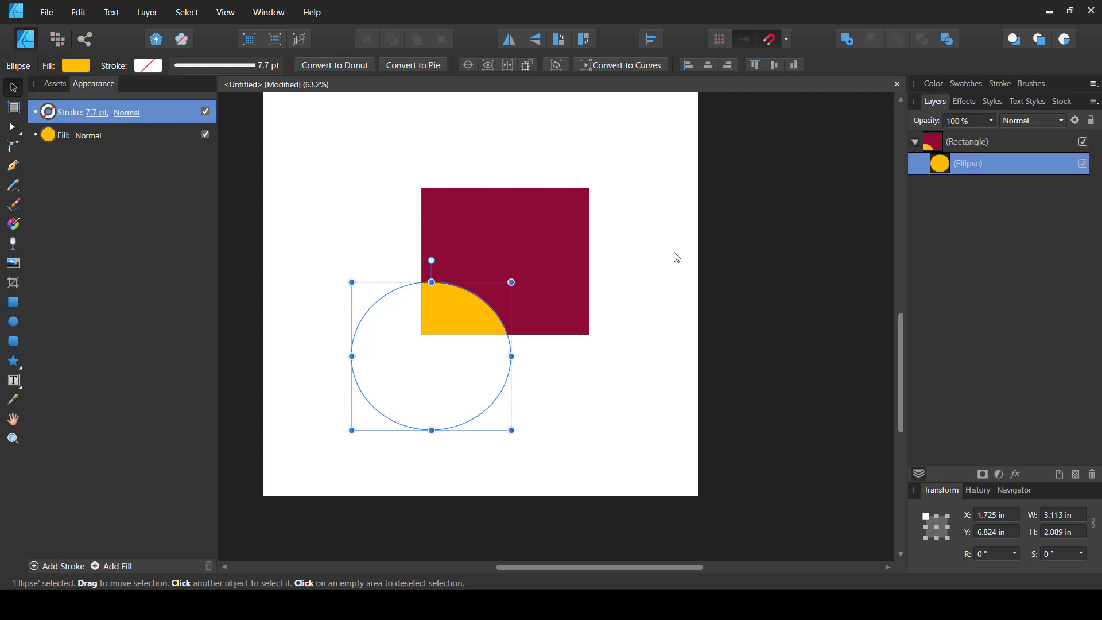
drag(452, 316, 459, 203)
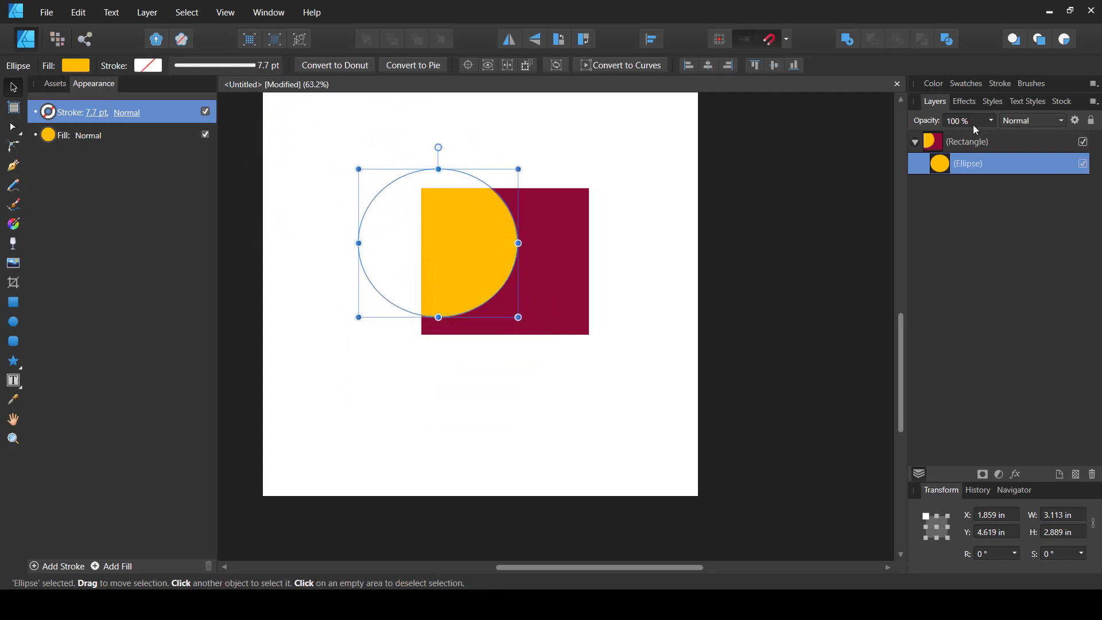
drag(480, 253, 438, 231)
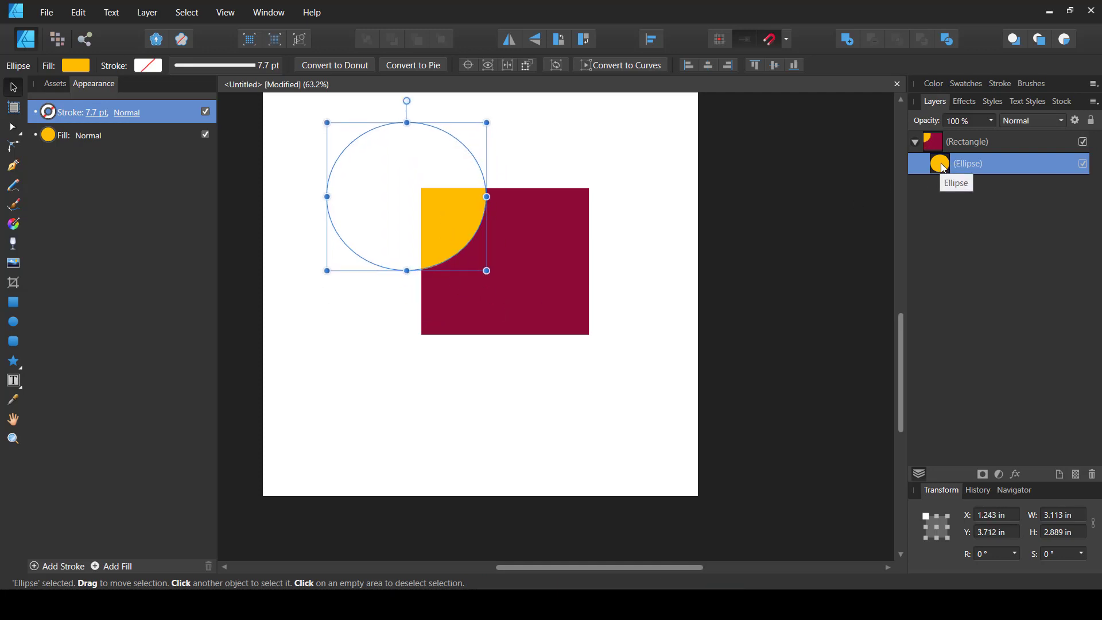
drag(943, 167, 923, 215)
drag(390, 189, 370, 361)
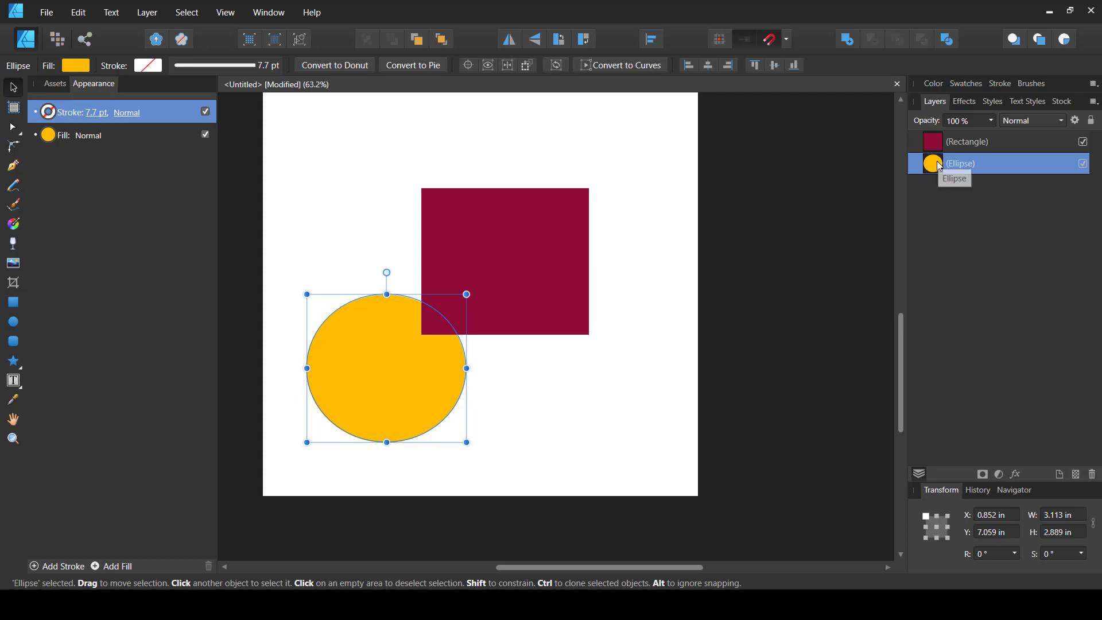
Step: Drop the Ellipse onto the Rectangle thumbnail as a mask and adjust mask and rectangle positions
mouse_move(935, 170)
mouse_down()
mouse_move(942, 140)
mouse_move(959, 150)
mouse_move(945, 146)
mouse_up()
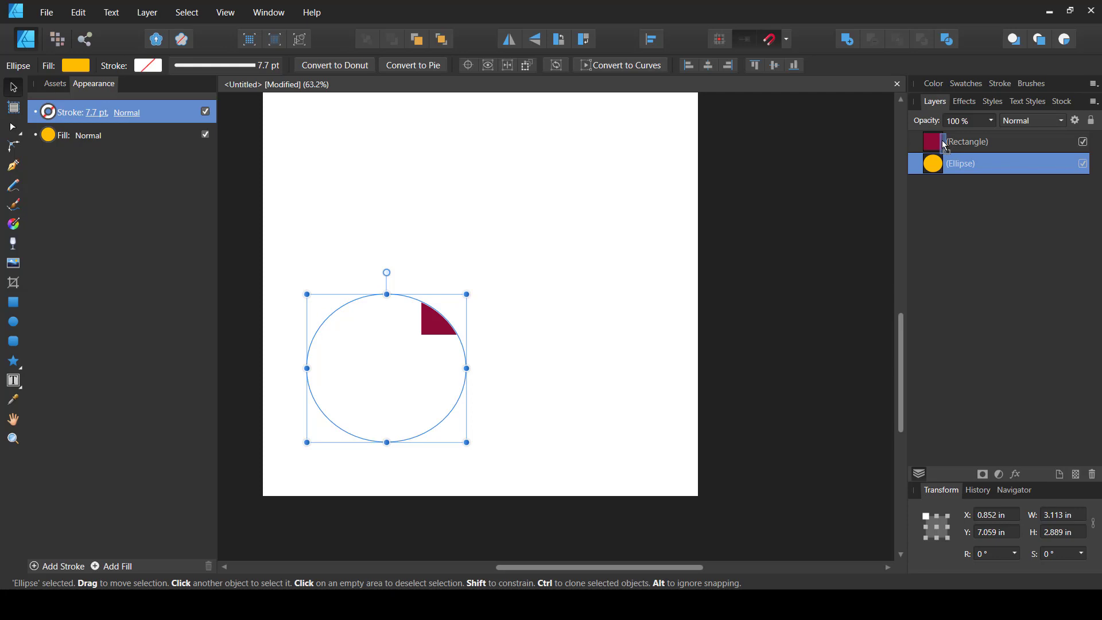
drag(945, 147, 943, 150)
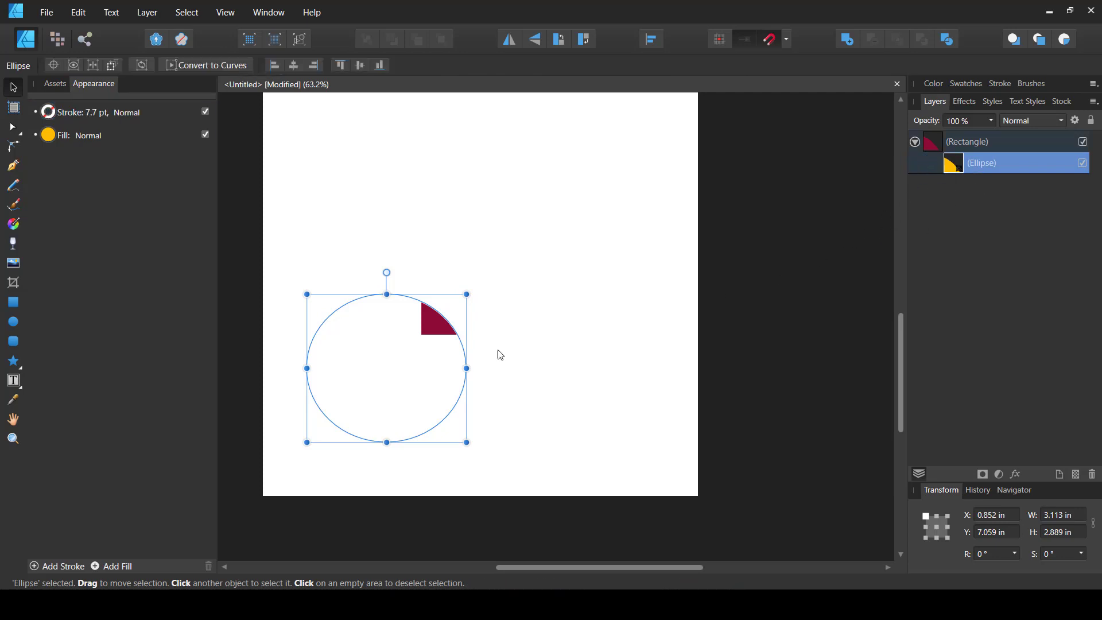
drag(453, 401, 505, 366)
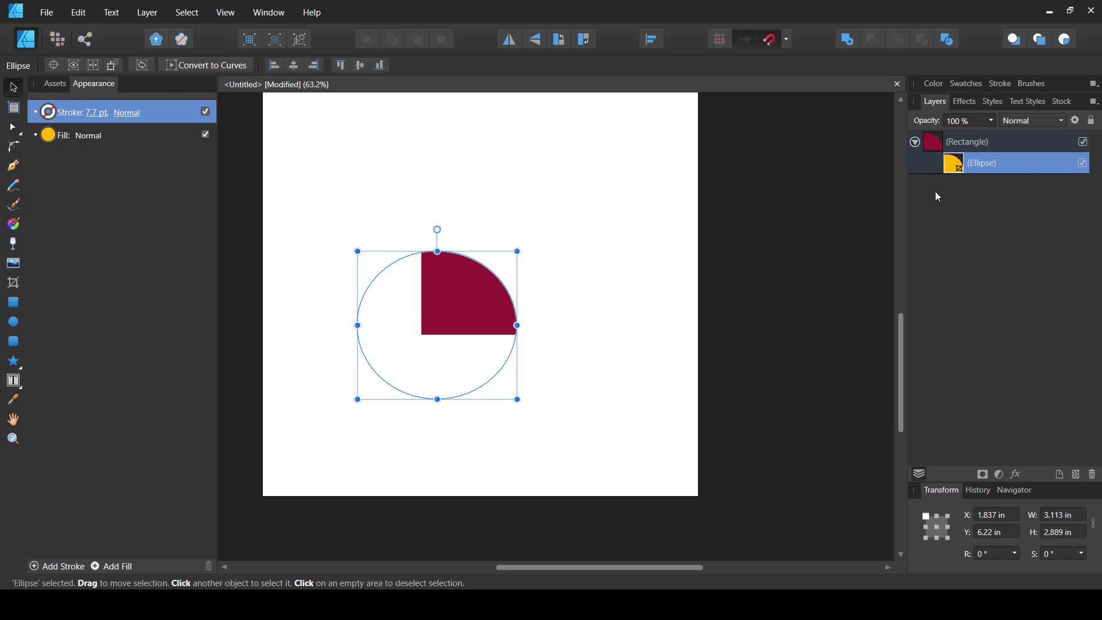
click(937, 147)
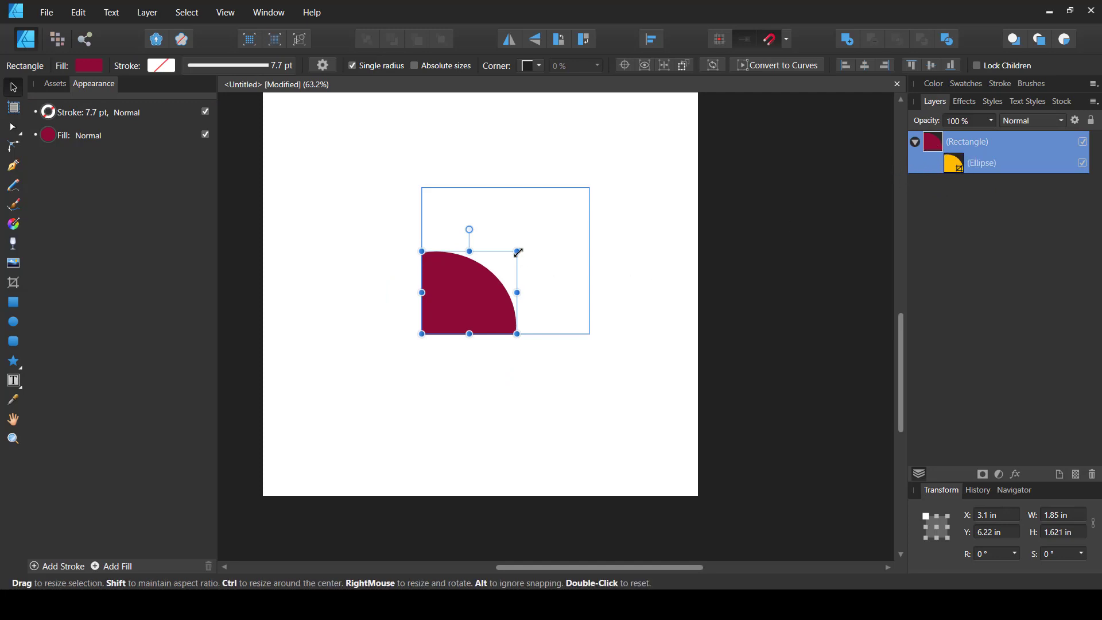
mouse_move(516, 251)
mouse_down()
mouse_move(578, 206)
mouse_move(517, 262)
mouse_up()
click(956, 168)
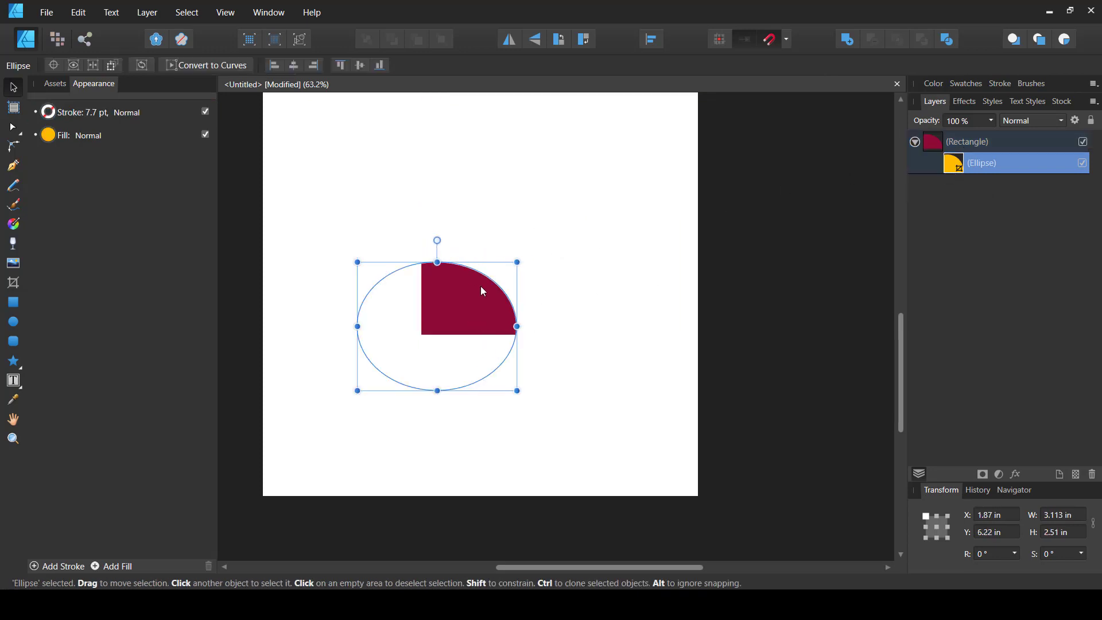
drag(480, 285, 509, 297)
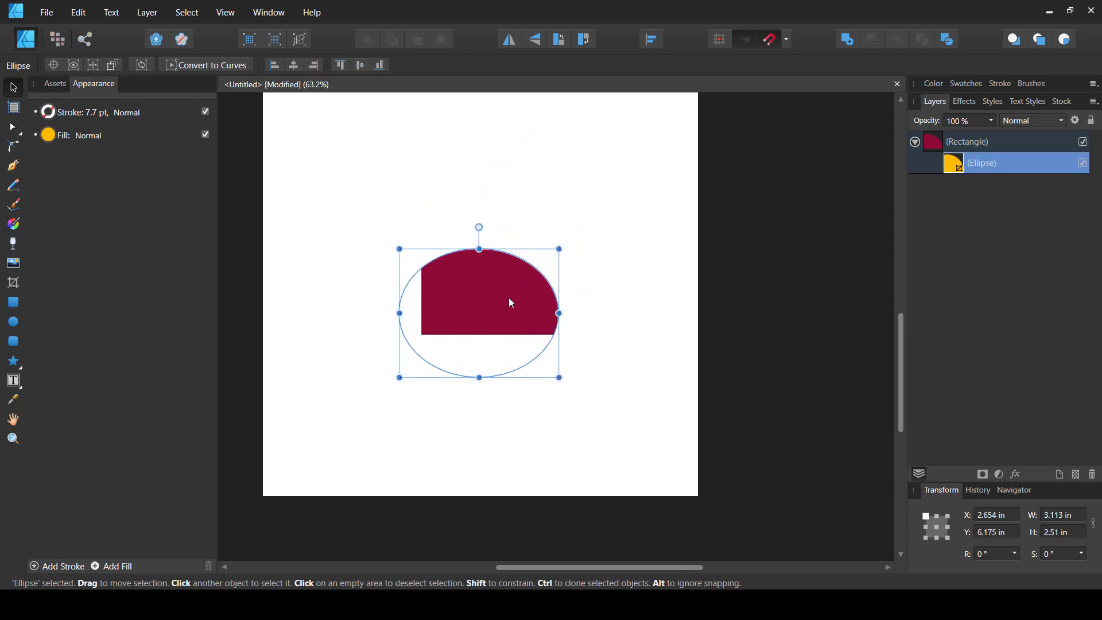
drag(696, 113, 359, 415)
Step: Delete the masked group and draw a new large rectangle on the page
key(Delete)
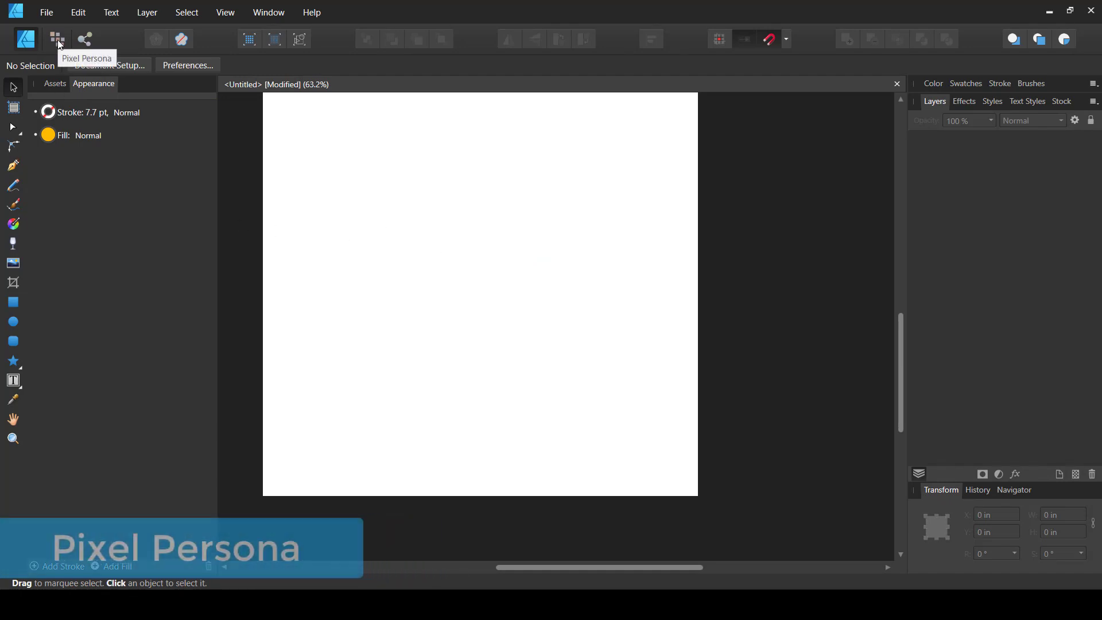
click(13, 302)
drag(341, 173, 627, 382)
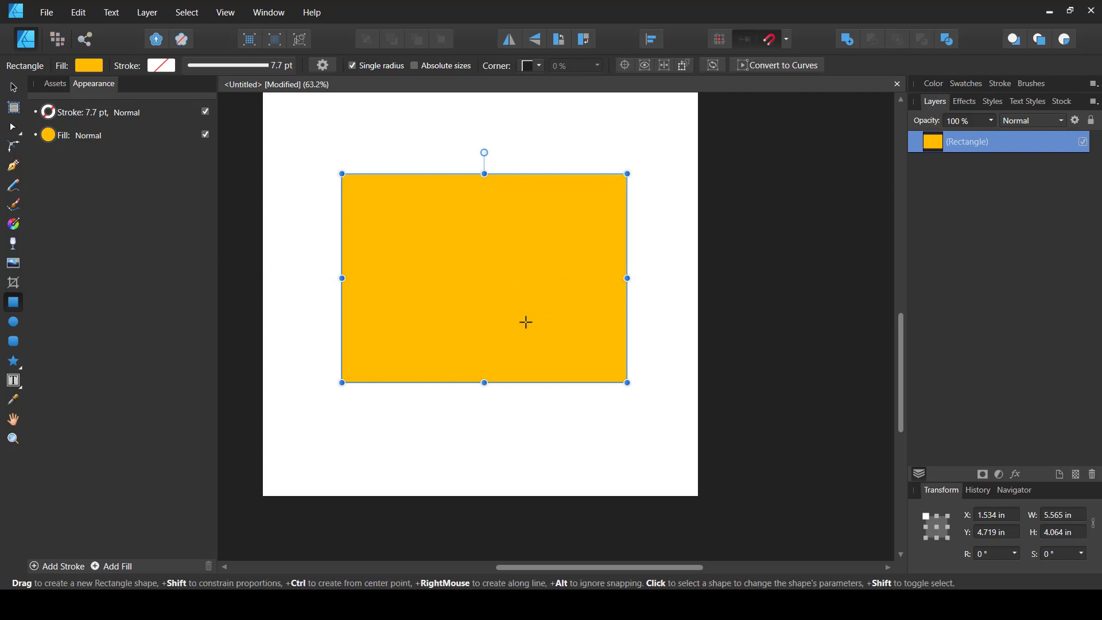
Step: Give the rectangle a gradient fill with a red left stop fading to yellow
click(91, 66)
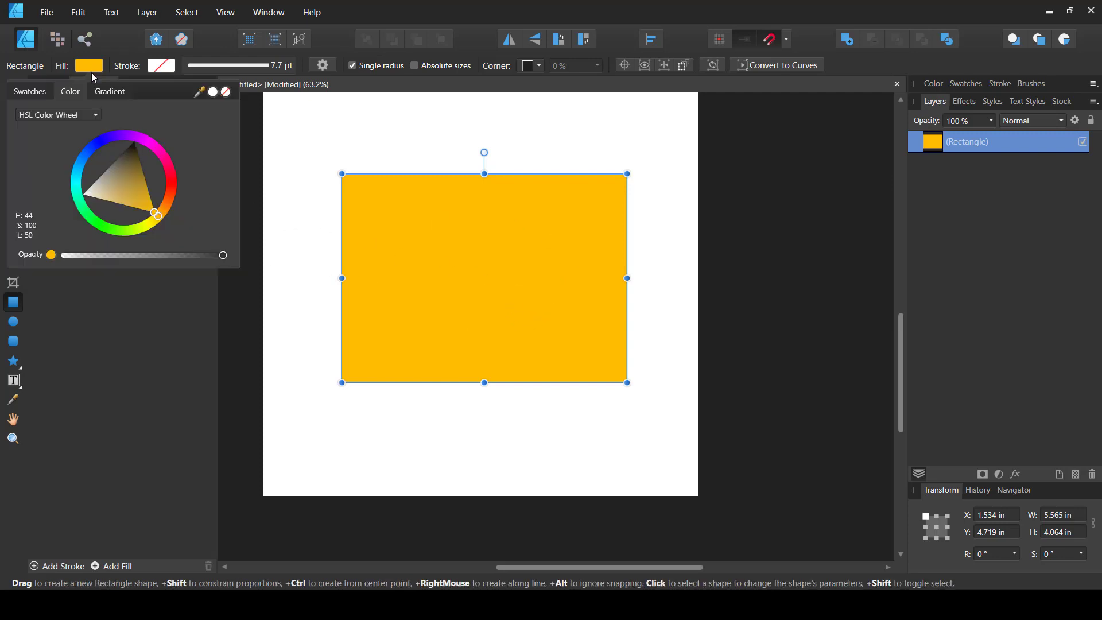
click(109, 92)
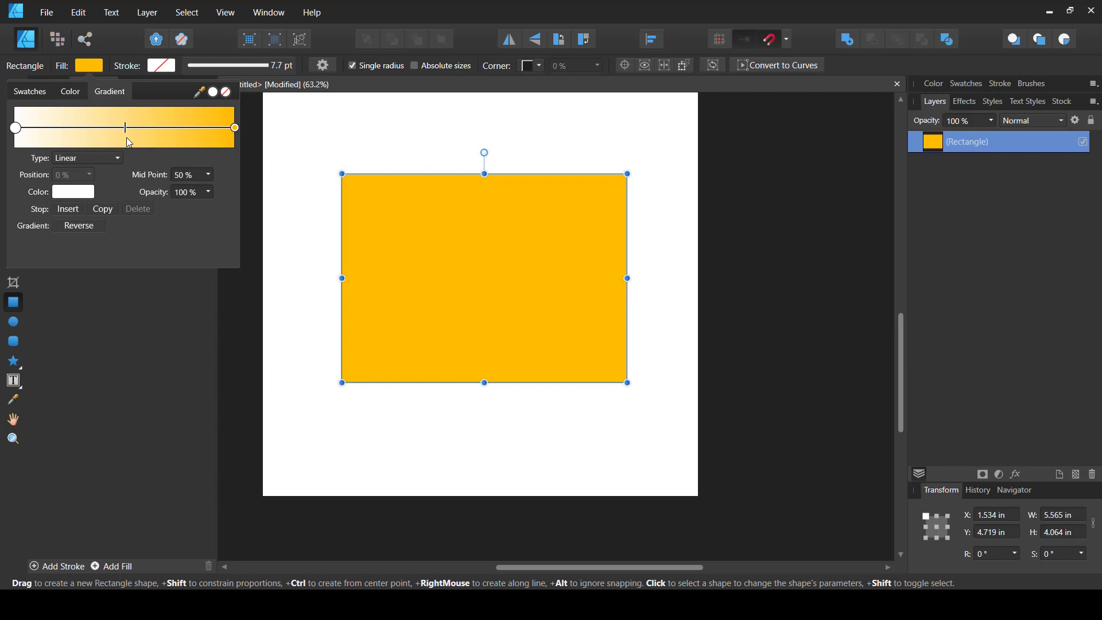
click(18, 128)
click(65, 195)
click(116, 279)
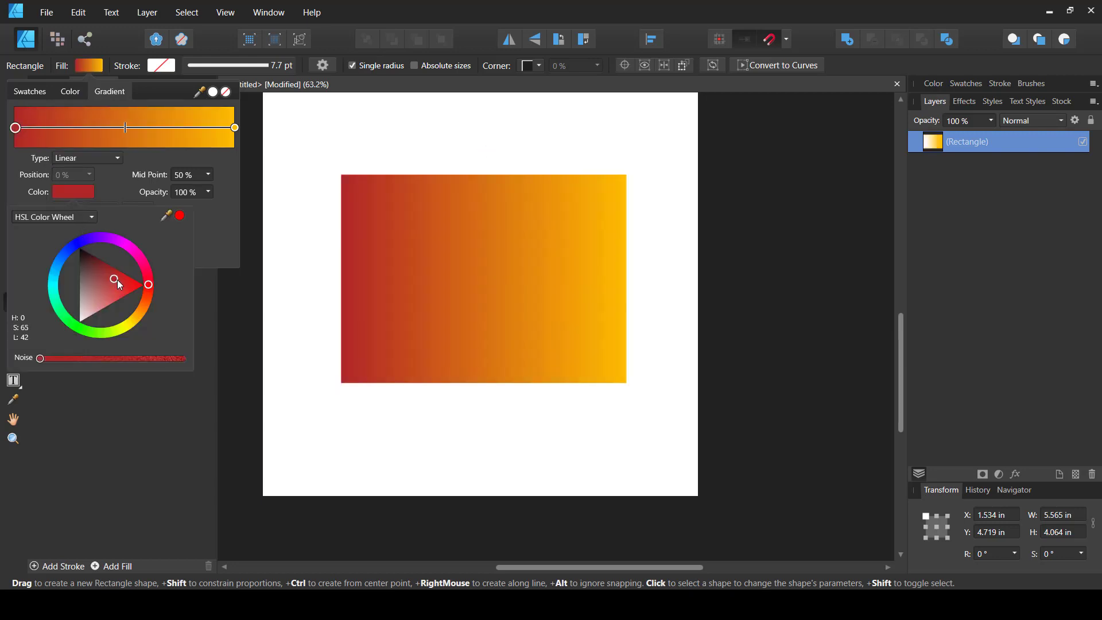
click(91, 69)
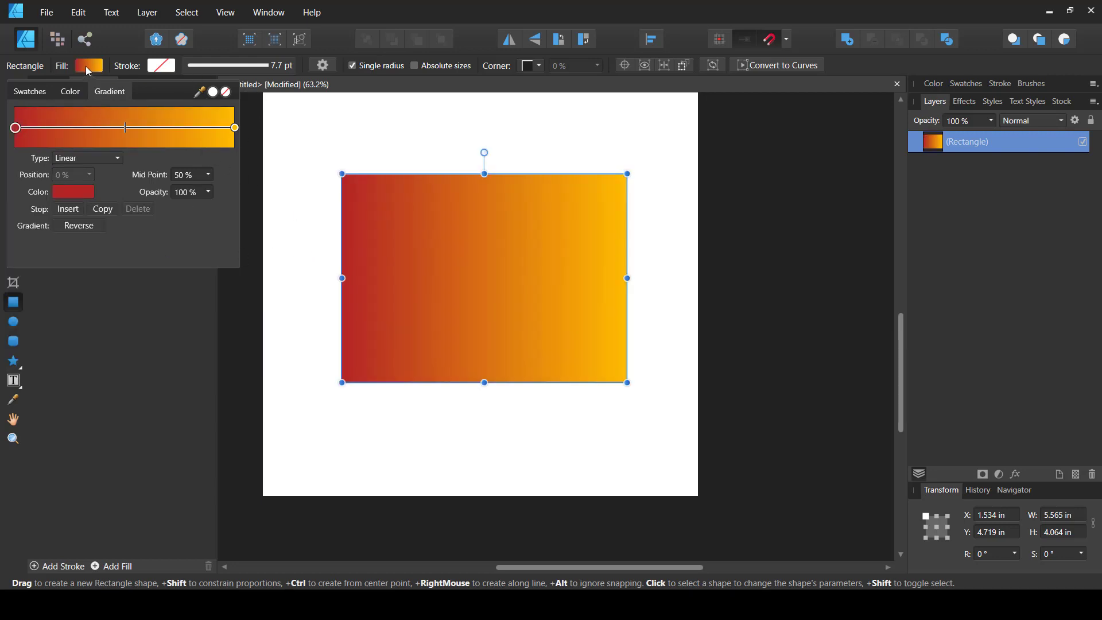
click(91, 66)
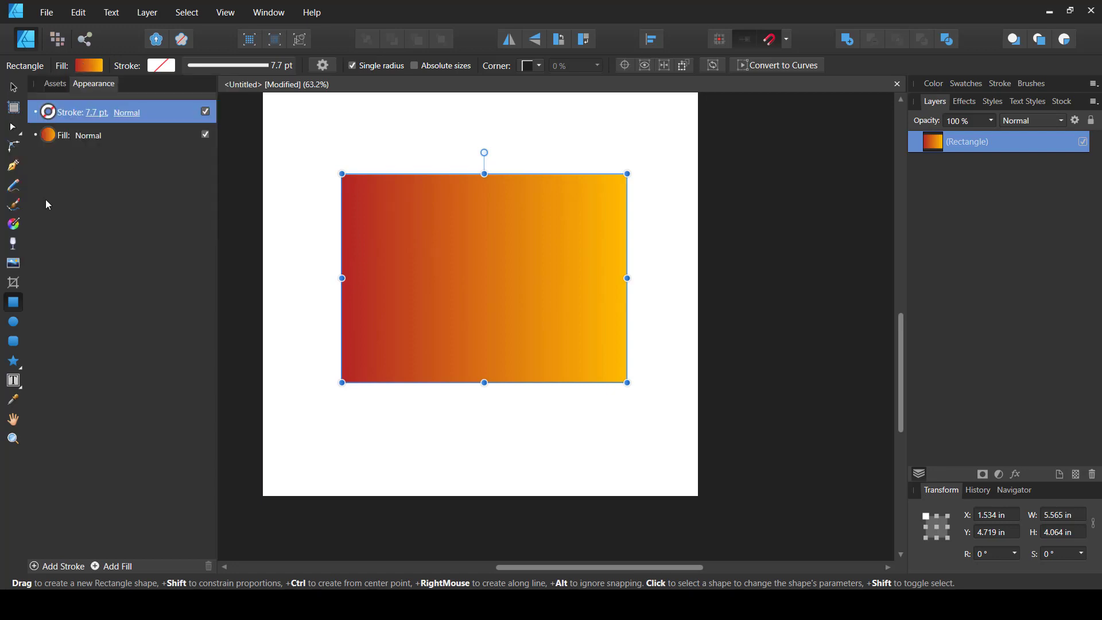
Step: Make the gradient run vertically with red at the bottom and yellow at the top
click(15, 224)
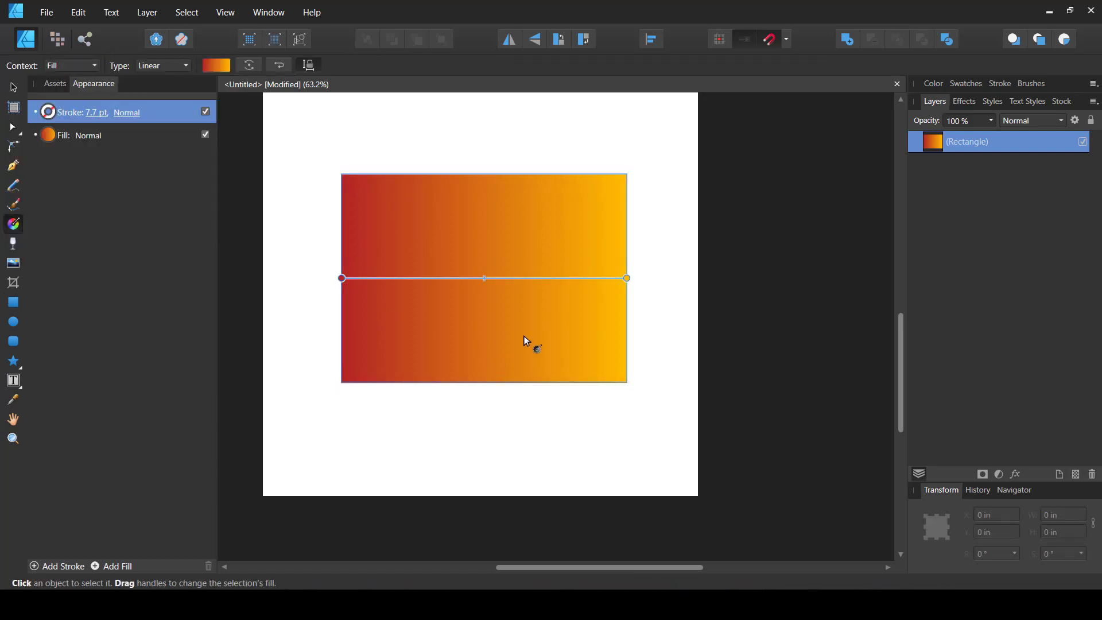
drag(627, 278, 492, 174)
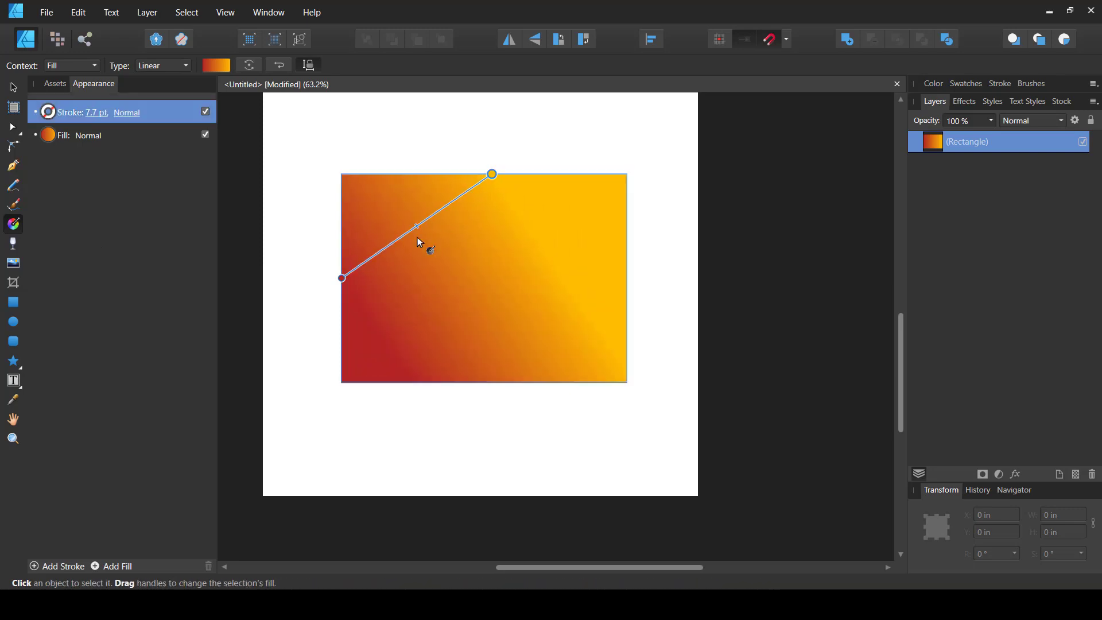
drag(341, 274, 494, 383)
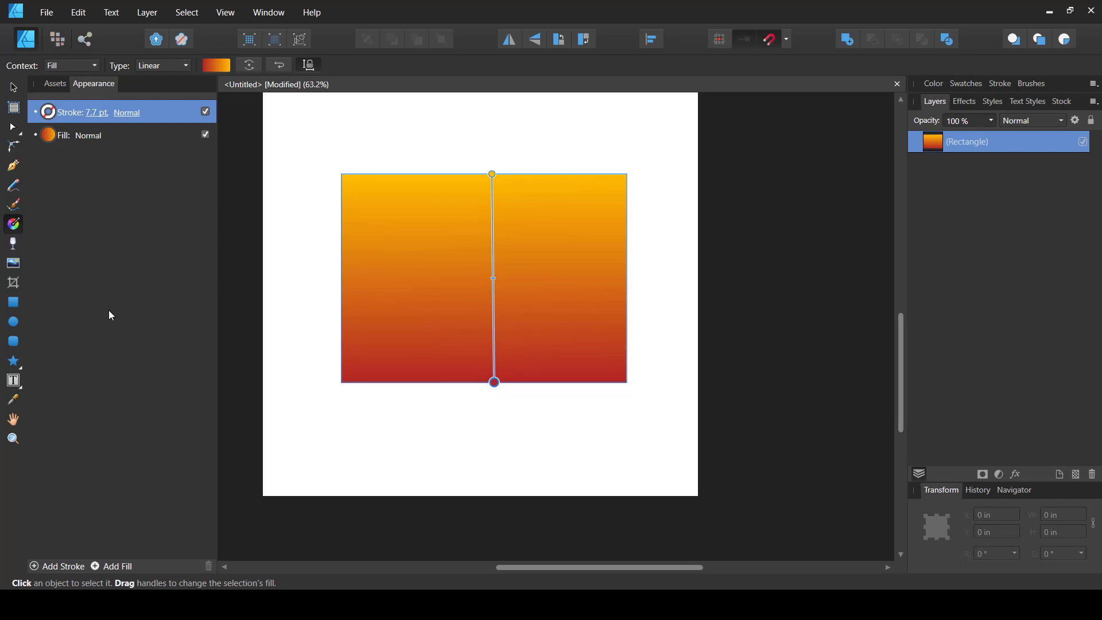
Step: In Pixel Persona, pick the Paint Brush with a 200 px Sprays and Spatters brush
click(61, 43)
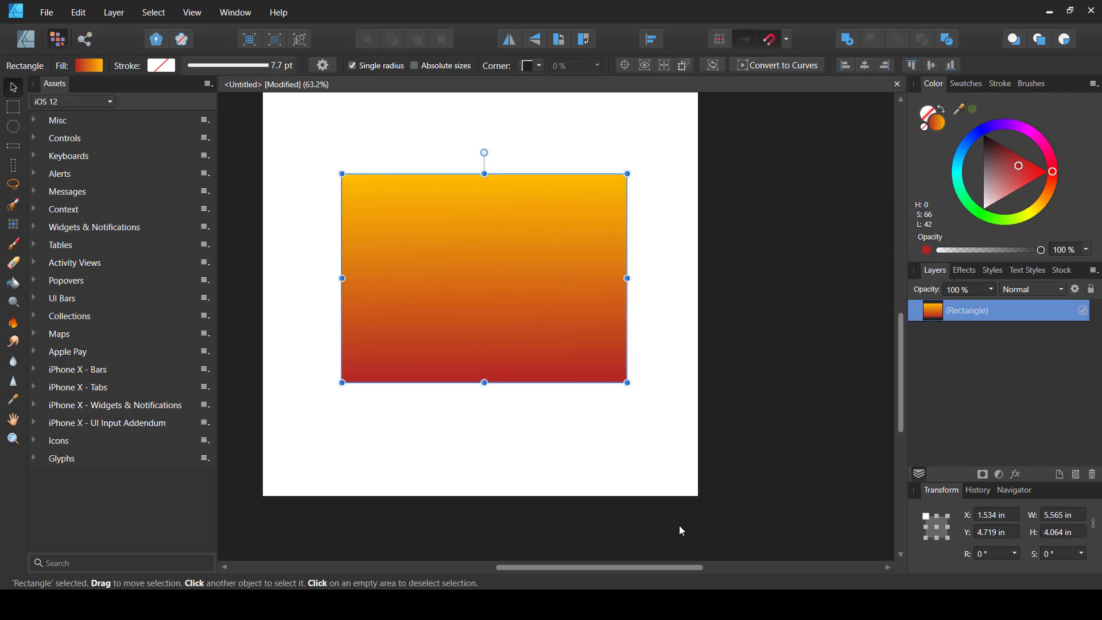
click(15, 248)
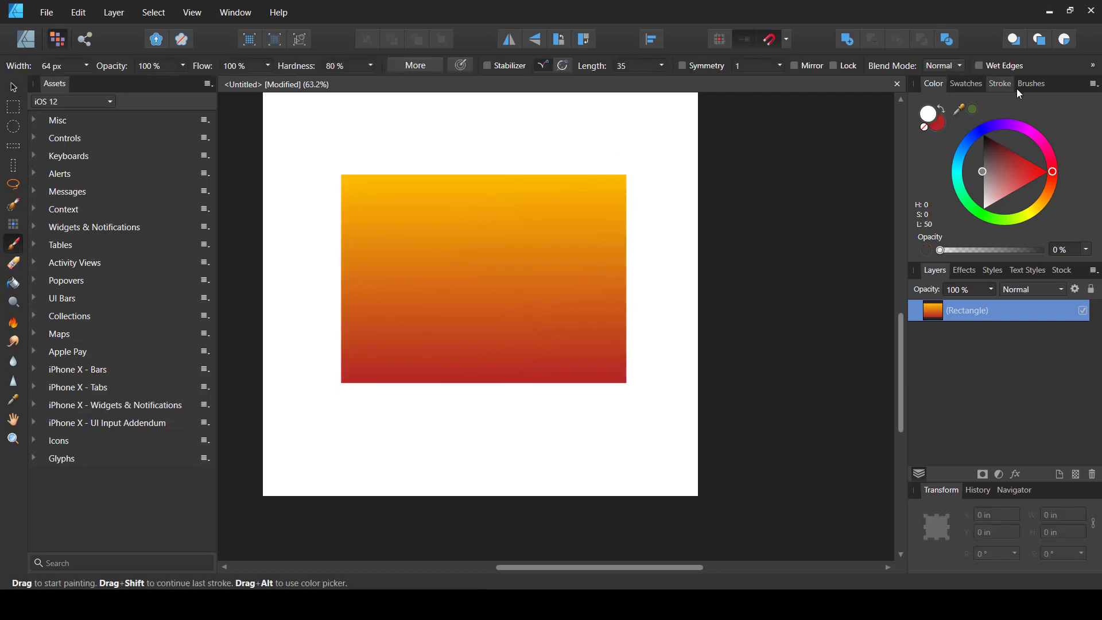
click(1032, 84)
click(1031, 84)
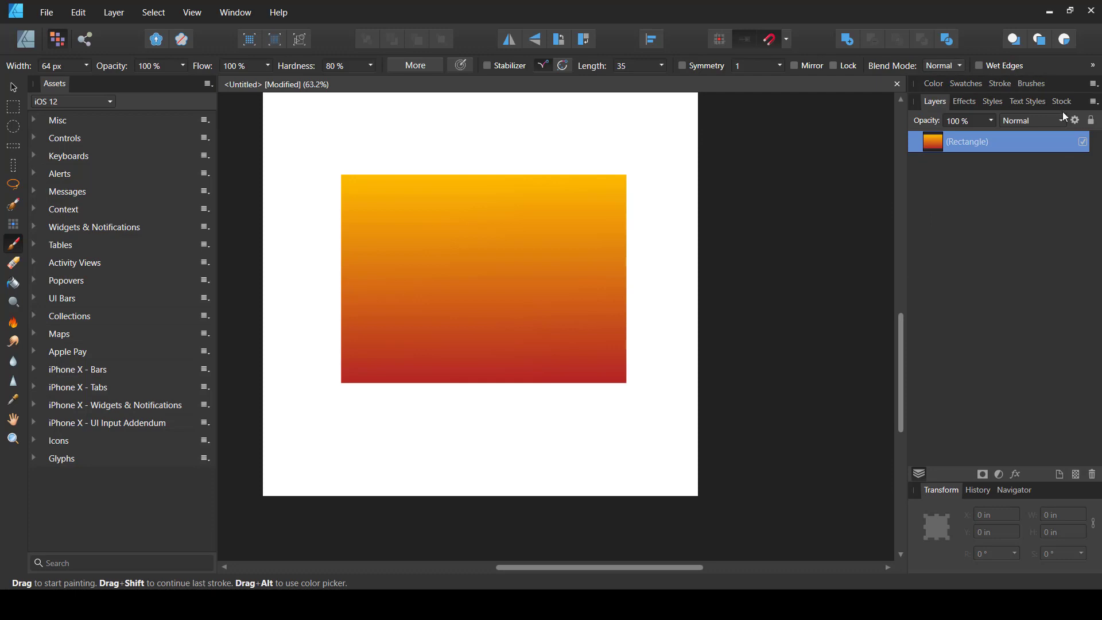
click(1034, 85)
scroll(1090, 214, down, 3)
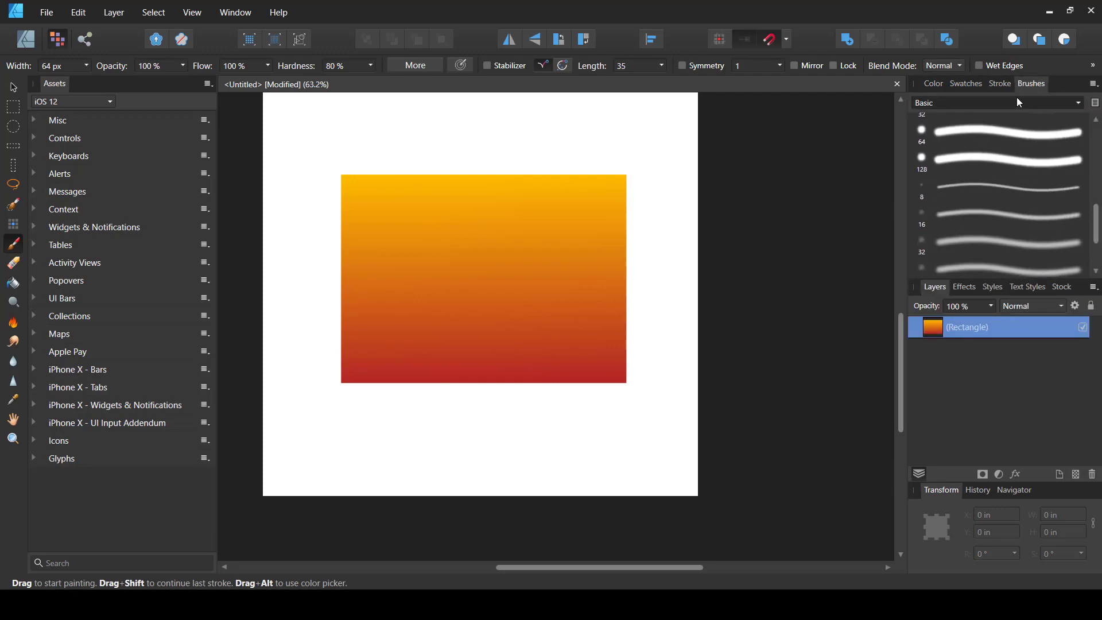
click(1057, 103)
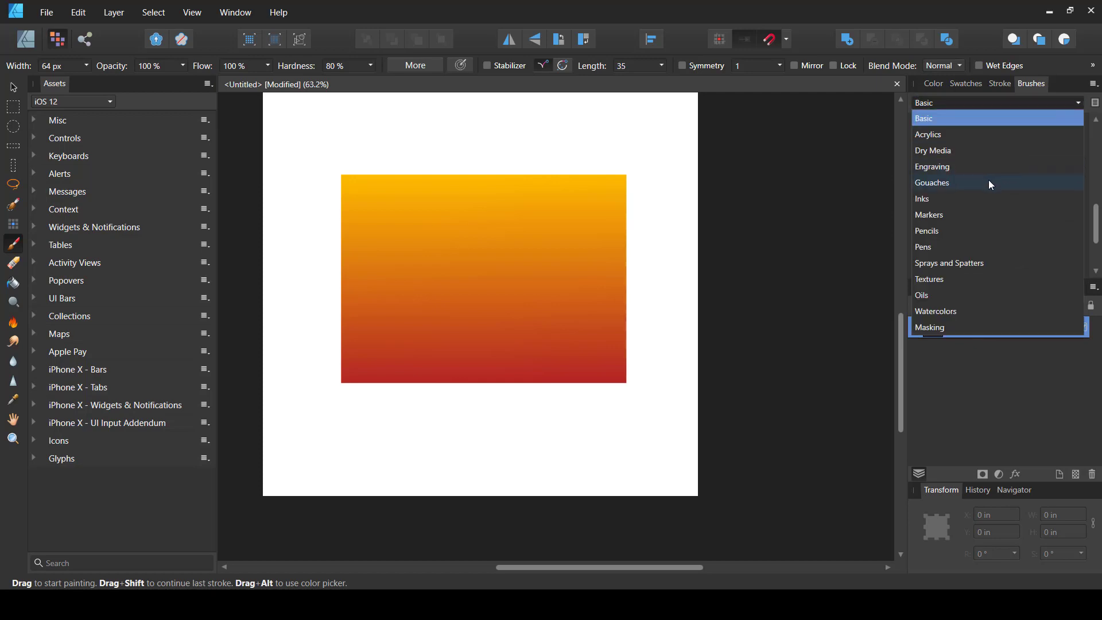
click(984, 264)
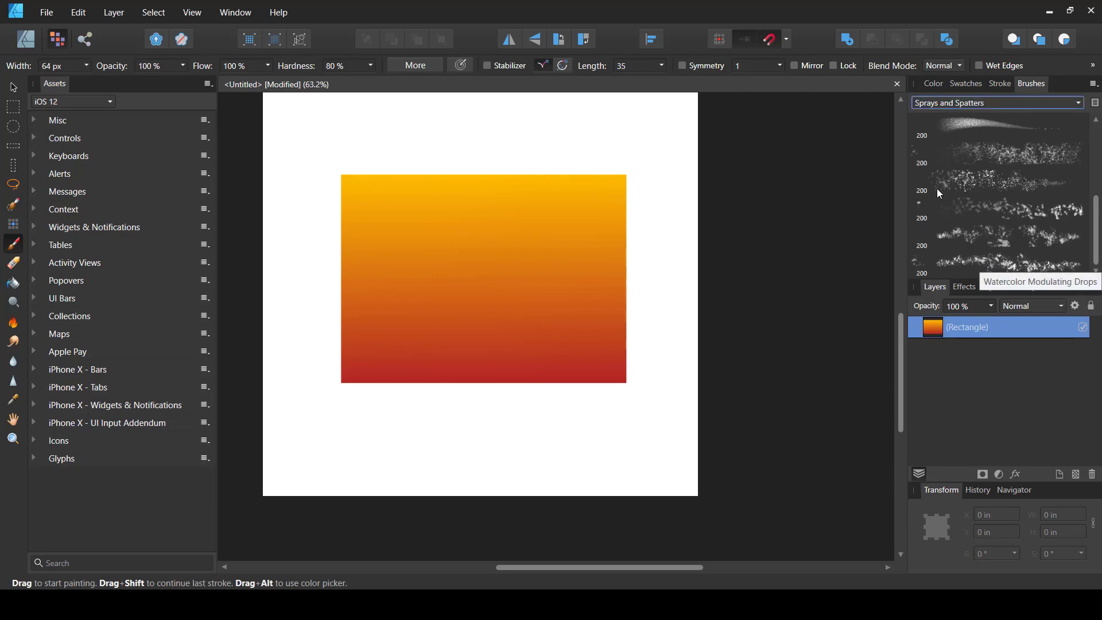
click(984, 191)
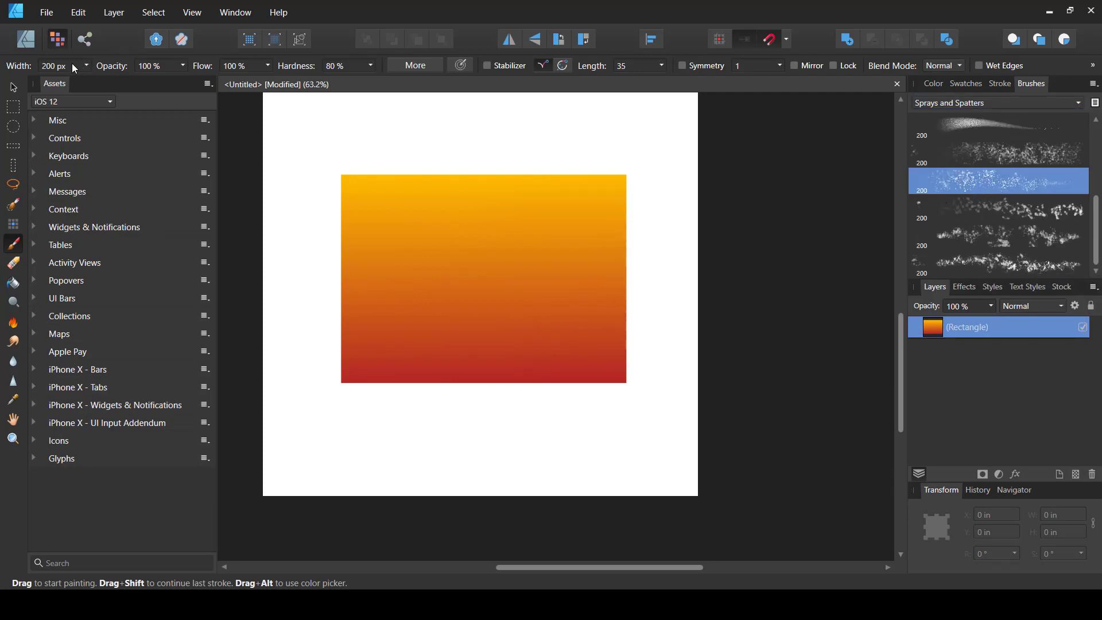
Step: Set the brush width to 305 px and the colour to a very dark red
click(87, 65)
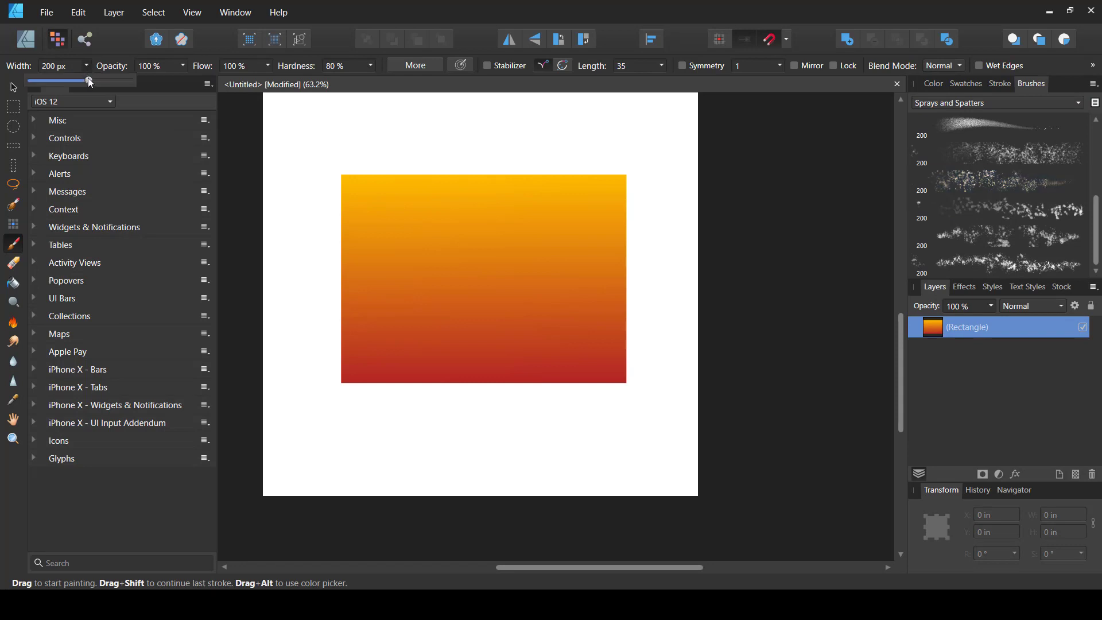
drag(88, 77, 98, 81)
click(934, 84)
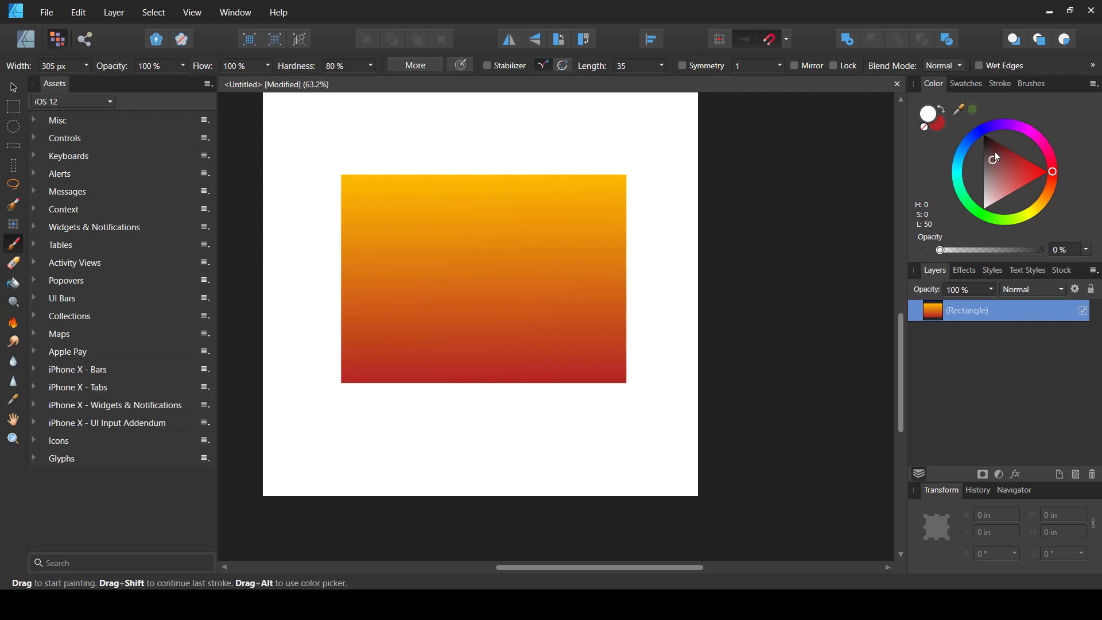
mouse_move(993, 151)
mouse_down()
mouse_move(989, 135)
mouse_move(986, 158)
mouse_move(987, 143)
mouse_up()
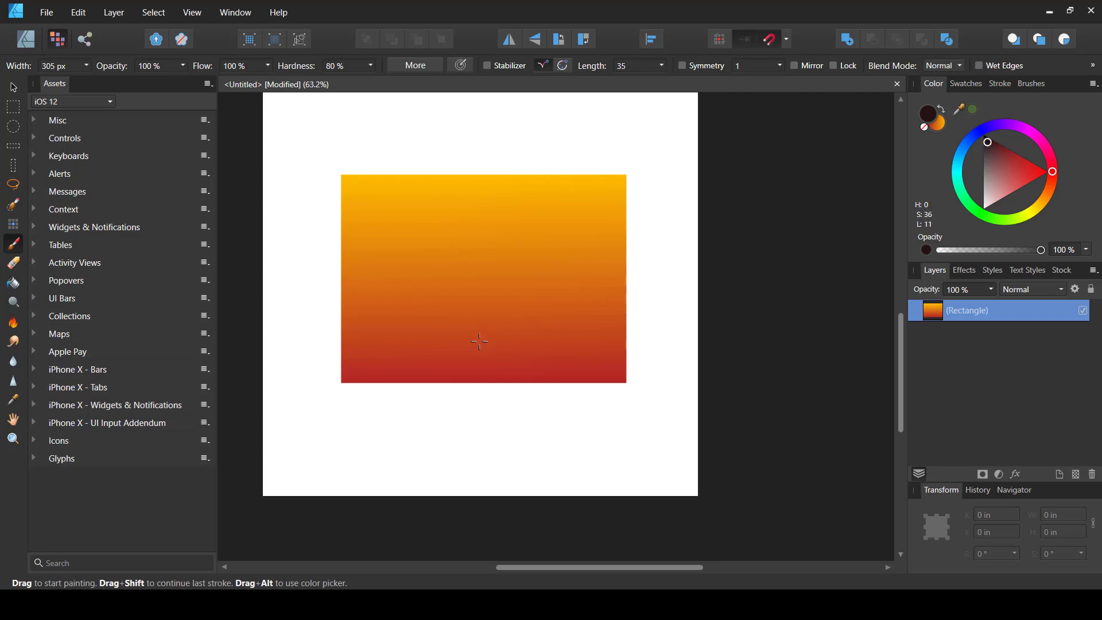
Step: Undo the test spray stroke and enlarge the brush width to 2190 px
mouse_move(479, 341)
mouse_down()
mouse_move(408, 369)
mouse_move(491, 354)
mouse_move(539, 357)
mouse_move(456, 371)
mouse_move(575, 367)
mouse_up()
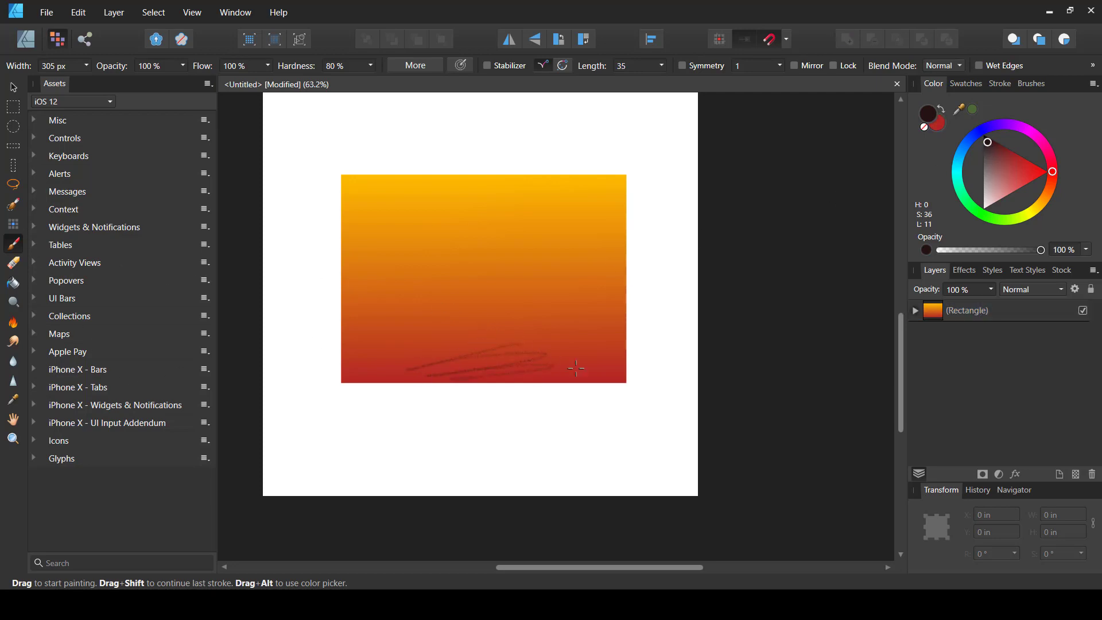
key(ctrl+z)
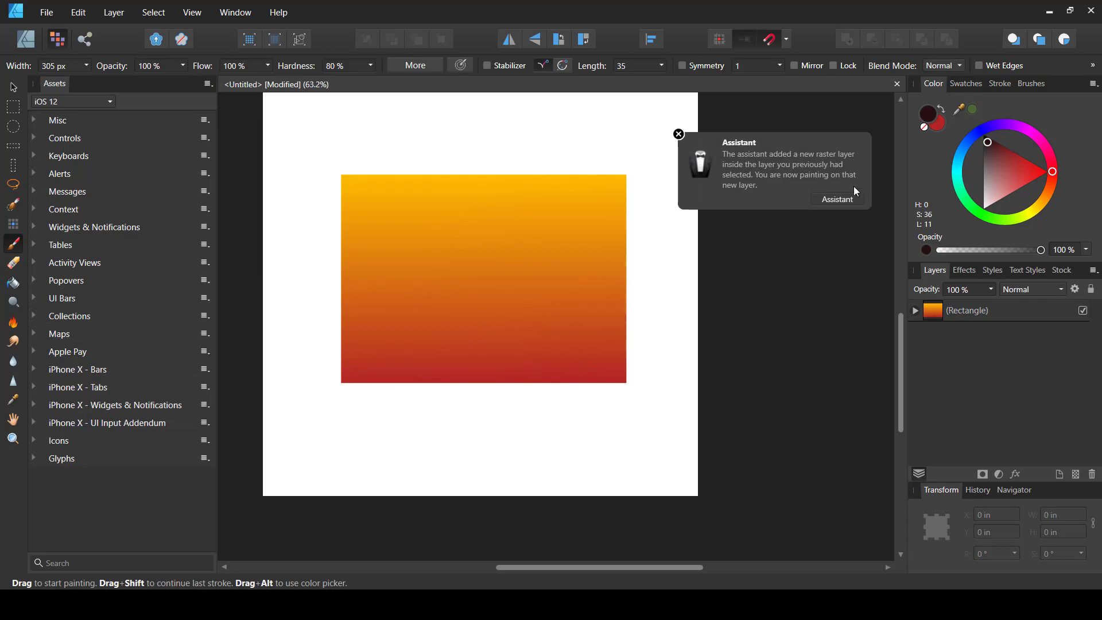
click(853, 201)
click(711, 178)
click(86, 69)
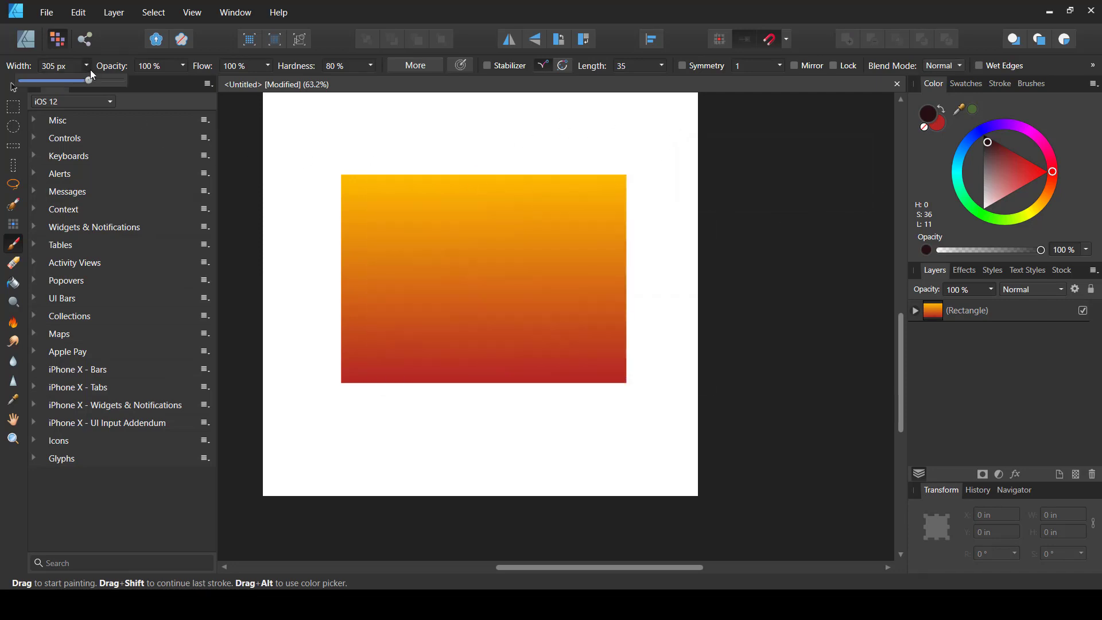
drag(102, 81, 114, 82)
Step: Spray dark speckles across the rectangle's bottom, keeping the Pixel layer nested inside Rectangle
mouse_move(533, 344)
mouse_down()
mouse_move(412, 356)
mouse_move(605, 352)
mouse_move(388, 369)
mouse_move(558, 366)
mouse_move(516, 371)
mouse_move(336, 376)
mouse_move(630, 346)
mouse_move(407, 336)
mouse_move(494, 322)
mouse_move(579, 325)
mouse_move(336, 343)
mouse_move(449, 344)
mouse_move(346, 367)
mouse_move(424, 354)
mouse_move(429, 317)
mouse_move(626, 309)
mouse_move(357, 320)
mouse_move(635, 307)
mouse_move(347, 314)
mouse_move(572, 300)
mouse_move(526, 312)
mouse_move(527, 349)
mouse_move(480, 386)
mouse_up()
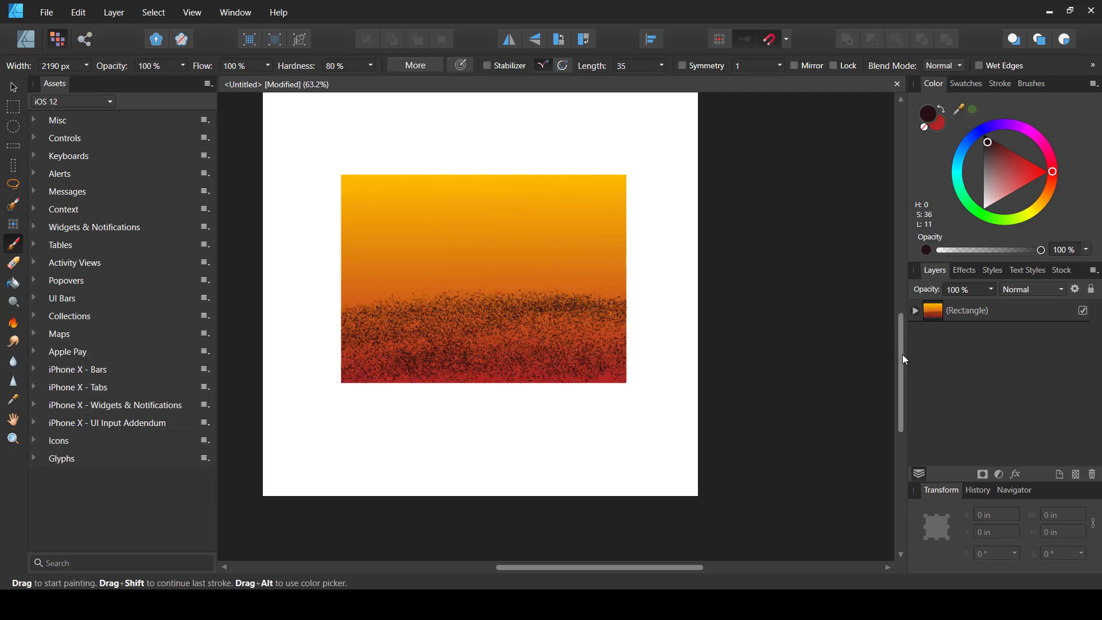
click(916, 311)
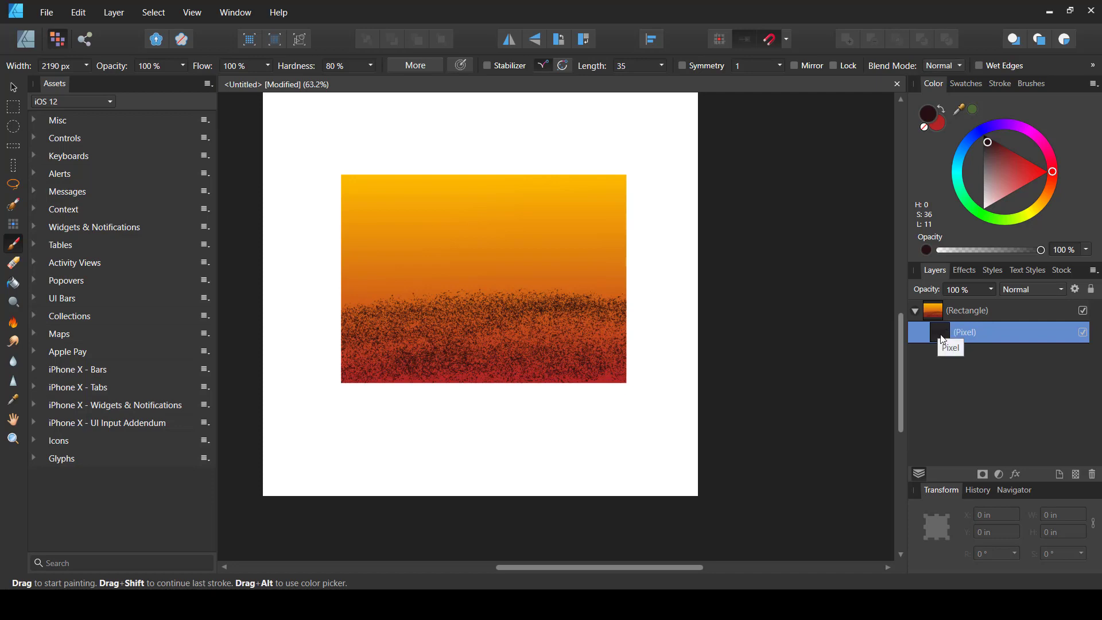
mouse_move(941, 337)
mouse_down()
mouse_move(934, 367)
mouse_move(935, 295)
mouse_move(921, 302)
mouse_up()
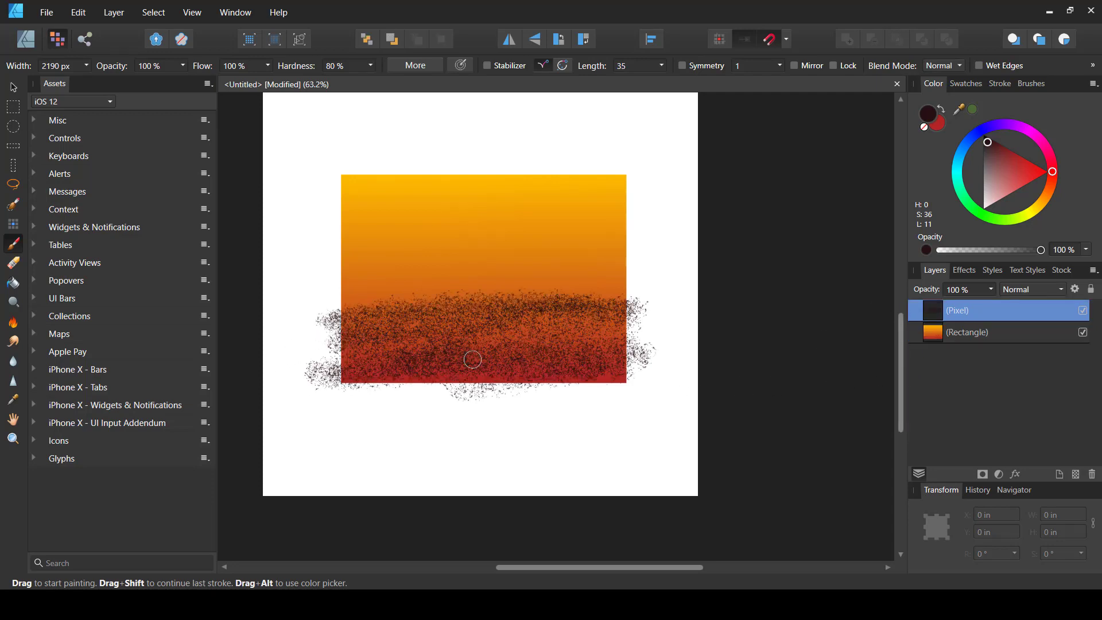
drag(938, 325, 946, 342)
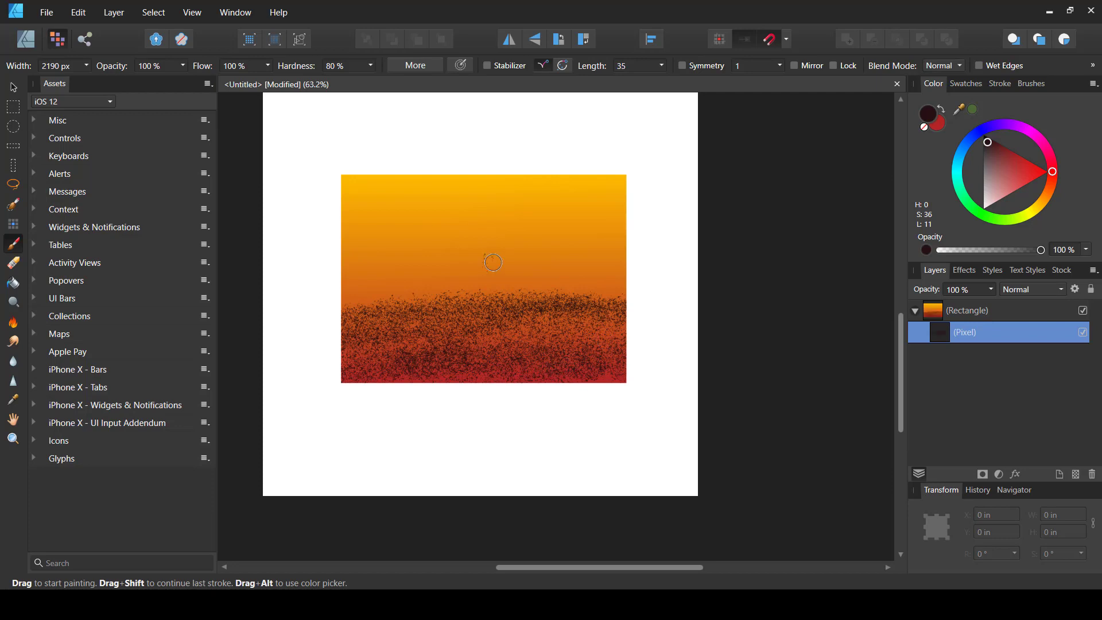
click(59, 86)
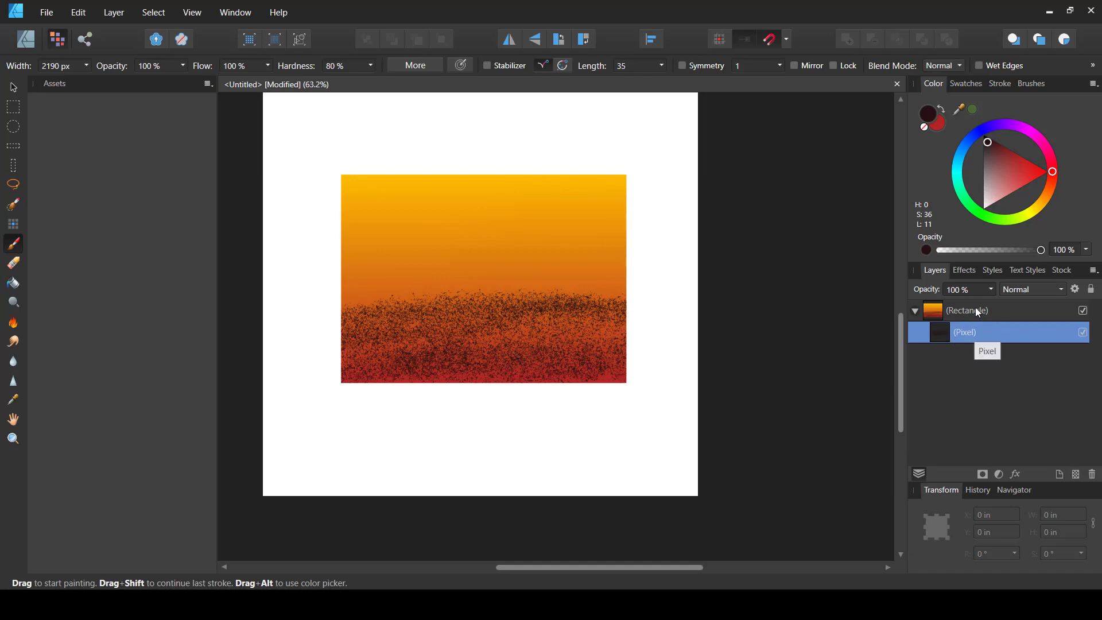
Step: Set the dark speckle layer to Multiply at 31% opacity, then add a new pixel layer
click(1054, 291)
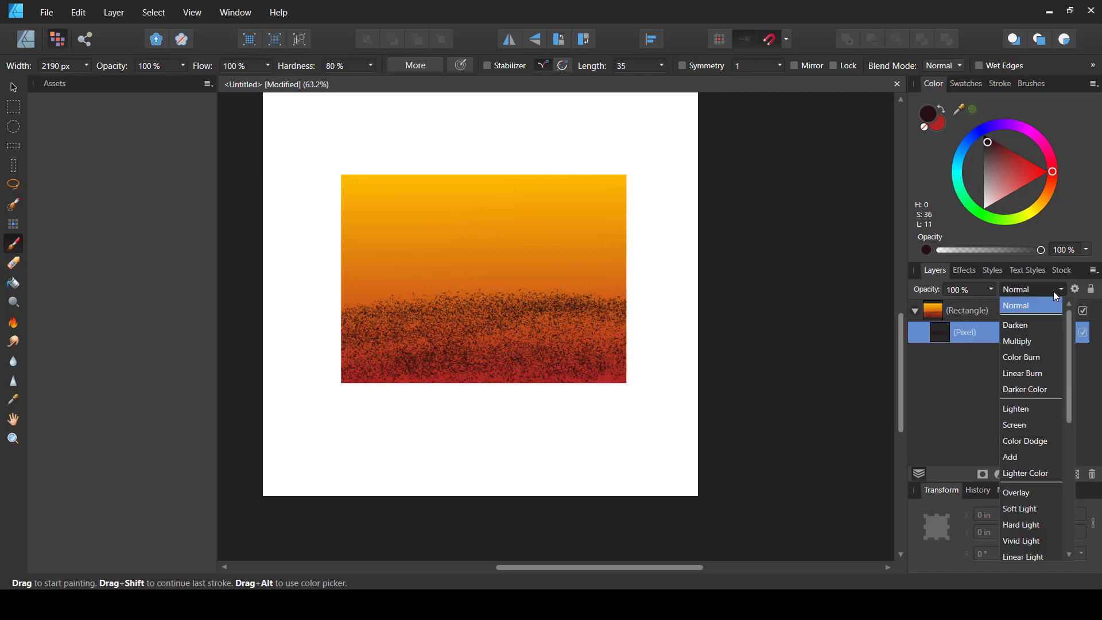
click(1021, 342)
drag(993, 310, 921, 308)
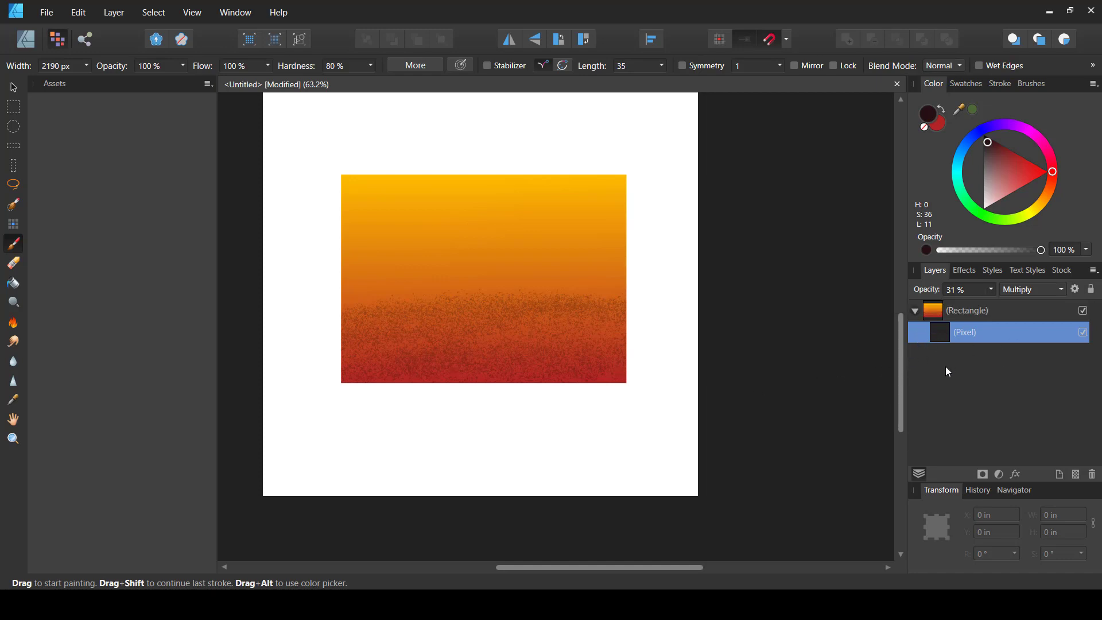
click(1076, 475)
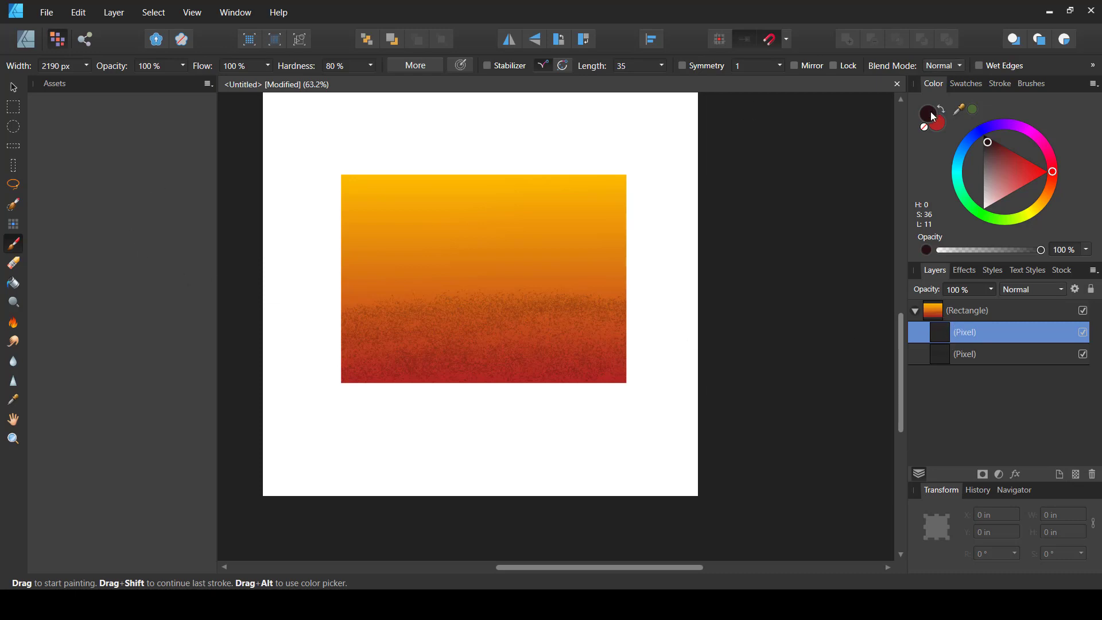
Step: Spray pale cream speckles across the rectangle's top band and upper middle
mouse_move(992, 194)
mouse_down()
mouse_move(1040, 200)
mouse_move(983, 188)
mouse_up()
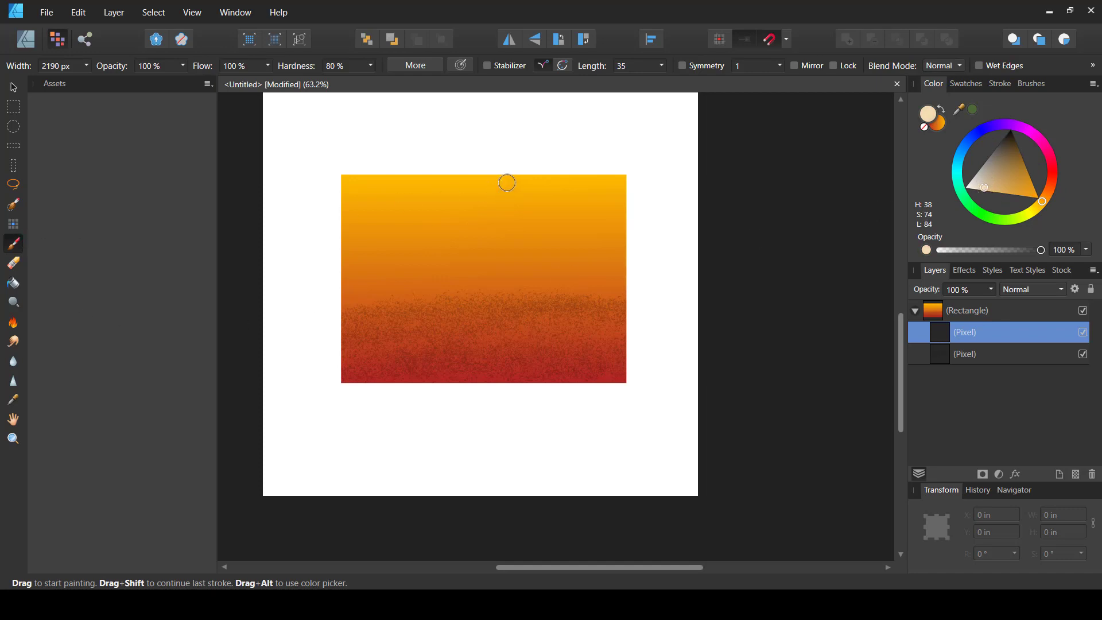
mouse_move(379, 189)
mouse_down()
mouse_move(635, 197)
mouse_move(360, 200)
mouse_move(637, 188)
mouse_move(329, 182)
mouse_up()
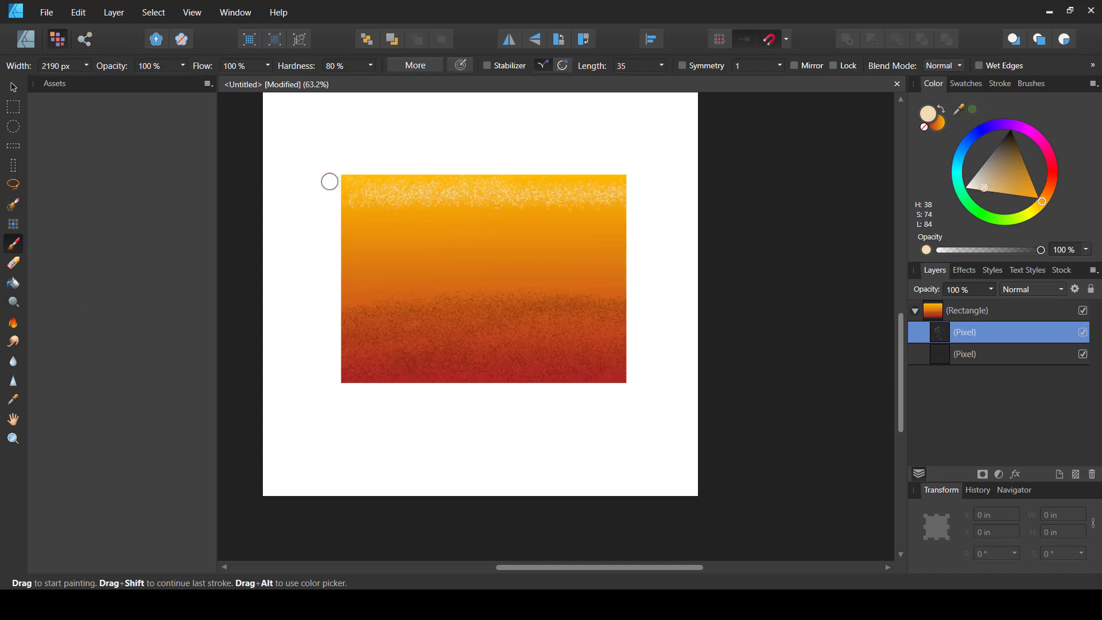
mouse_move(578, 214)
mouse_down()
mouse_move(378, 214)
mouse_move(552, 212)
mouse_move(359, 232)
mouse_move(568, 261)
mouse_up()
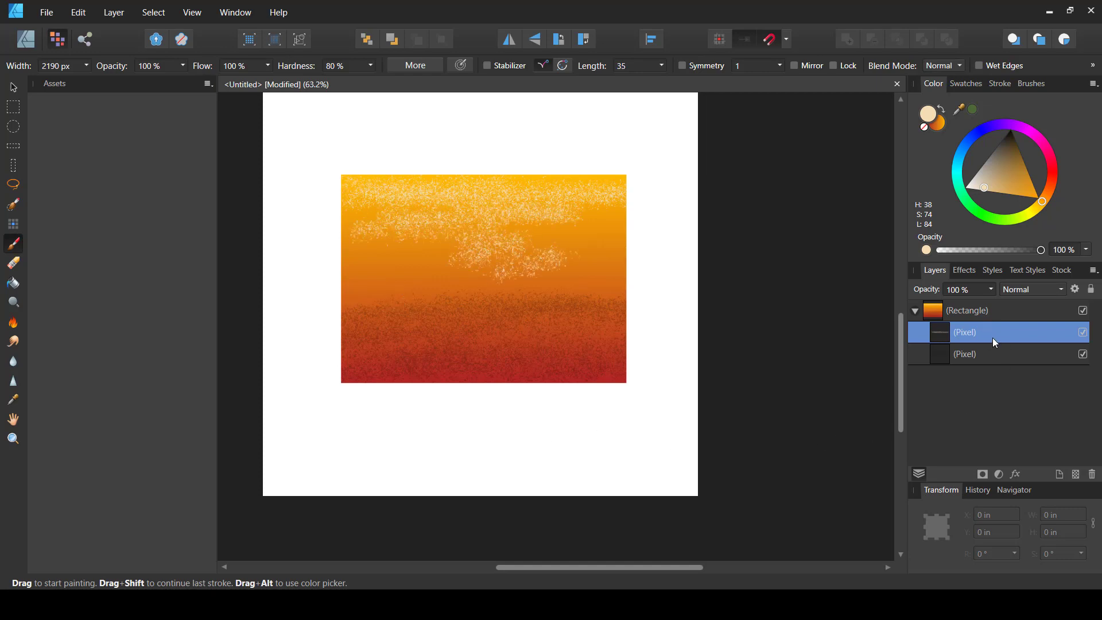
Step: Blend the light speckle layer in Screen at 54% opacity, then return to Designer Persona and deselect
click(1026, 289)
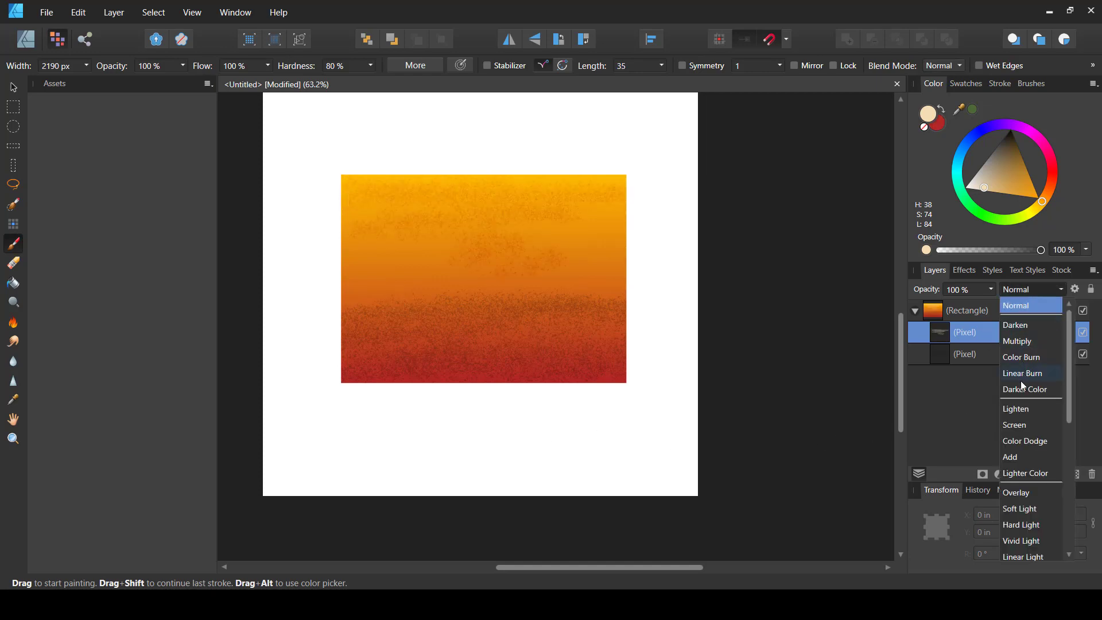
click(1026, 423)
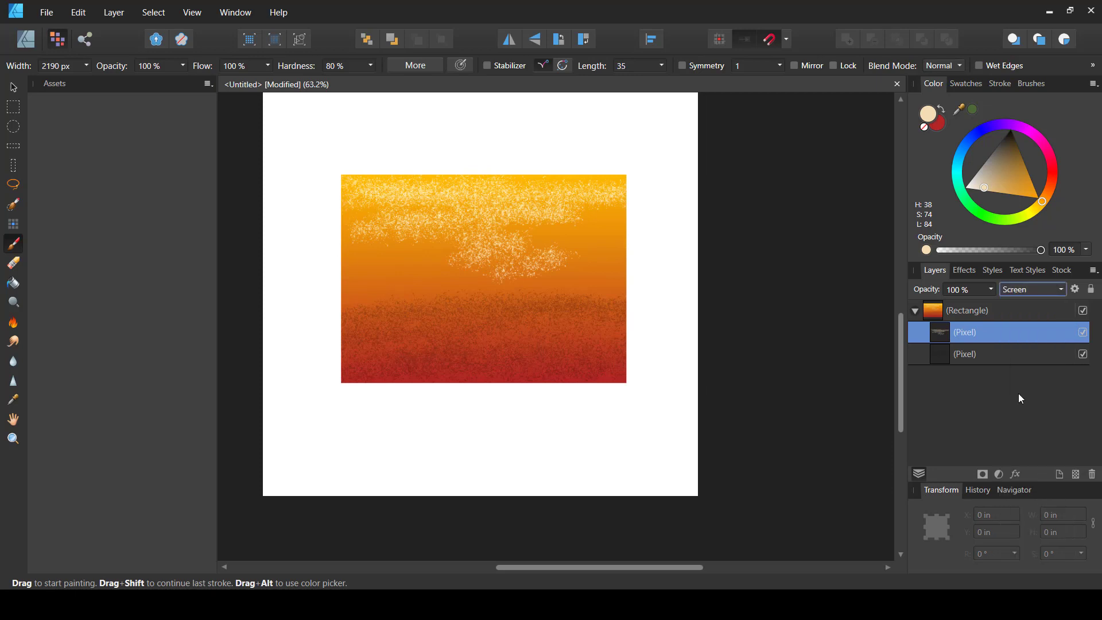
click(990, 294)
drag(990, 303, 945, 308)
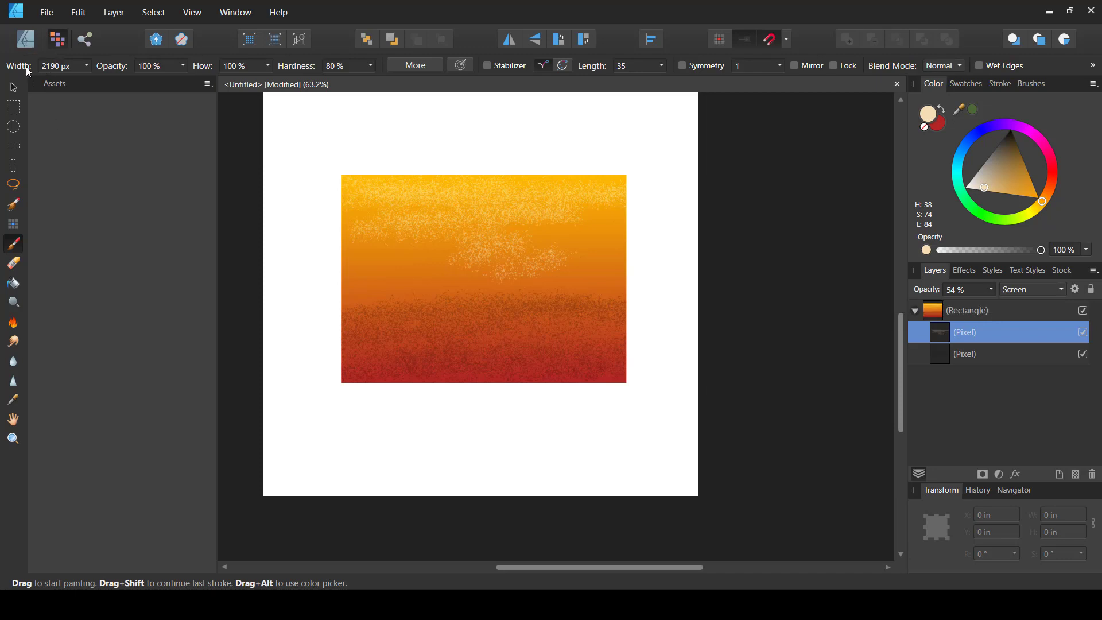
click(29, 39)
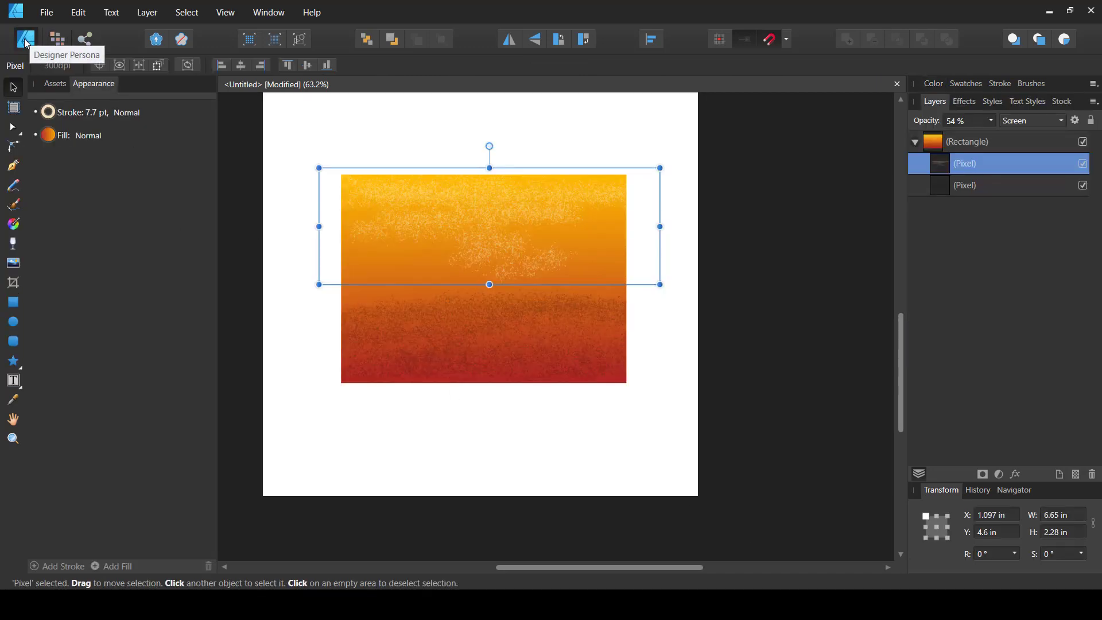
click(541, 440)
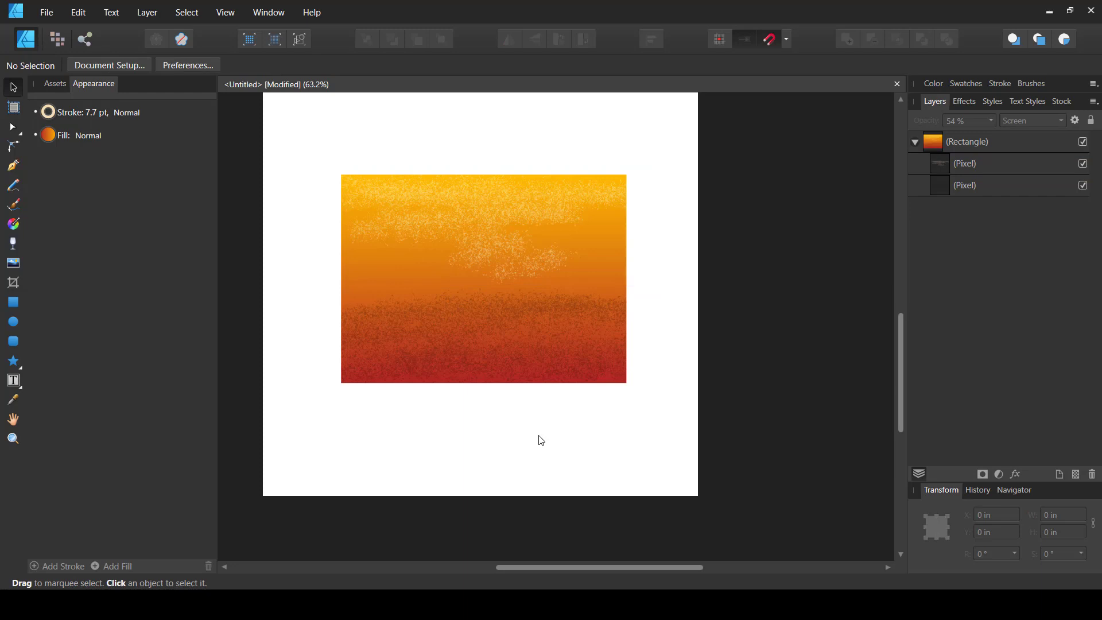